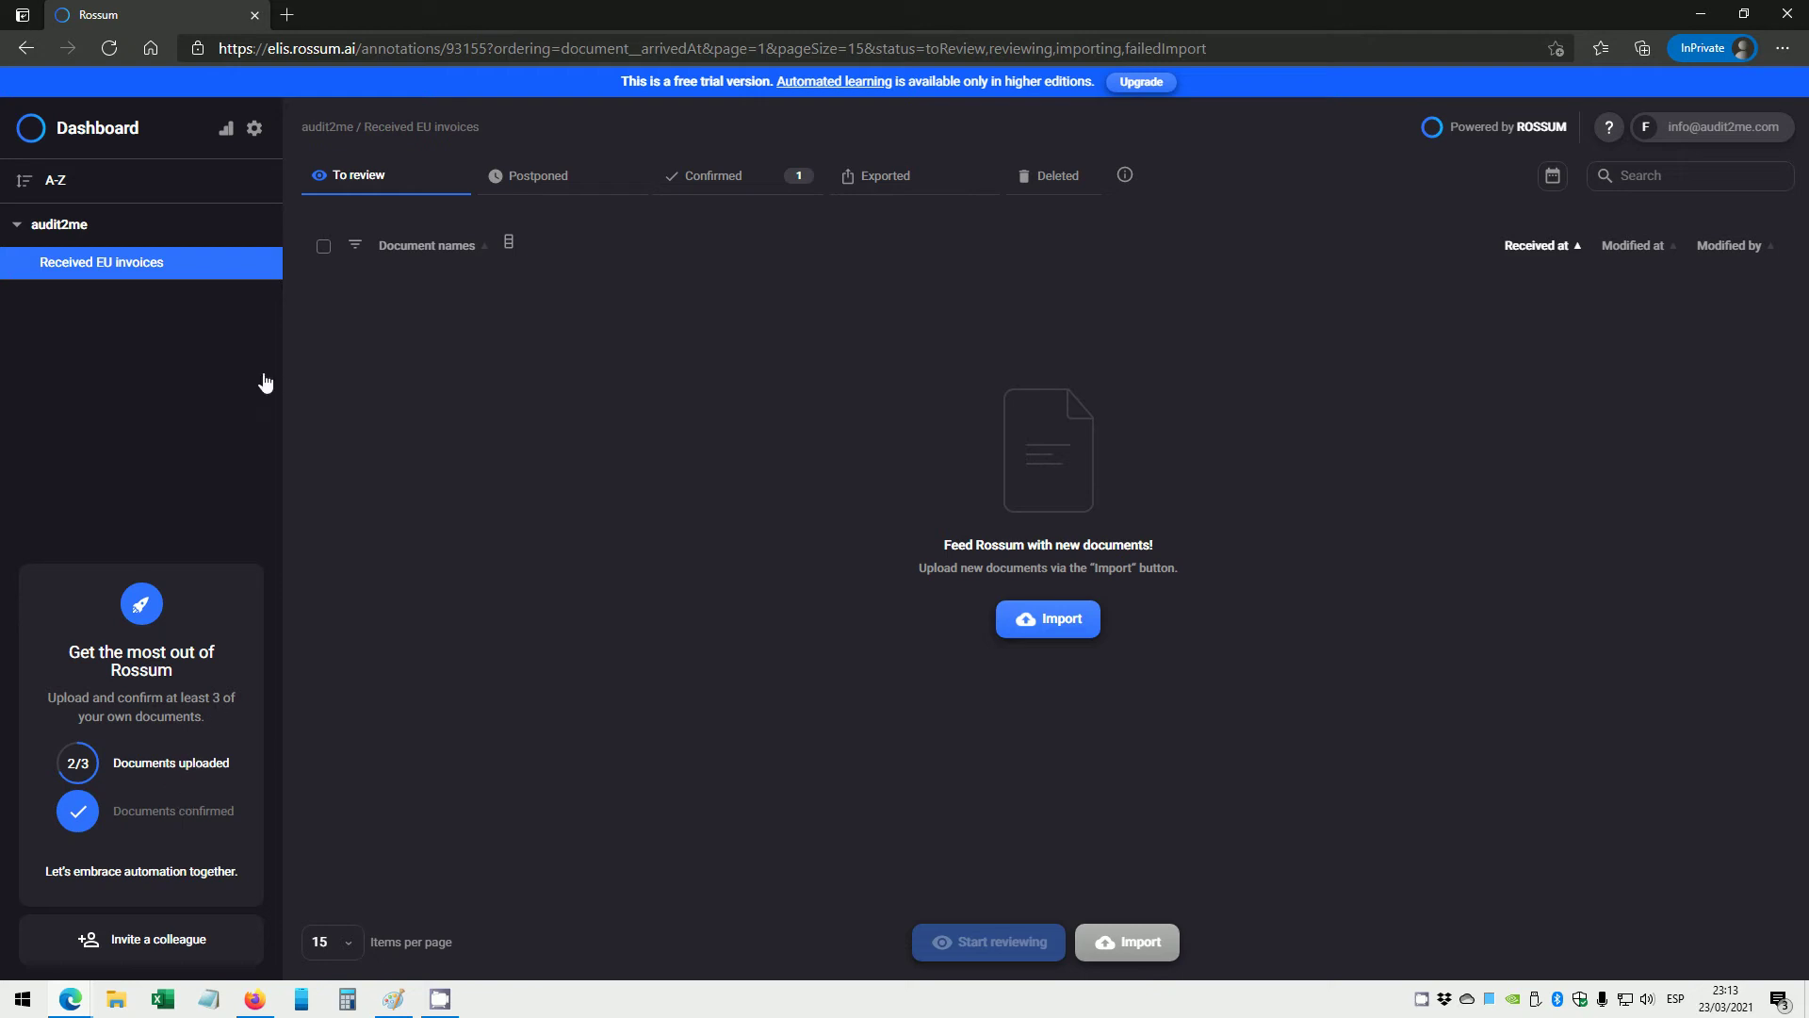
Open Sample Invoice.pdf from the exported documents in the Received EU invoices queue.
left_click(691, 182)
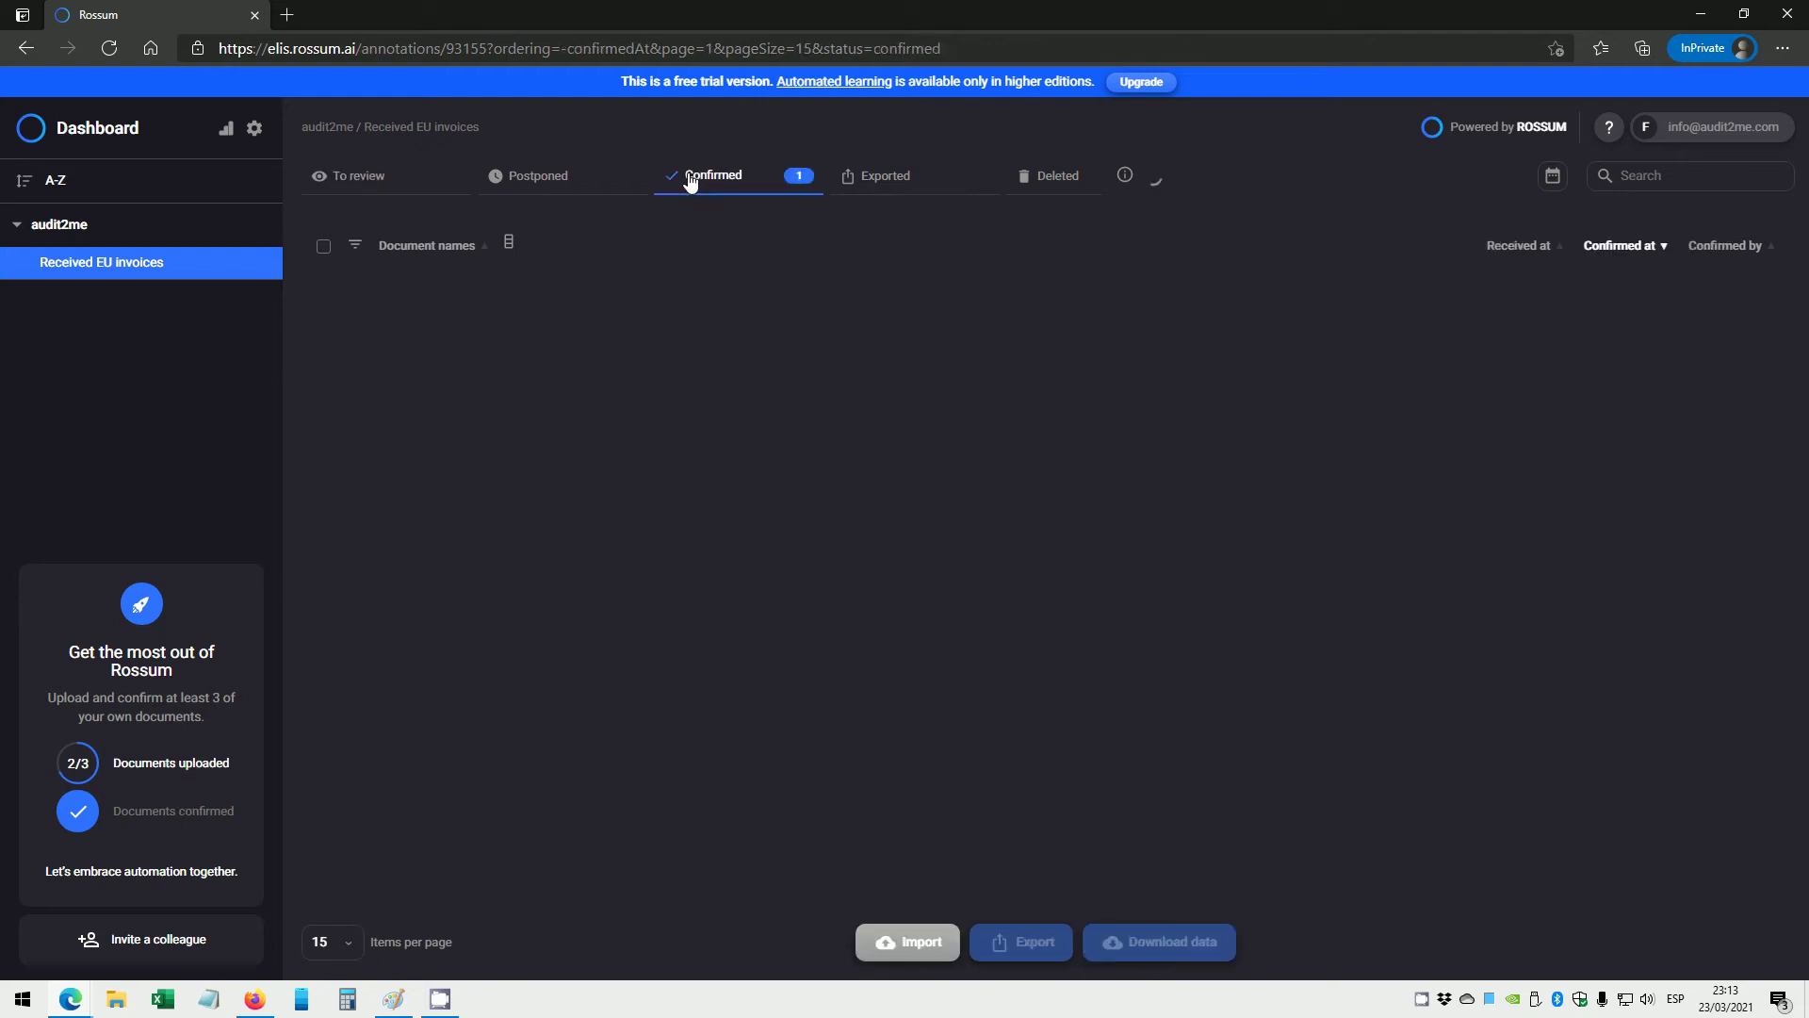
left_click(887, 187)
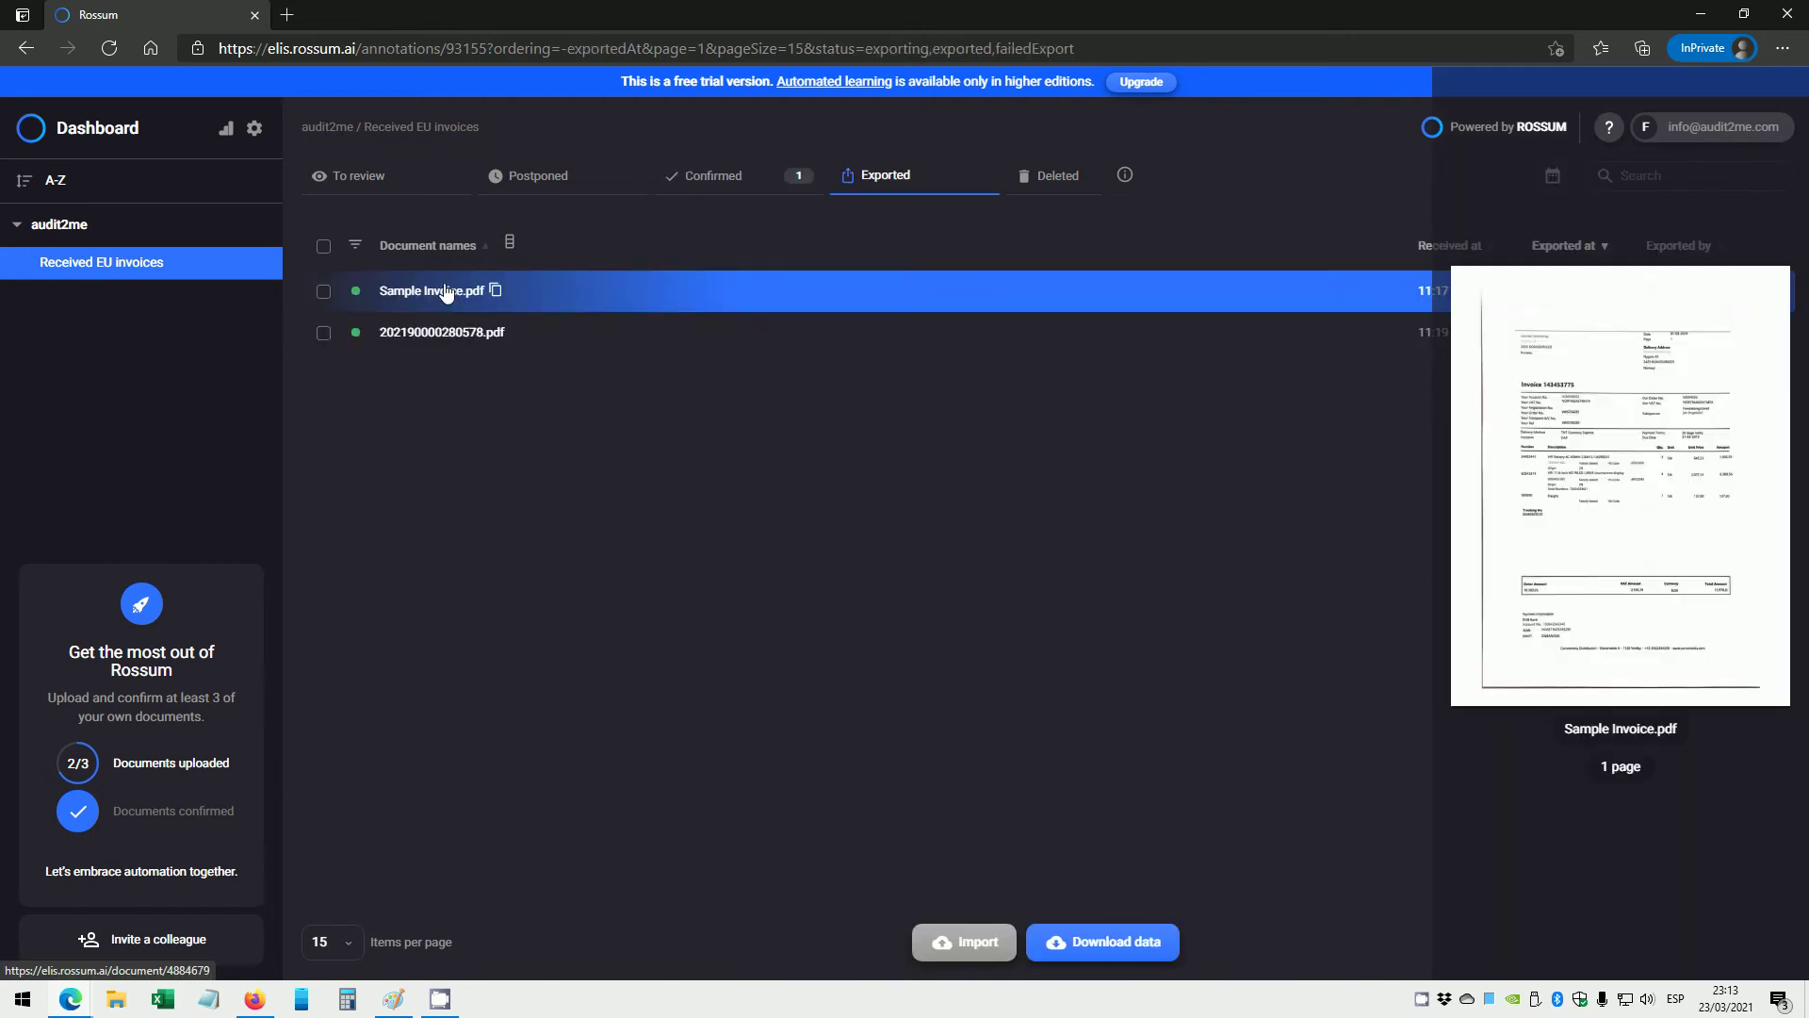
left_click(447, 294)
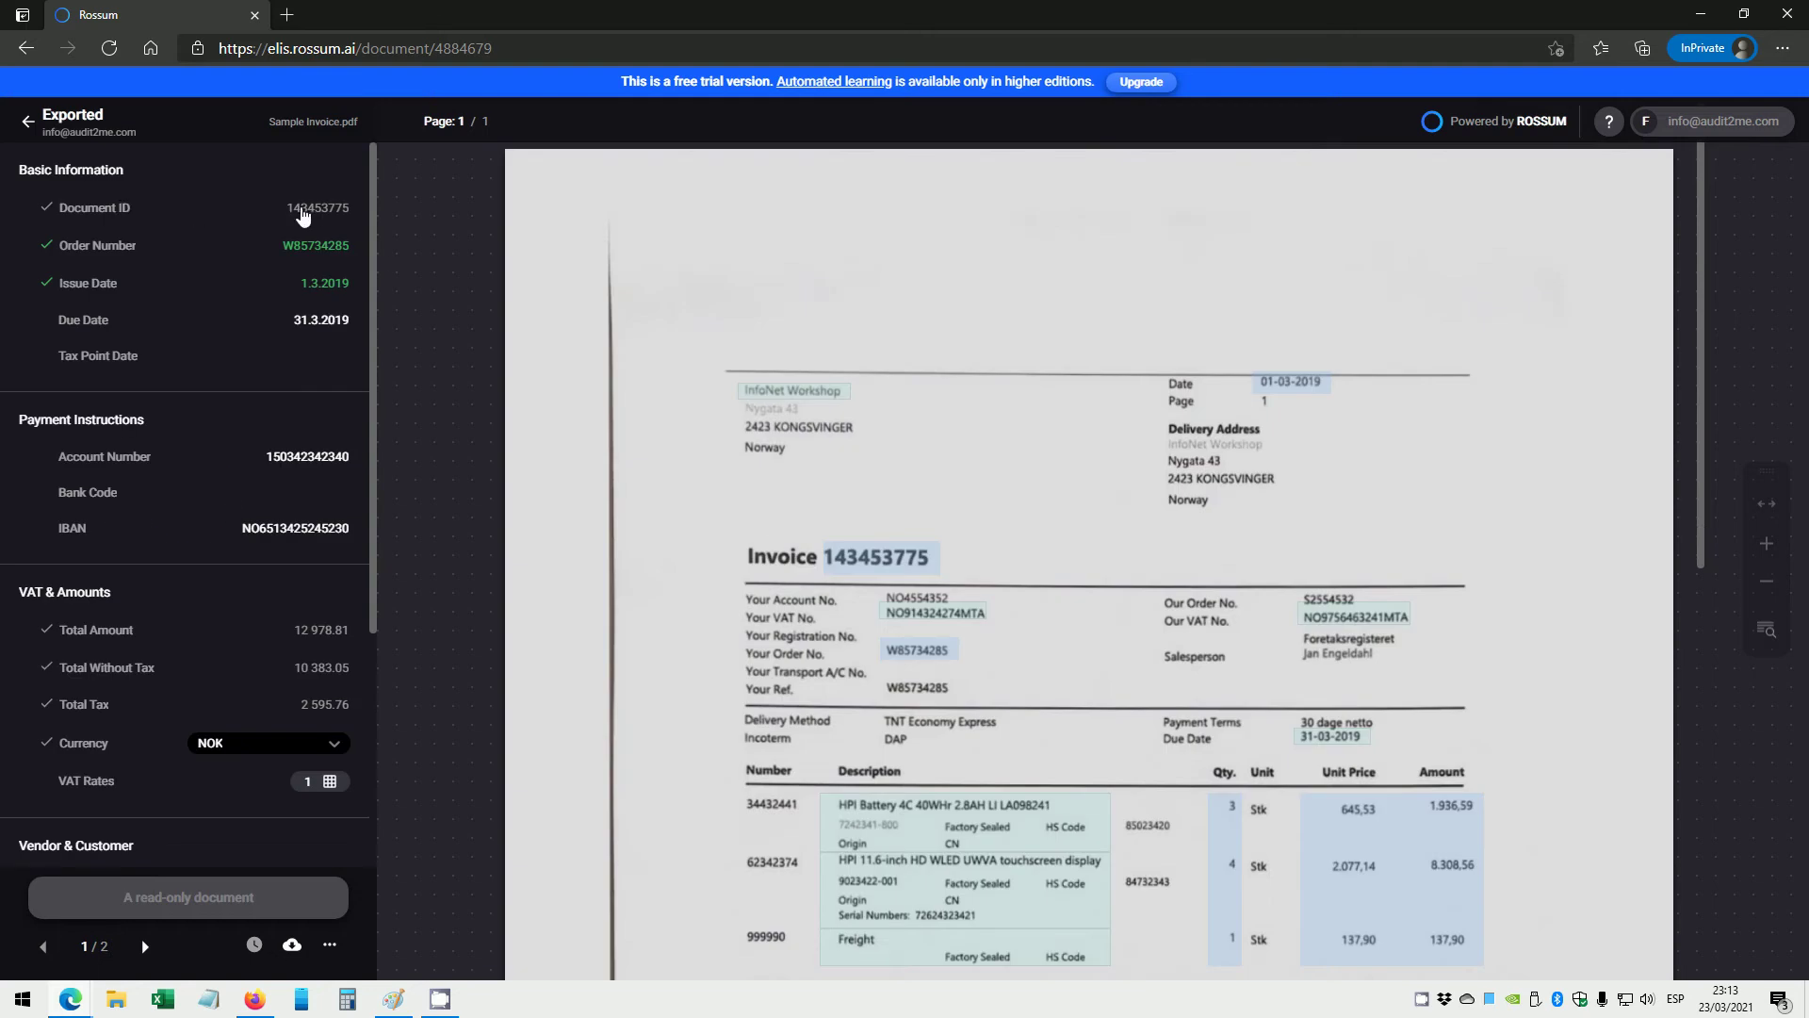
Locate the document ID, order number, issue date, due date, account number and IBAN on the scanned invoice.
left_click(319, 217)
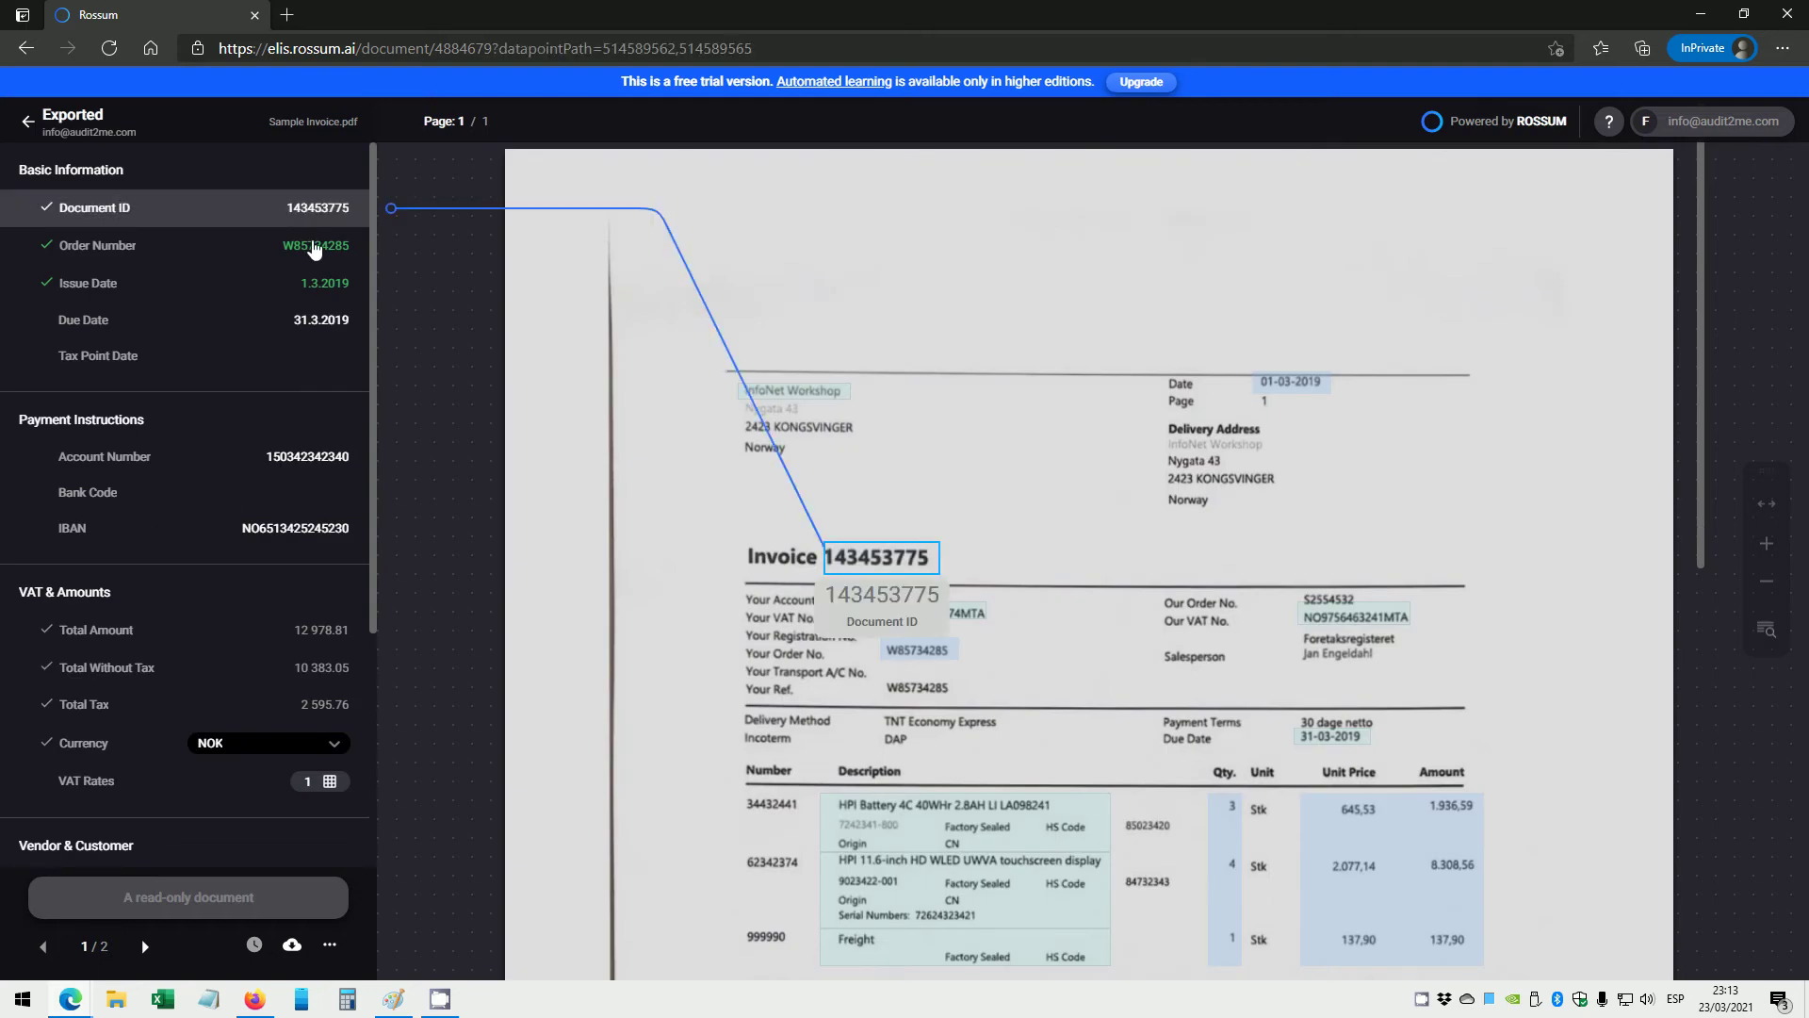
left_click(314, 247)
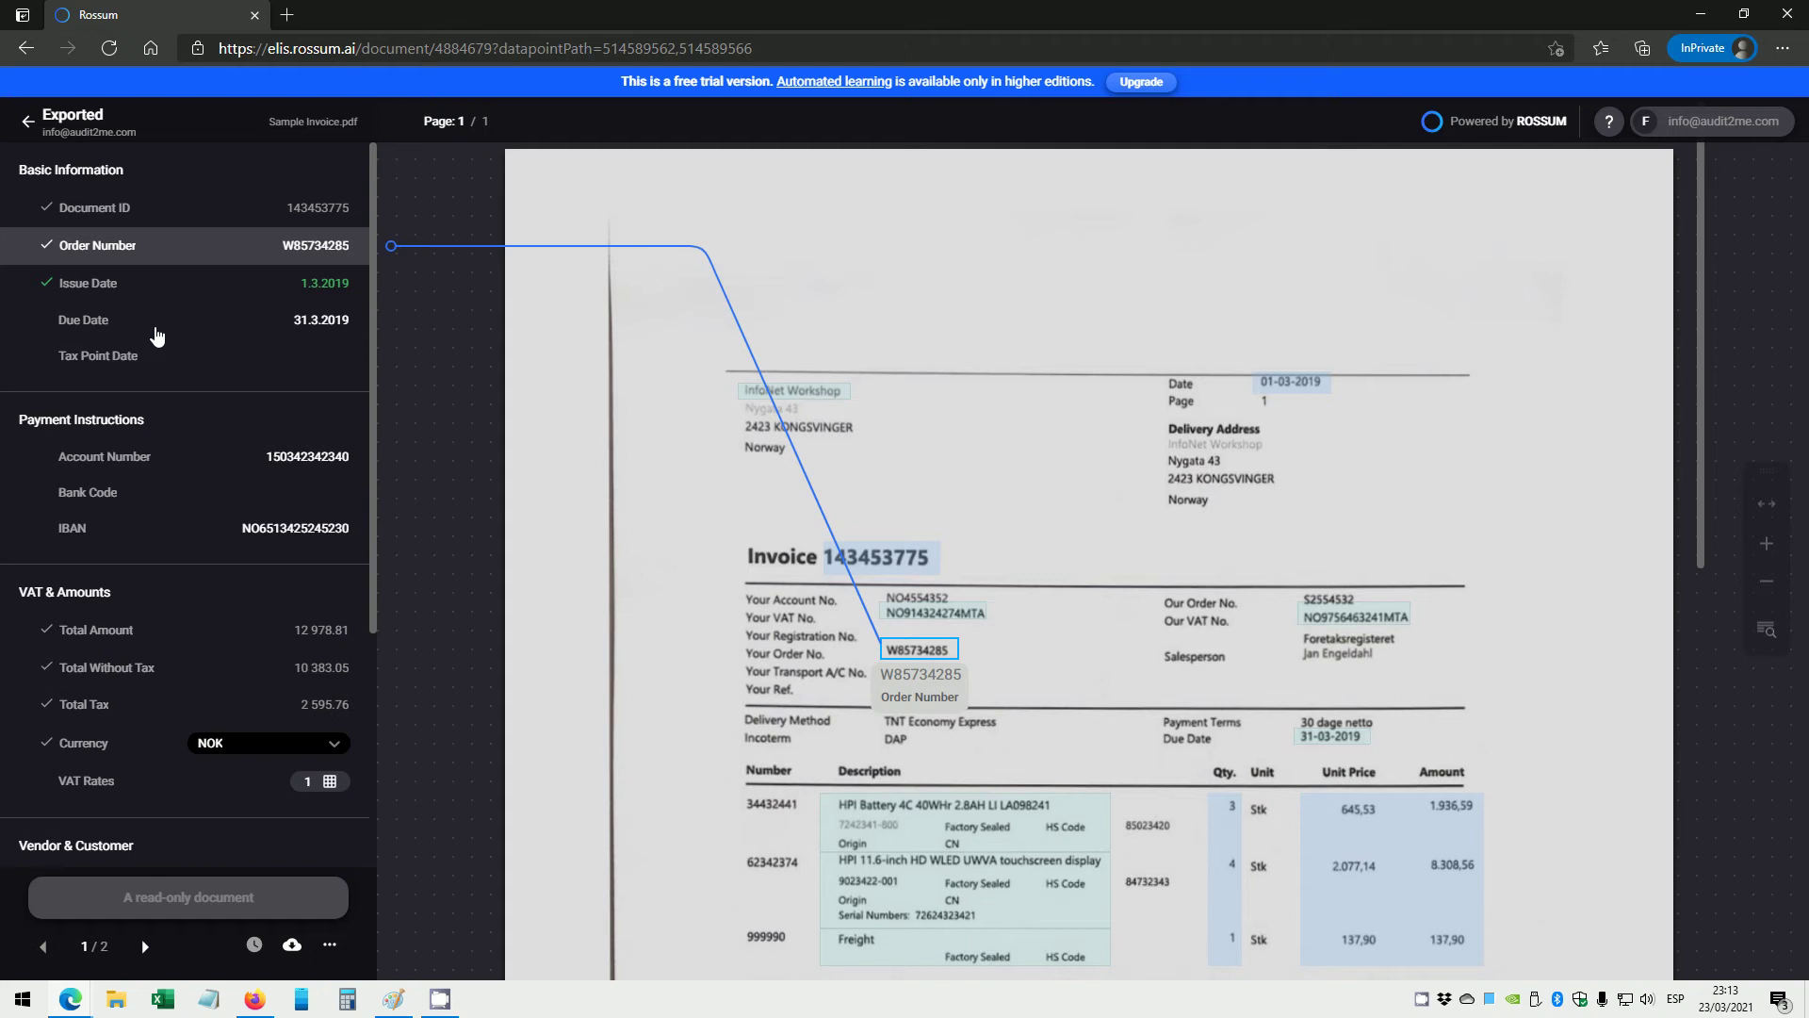
left_click(296, 282)
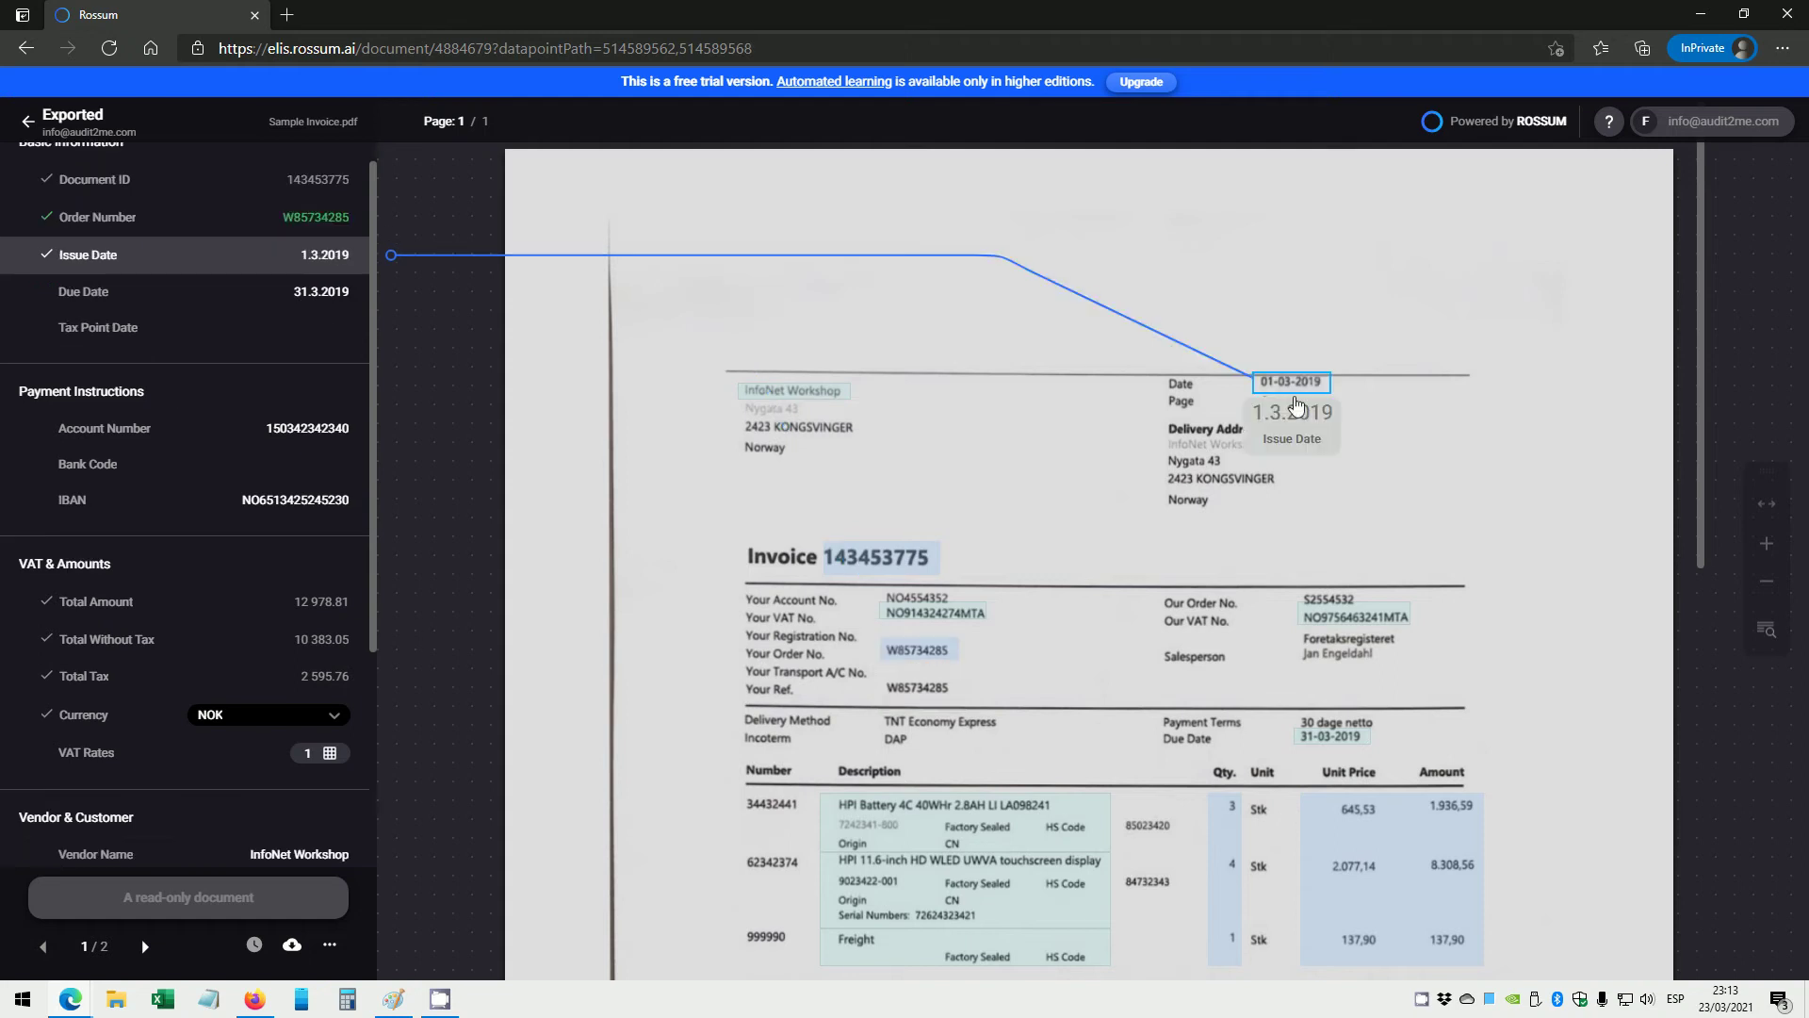
left_click(306, 293)
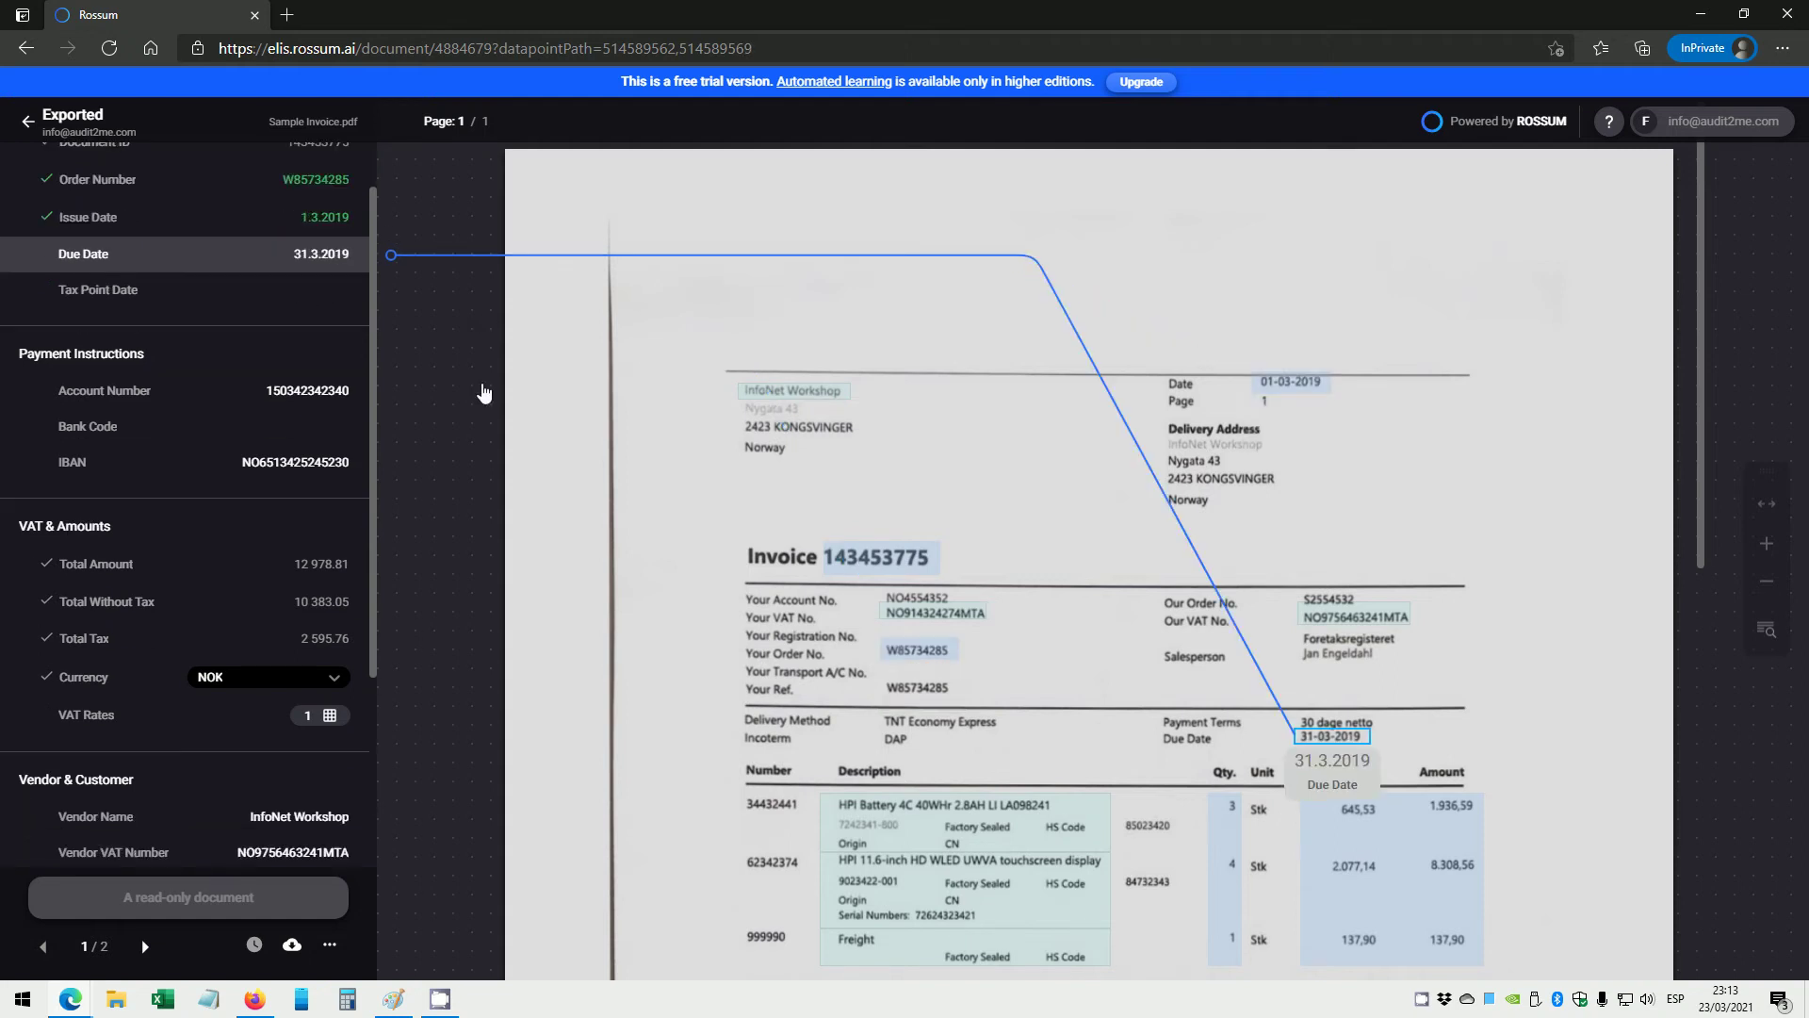
left_click(272, 394)
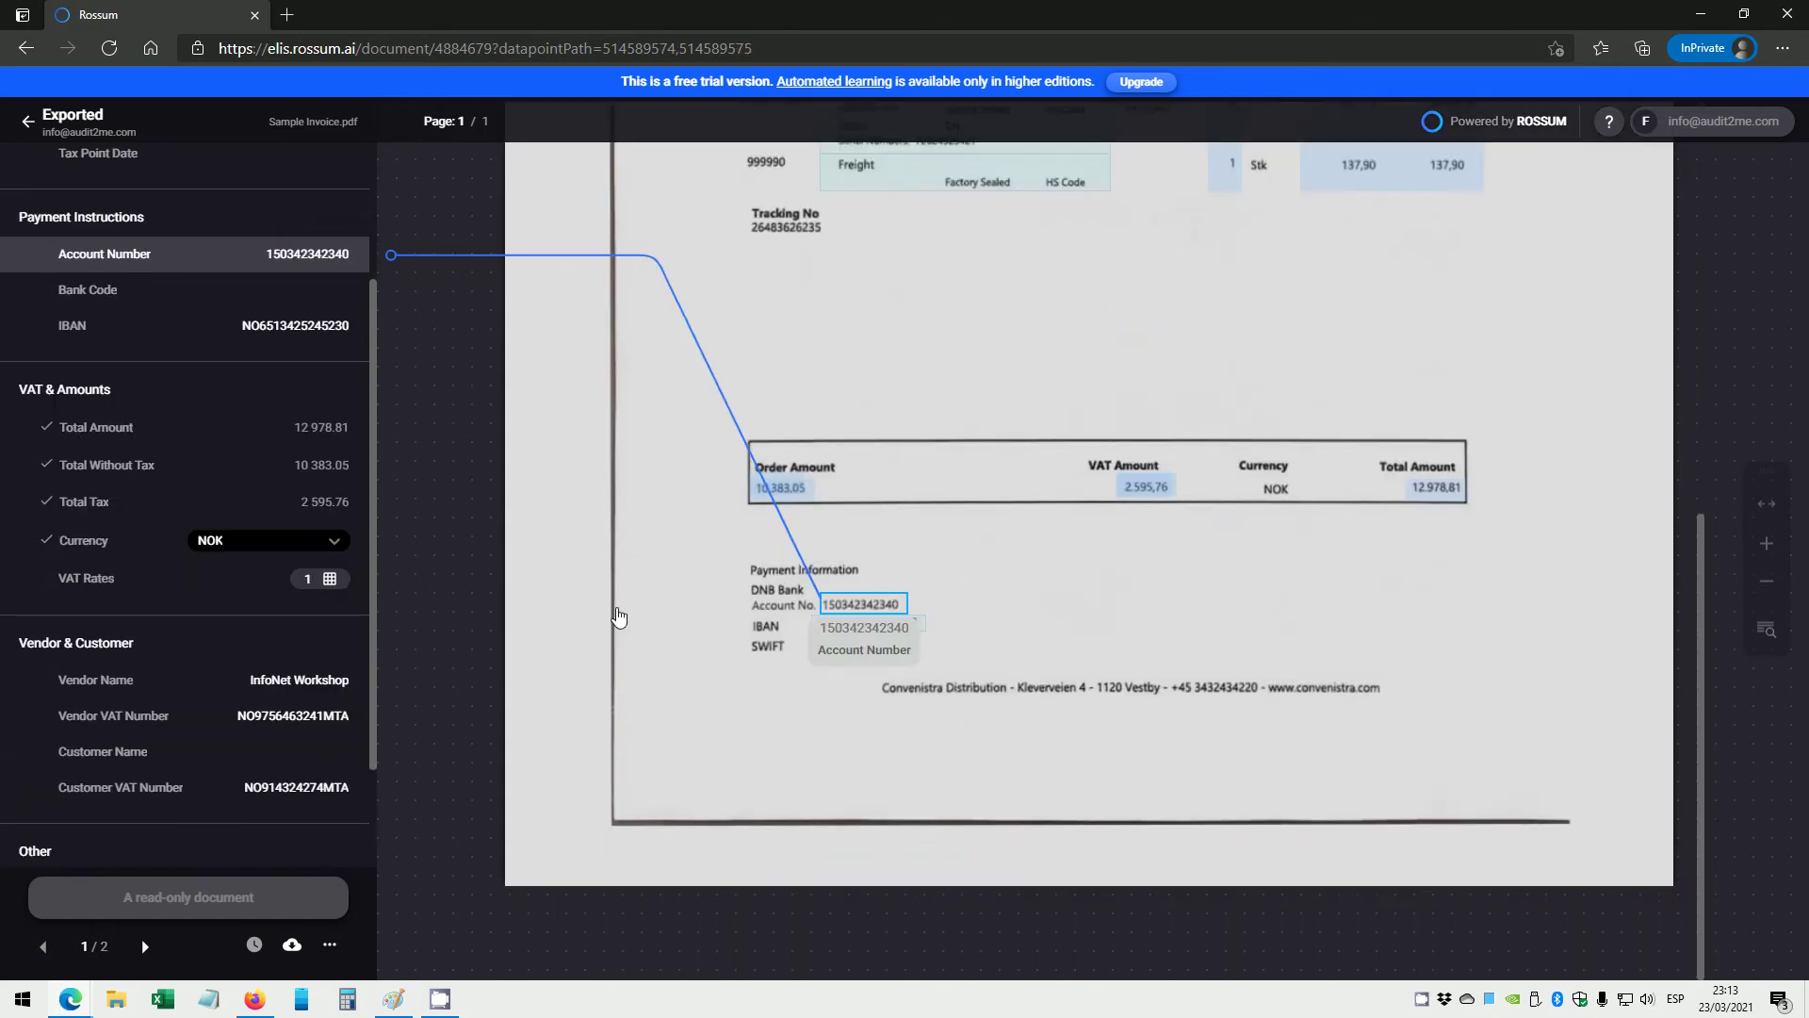
left_click(283, 332)
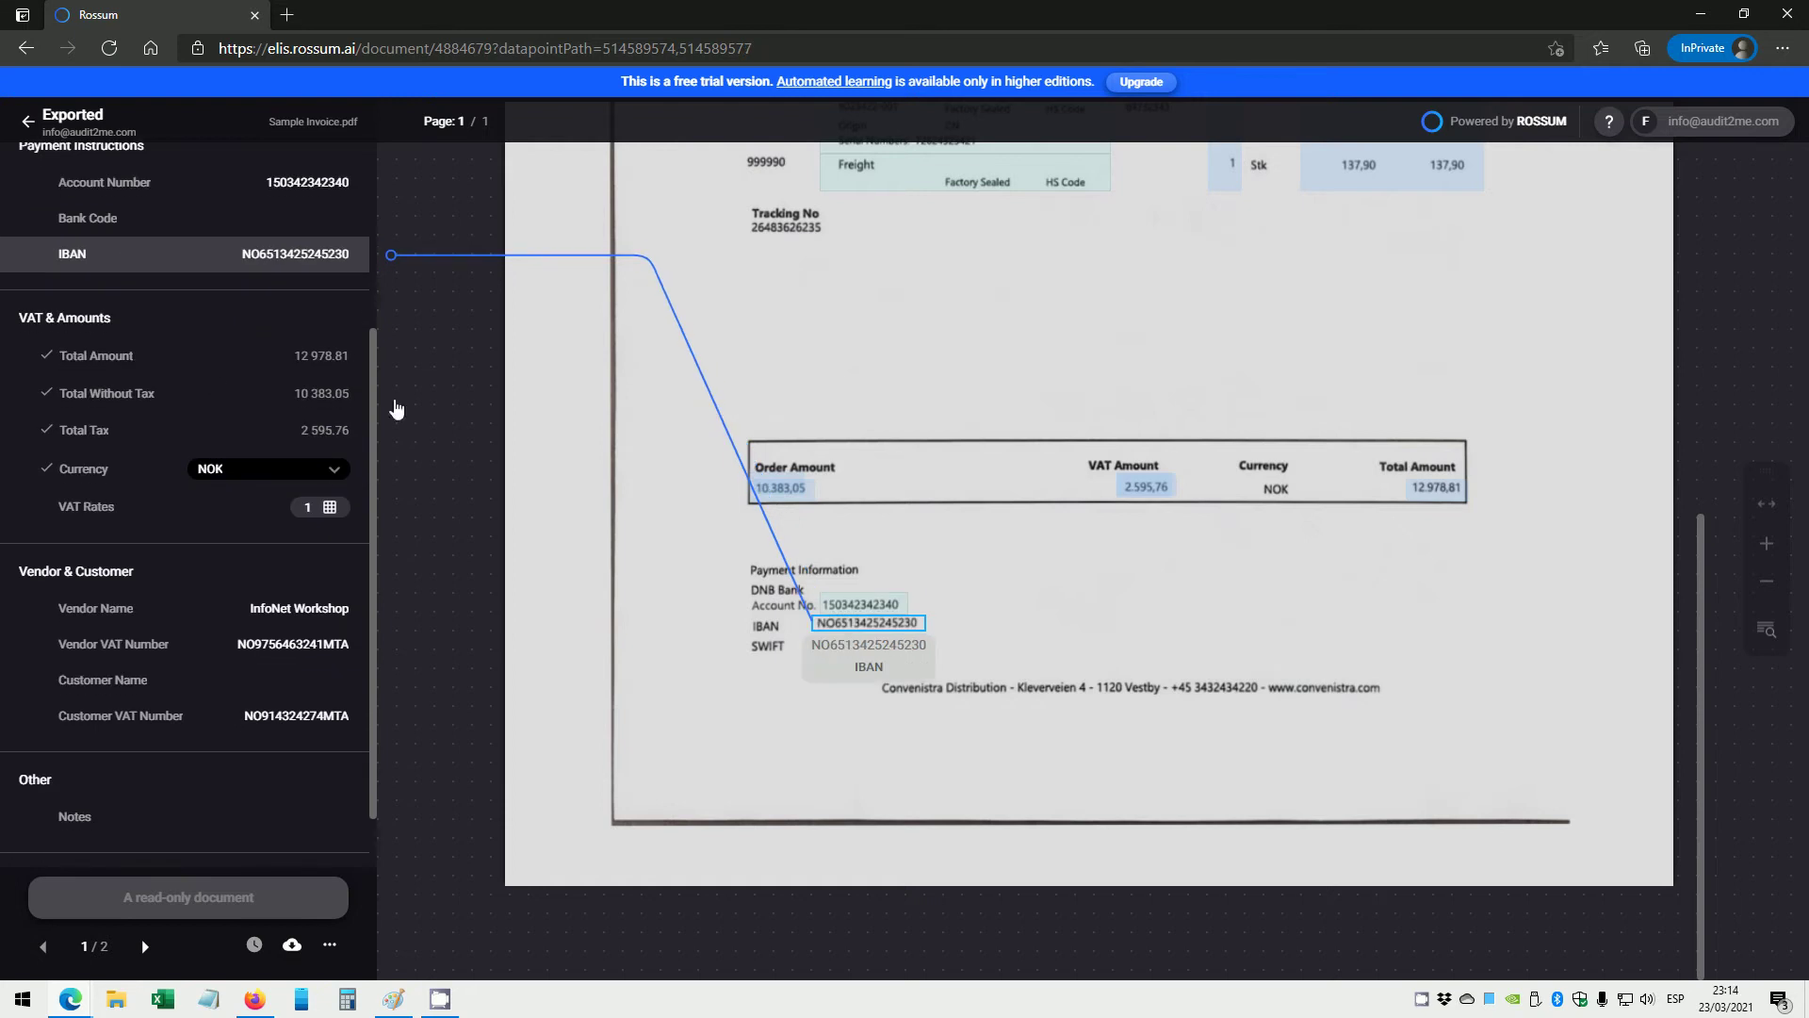
Locate the total amount, total without tax and total tax on the scanned invoice.
left_click(330, 367)
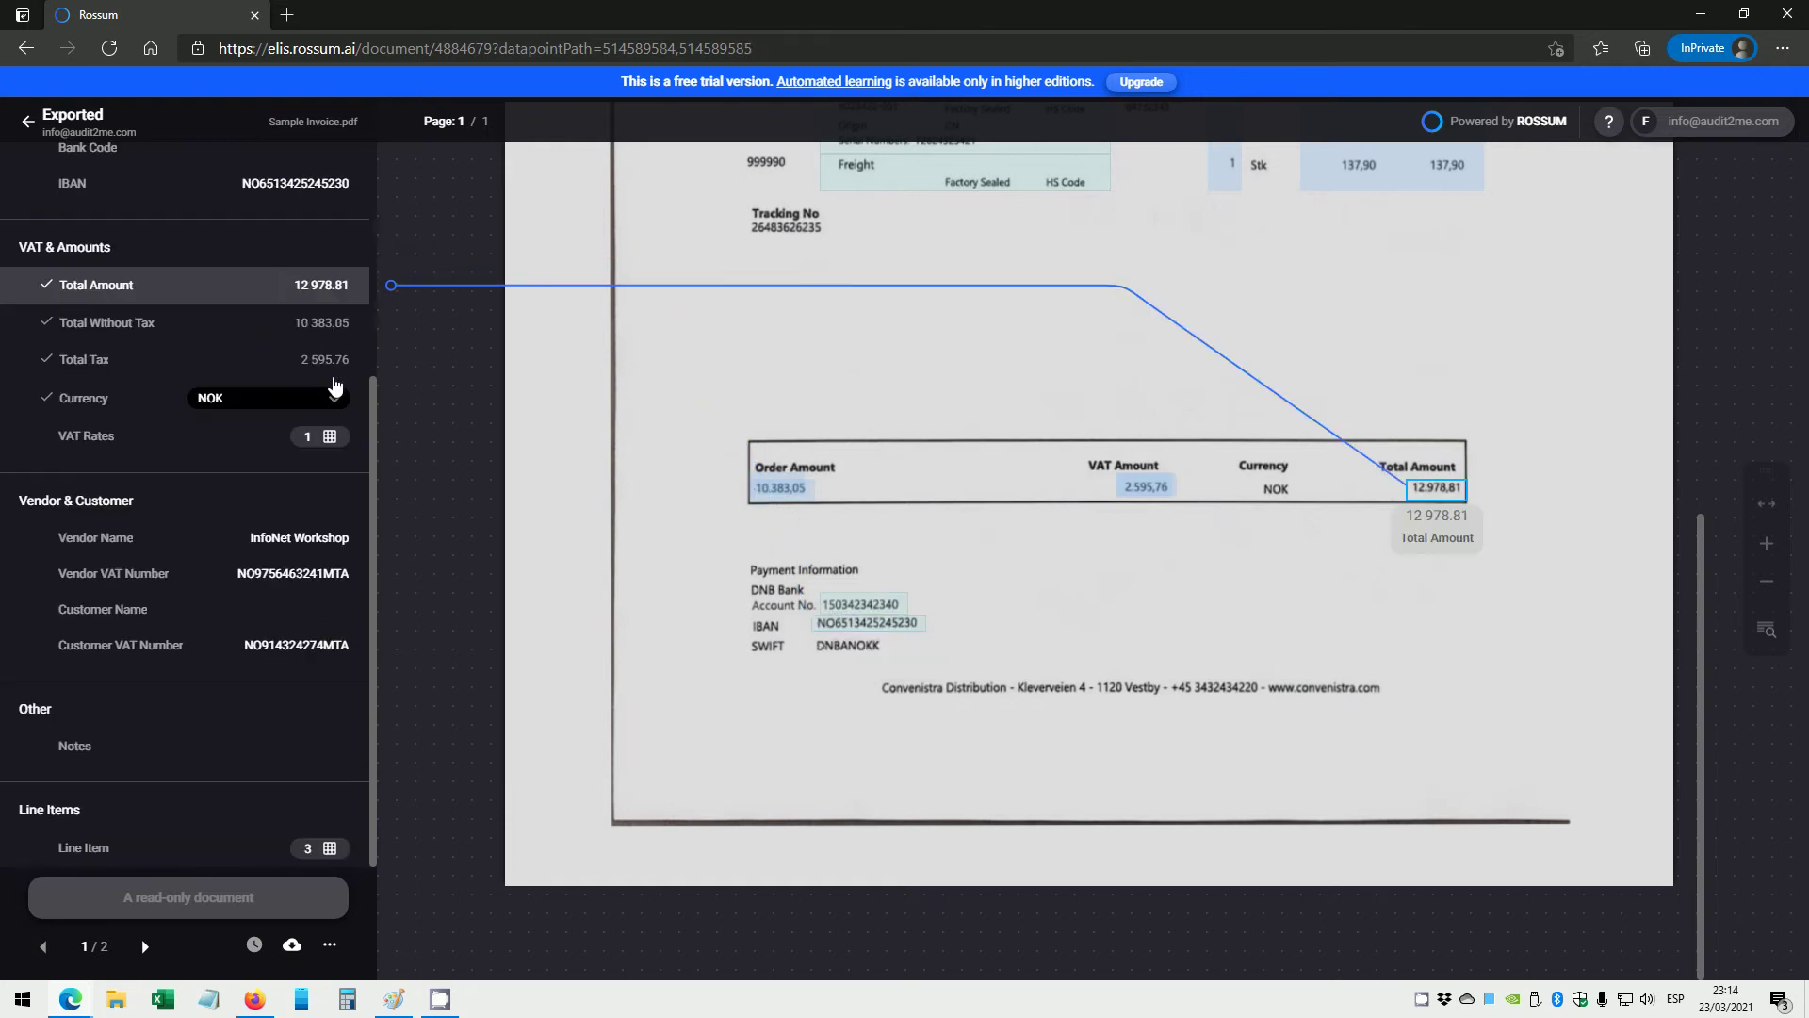
left_click(325, 340)
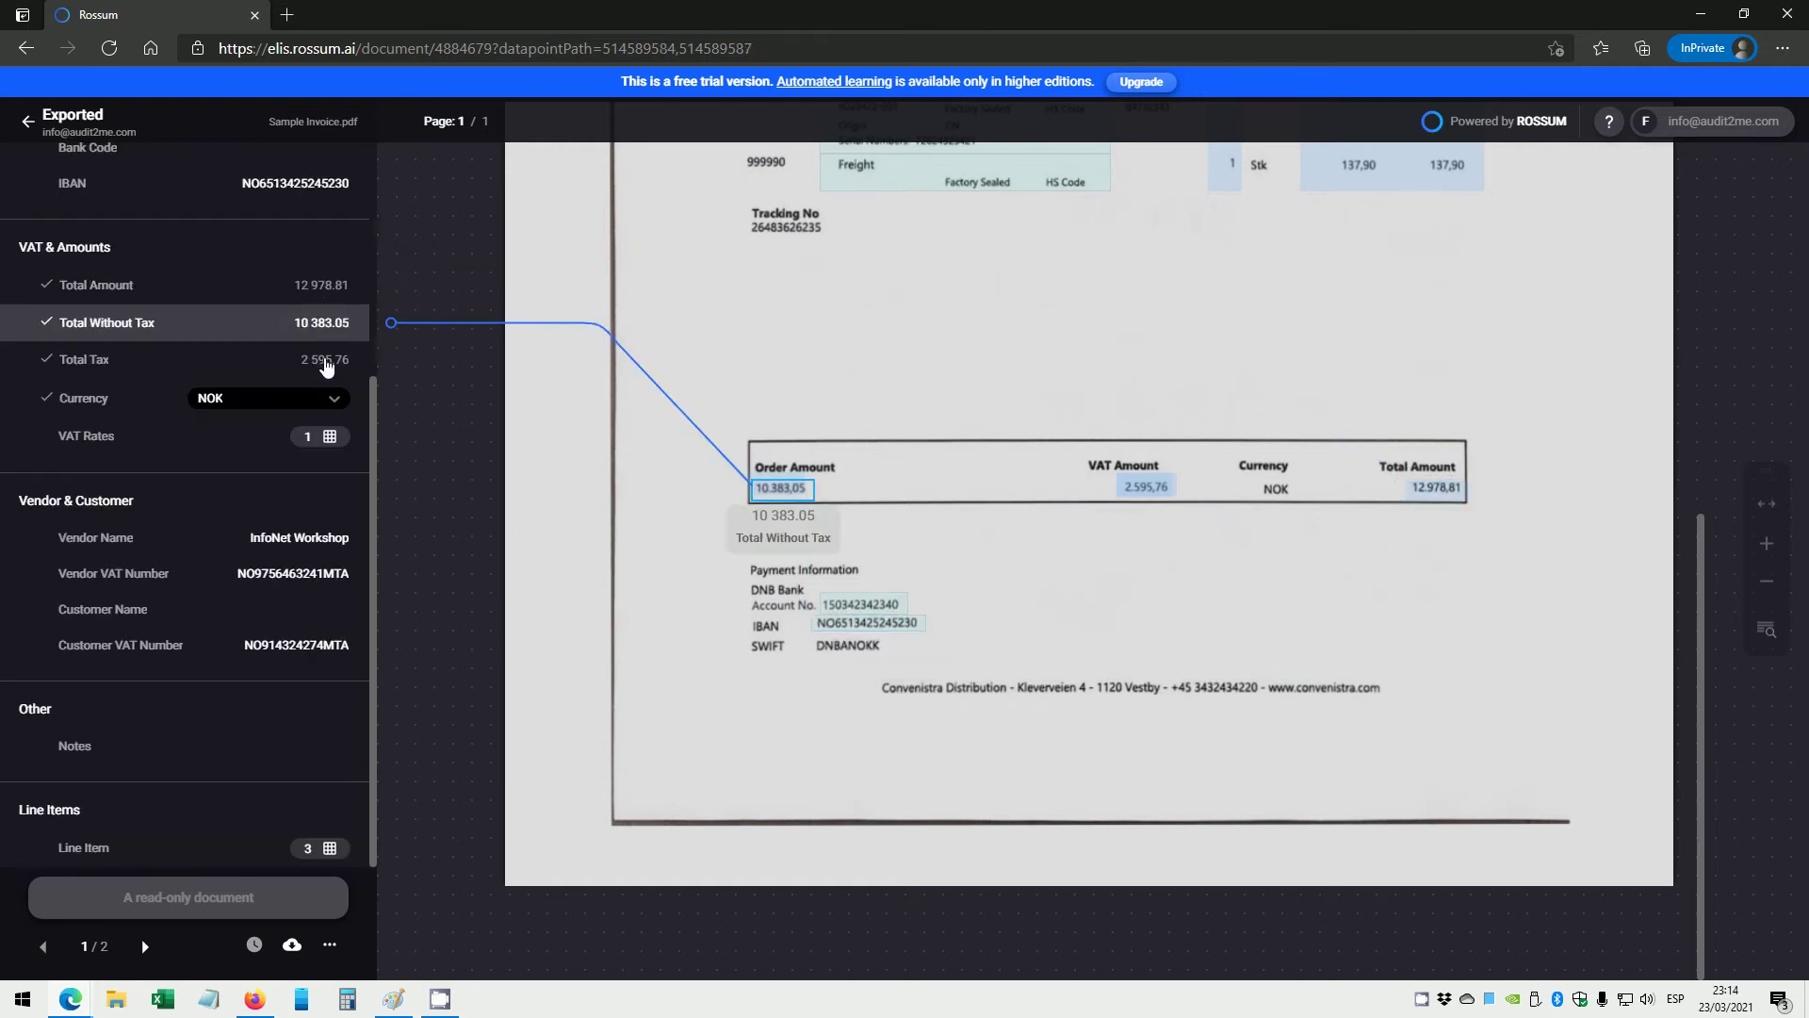
left_click(326, 366)
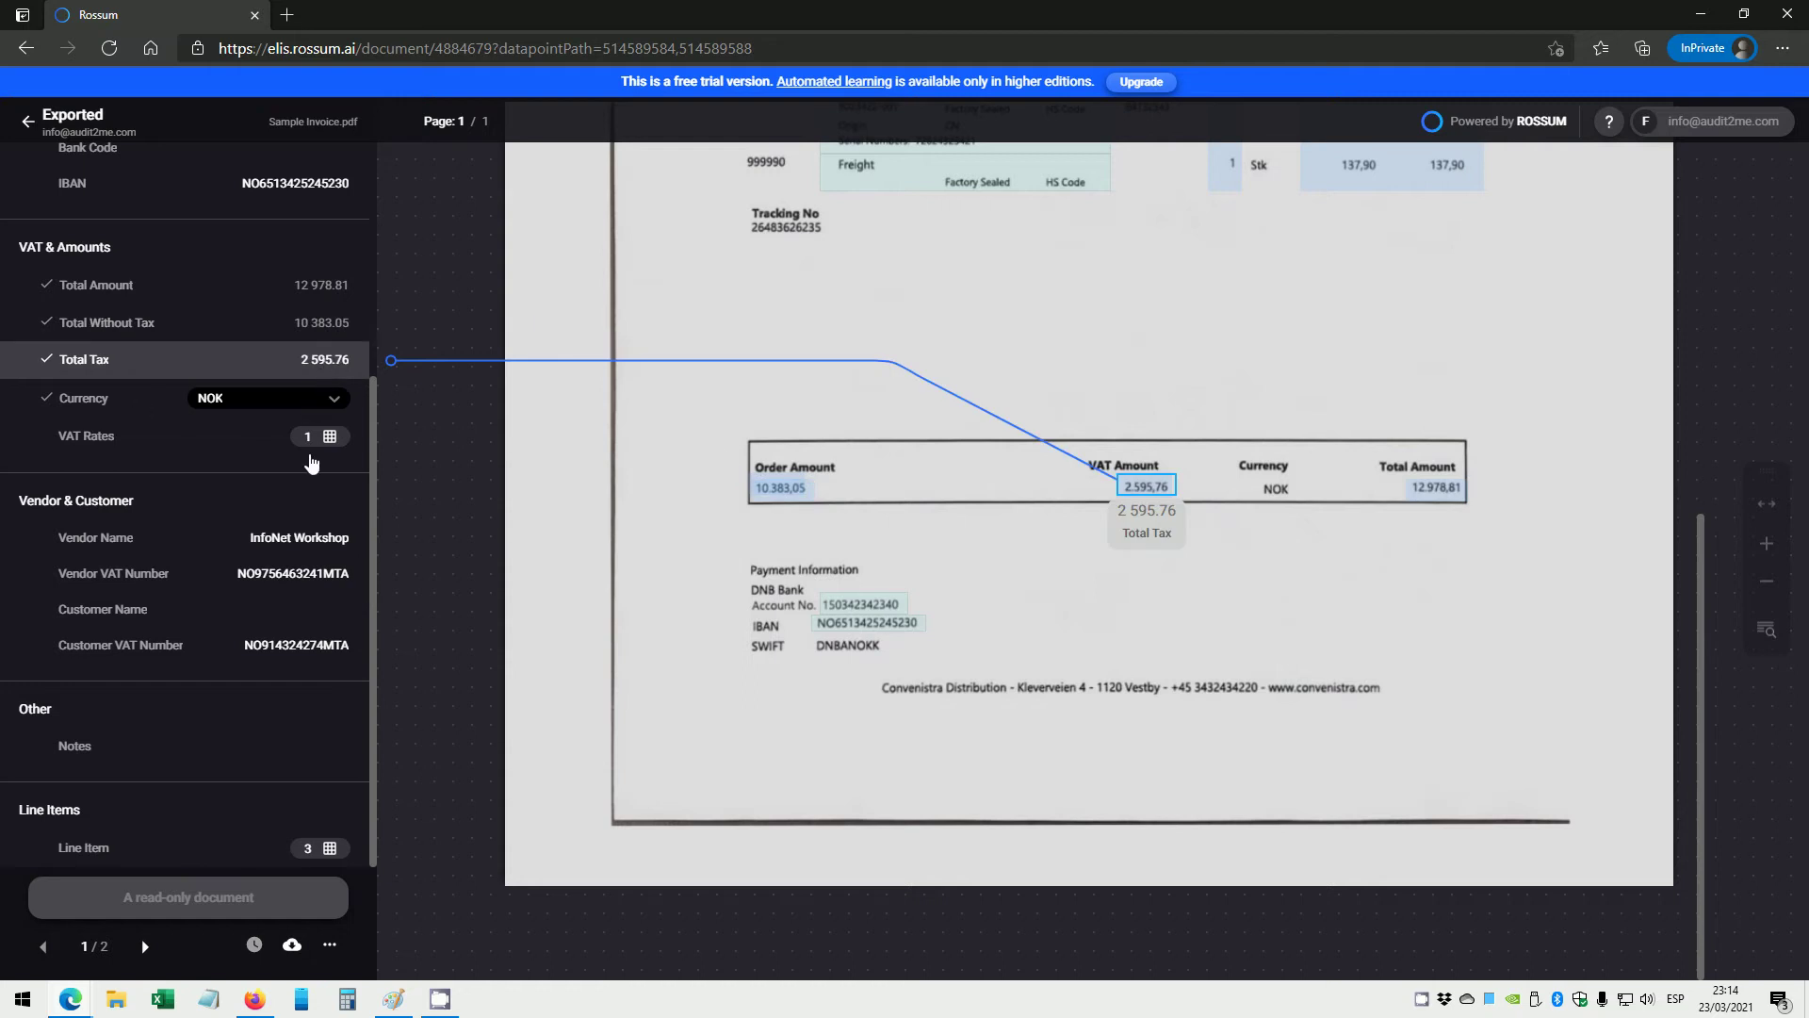
Show the VAT rates table and divide 2595,76 by 10383,05 in the Windows calculator to check the rate.
left_click(330, 439)
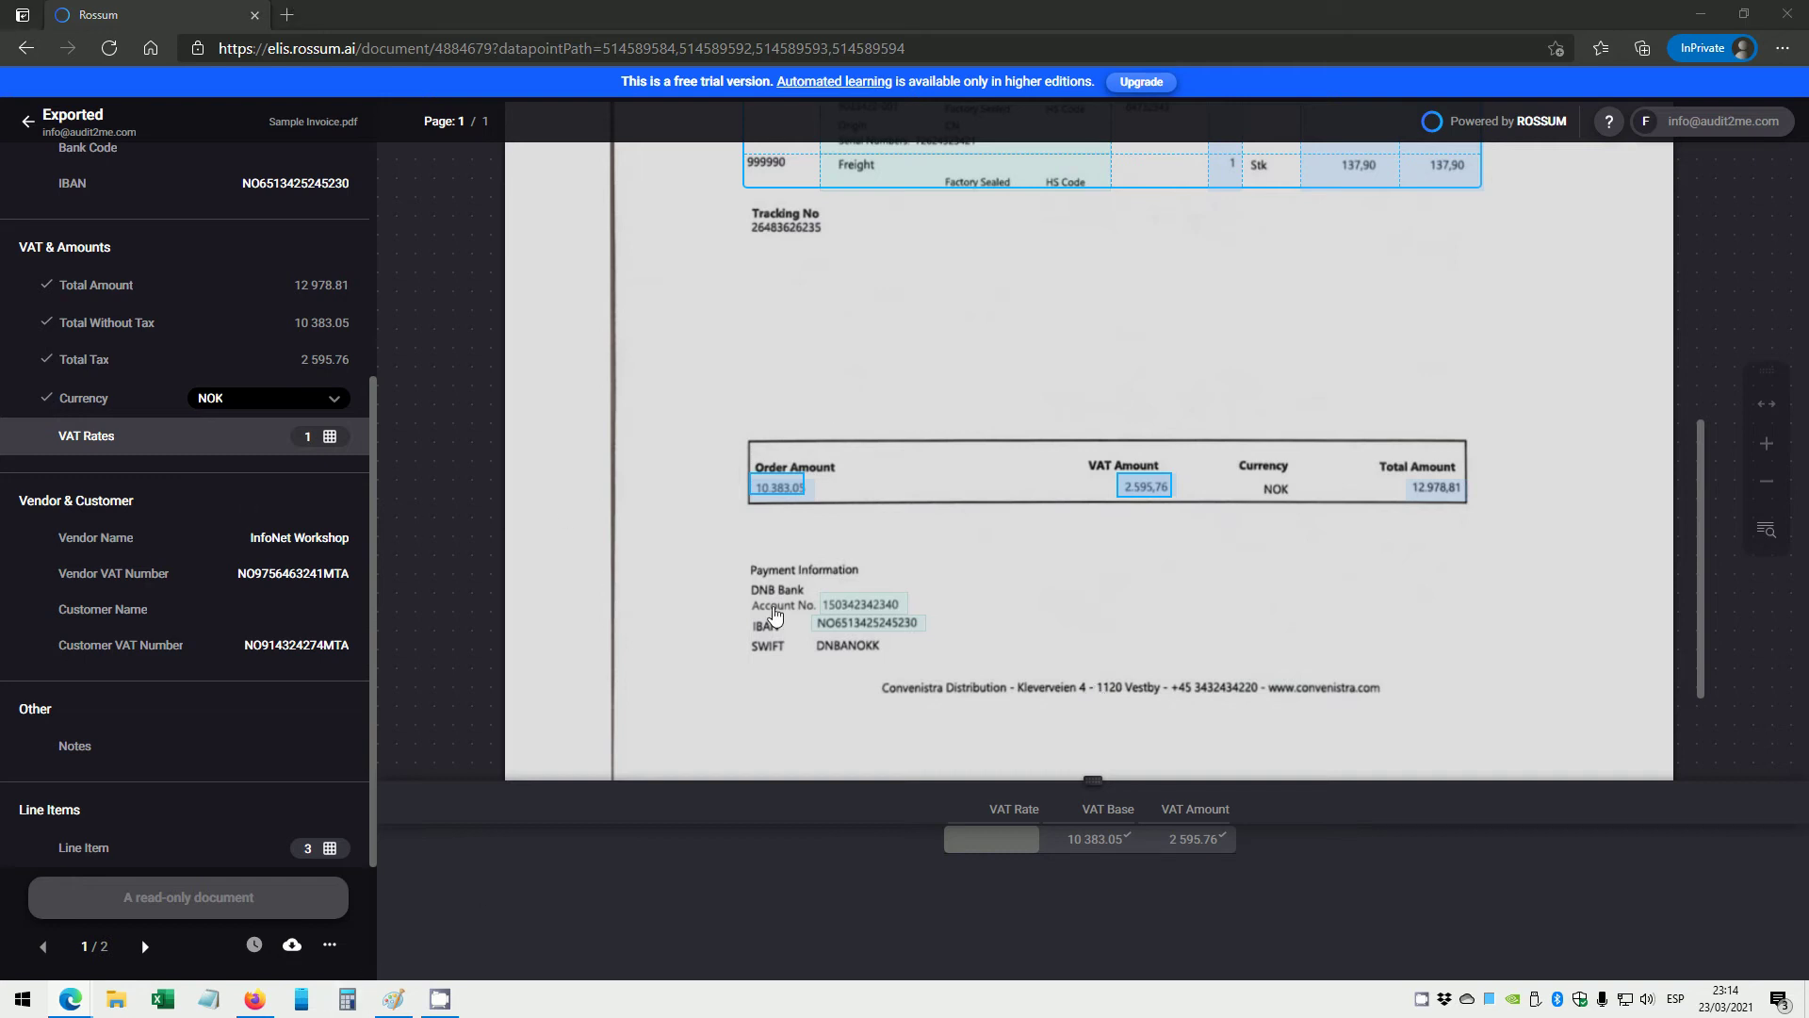
left_click(348, 999)
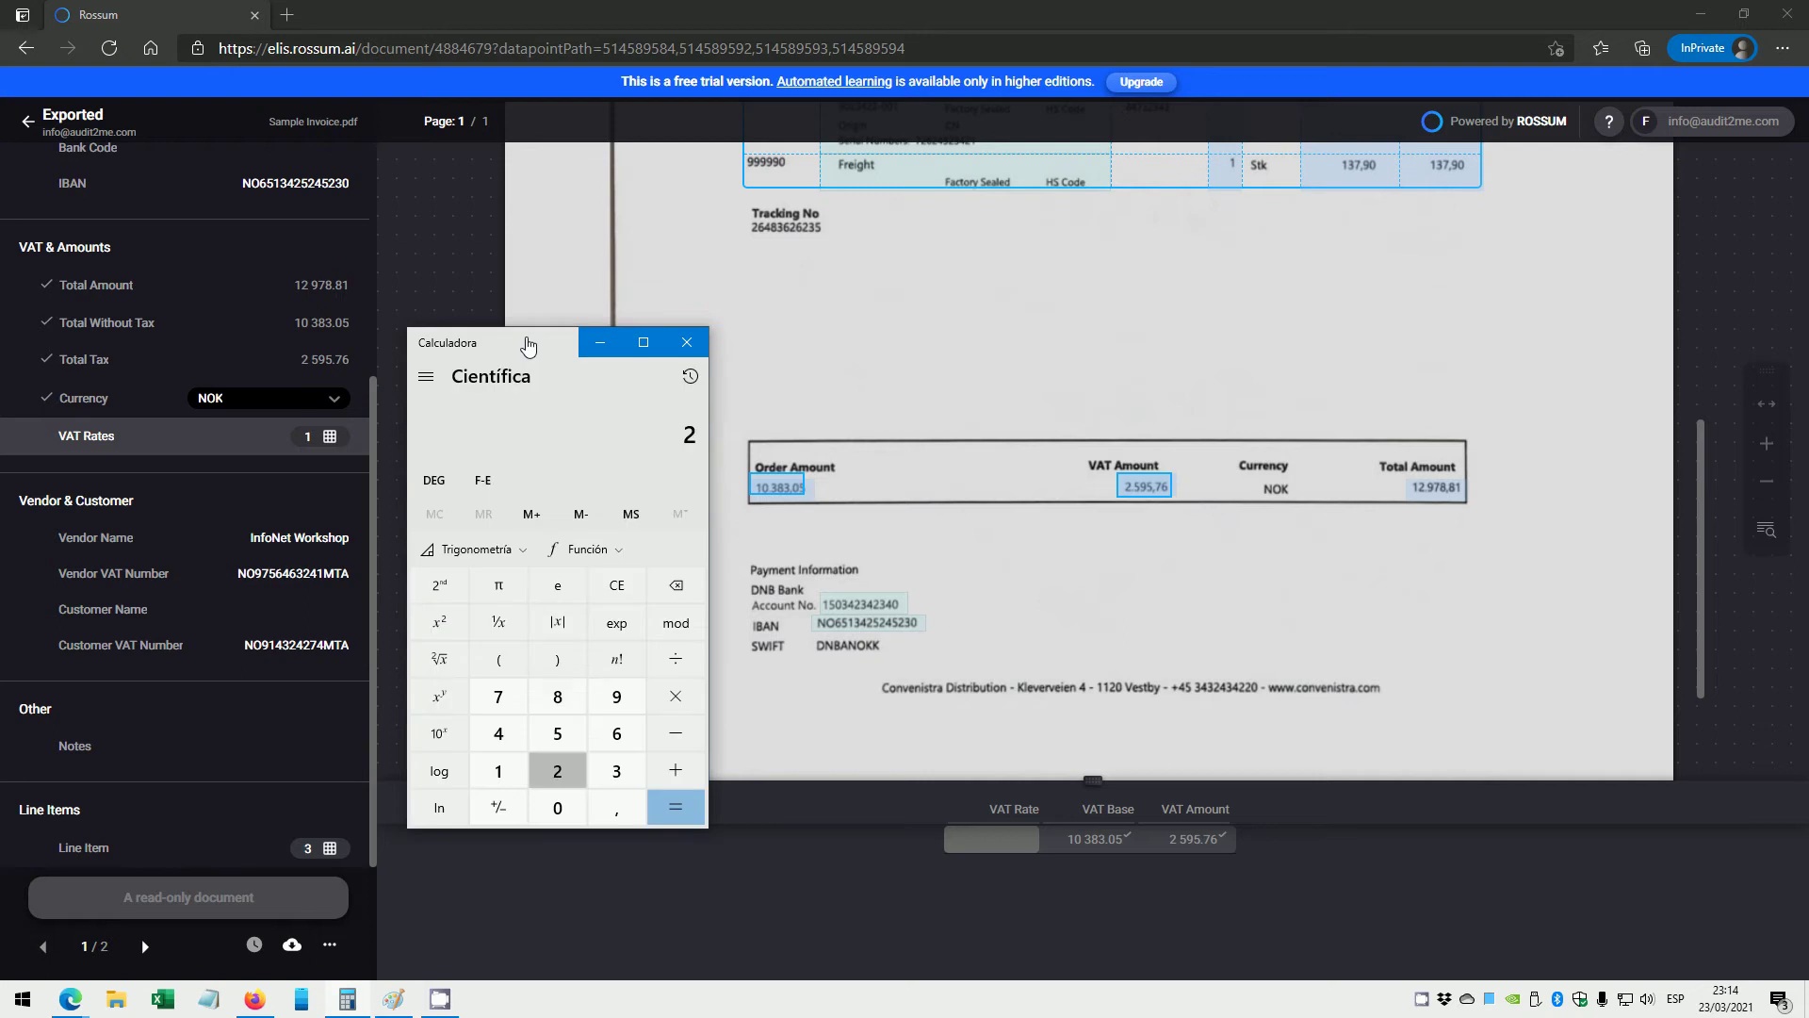
type("2595,")
key("BackSpace")
key("BackSpace")
type("5,")
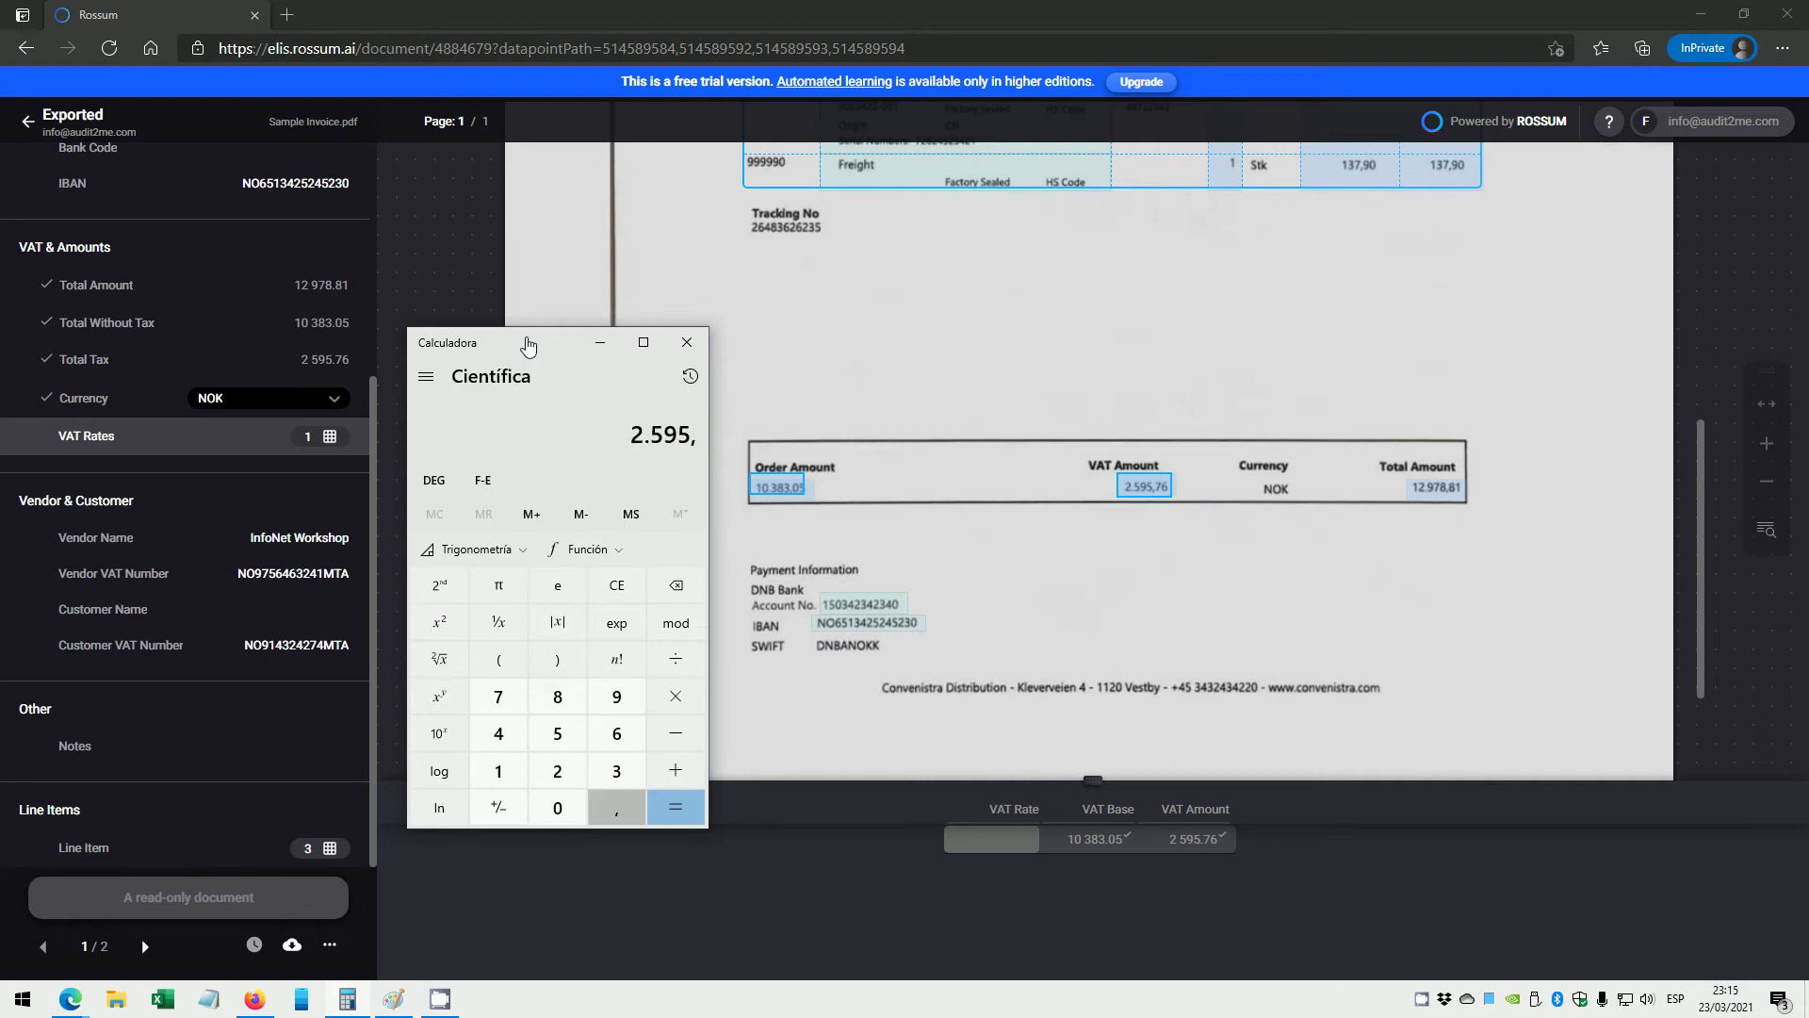
type("76/10383,05")
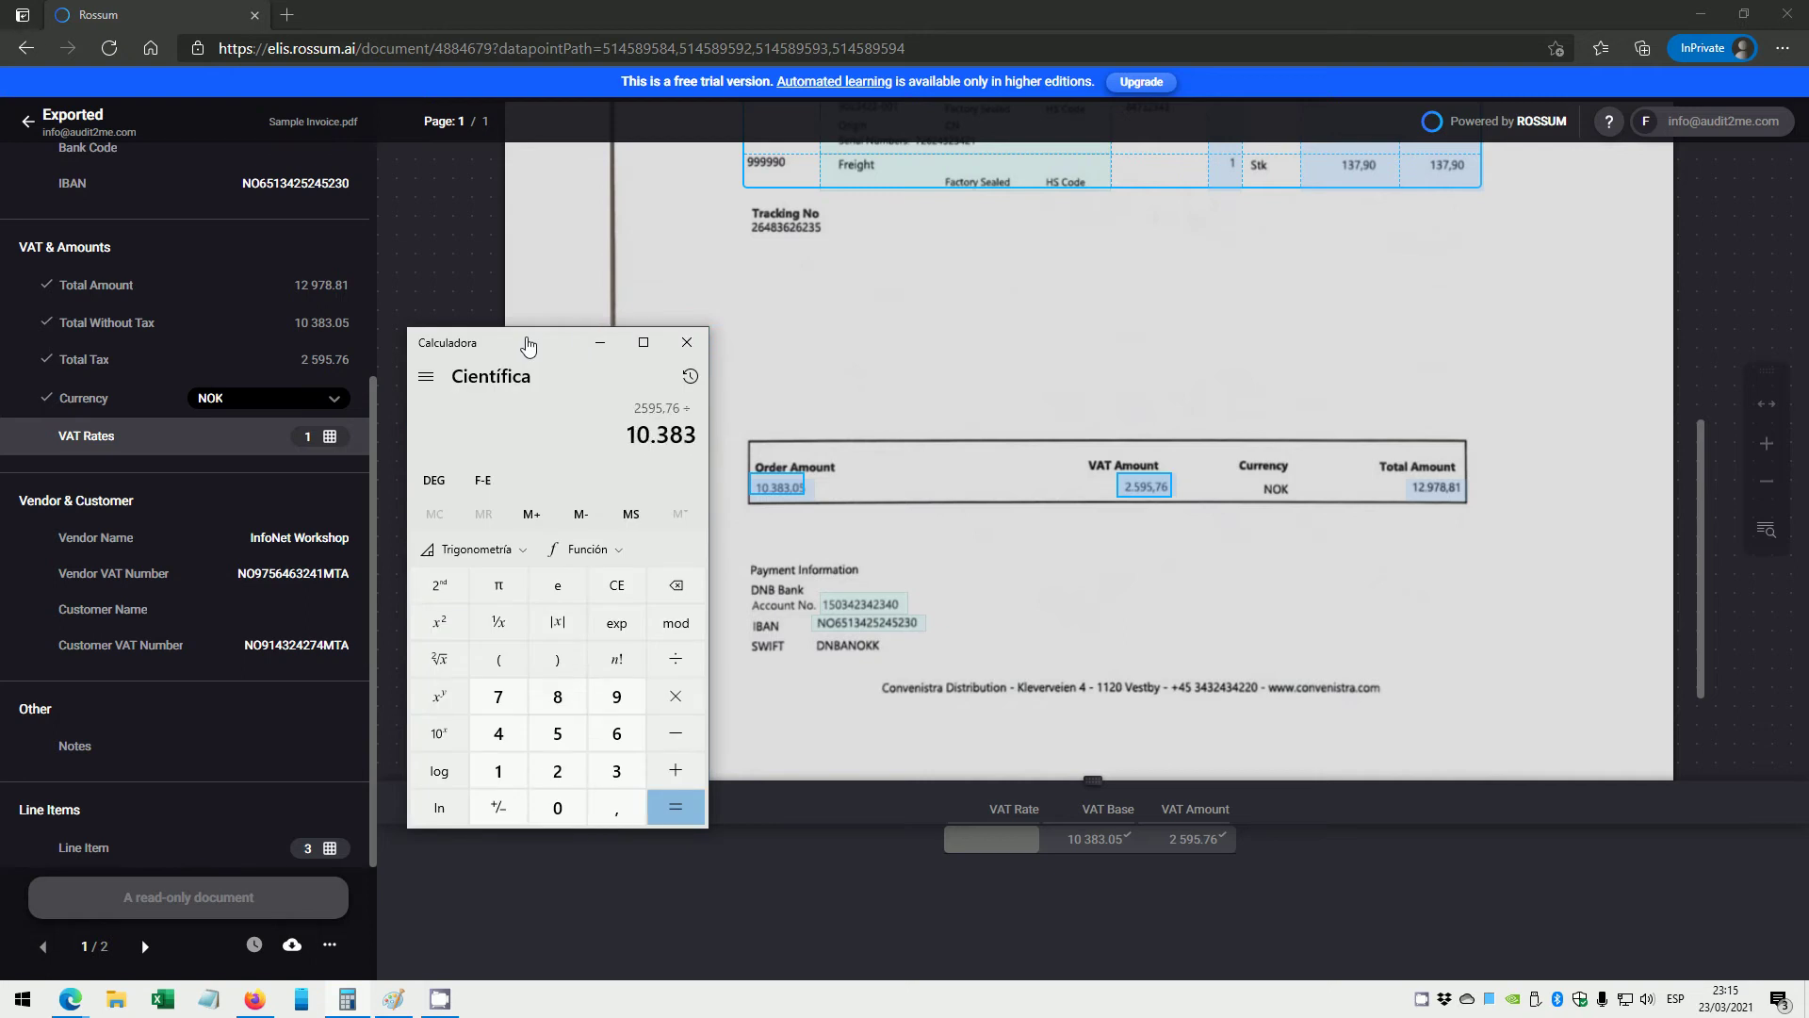
key("Return")
left_click(687, 342)
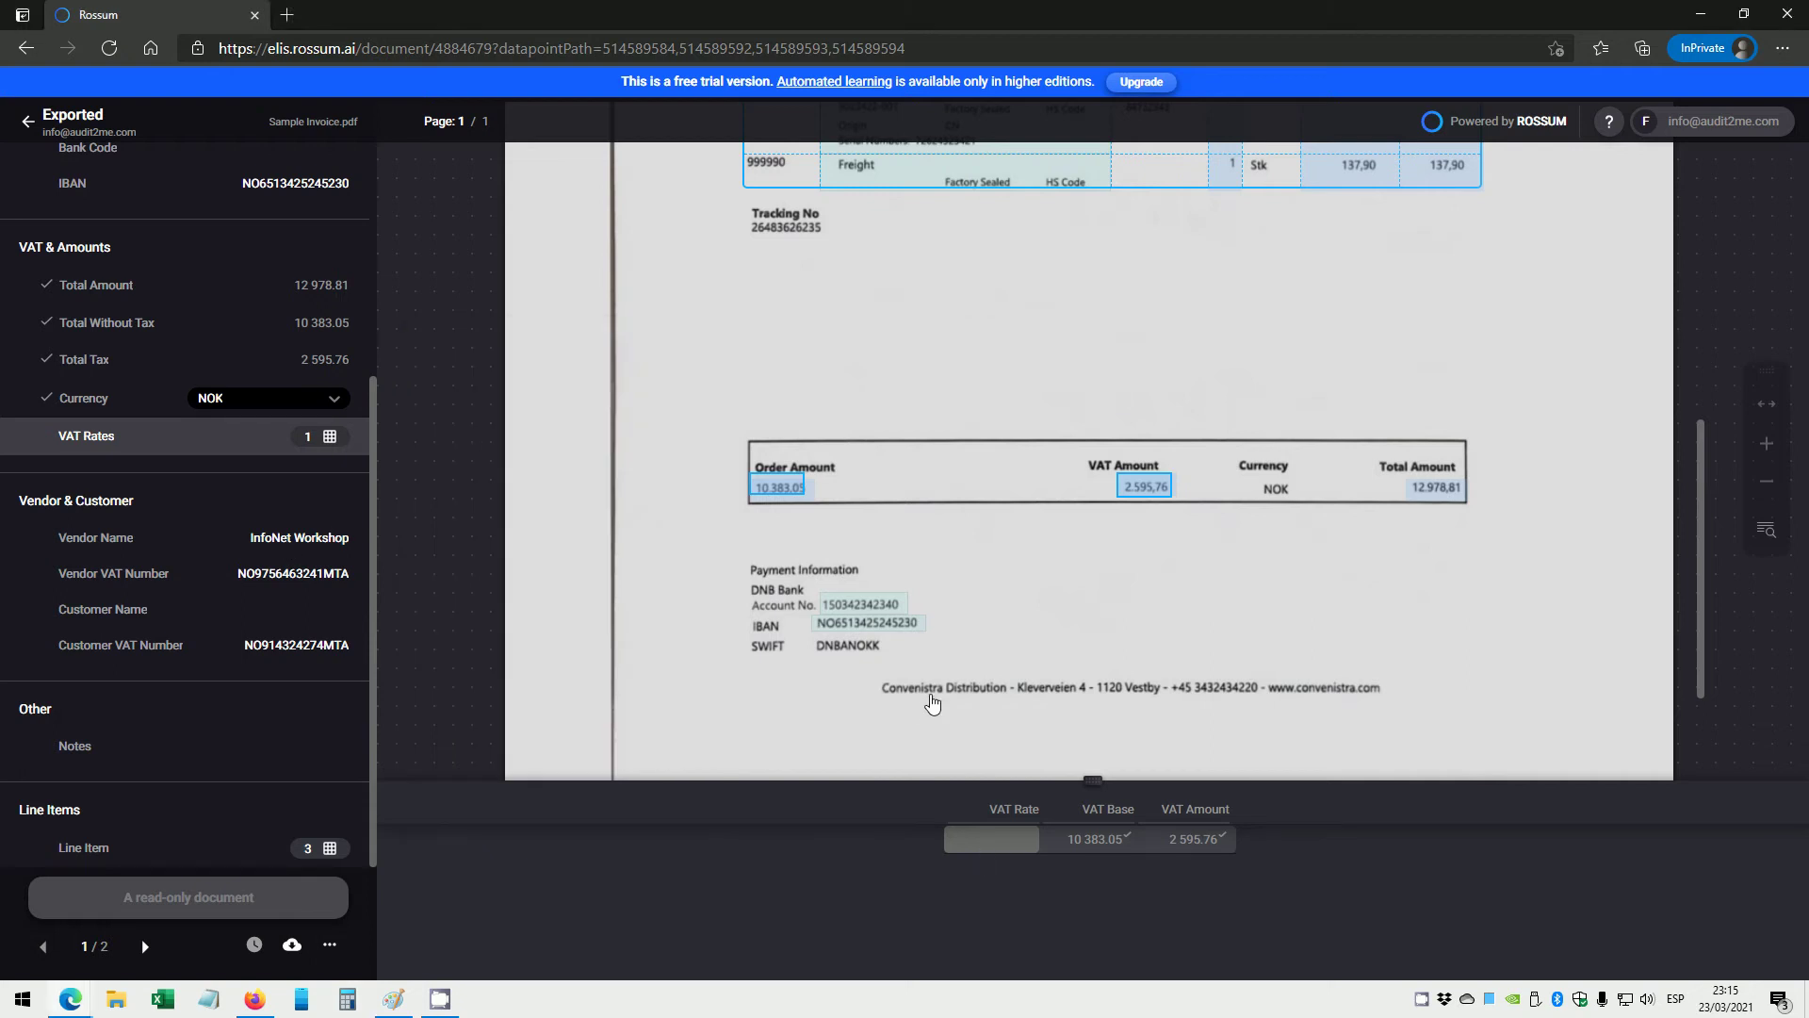
Locate the vendor name on the invoice and inspect the extracted battery, touchscreen display and freight line items.
left_click(301, 539)
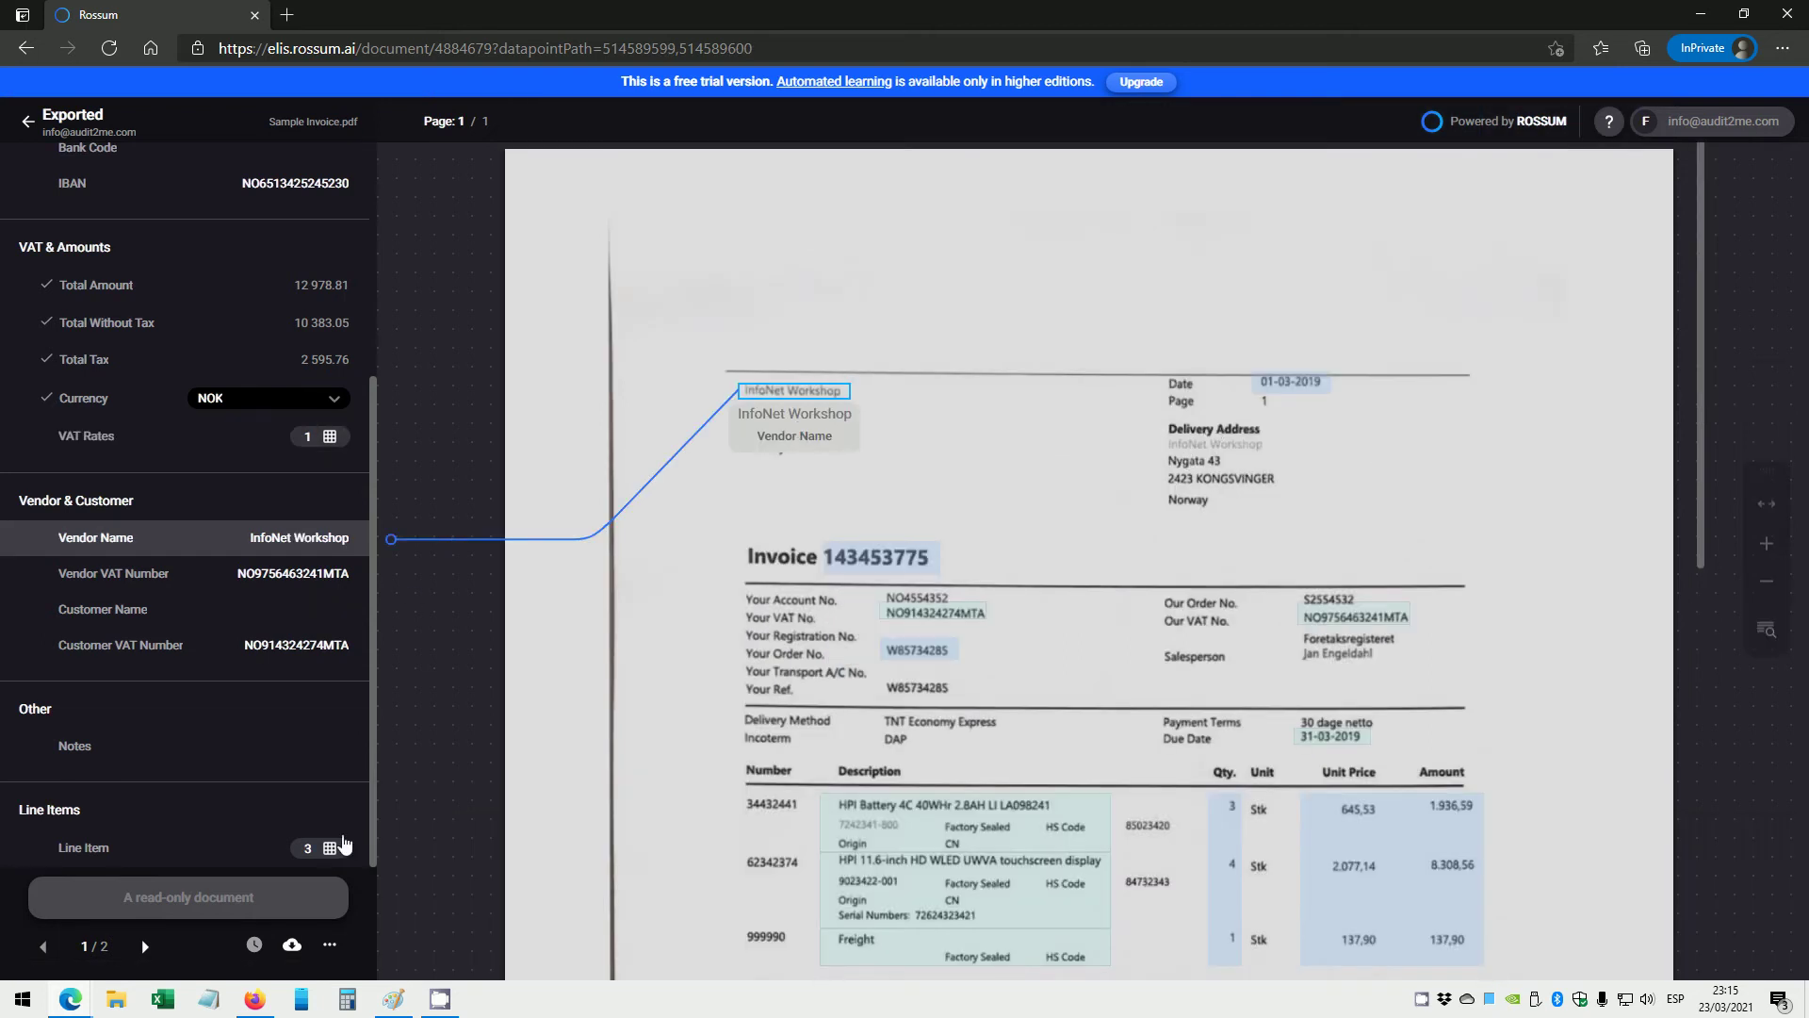
left_click(321, 852)
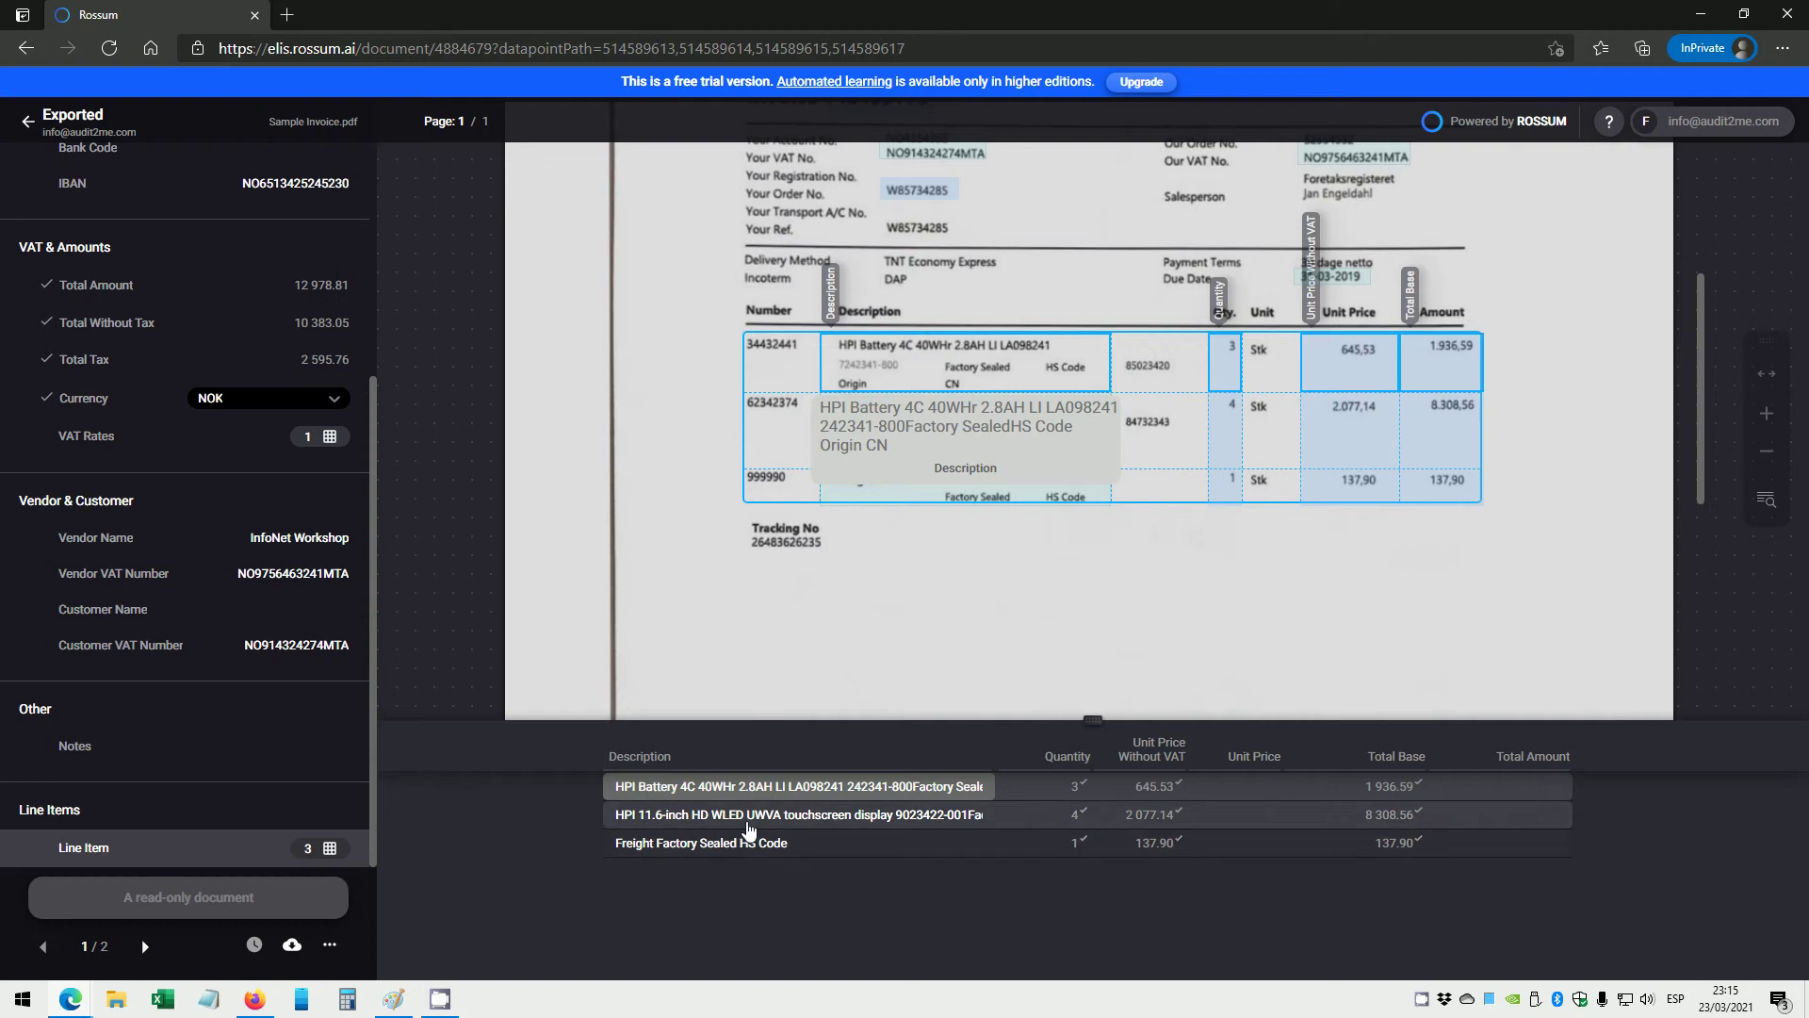
left_click(740, 815)
left_click(721, 843)
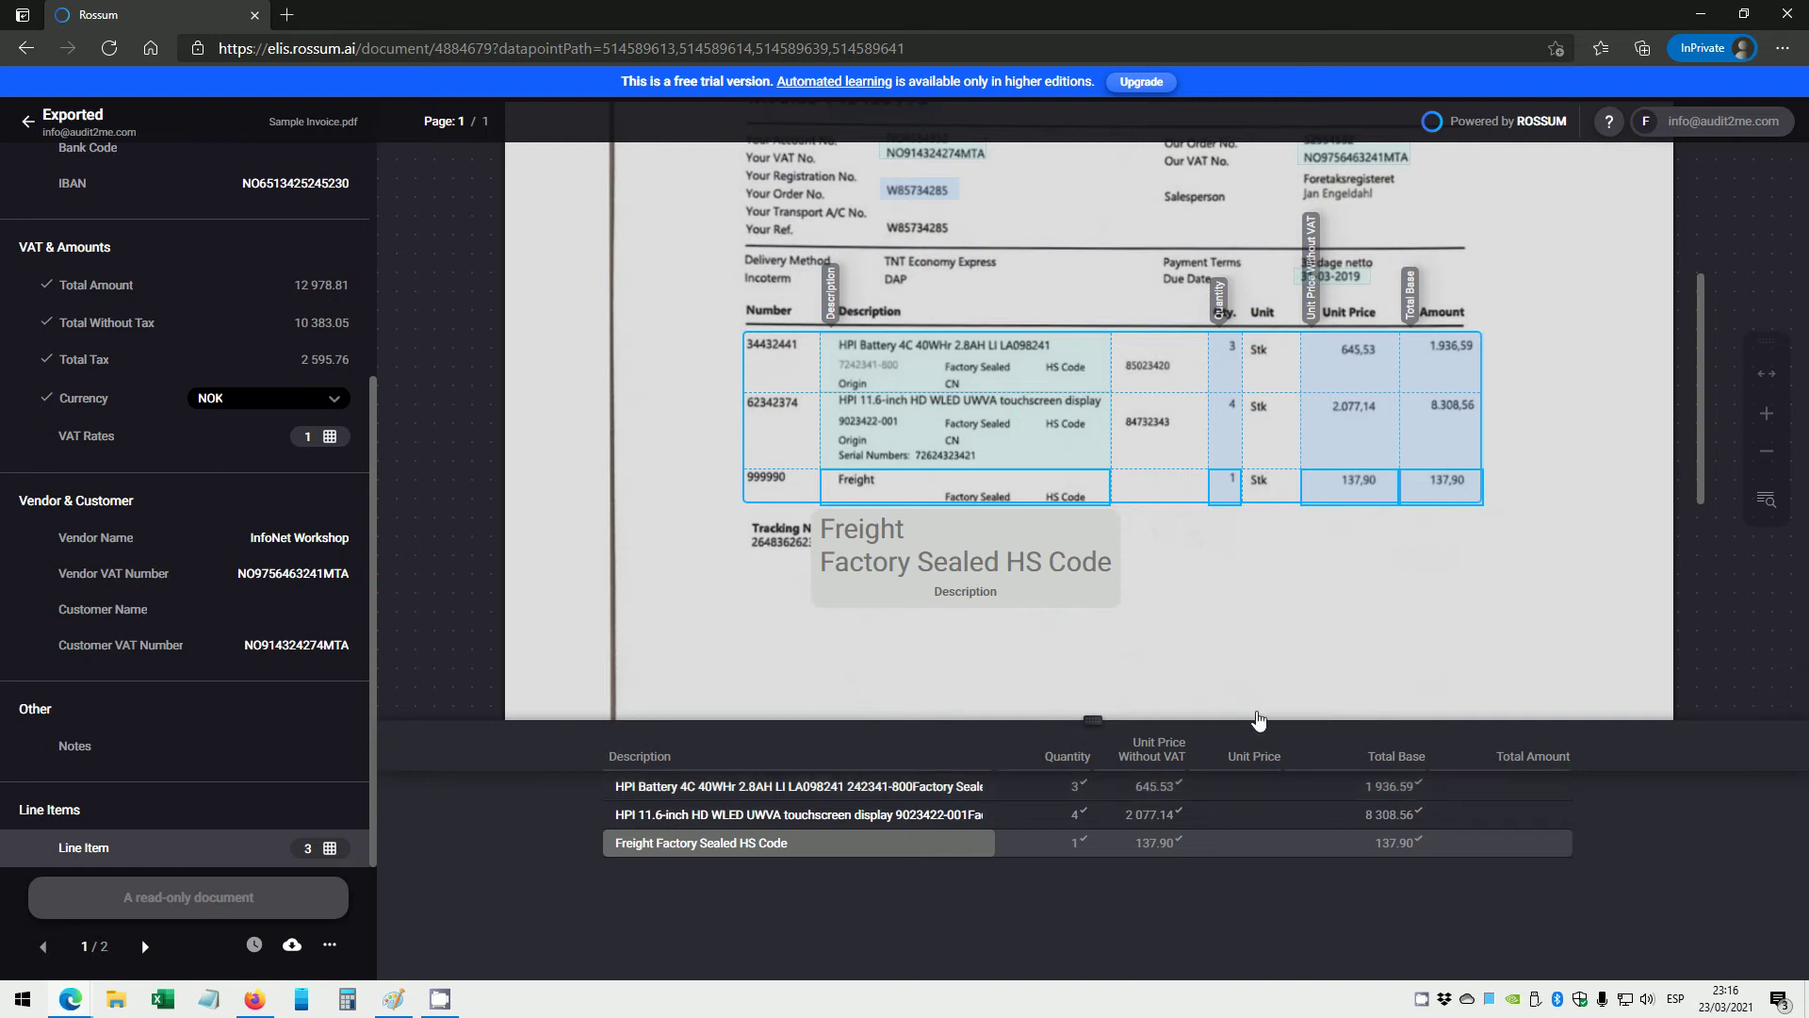
Return to the exported documents, export both invoices as XLSX and open the downloaded file in Excel.
left_click(27, 120)
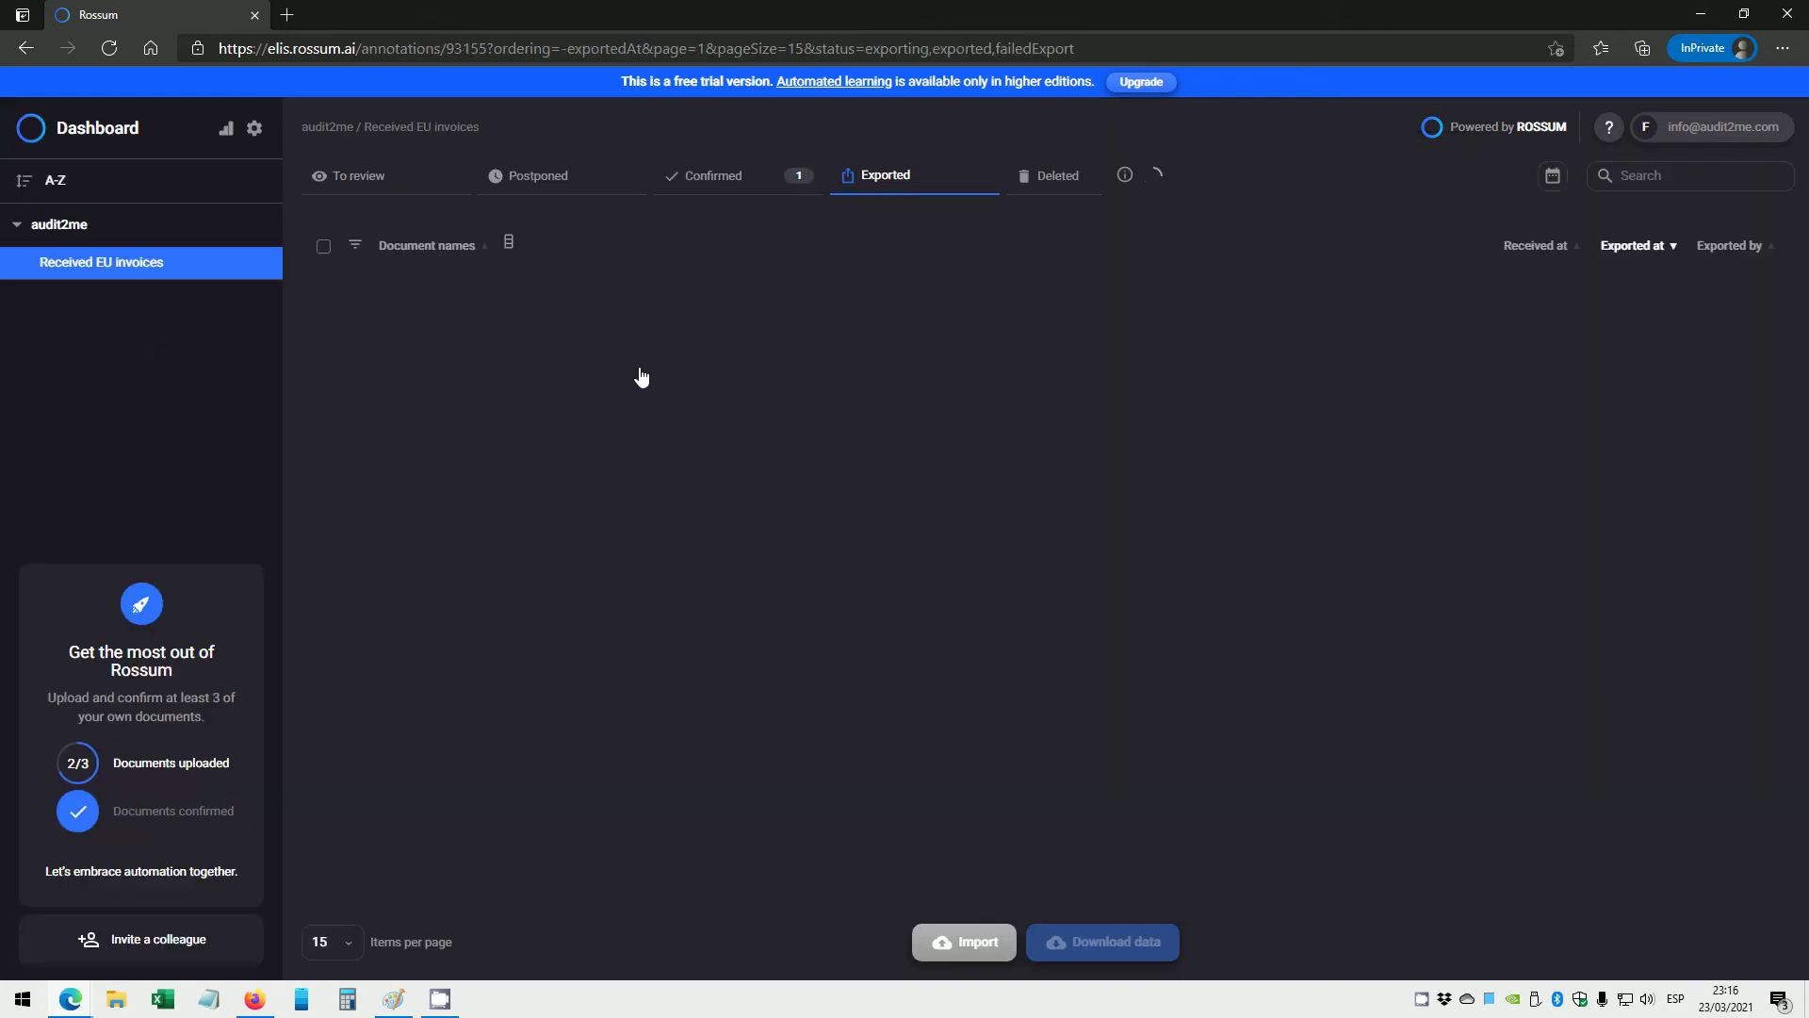
left_click(454, 335)
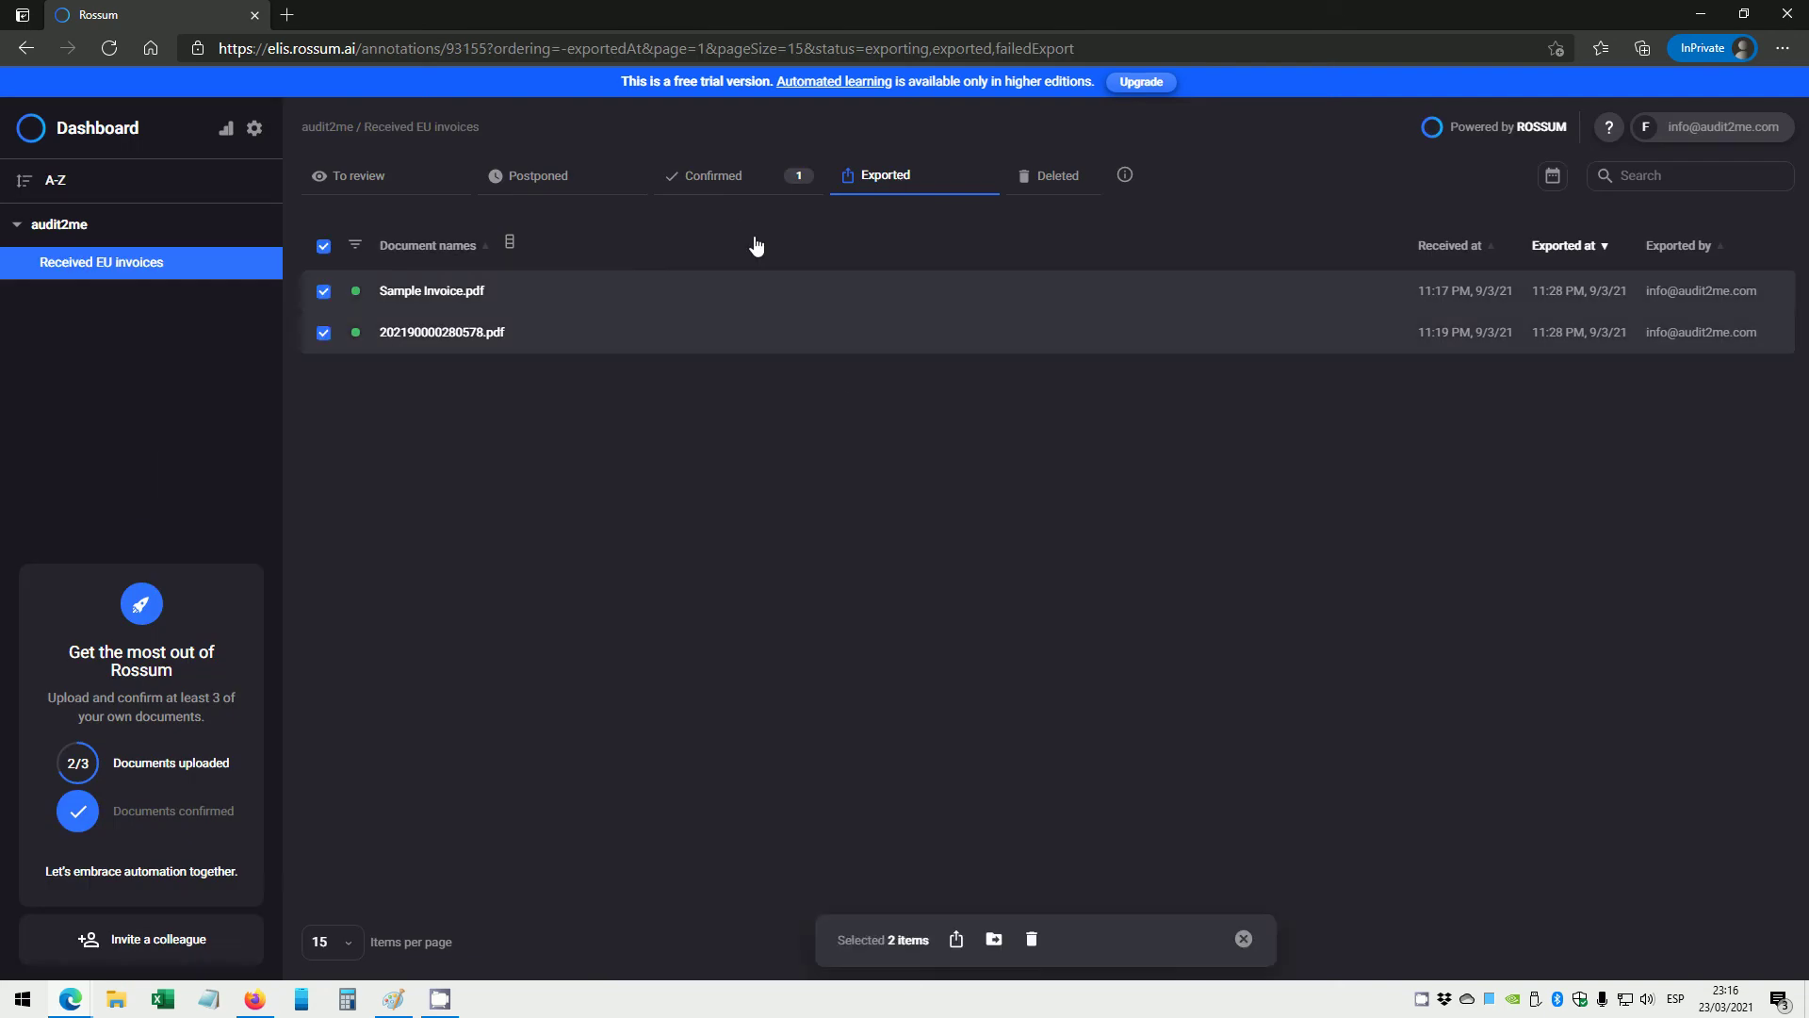
left_click(955, 939)
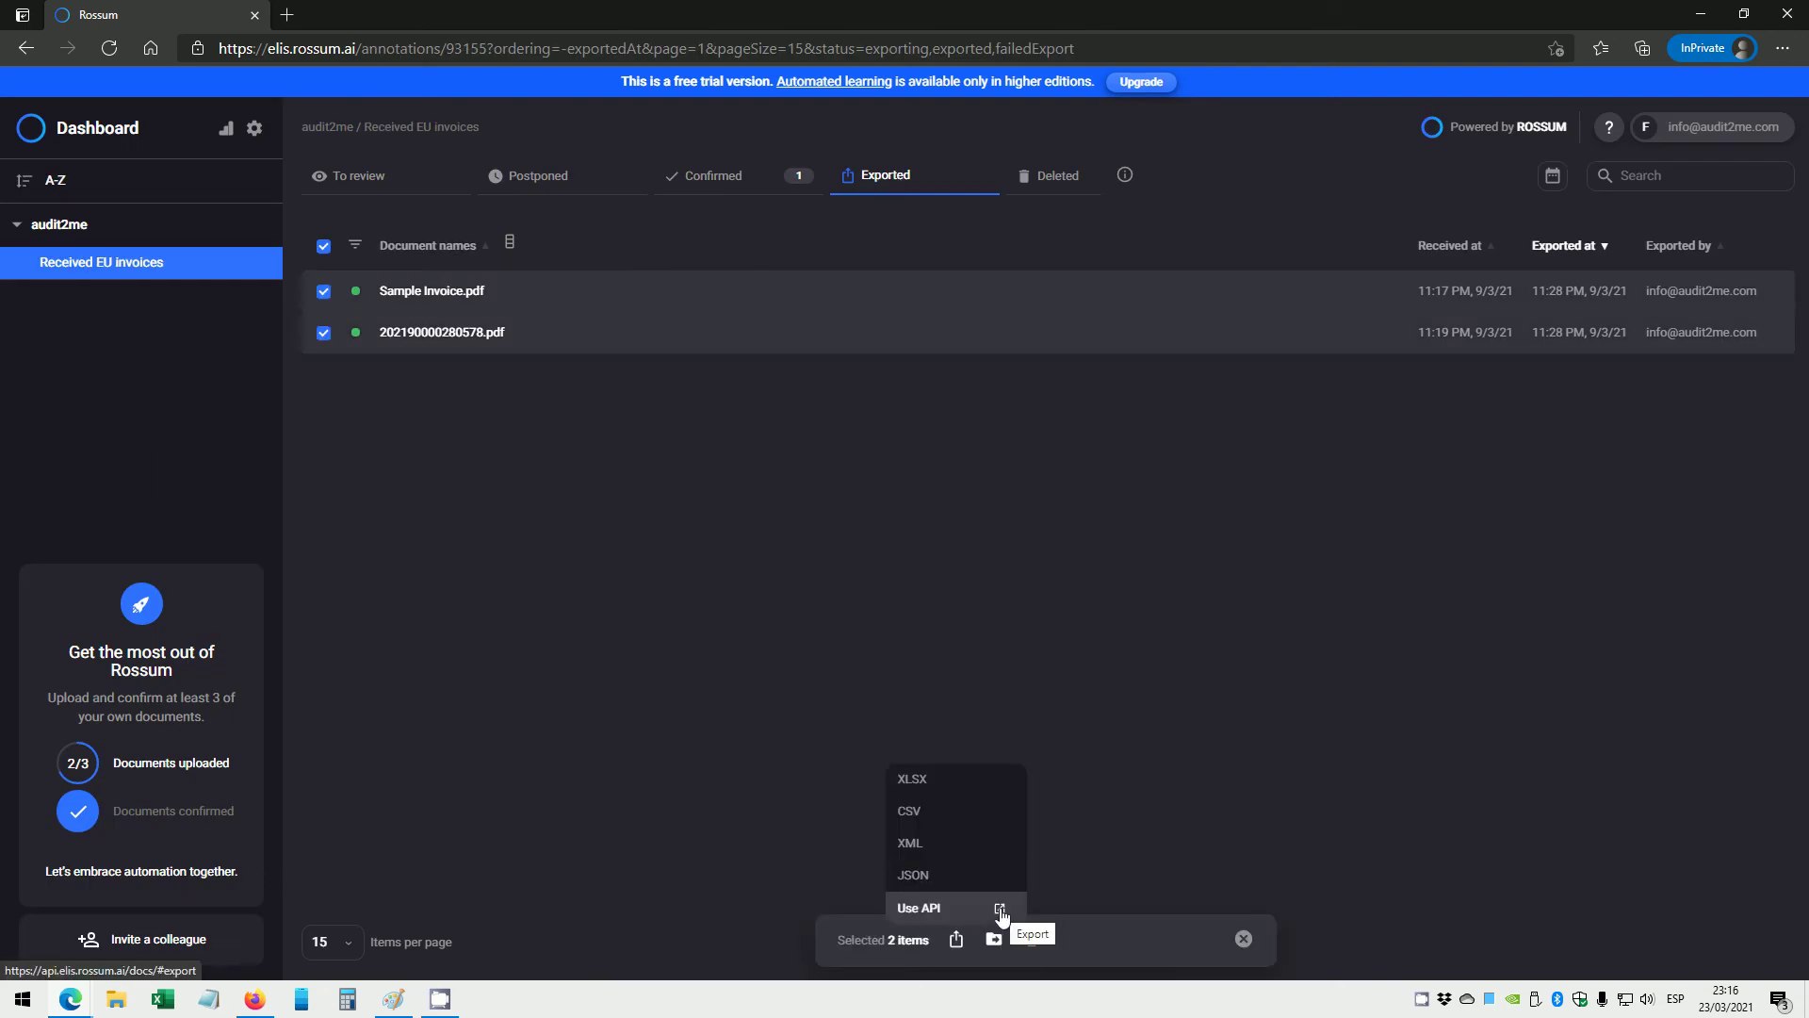
left_click(935, 787)
left_click(225, 965)
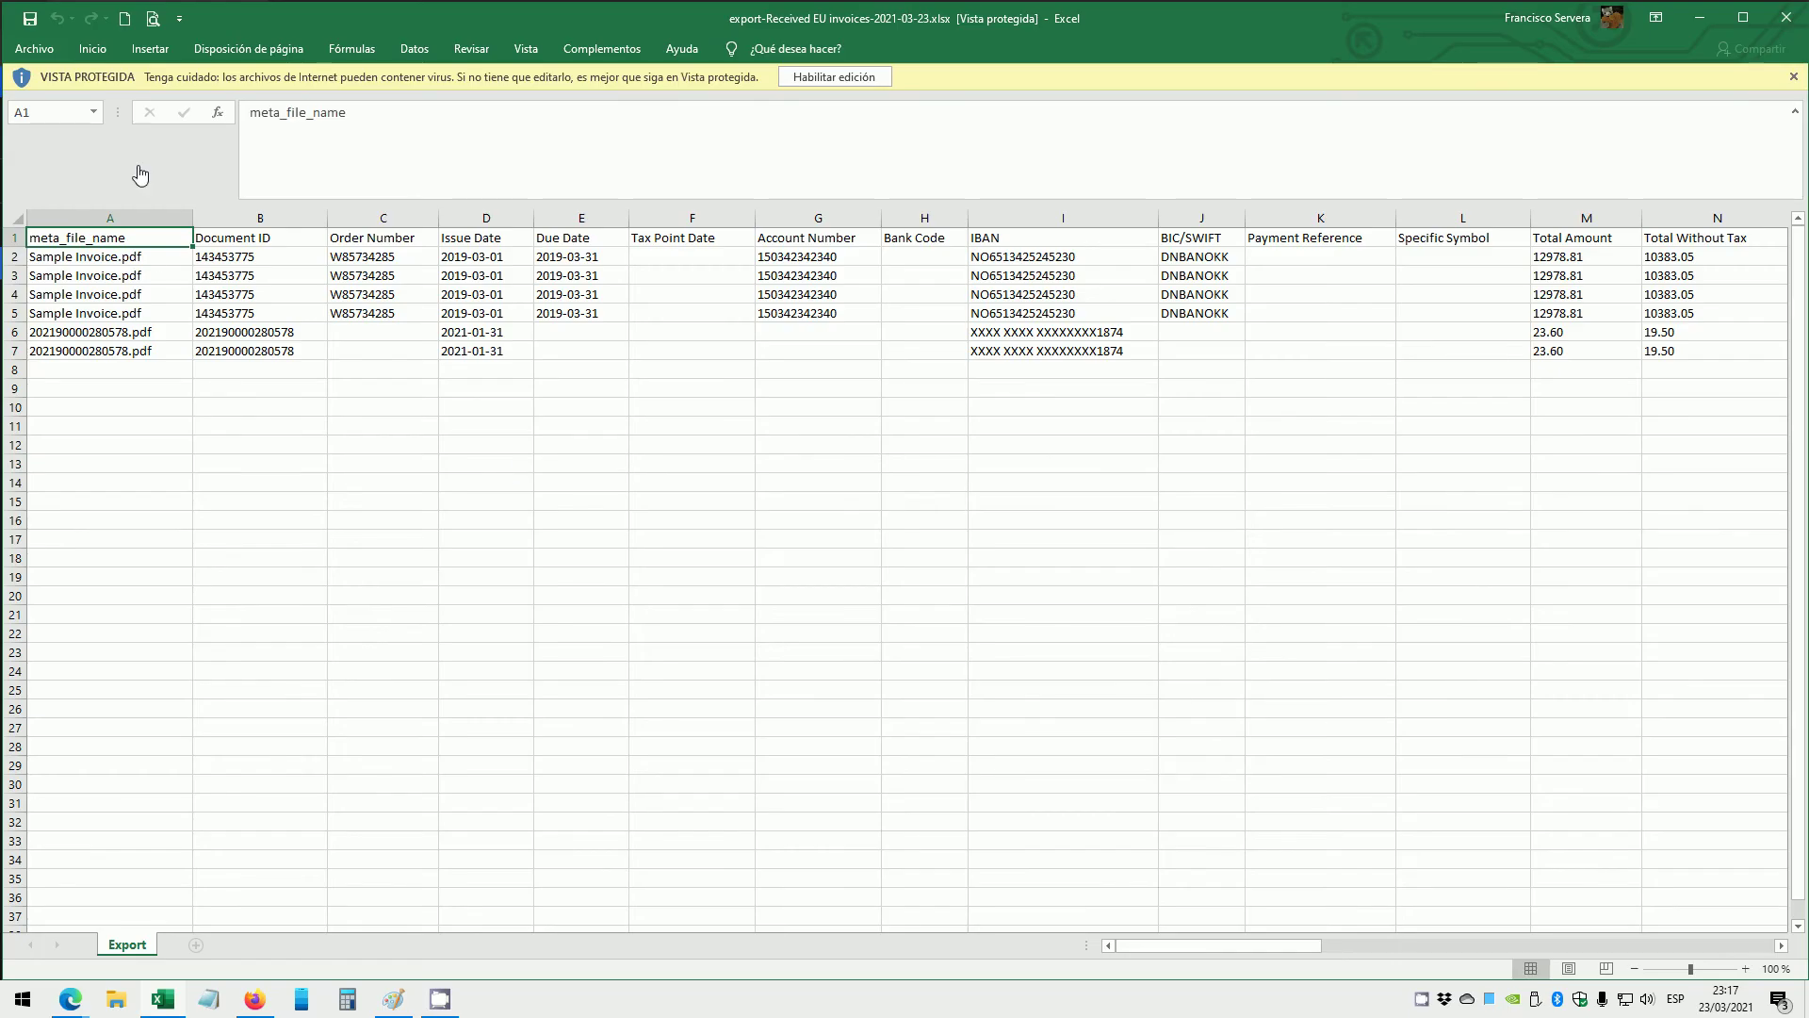
Examine the Document ID entries of both invoices, then the blank fields and IBAN values in their rows.
left_click(203, 257)
left_click_drag(229, 312, 226, 260)
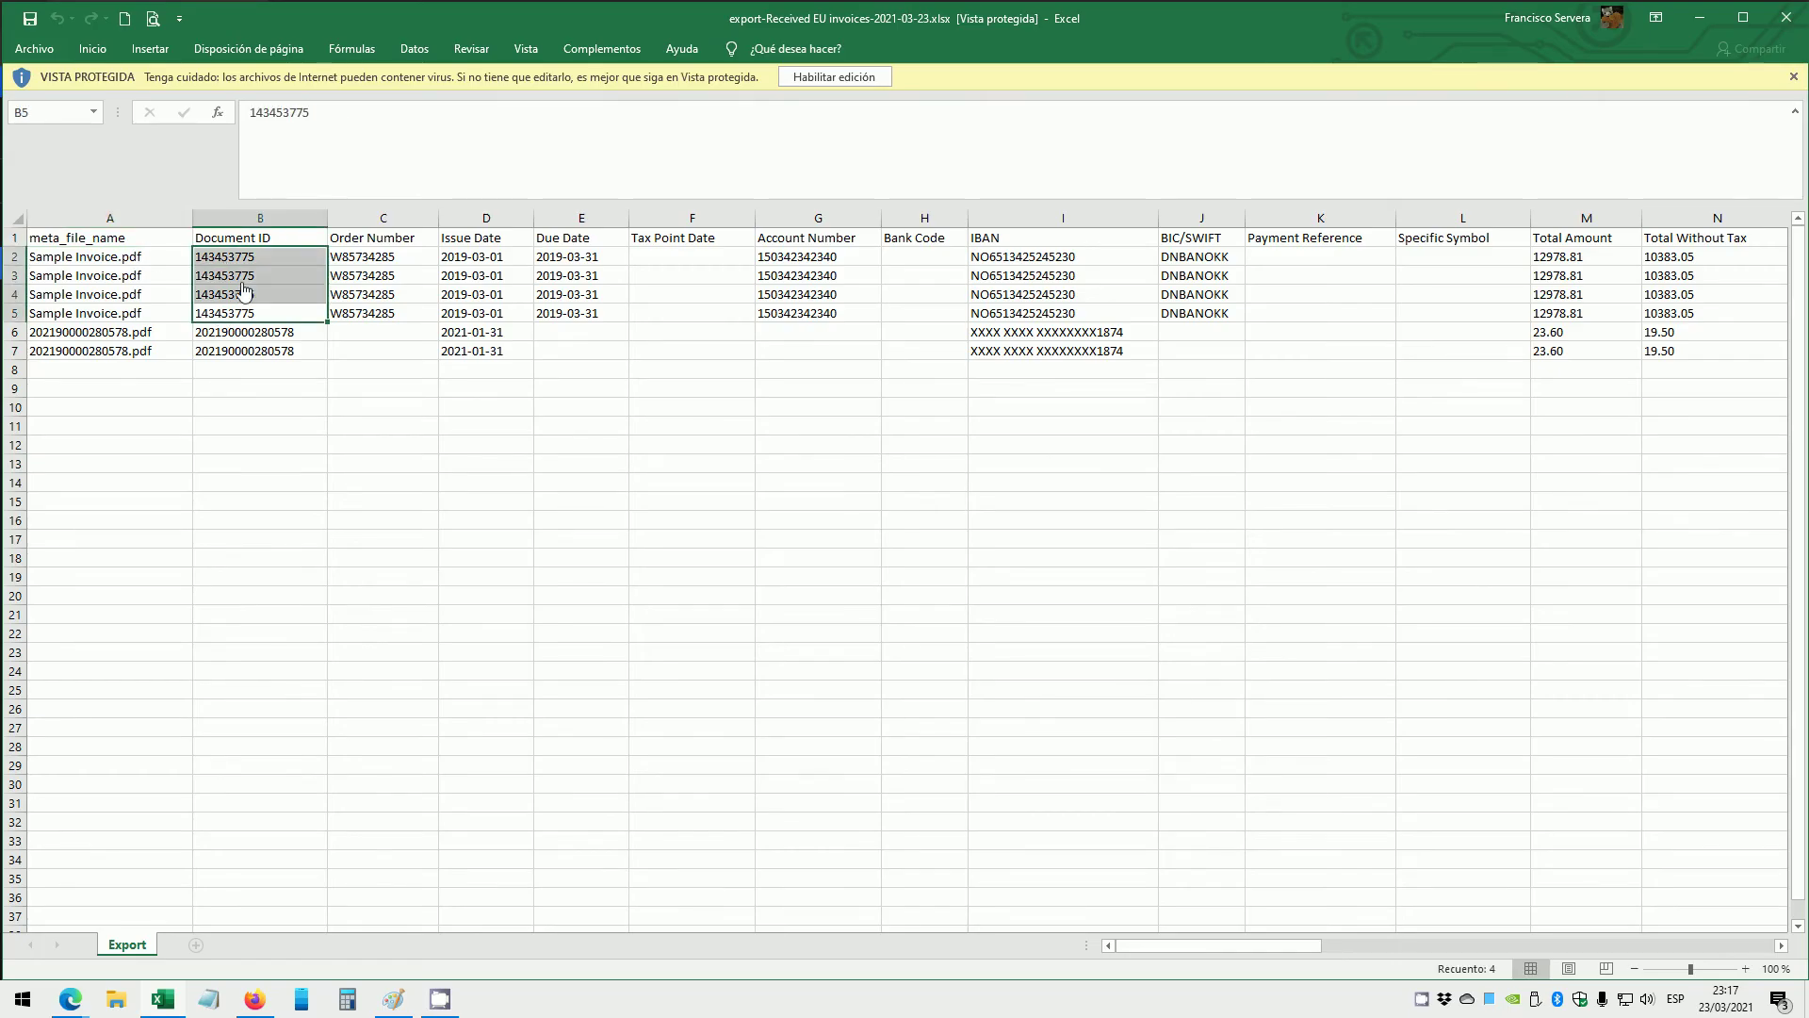
left_click(247, 332)
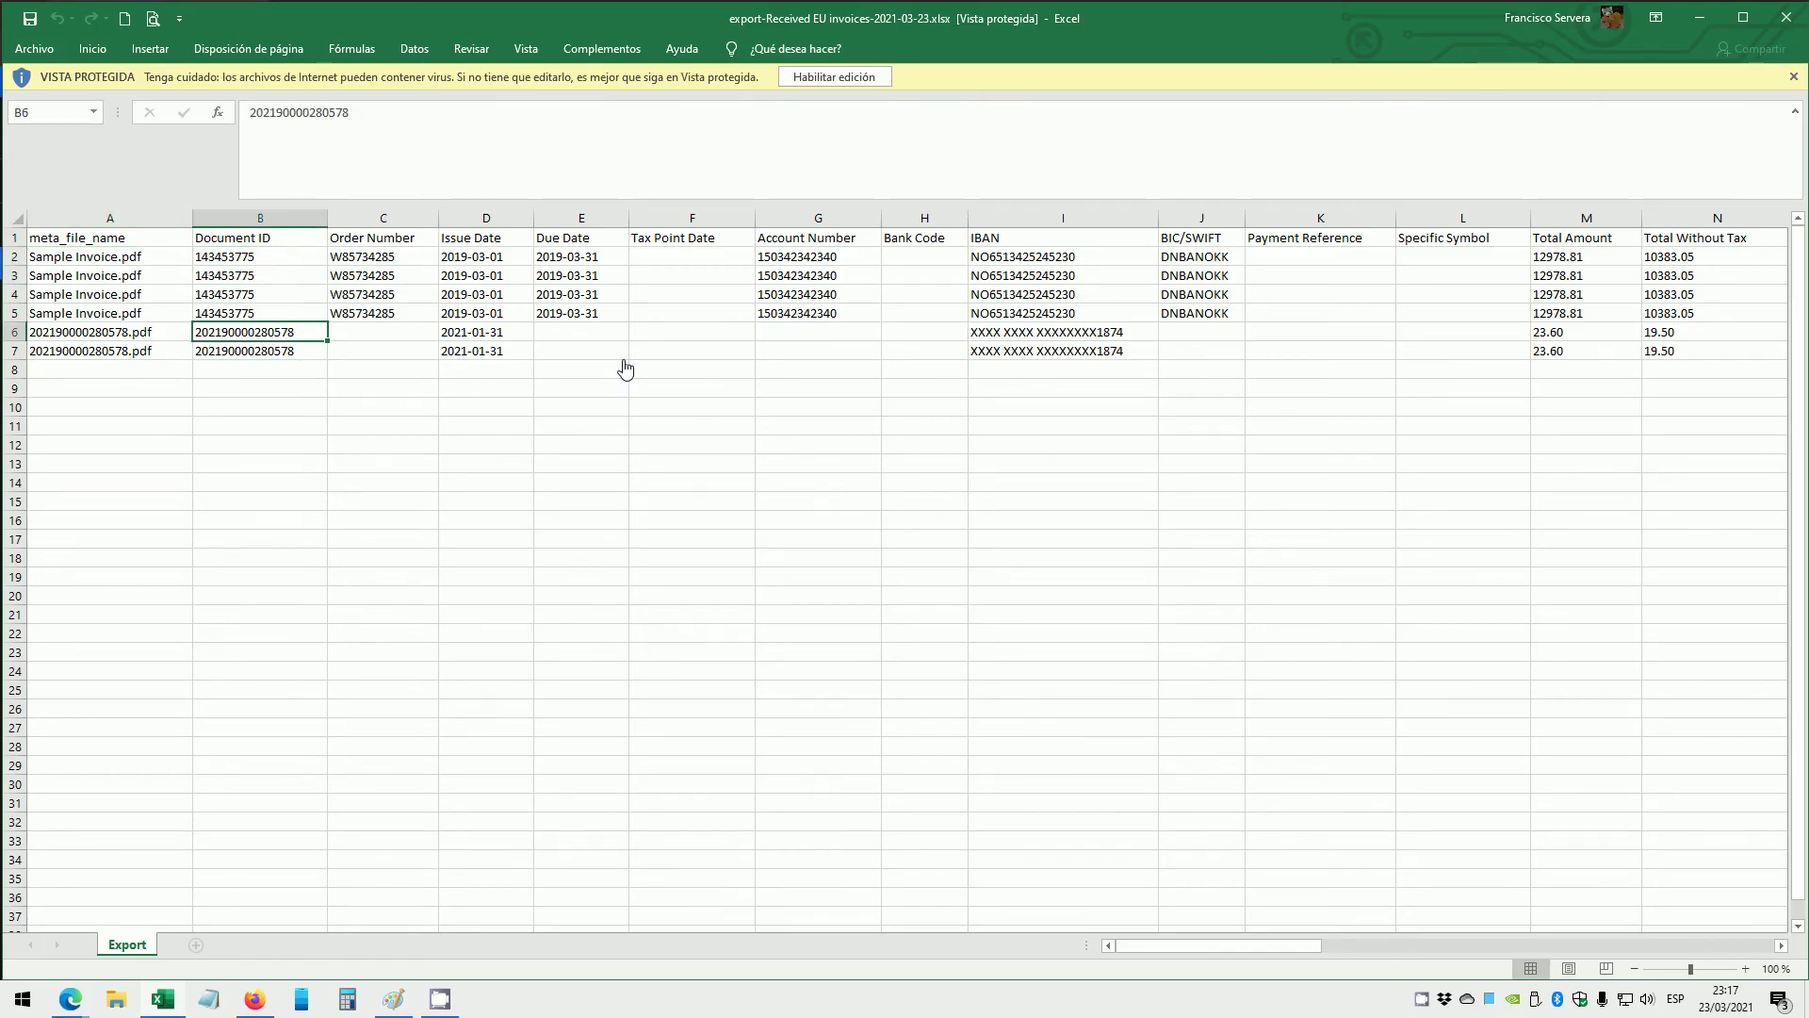
left_click(701, 334)
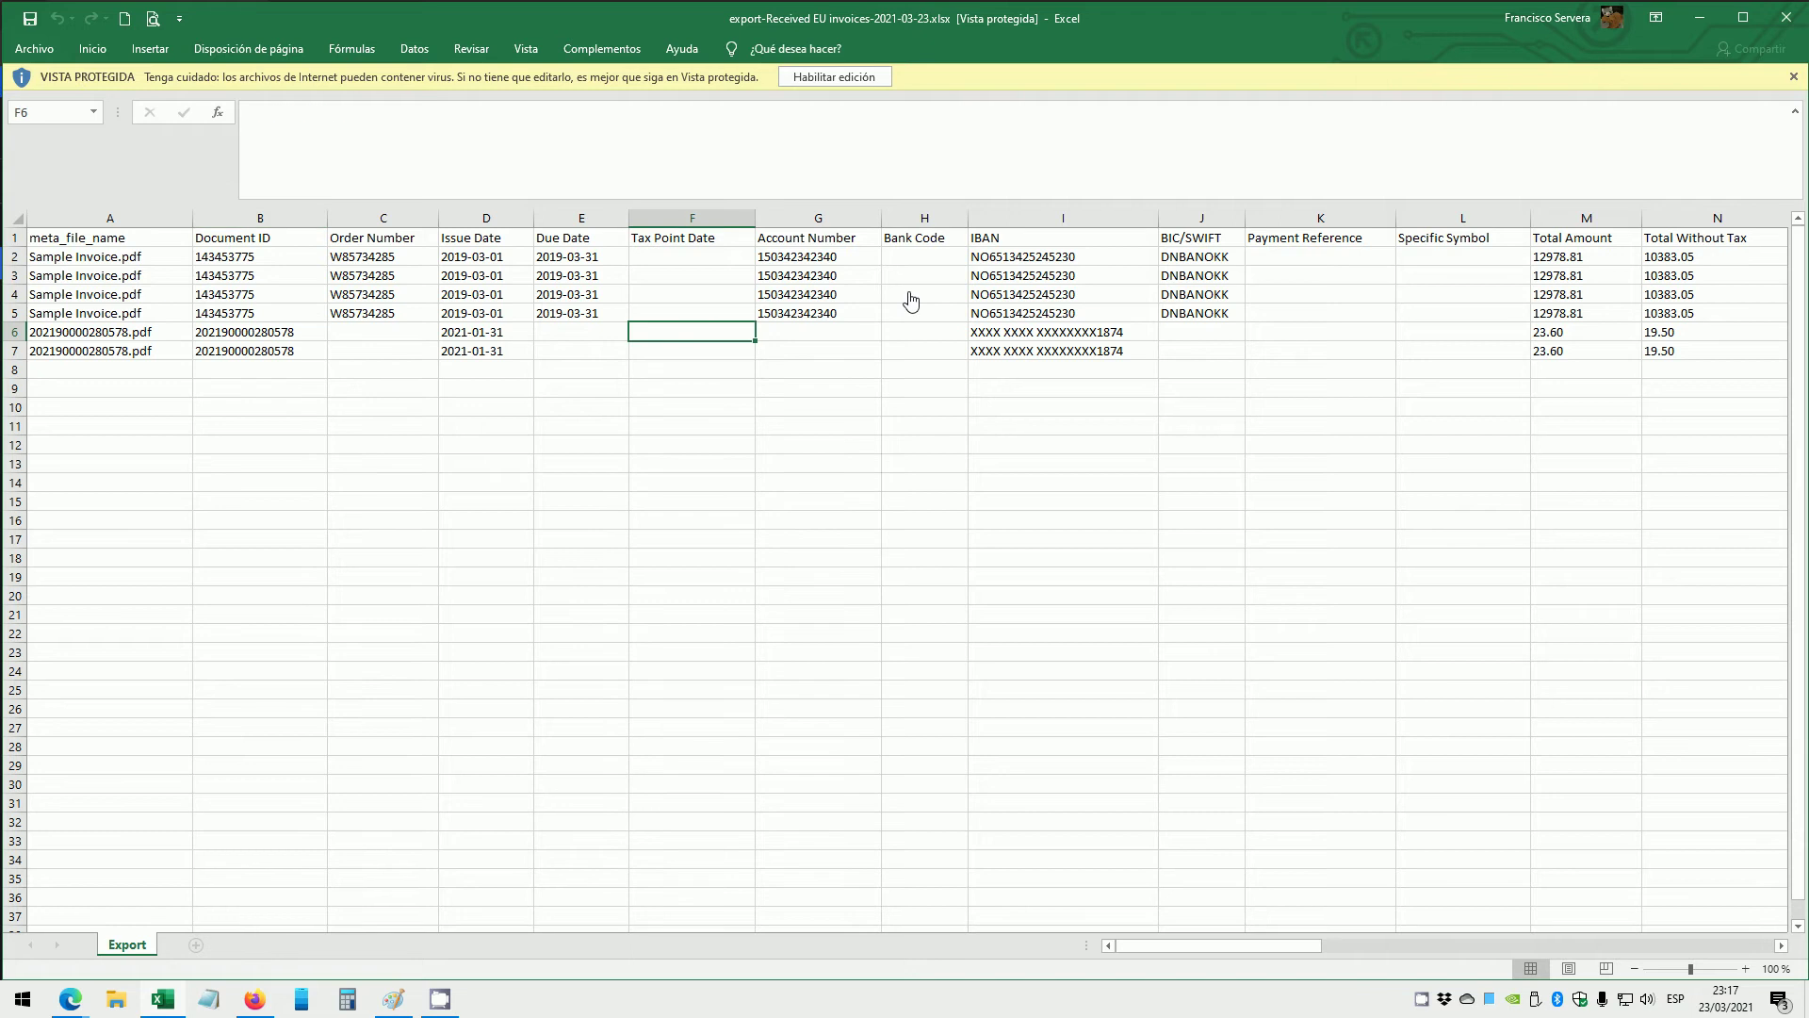
left_click(1182, 335)
left_click(1413, 332)
left_click(1129, 311)
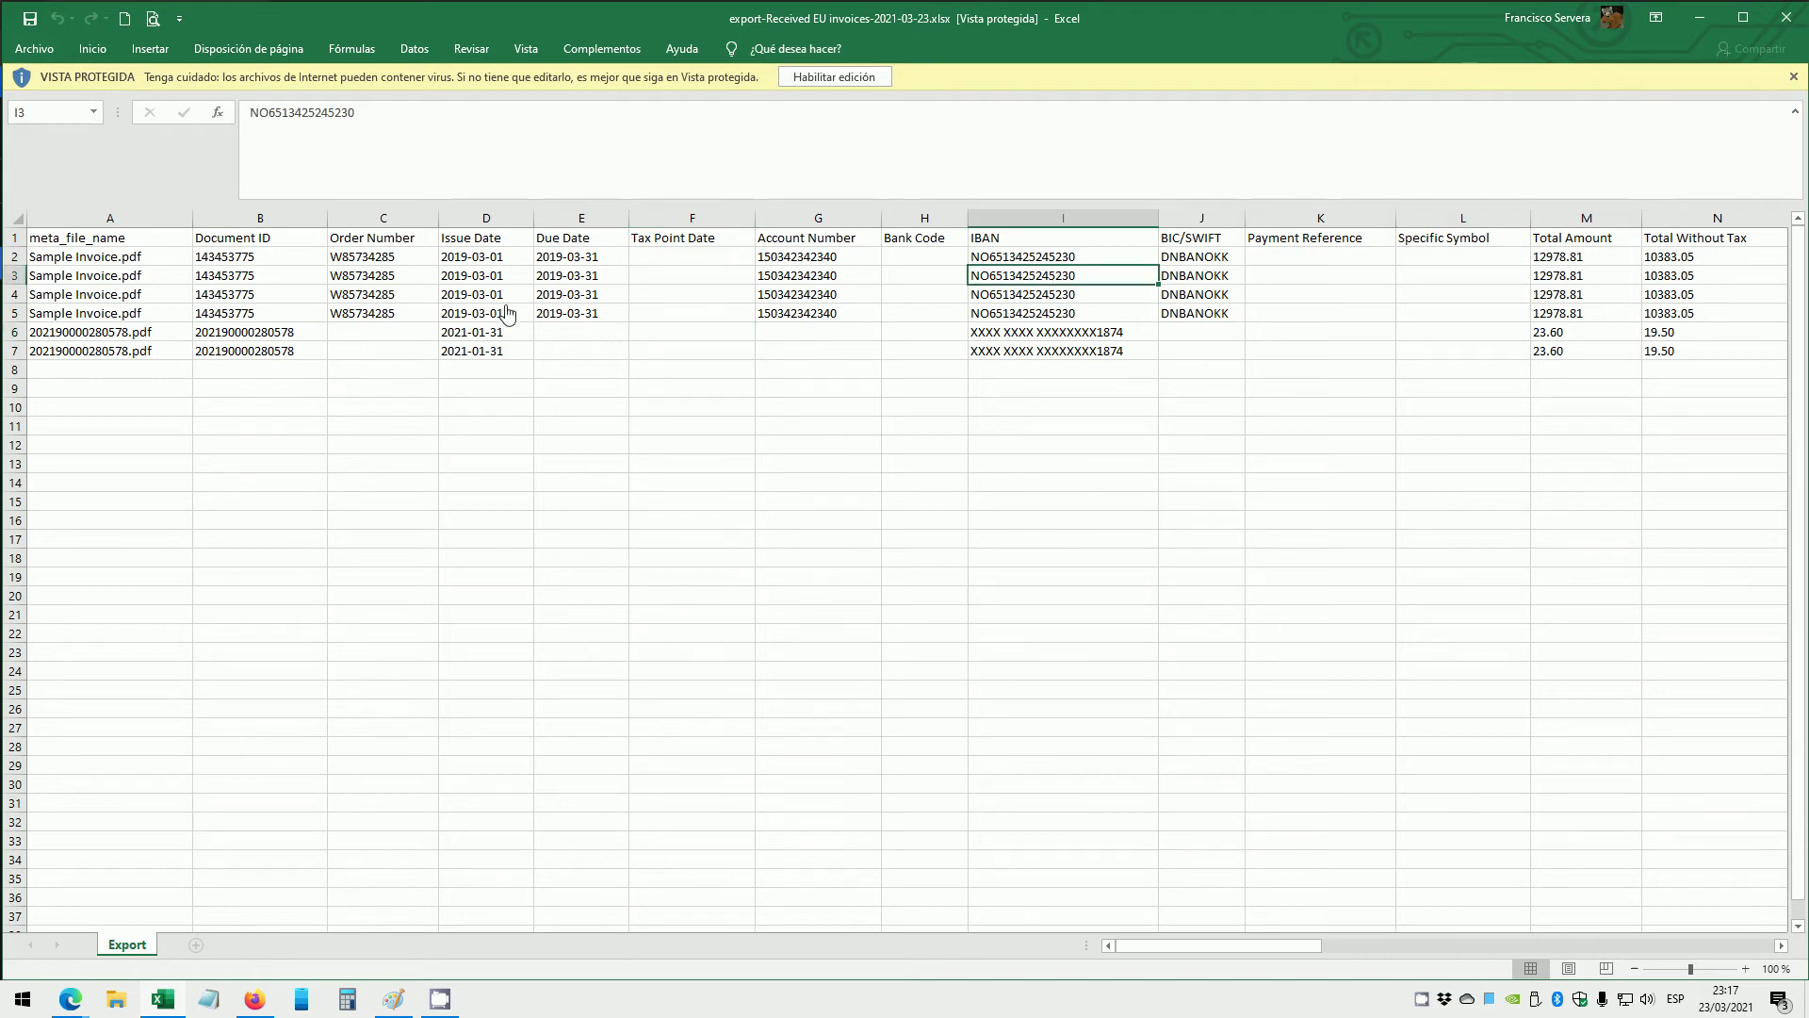
Check the issue date, due date, order number and document ID in row 4 of Sample Invoice.pdf.
left_click(462, 294)
left_click(581, 294)
left_click(394, 296)
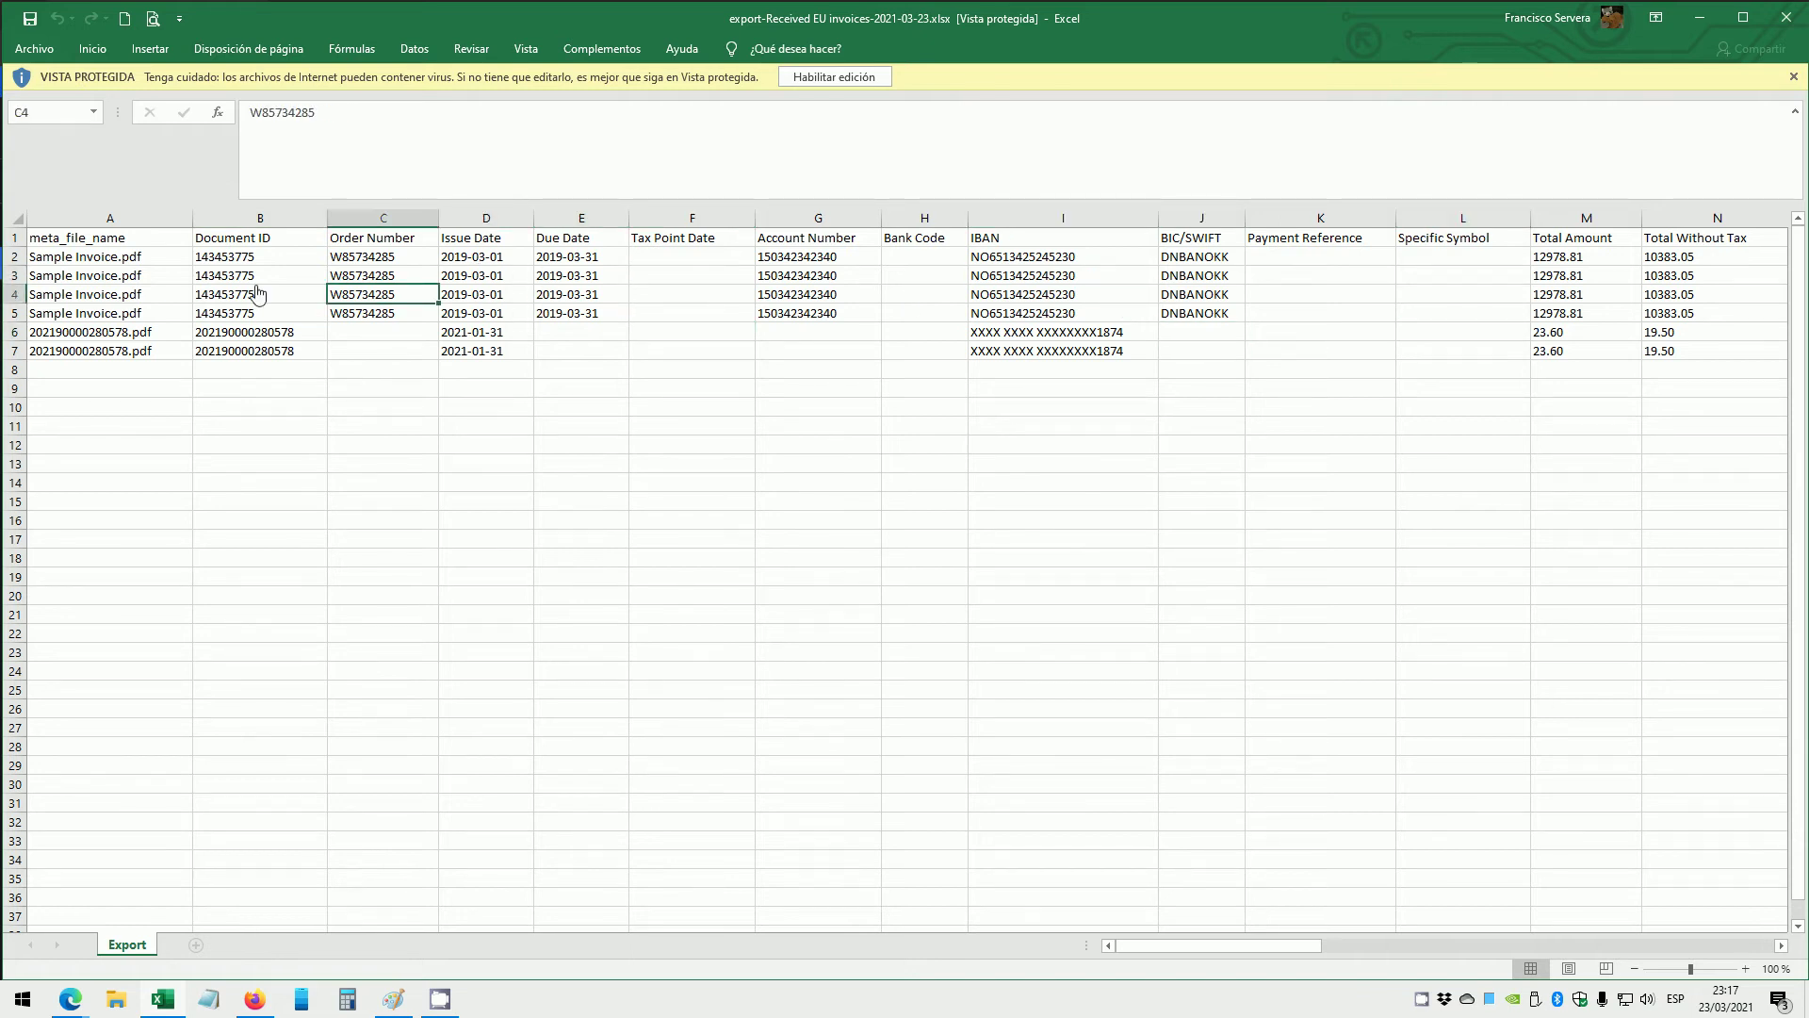
left_click(255, 294)
left_click(432, 298)
Review row 4 across the date, payment, total amount, tax and currency columns.
key("Right")
key("Right")
key("Right")
key("Right")
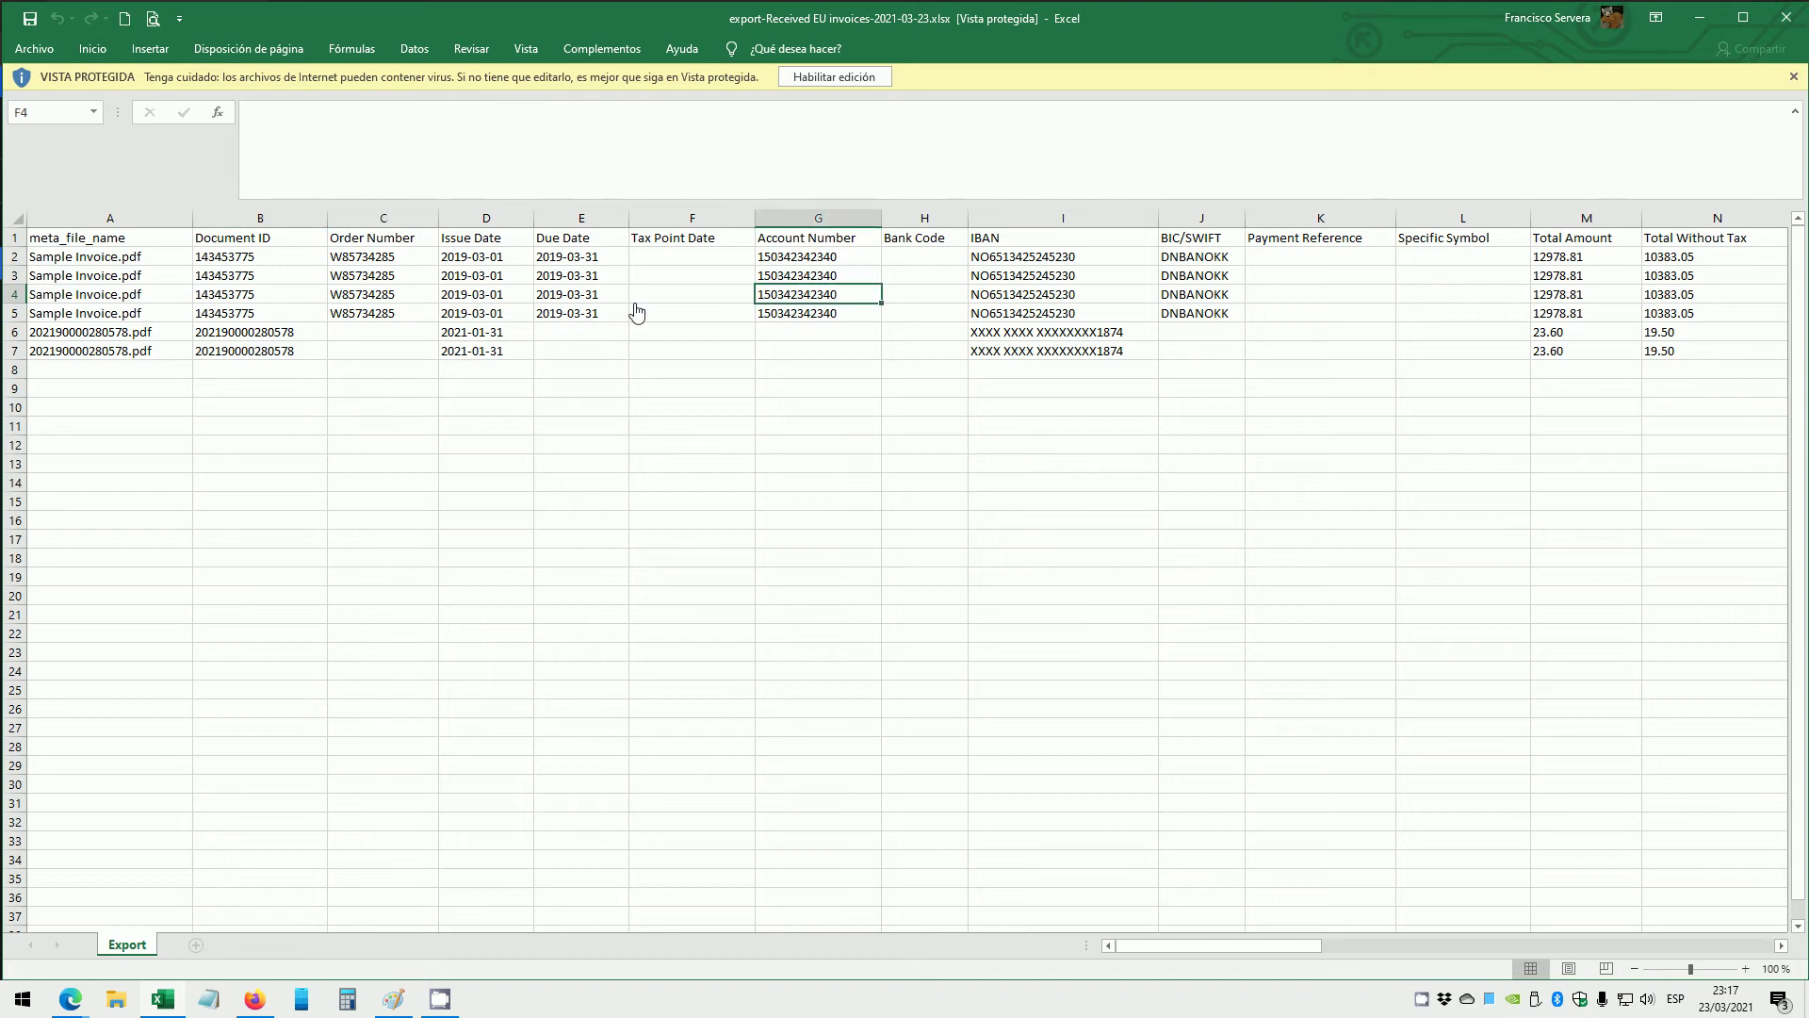
key("Right")
key("Right")
key("Right")
key("Right")
key("Right")
key("Right")
key("Right")
key("Right")
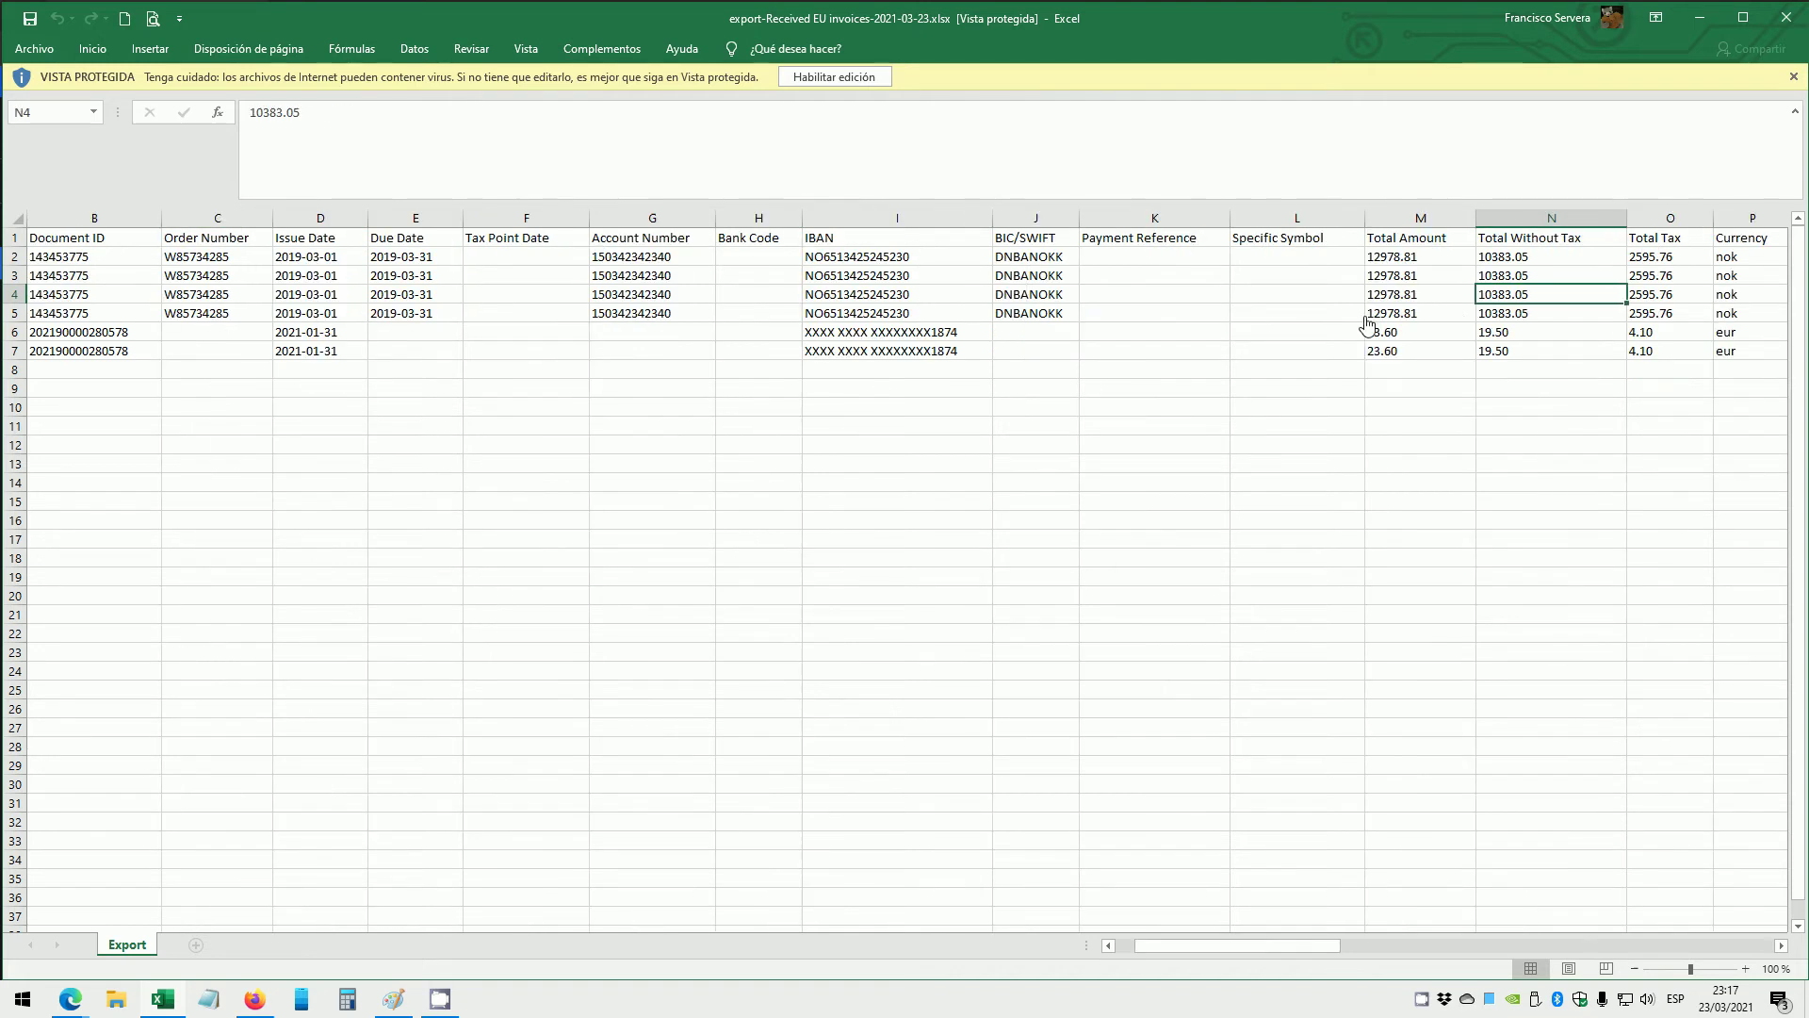
key("Right")
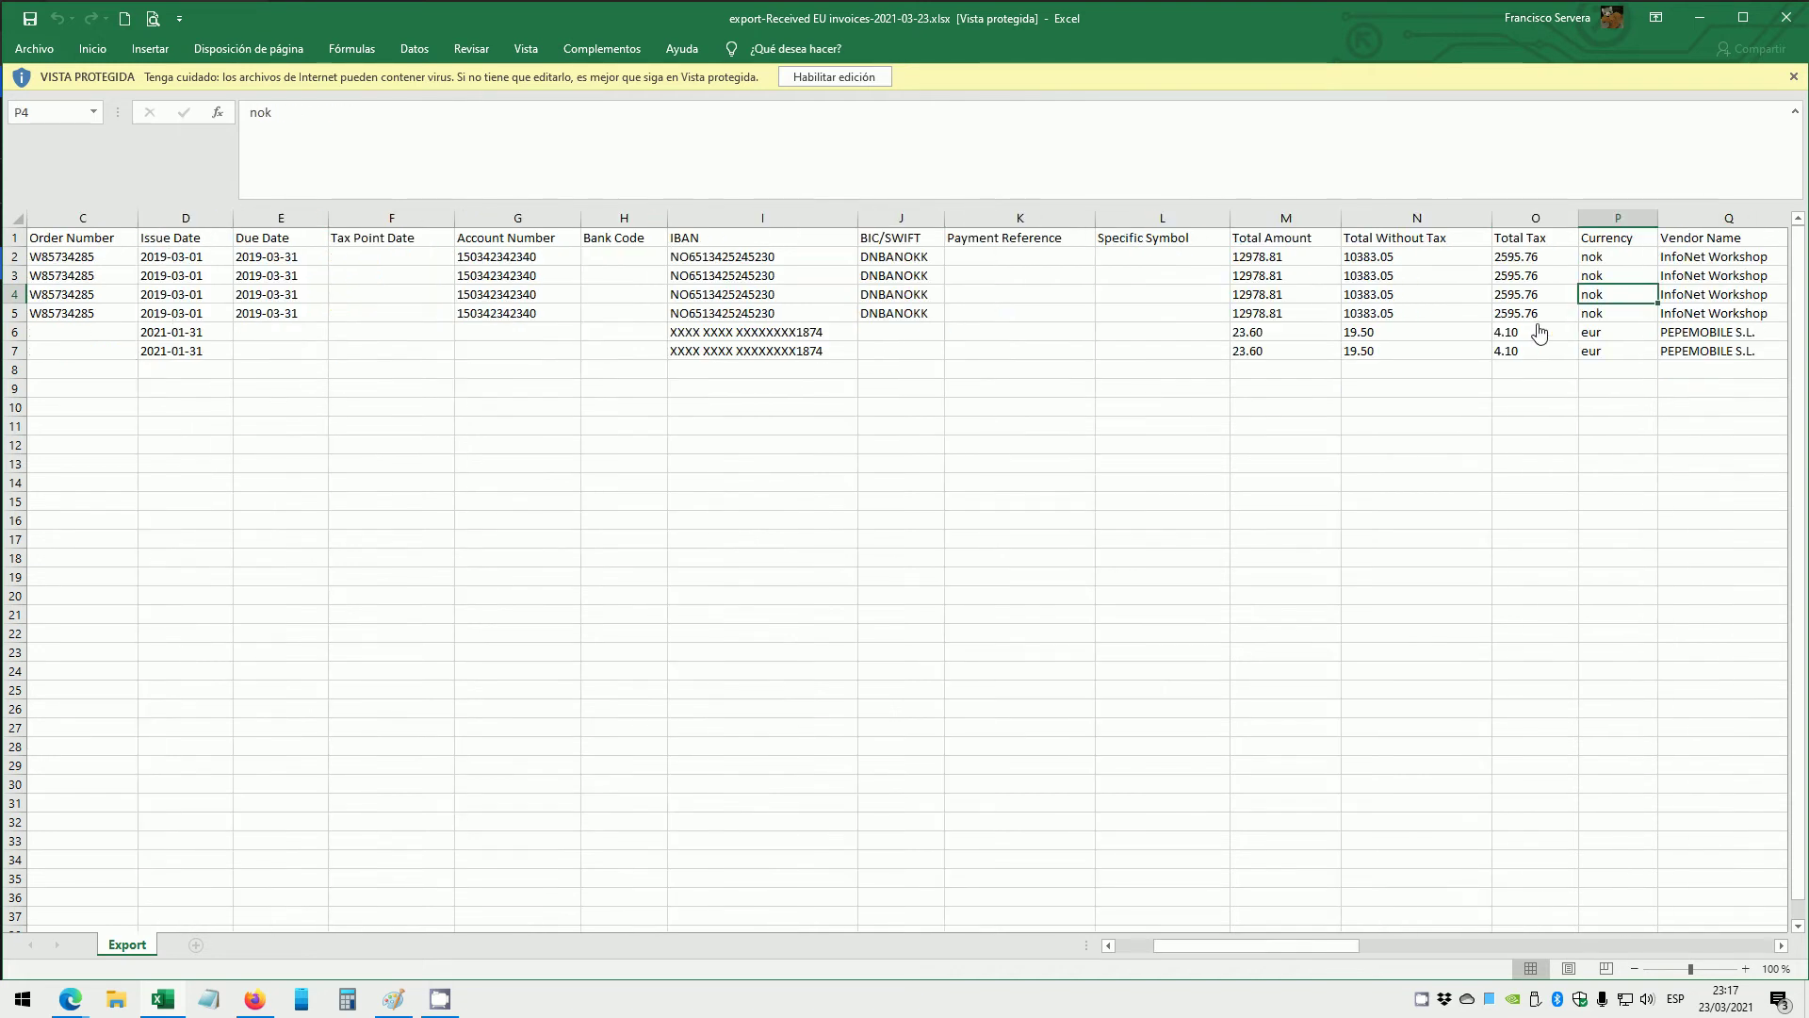
scroll(1507, 320, "right", 2)
Review the currency and vendor columns around rows 4 and 5 of the export.
key("Down")
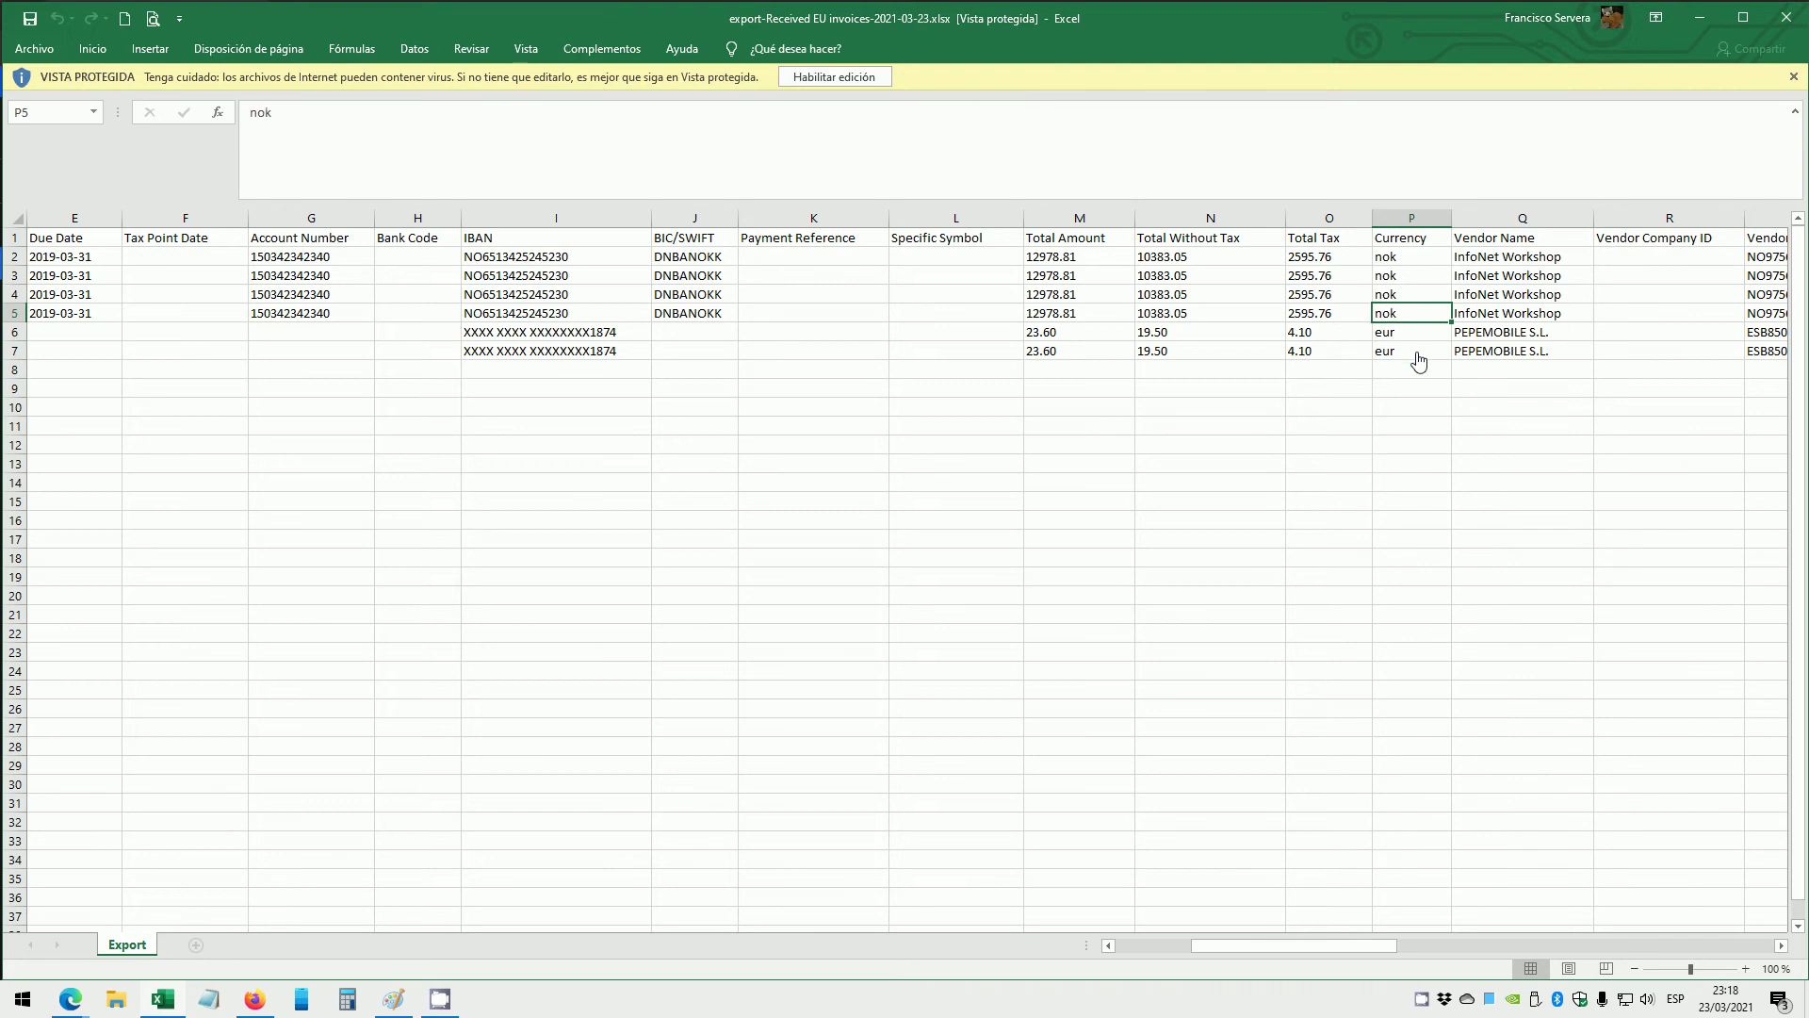
key("Right")
key("Right")
key("Right")
key("Right")
key("Up")
key("Left")
key("Right")
key("Right")
Examine the Vendor VAT Number, customer and Vendor Company ID columns across rows 2 to 7.
left_click_drag(1189, 257, 1221, 353)
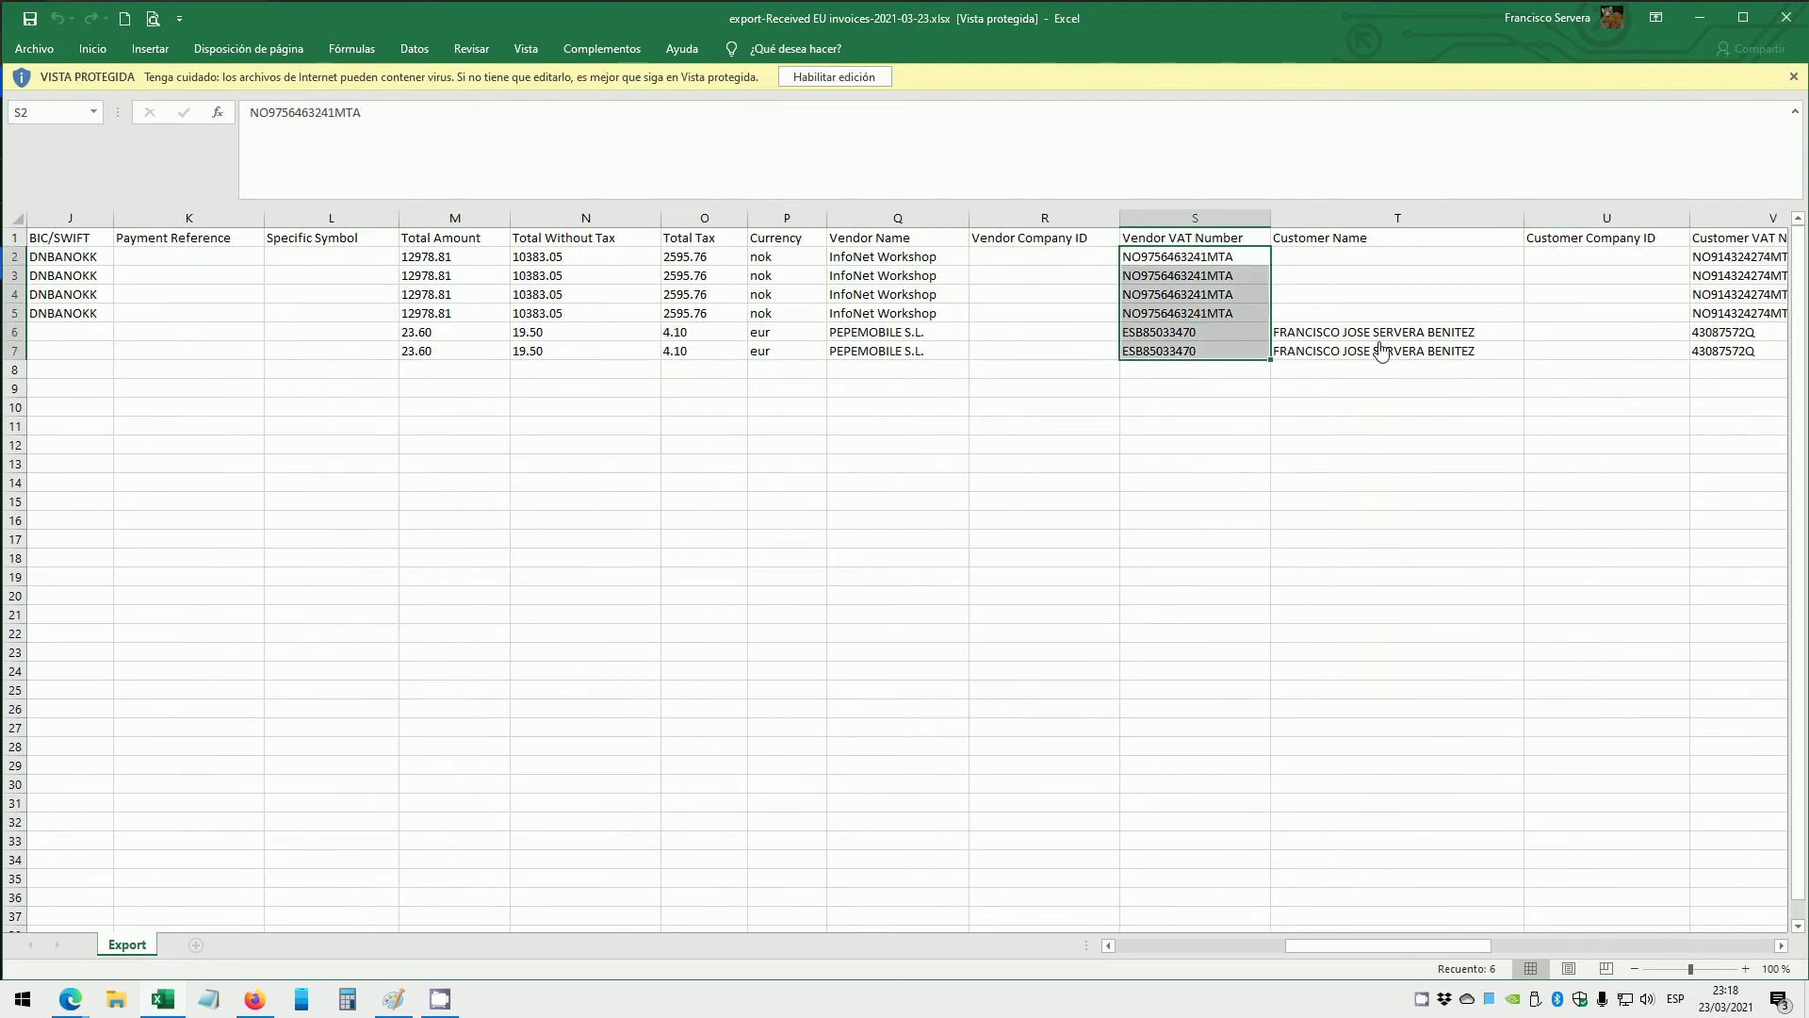
left_click(1470, 349)
key("Right")
key("Right")
key("Right")
left_click_drag(822, 257, 822, 353)
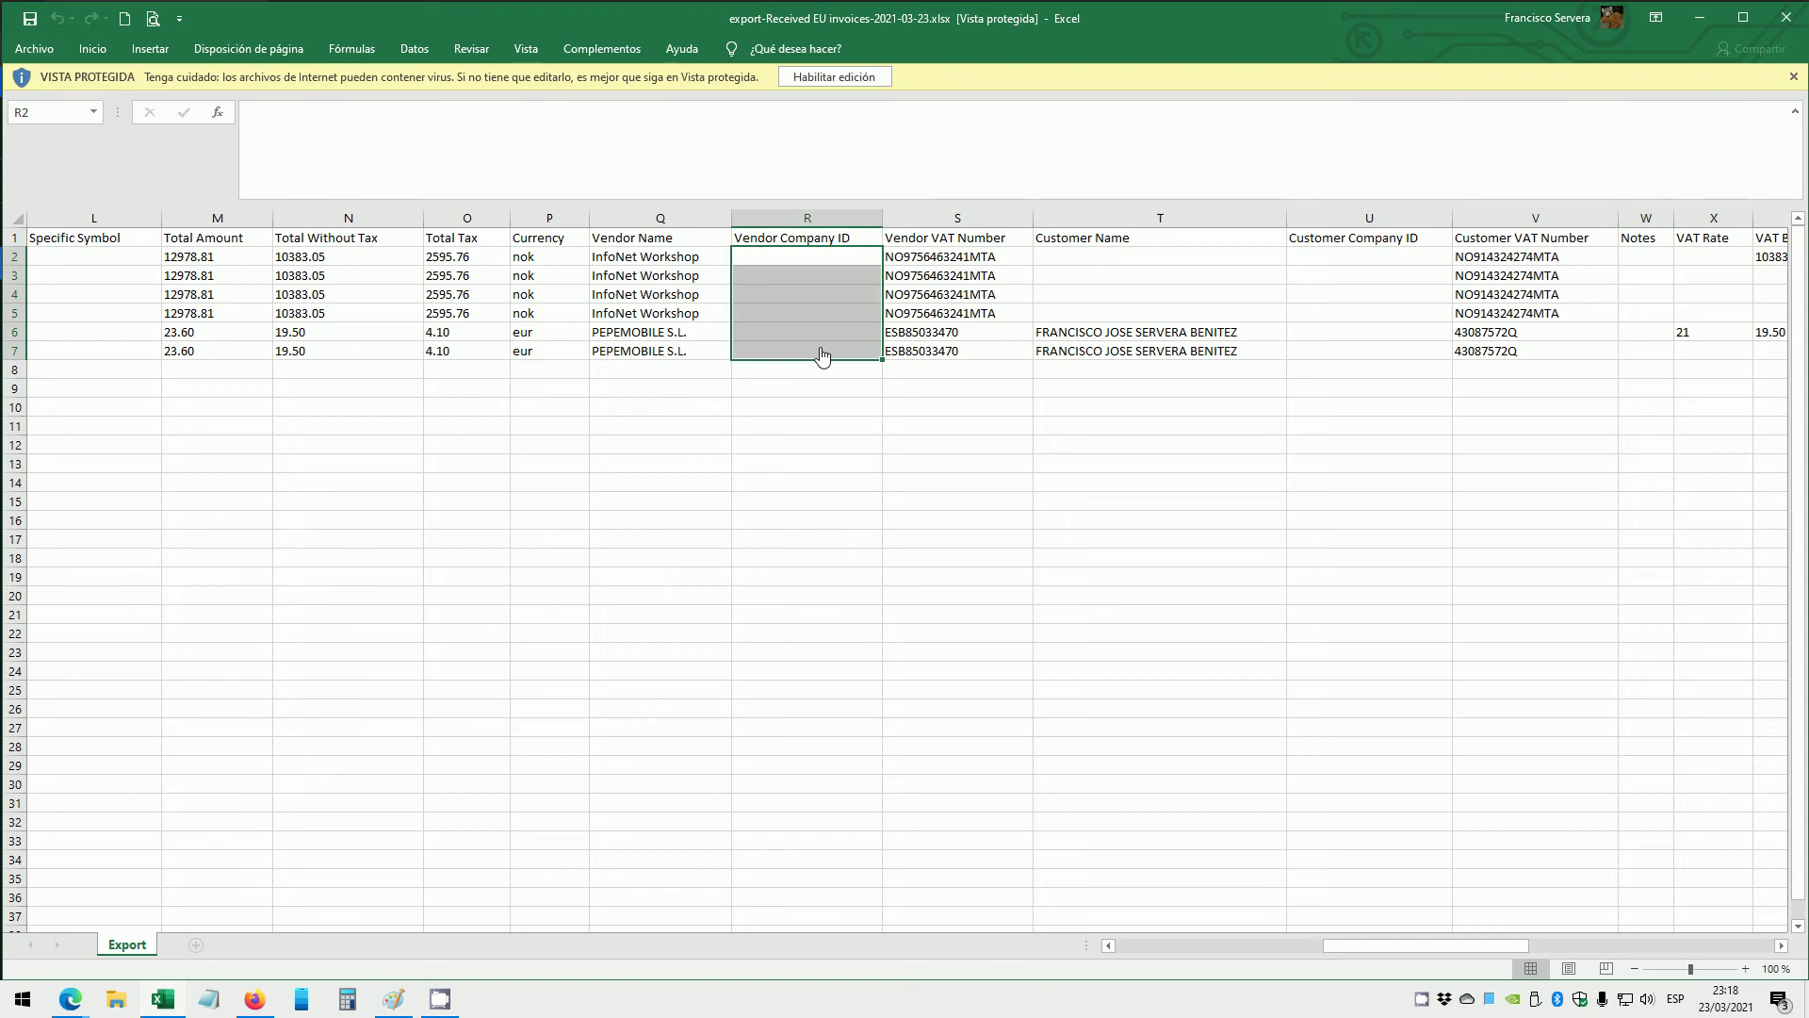
Examine the Customer Company ID, Vendor Name and Vendor VAT Number columns across rows 2 to 7.
left_click_drag(1345, 260, 1347, 363)
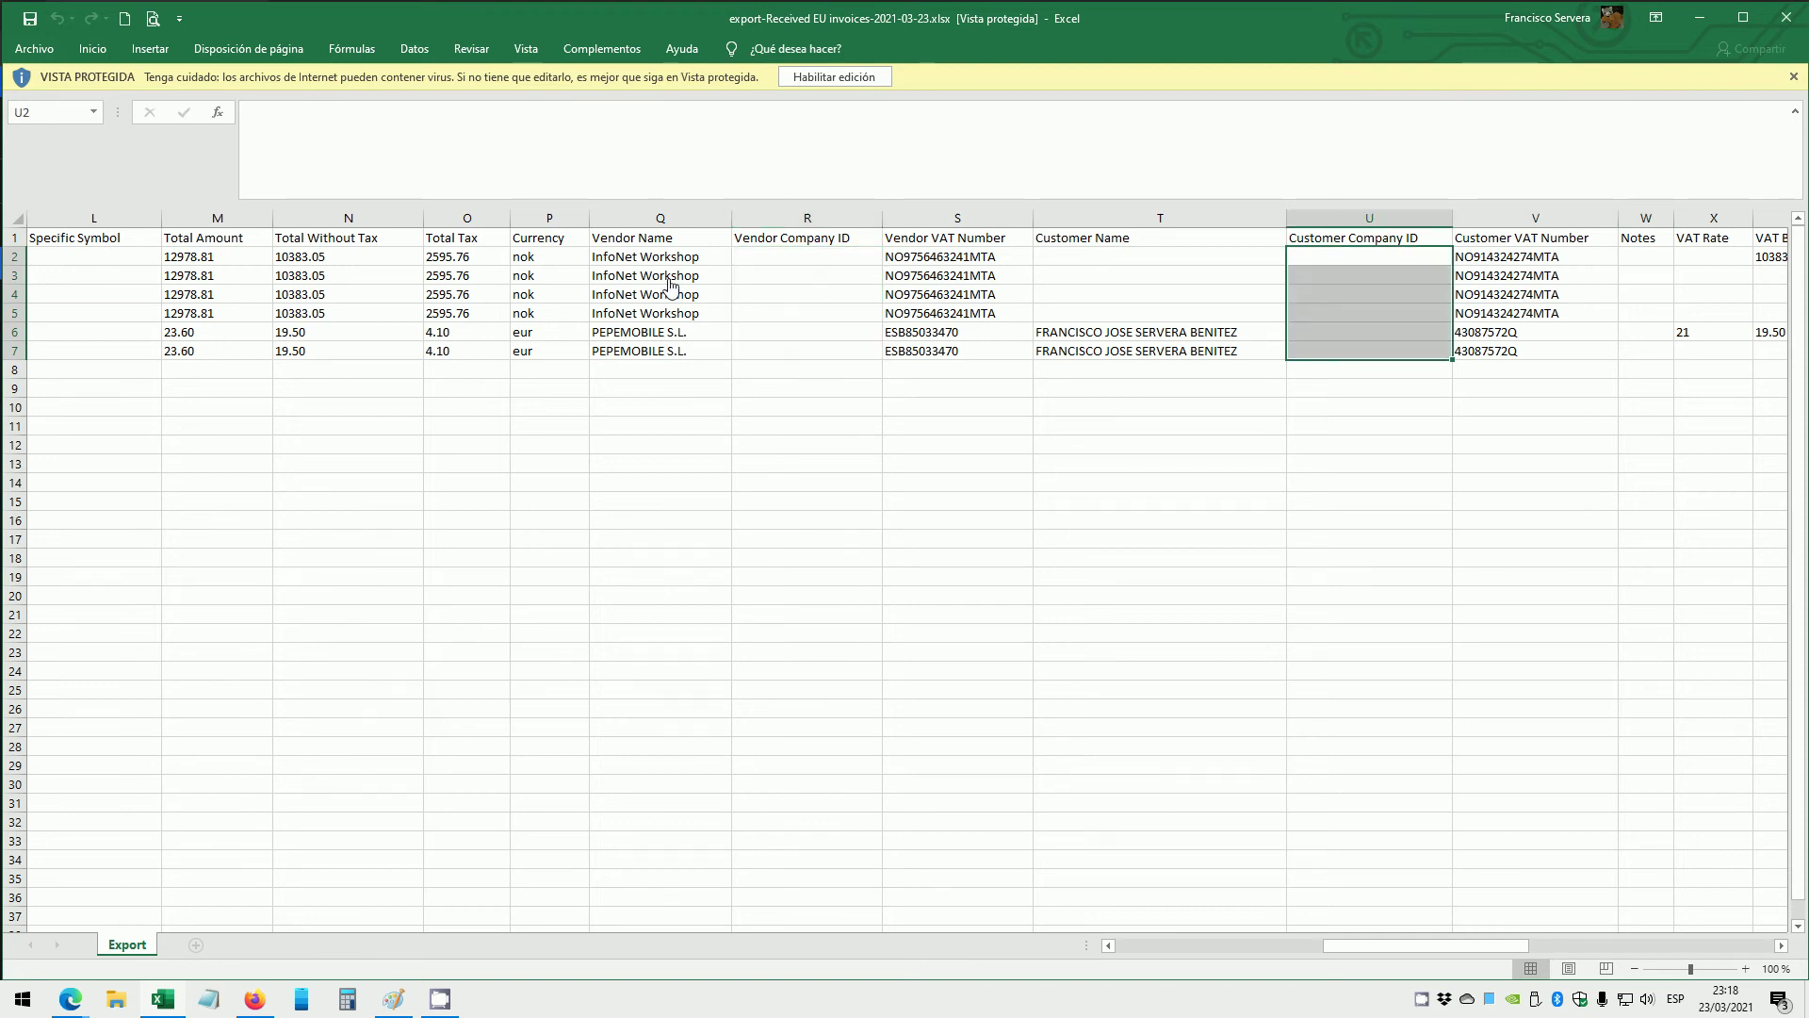
left_click_drag(665, 259, 665, 354)
left_click_drag(952, 262, 952, 359)
left_click(1351, 320)
key("Right")
key("Right")
key("Right")
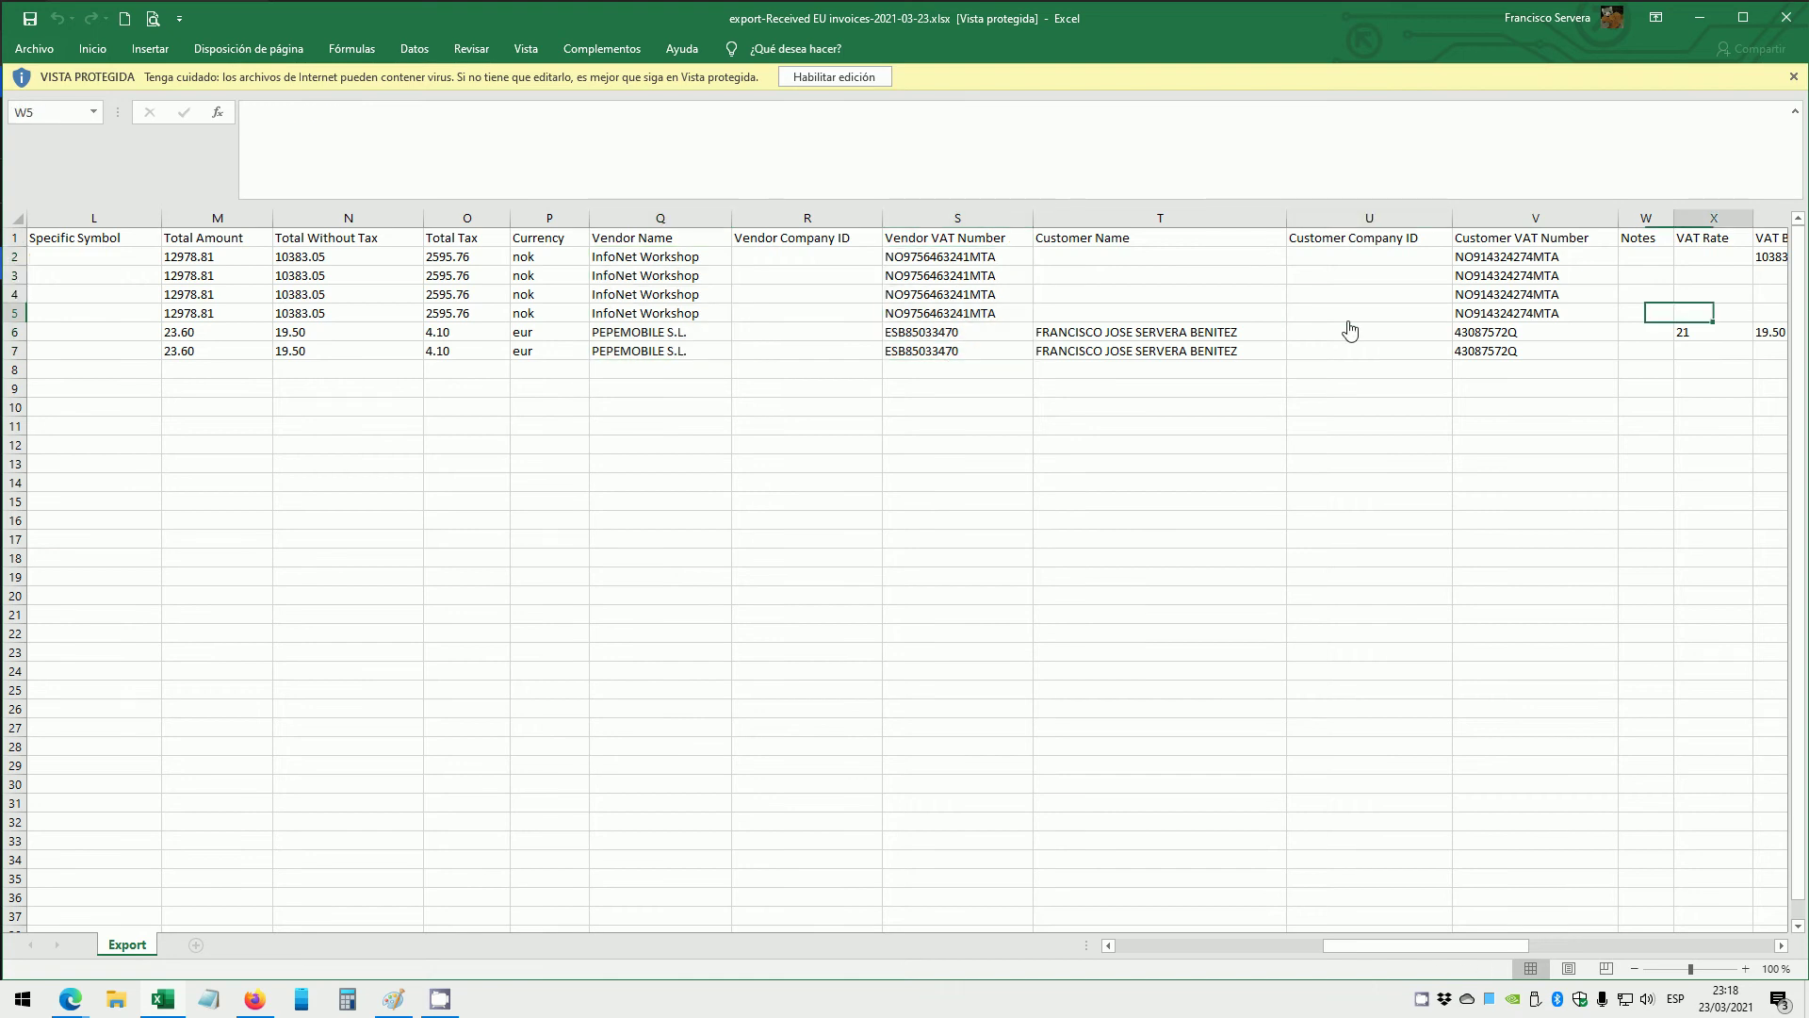
Check the VAT Rate, VAT Base and VAT Amount columns for the exported invoices.
key("Right")
key("Right")
key("Right")
key("Right")
key("Right")
key("Right")
key("Right")
left_click(848, 258)
left_click(854, 333)
left_click(868, 259)
left_click(923, 260)
left_click(996, 261)
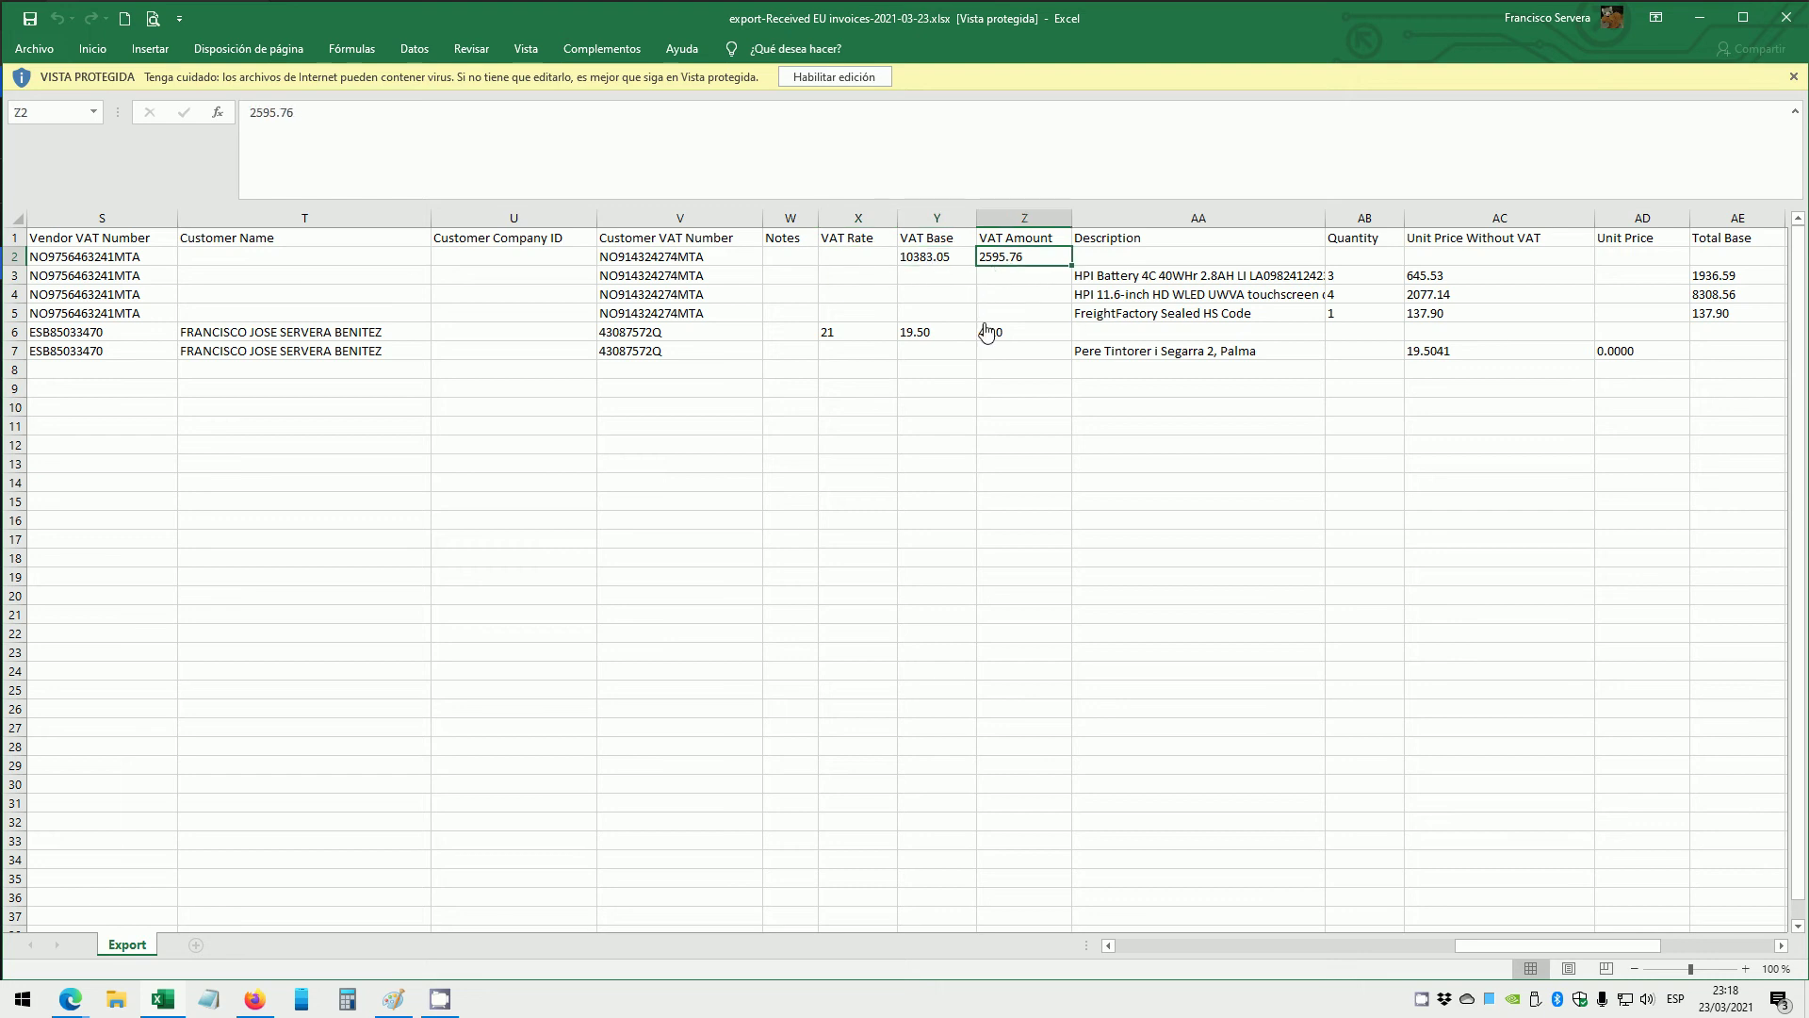
Examine the line item columns from Description to Total Base for both invoices, continuing through to meta_arrived_at.
key("Right")
key("Right")
left_click_drag(1225, 275, 1733, 314)
left_click_drag(1190, 364, 1595, 355)
left_click_drag(1258, 276, 1701, 327)
key("Right")
key("Right")
key("Right")
key("Right")
key("Right")
key("Right")
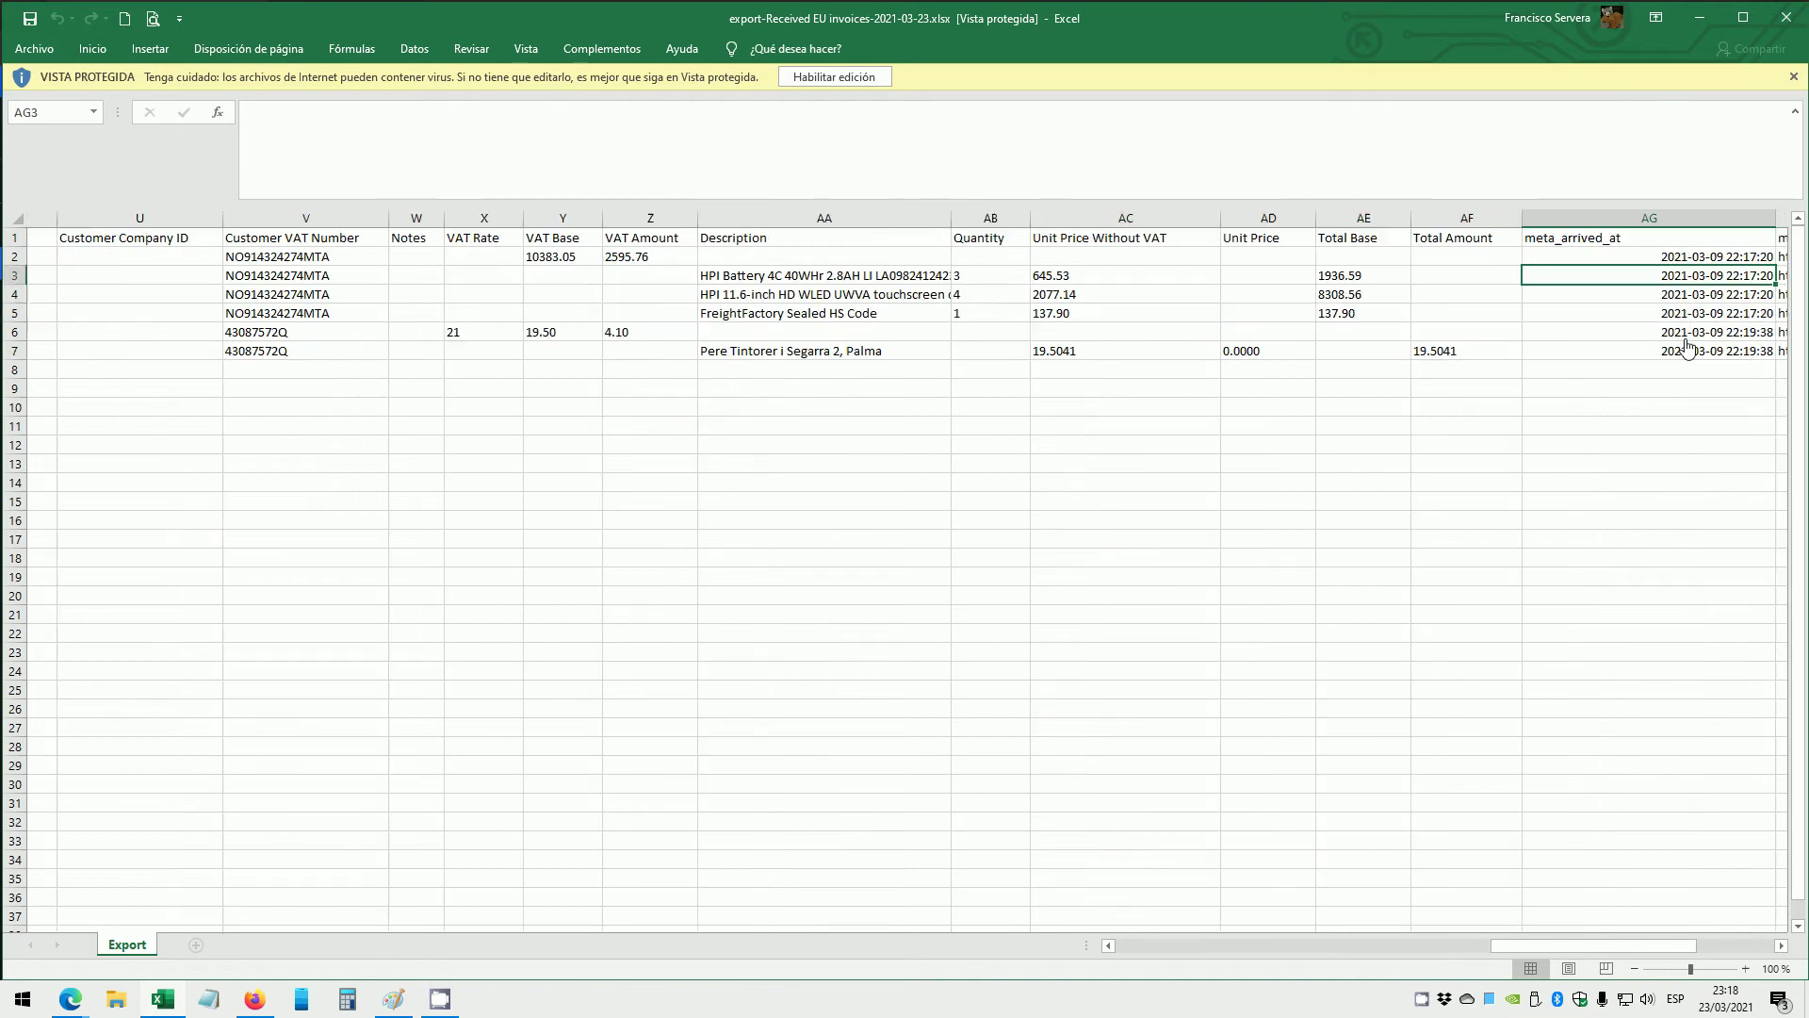
Review the meta_arrived_at, meta_url and meta_file columns at the end of the export.
key("Right")
key("Right")
key("Right")
left_click(1277, 258)
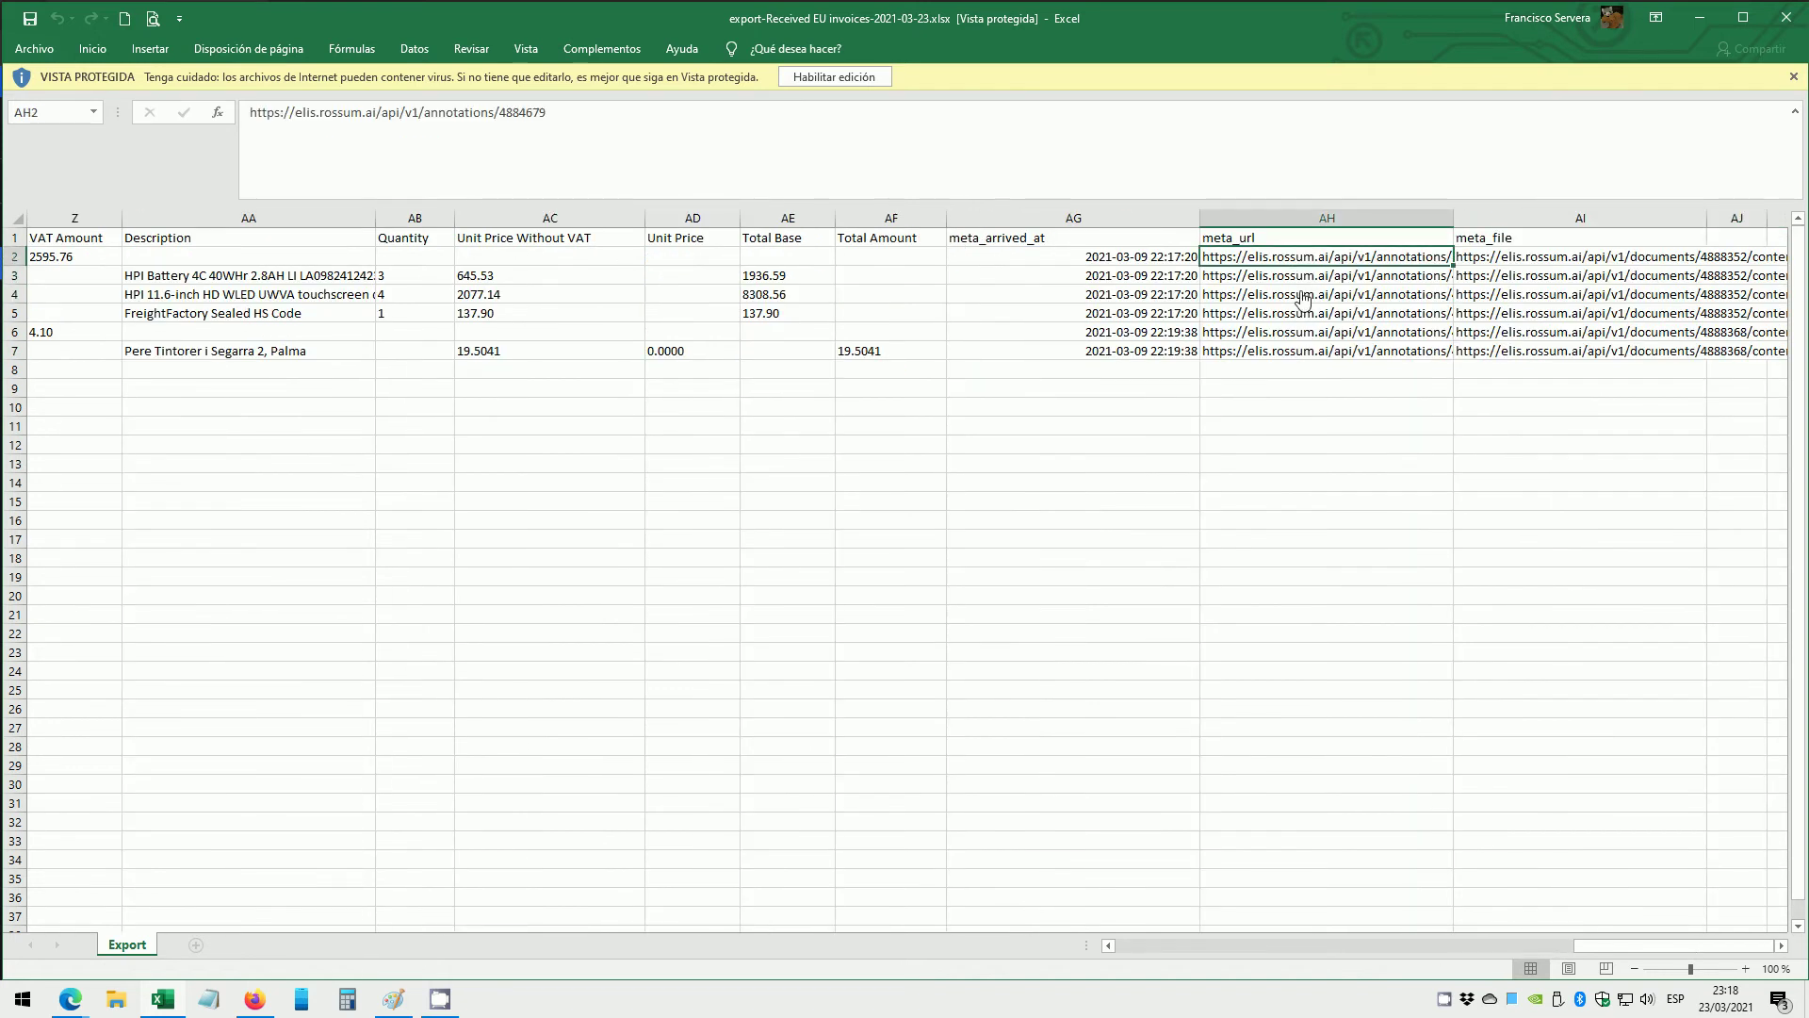
key("Right")
key("Left")
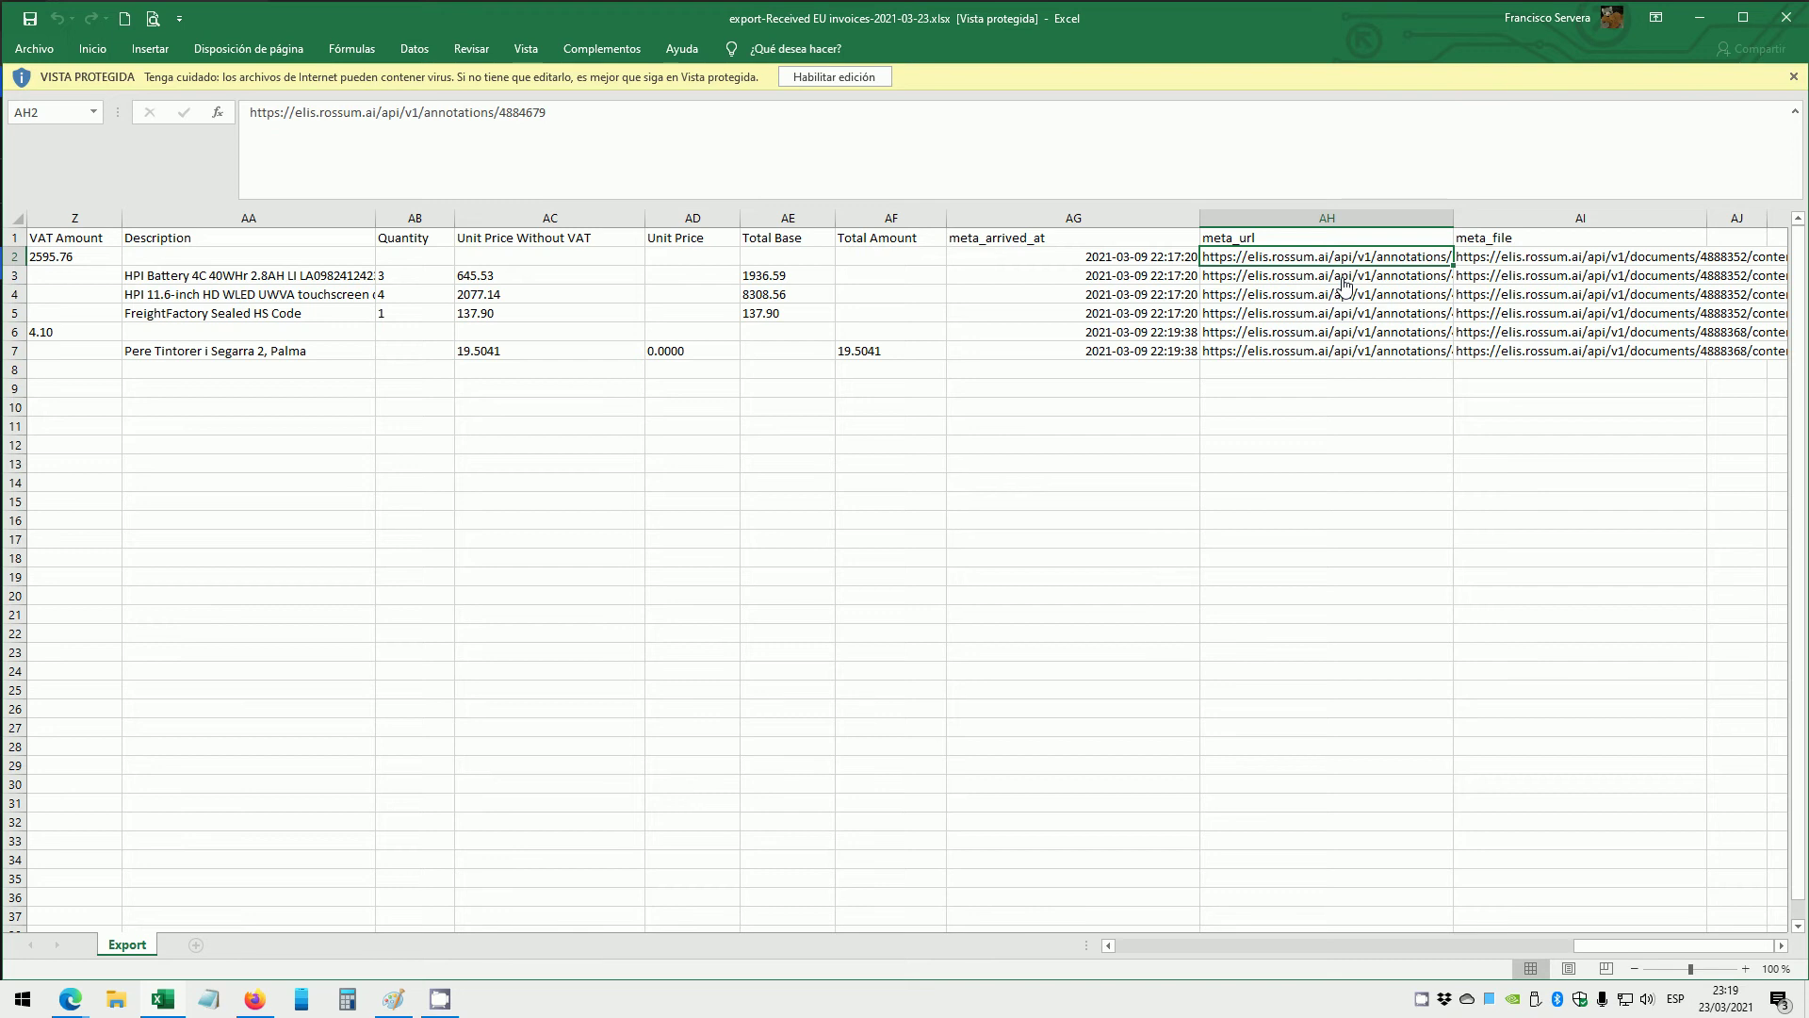
key("Right")
key("Right")
key("Right")
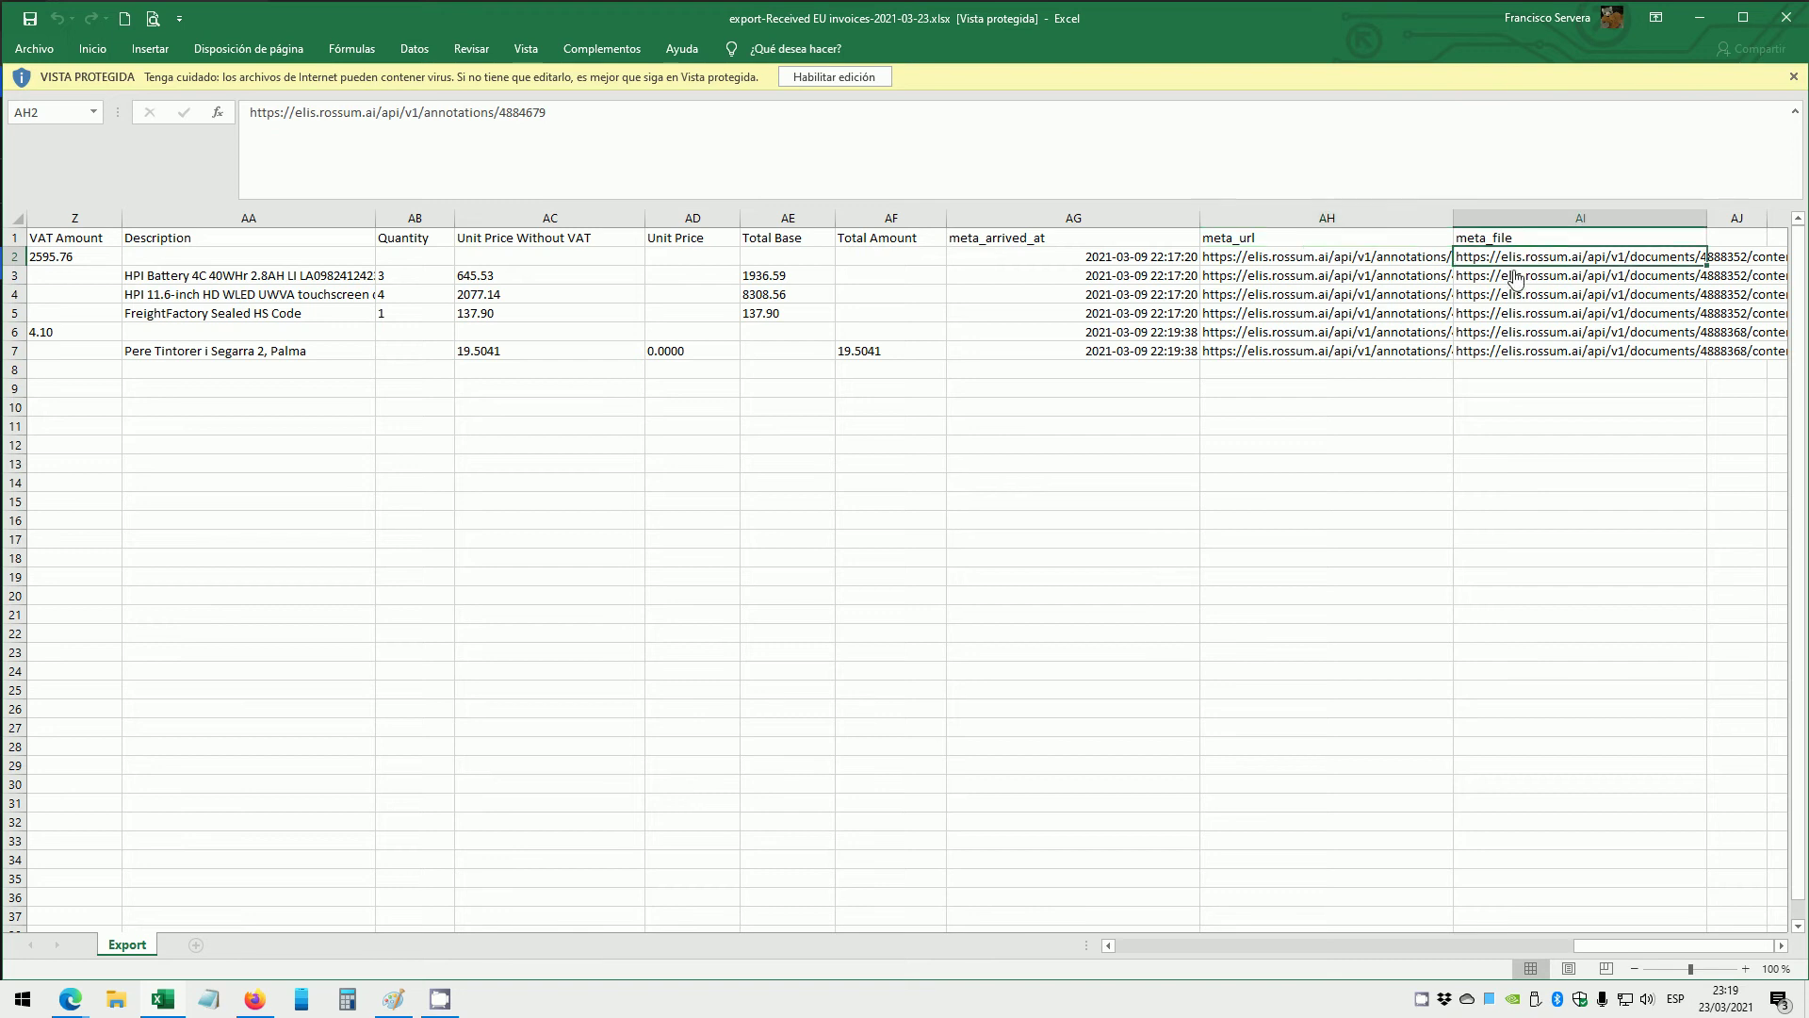
Inspect the full annotation and document links in row 2 of the meta_url and meta_file columns.
mouse_move(1281, 261)
left_mouse_down()
mouse_move(1267, 366)
mouse_move(1296, 285)
mouse_move(1258, 261)
left_mouse_up()
left_click(1219, 280)
left_click_drag(1404, 350, 1183, 263)
left_click(1184, 262)
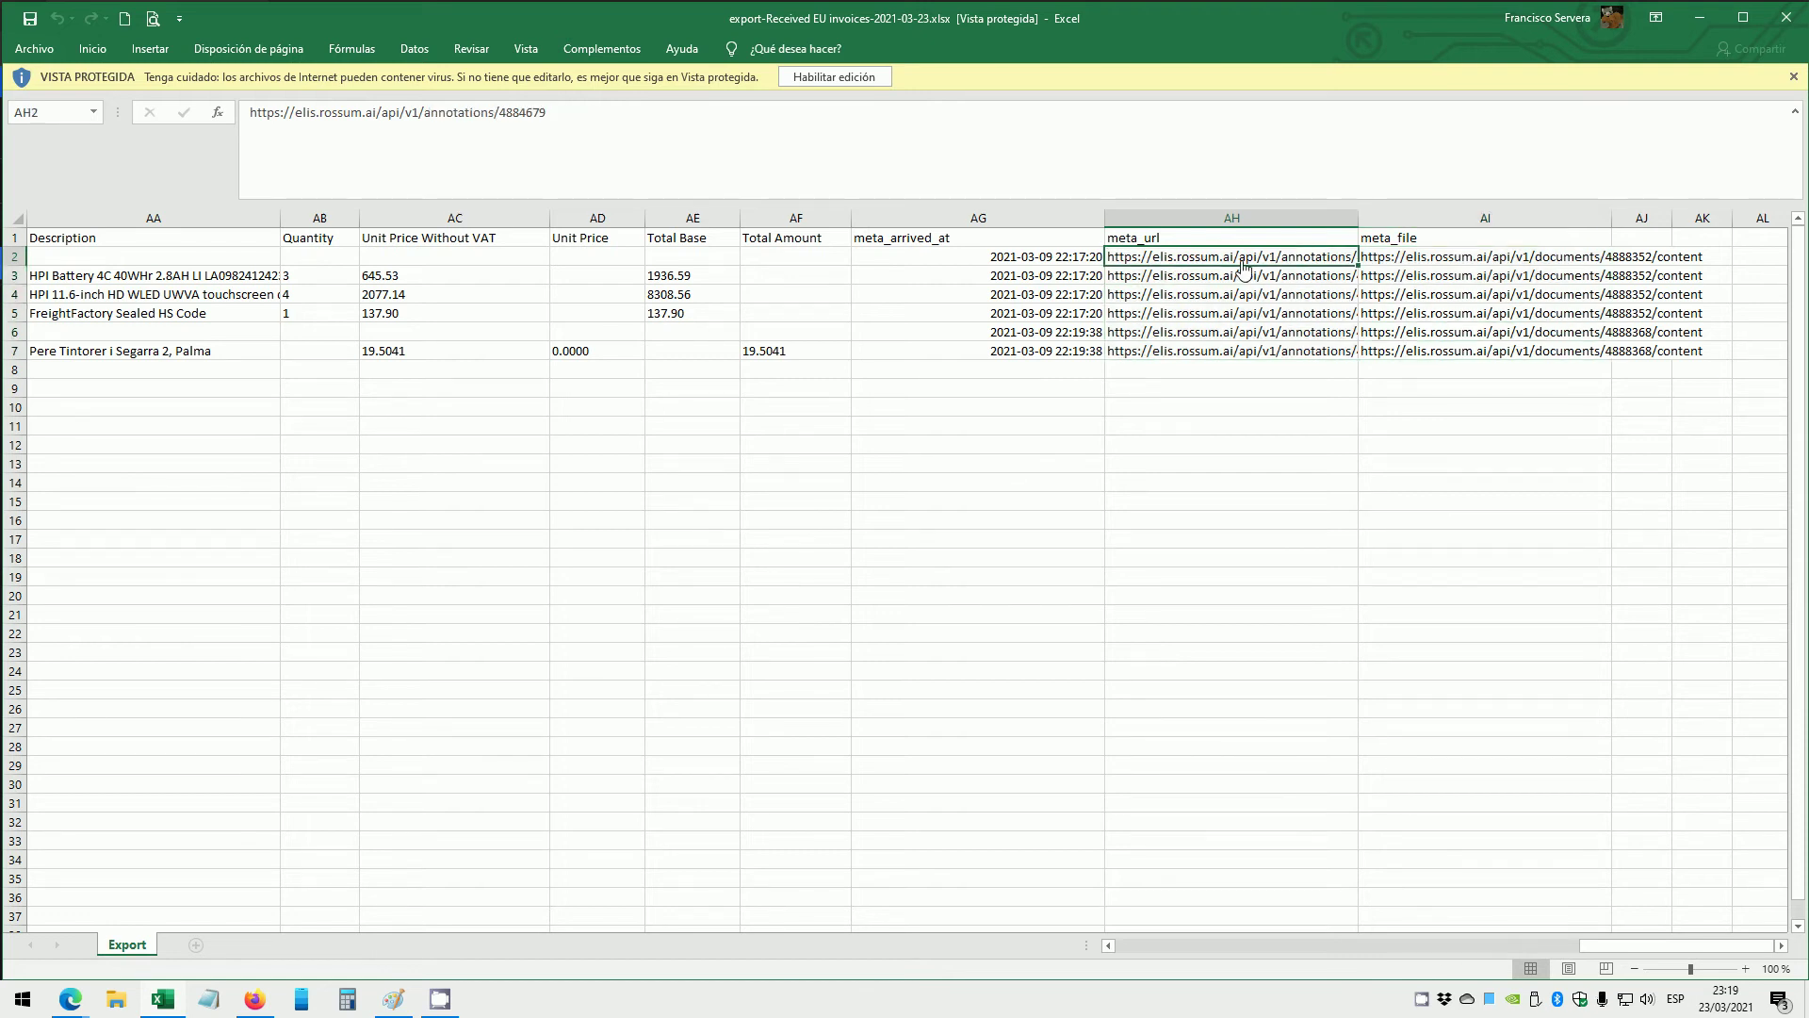
left_click(1418, 261)
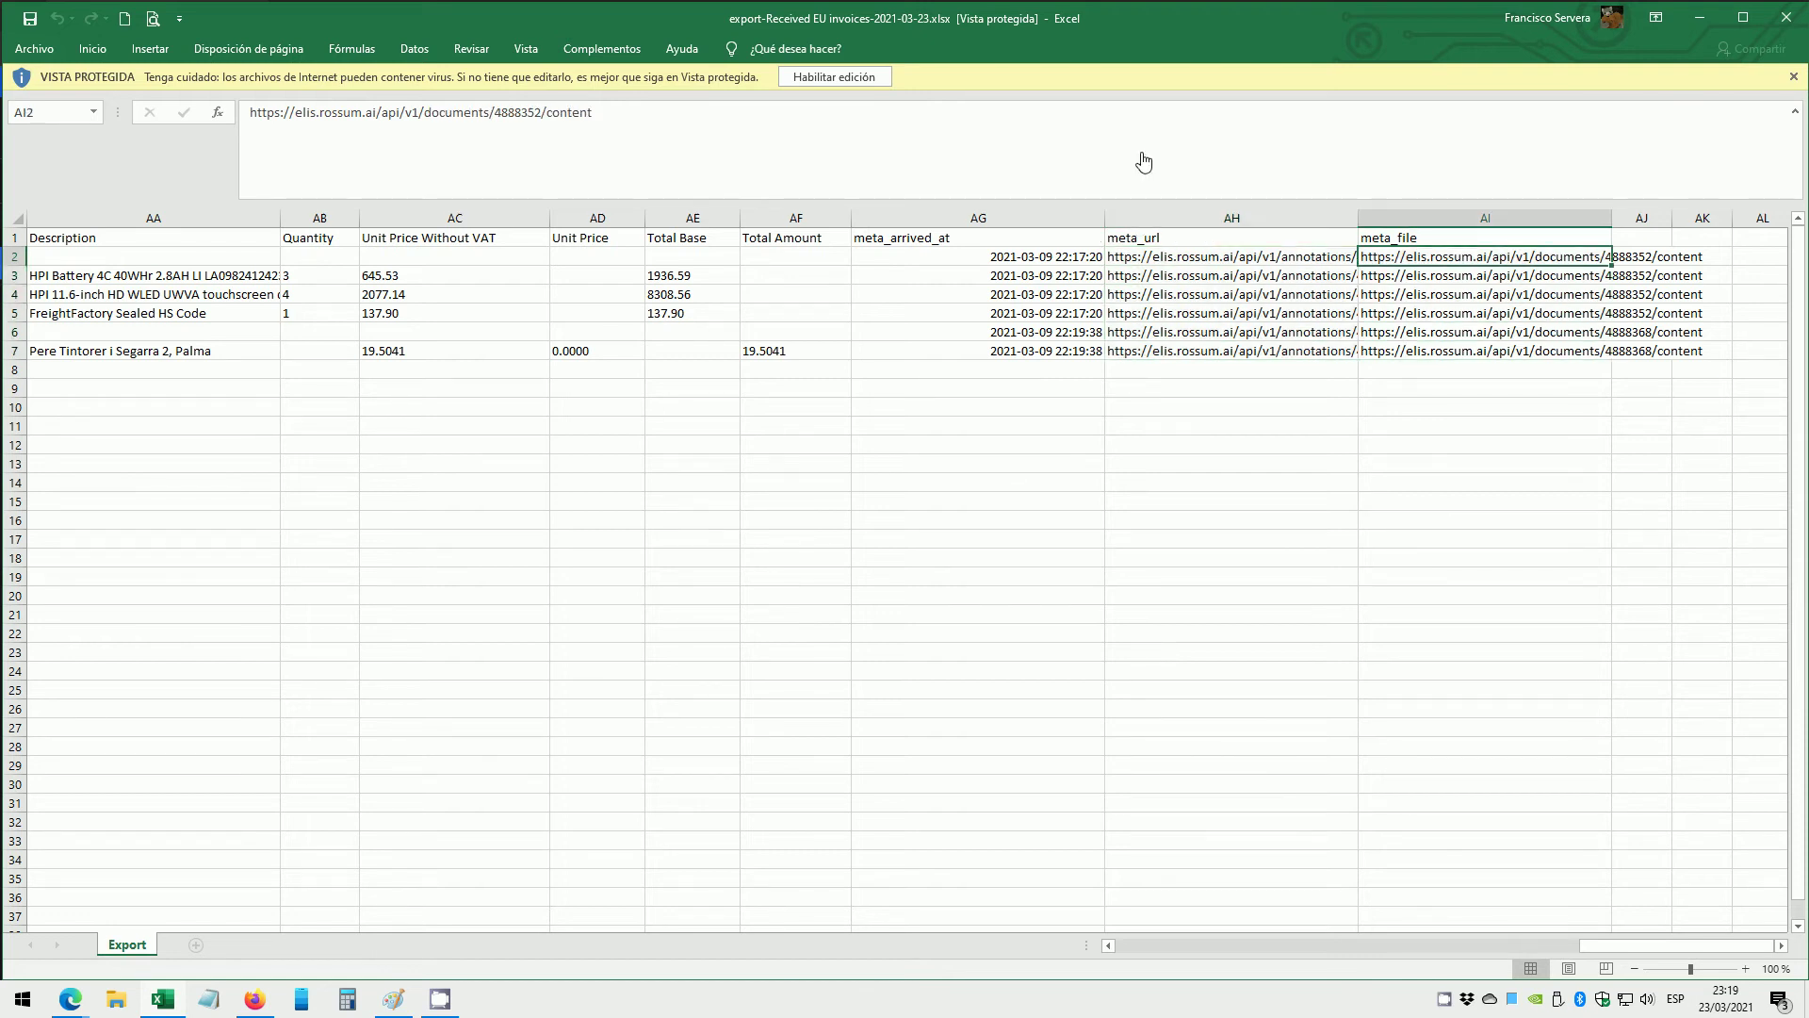
left_click_drag(131, 282, 94, 350)
Close the exported workbook and open the confirmed PDF invoice in the Rossum dashboard.
key("alt+F4")
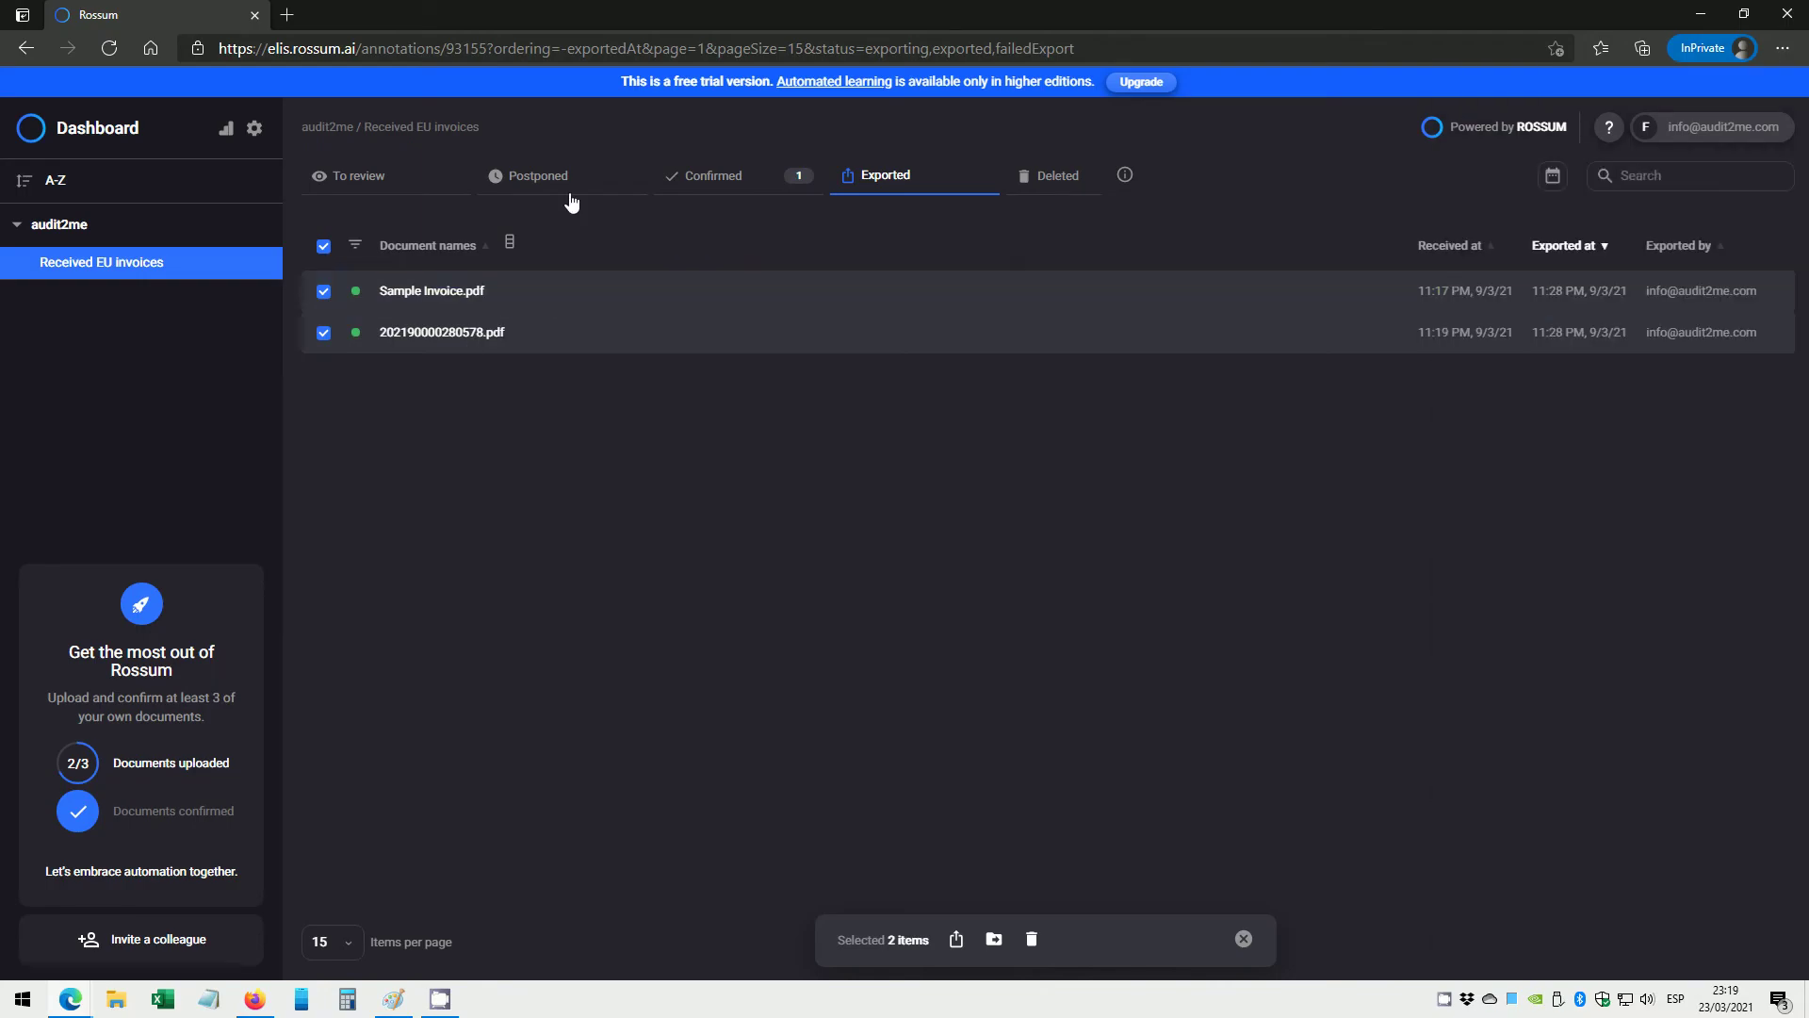
left_click(695, 178)
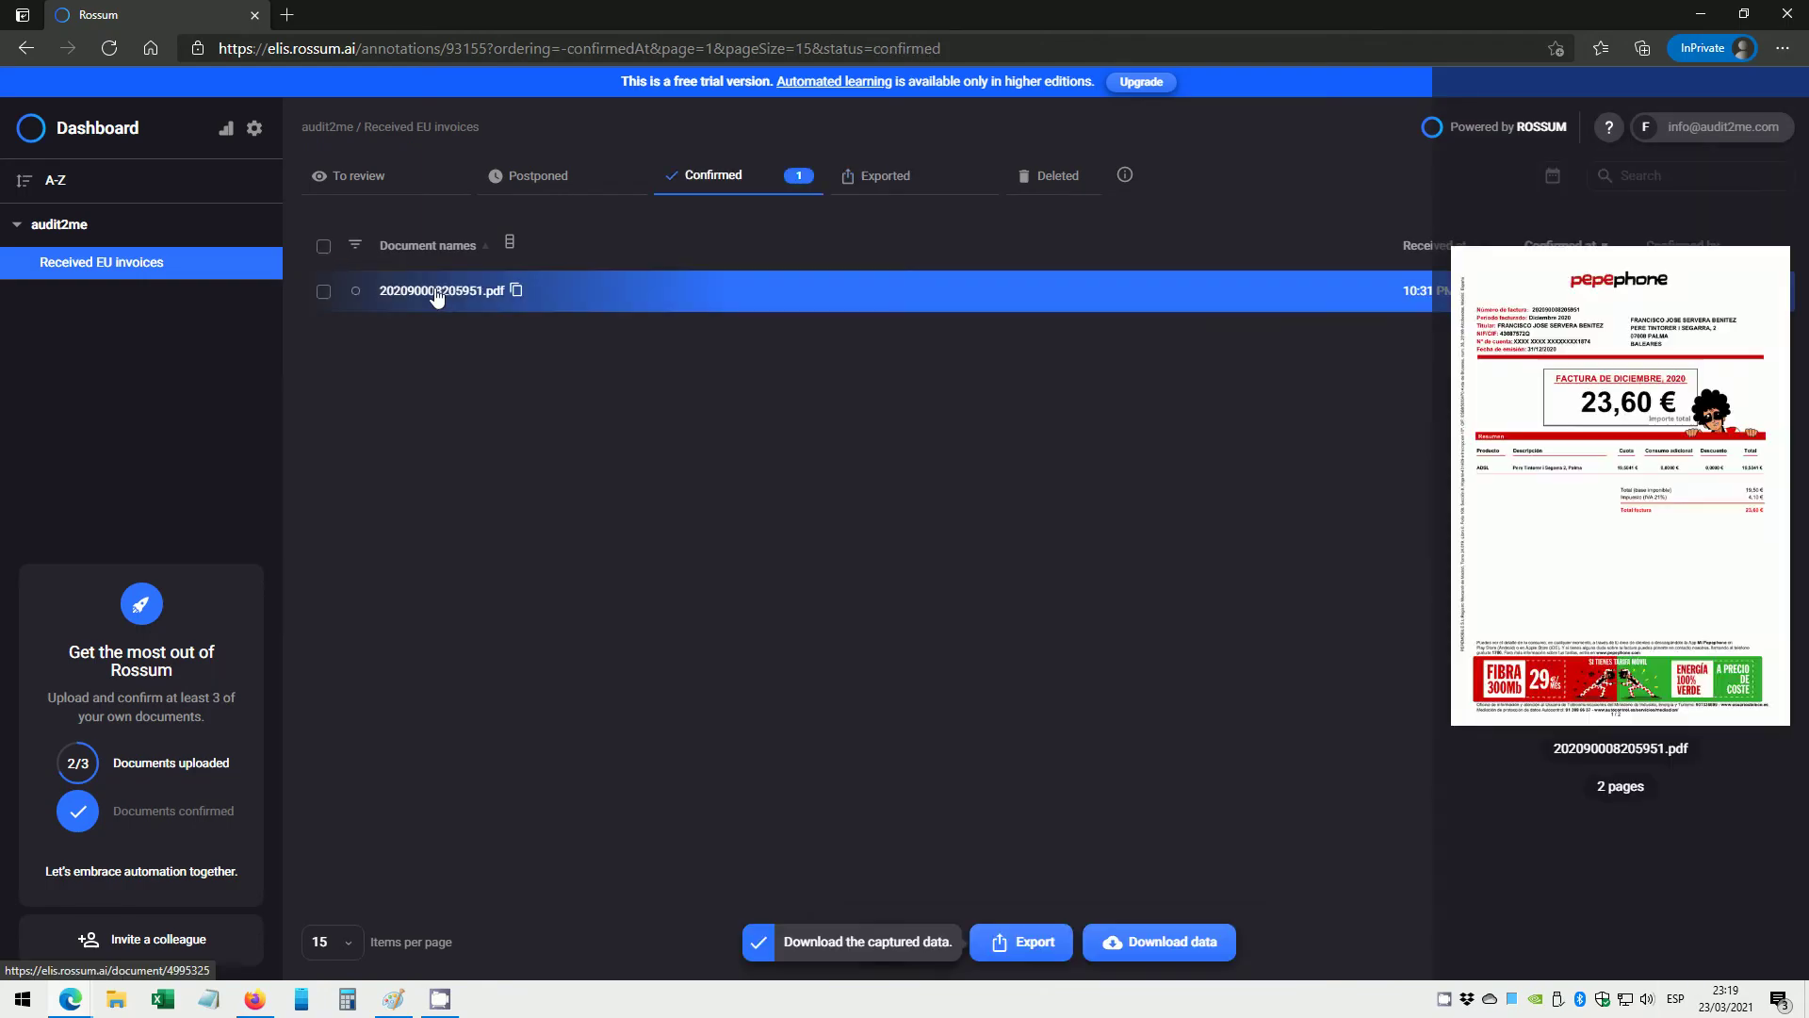
left_click(442, 292)
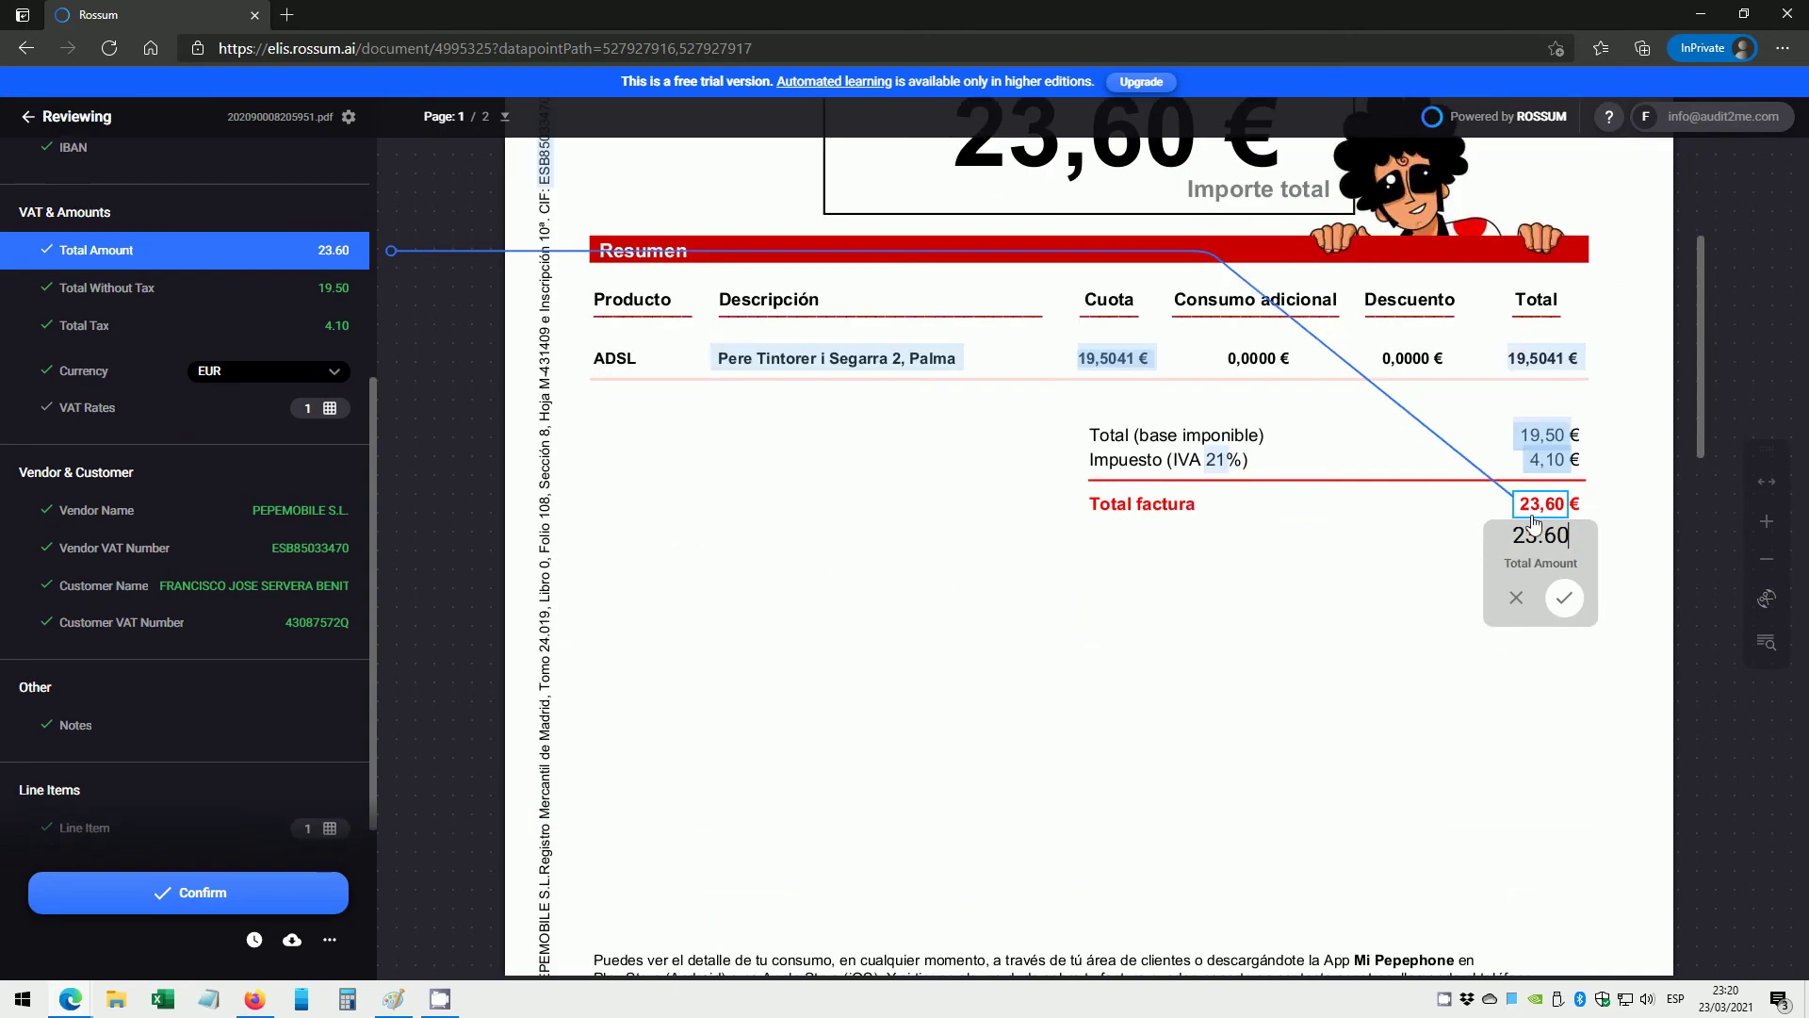
Compare the captured Total Tax and Total Without Tax with the matching amounts on the invoice.
left_click(148, 283)
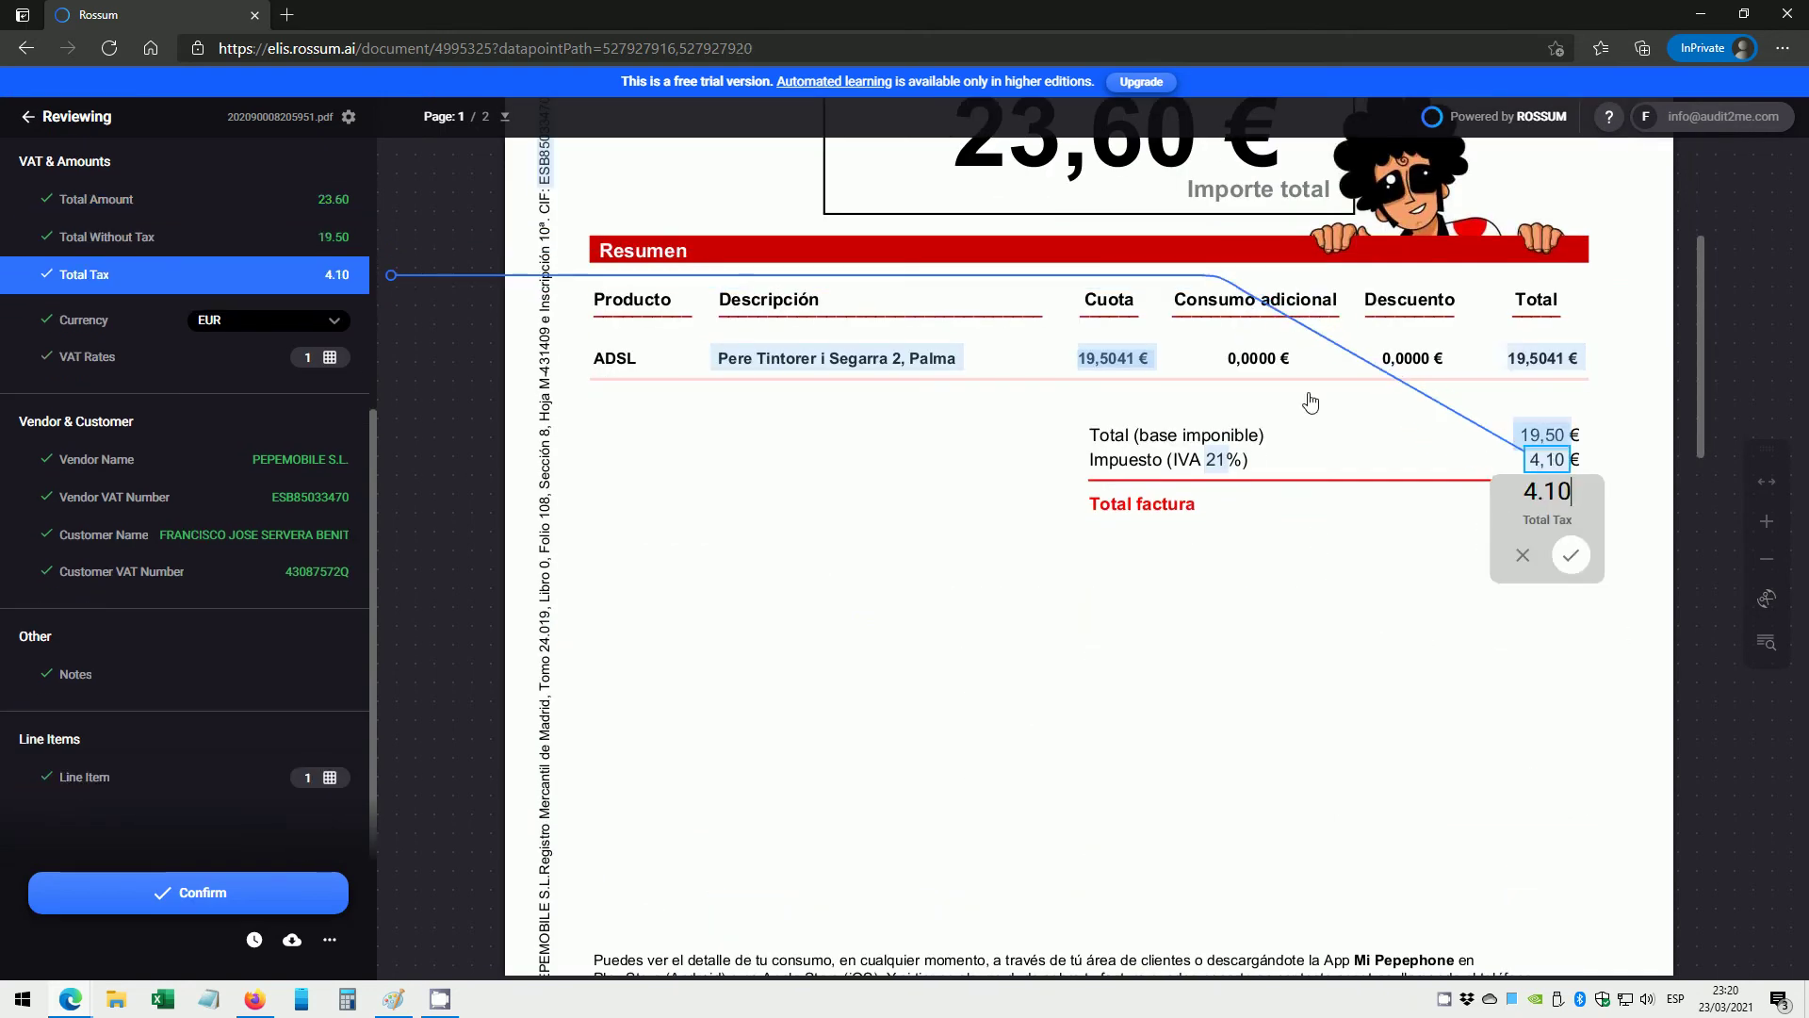
left_click(233, 242)
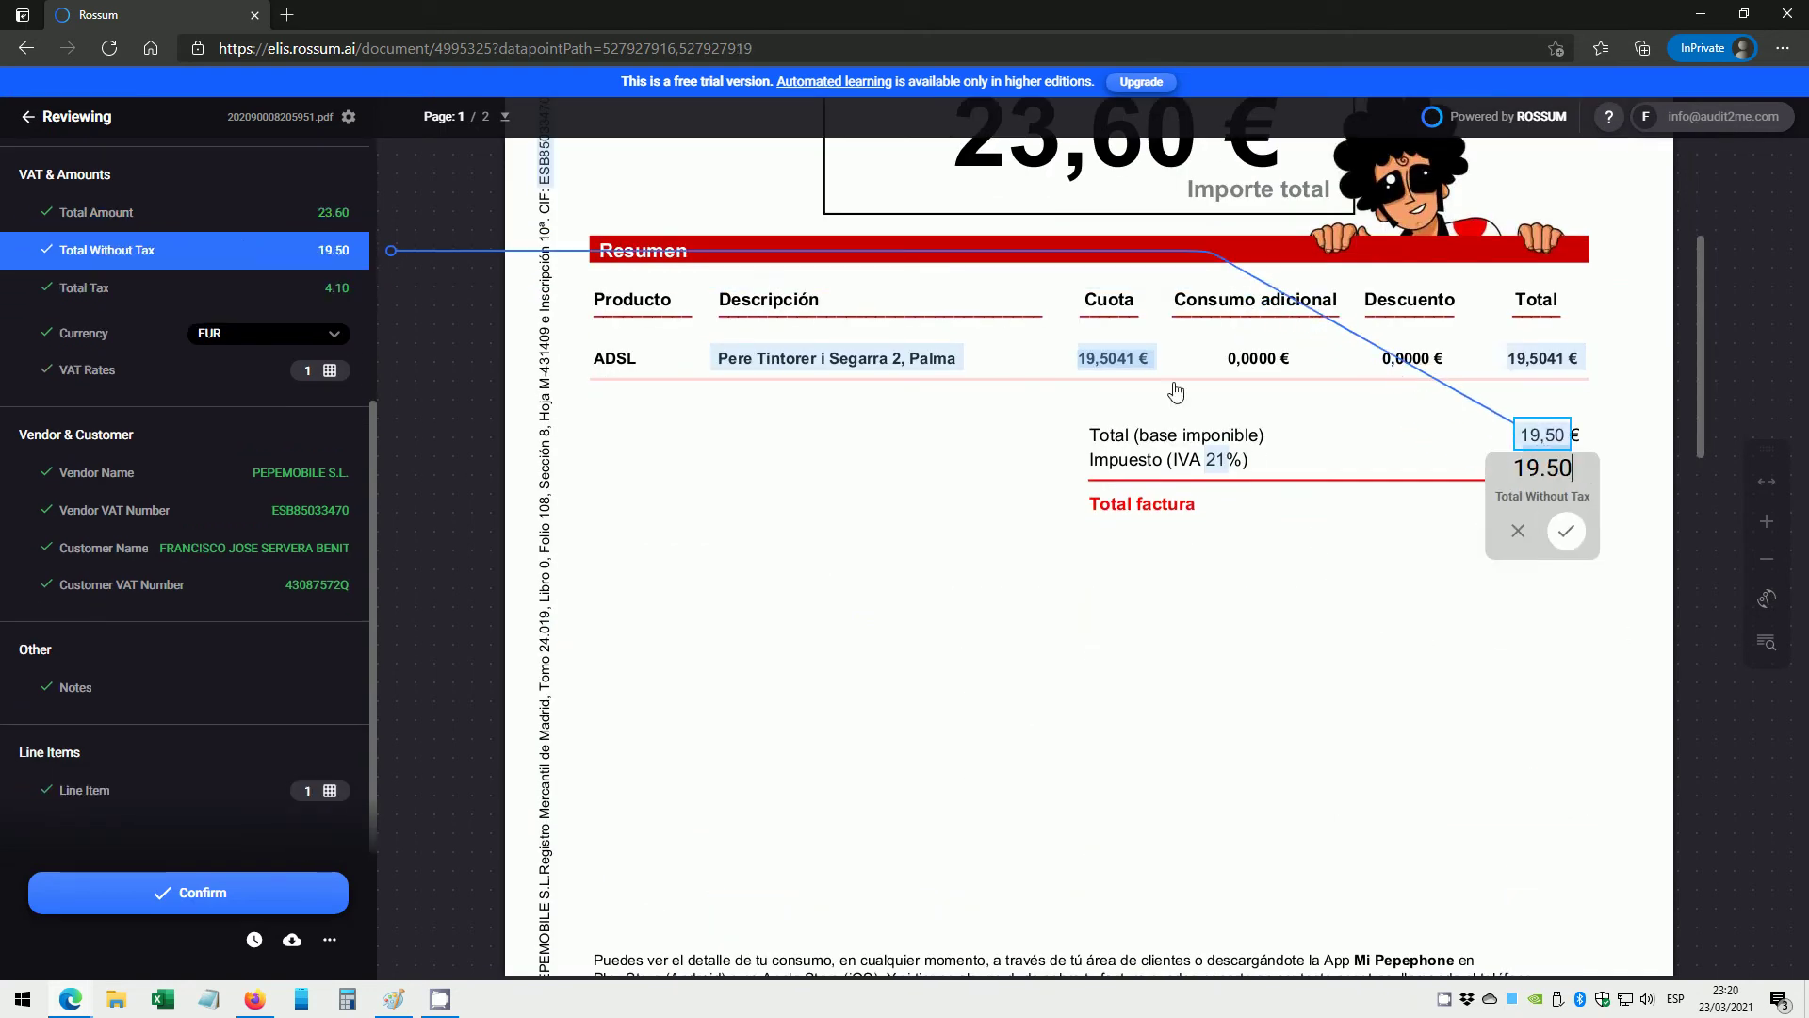
left_click(1560, 529)
left_click(1566, 552)
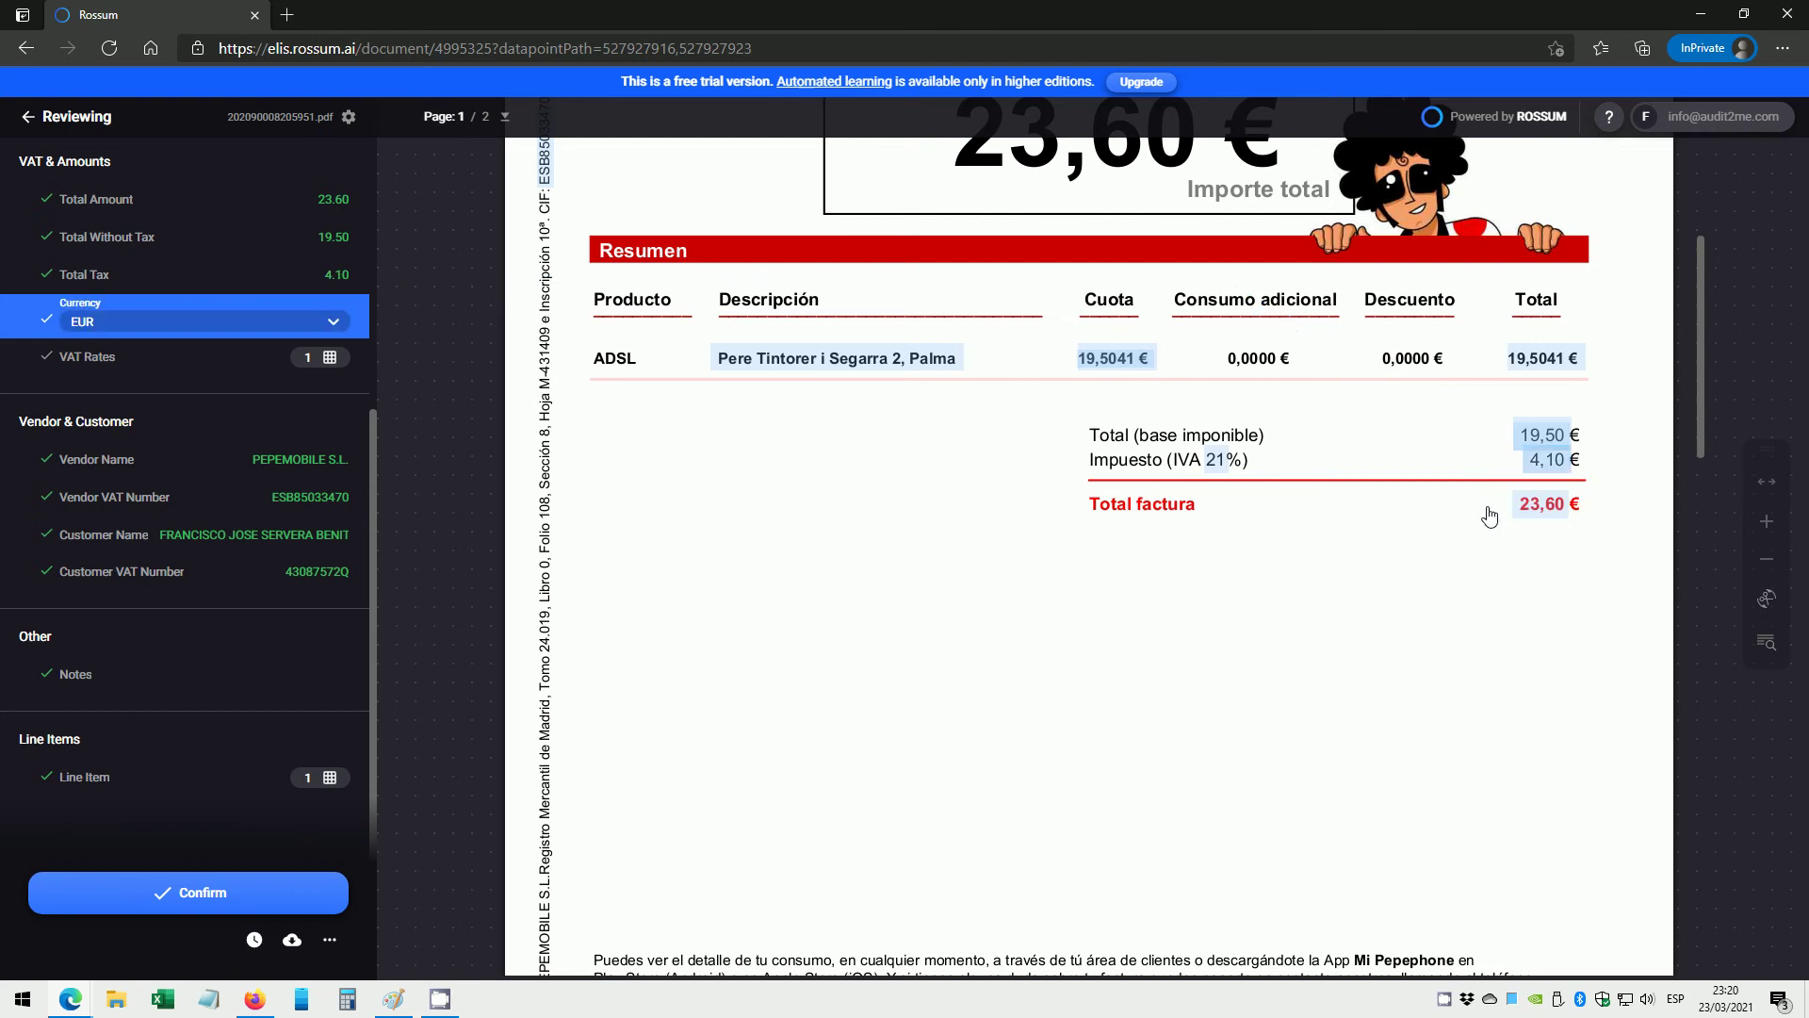
Check the VAT rate, VAT base and VAT amount in the invoice's VAT Rates table.
left_click(102, 360)
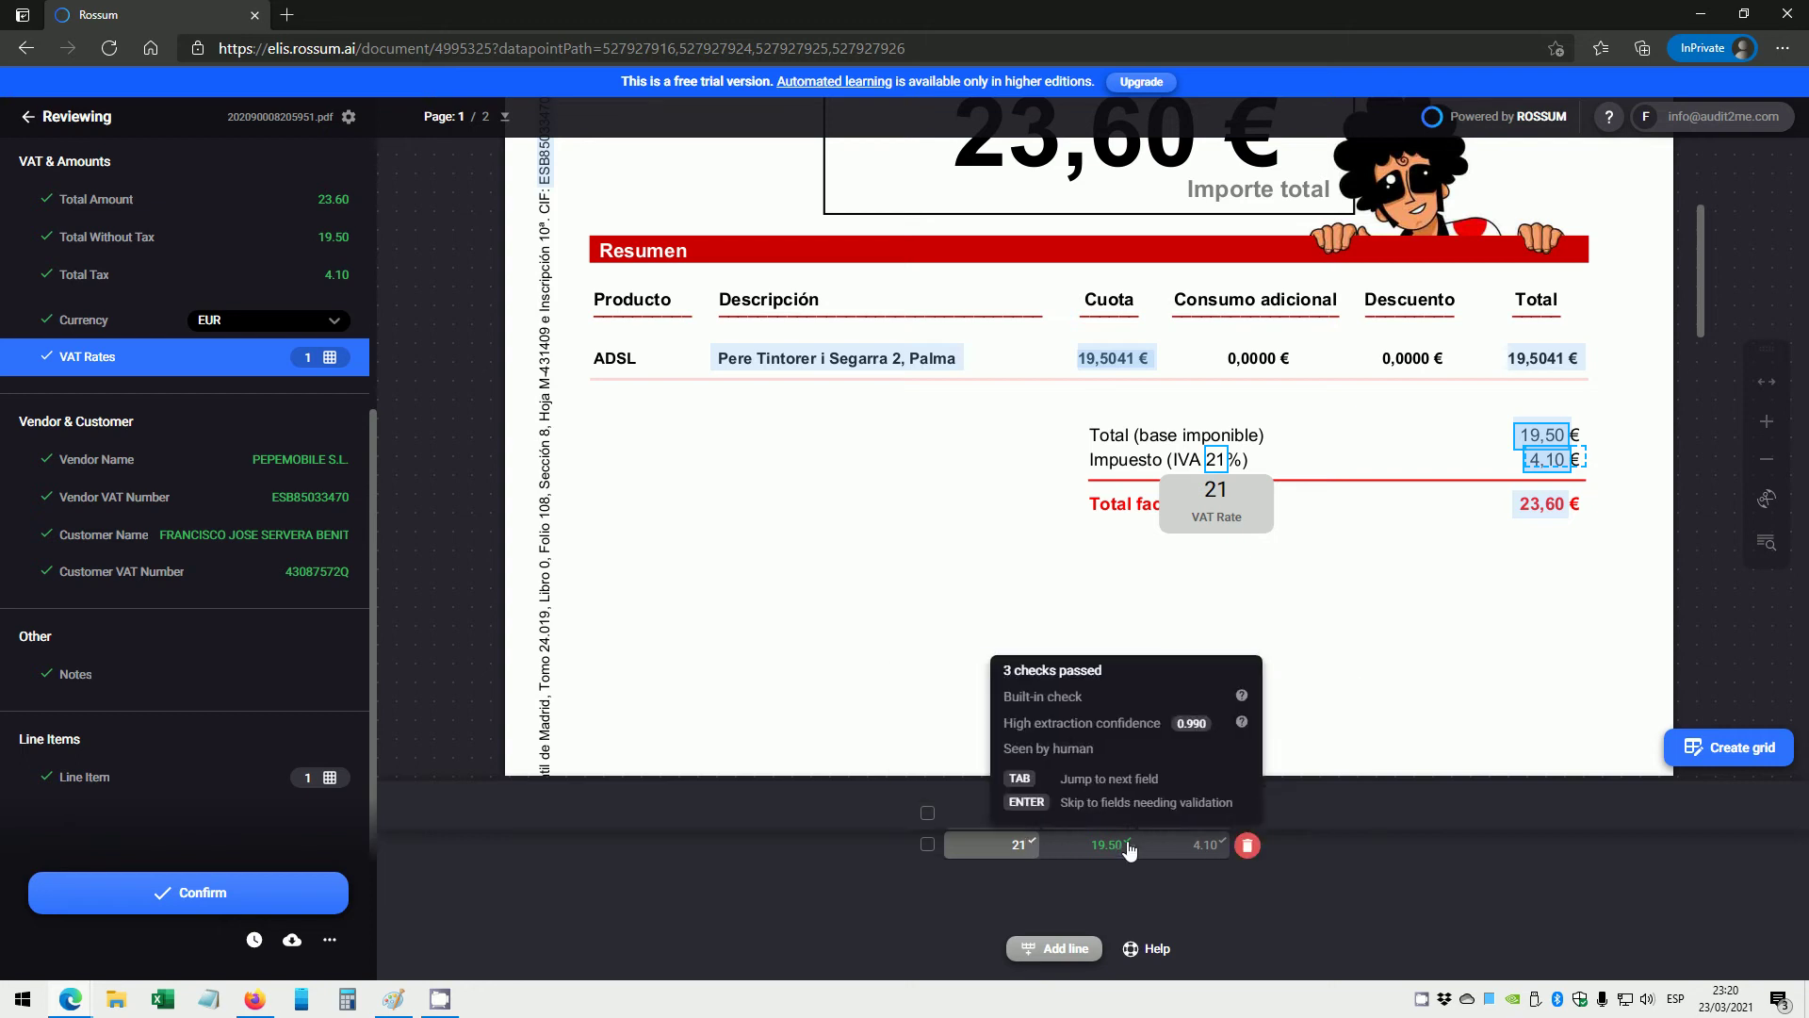
left_click(1242, 557)
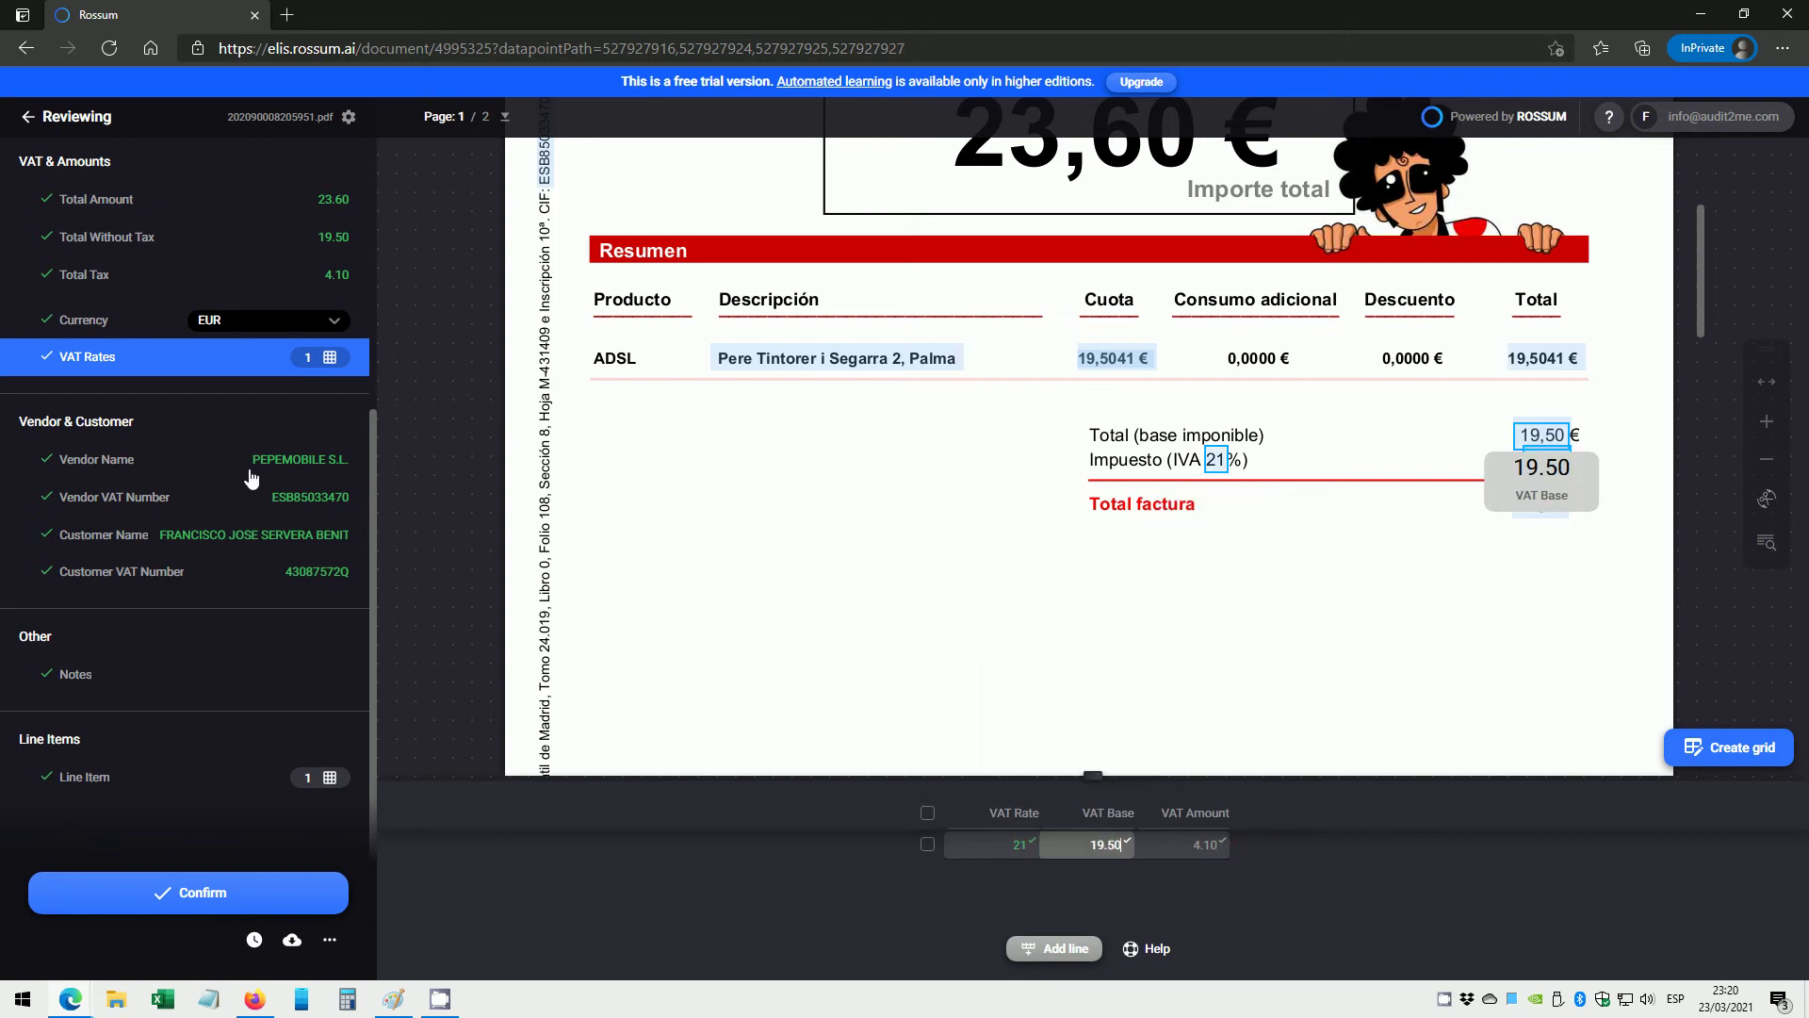
left_click(1567, 531)
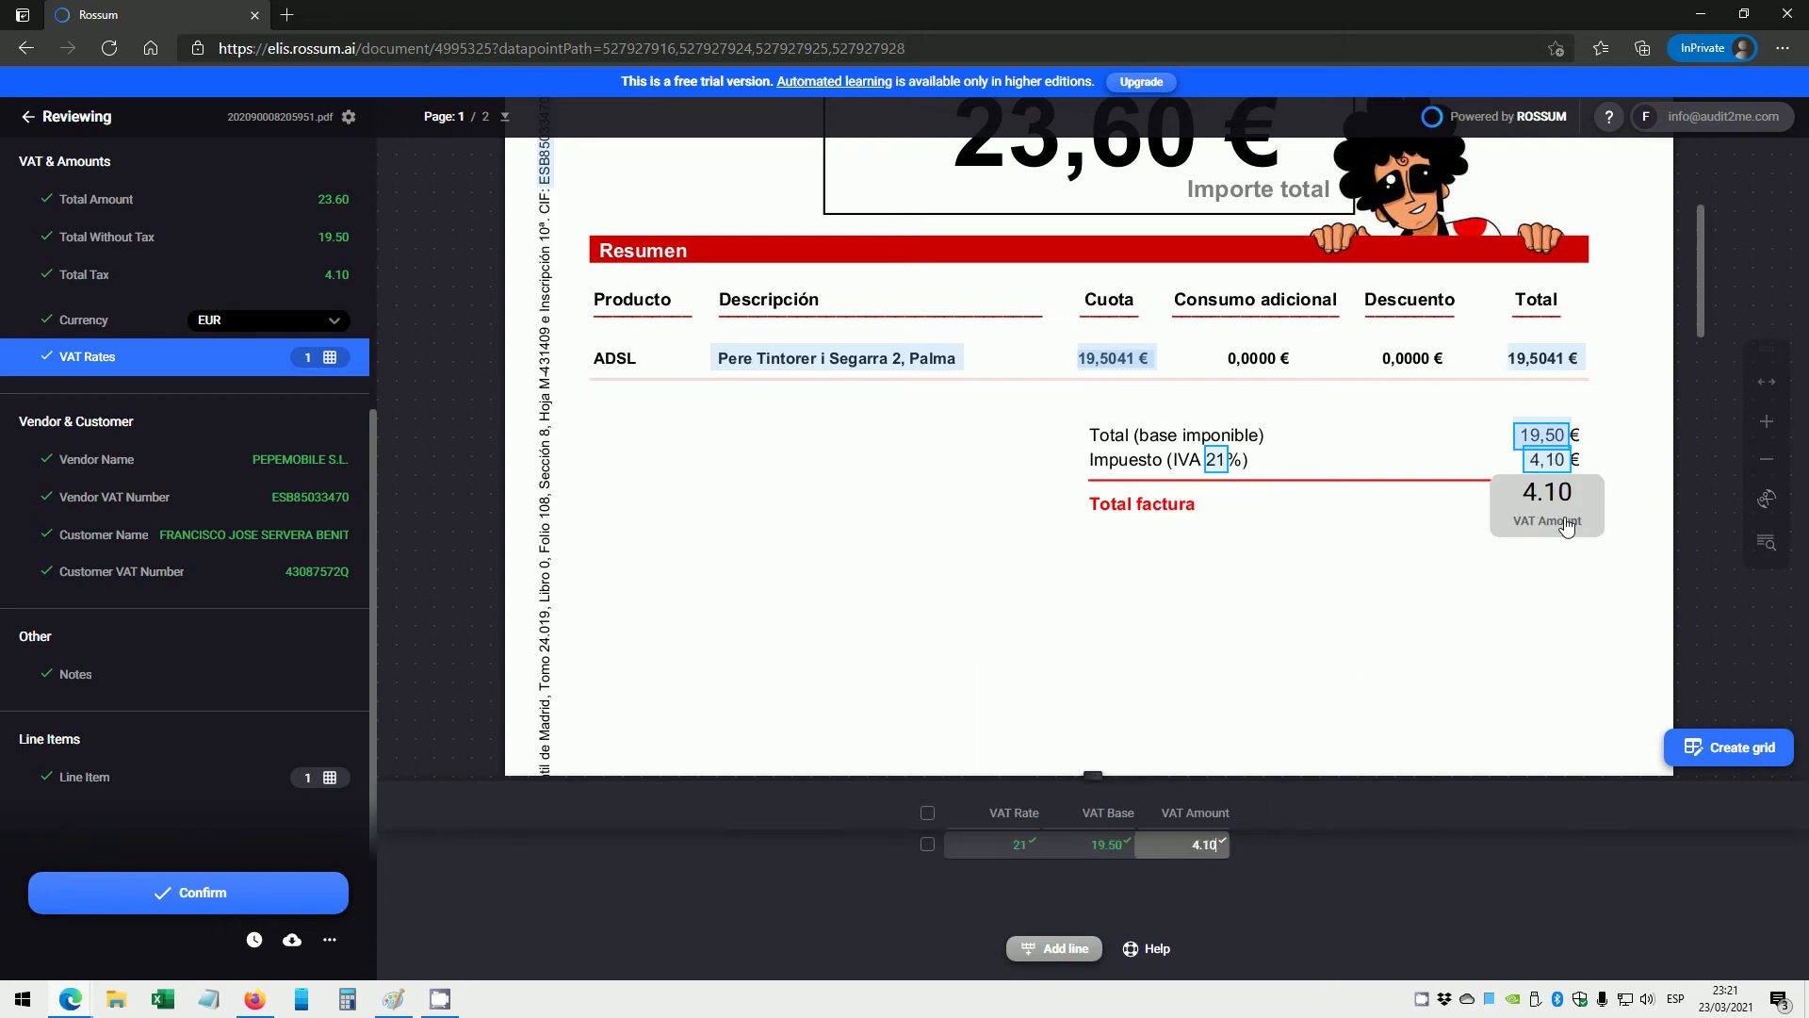
key("Return")
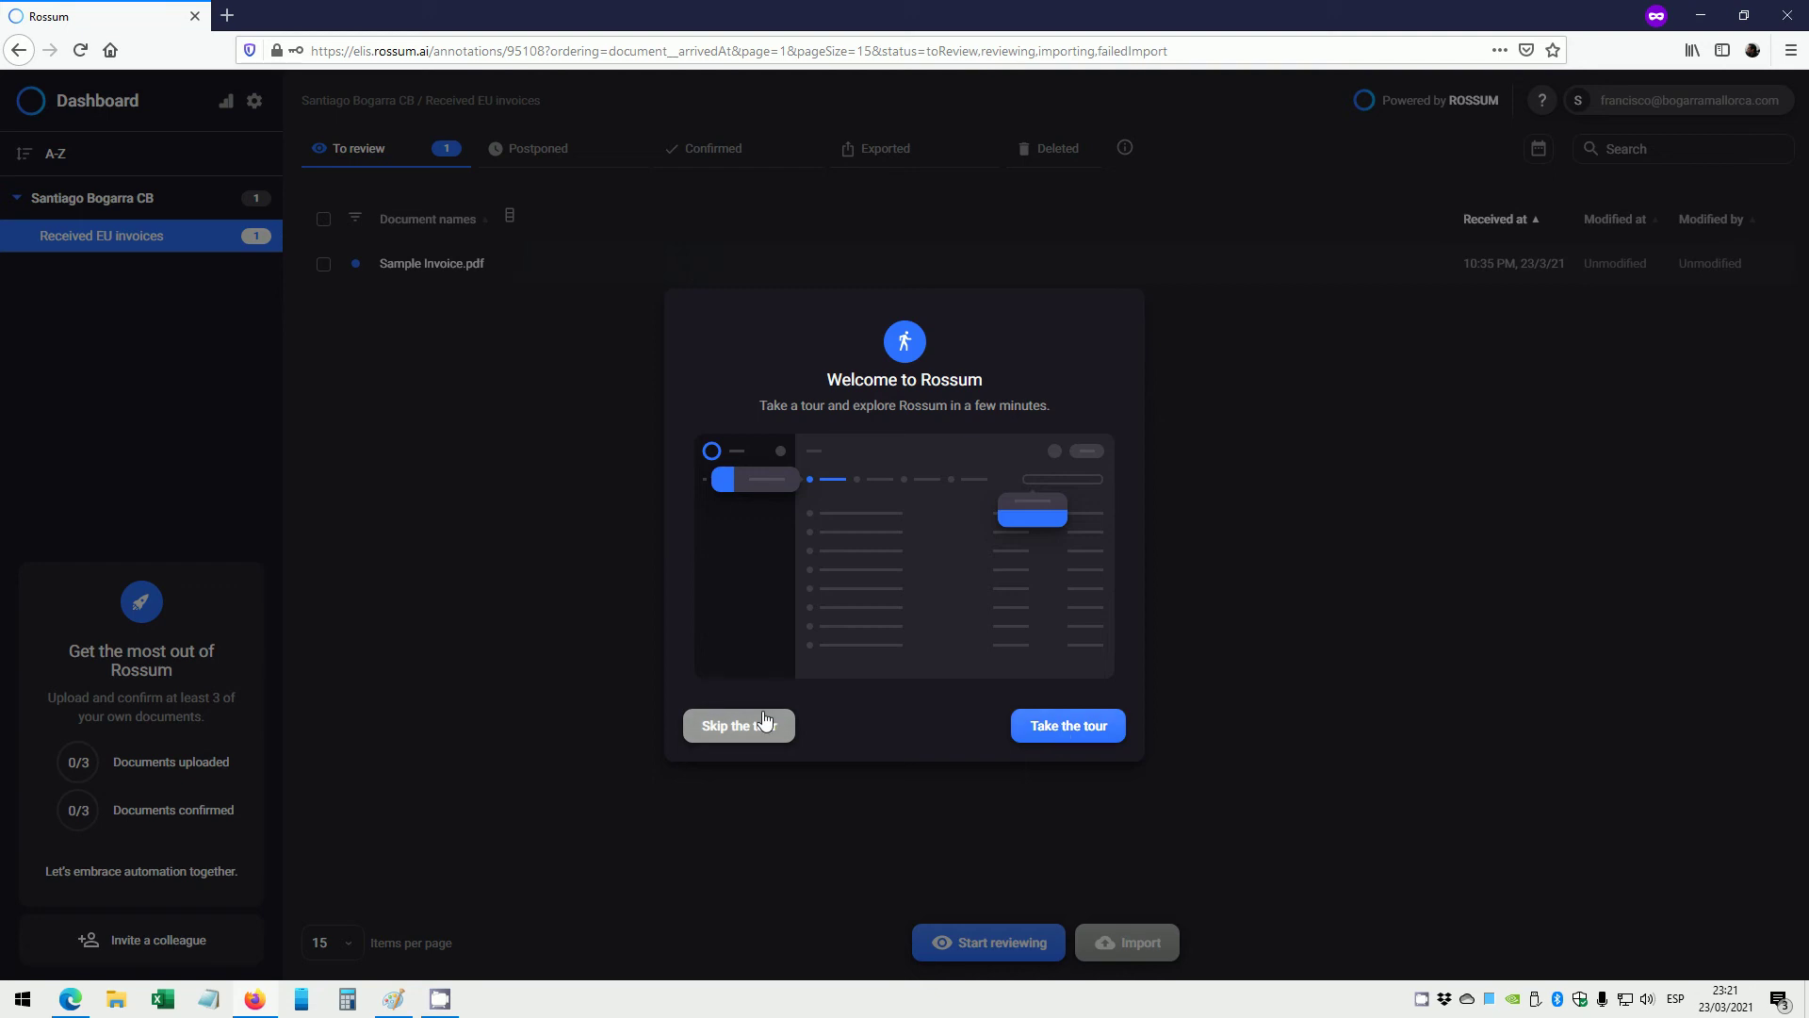
Switch to the Rossum account in Firefox, skip the welcome tour and open Sample Invoice.pdf for review.
key("alt+Tab")
key("alt+Tab")
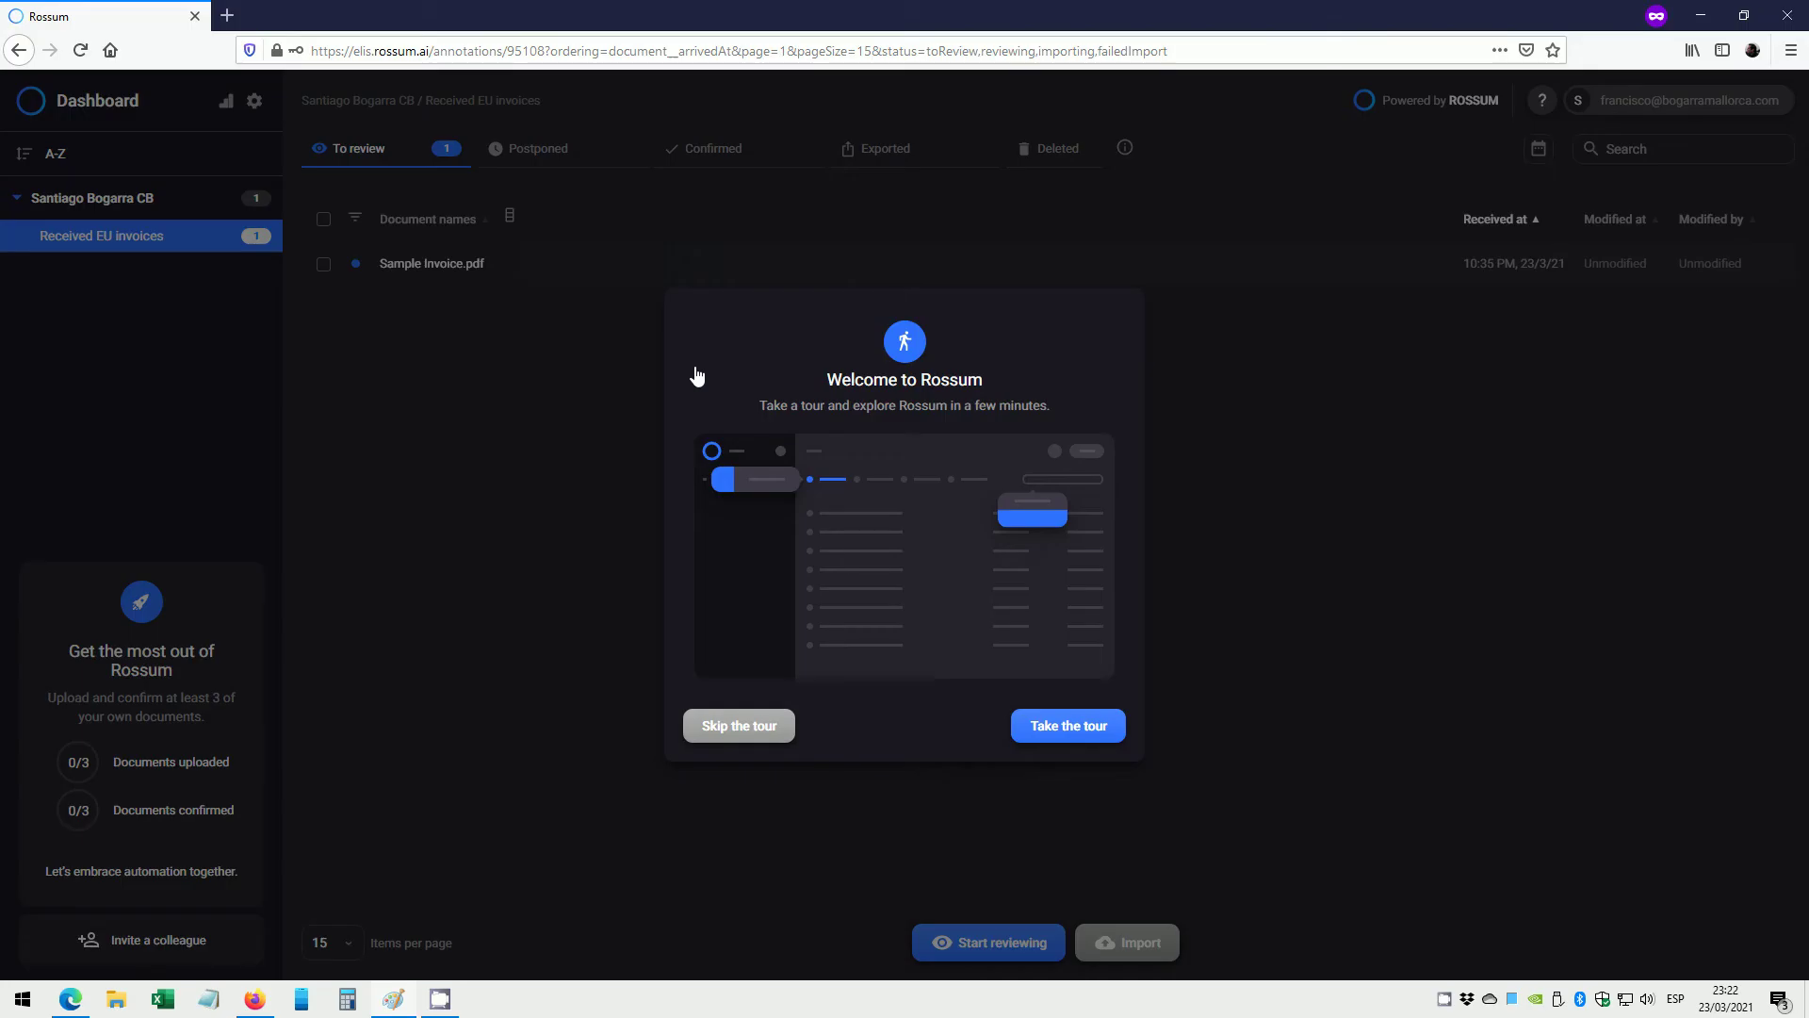
left_click(757, 733)
left_click(573, 263)
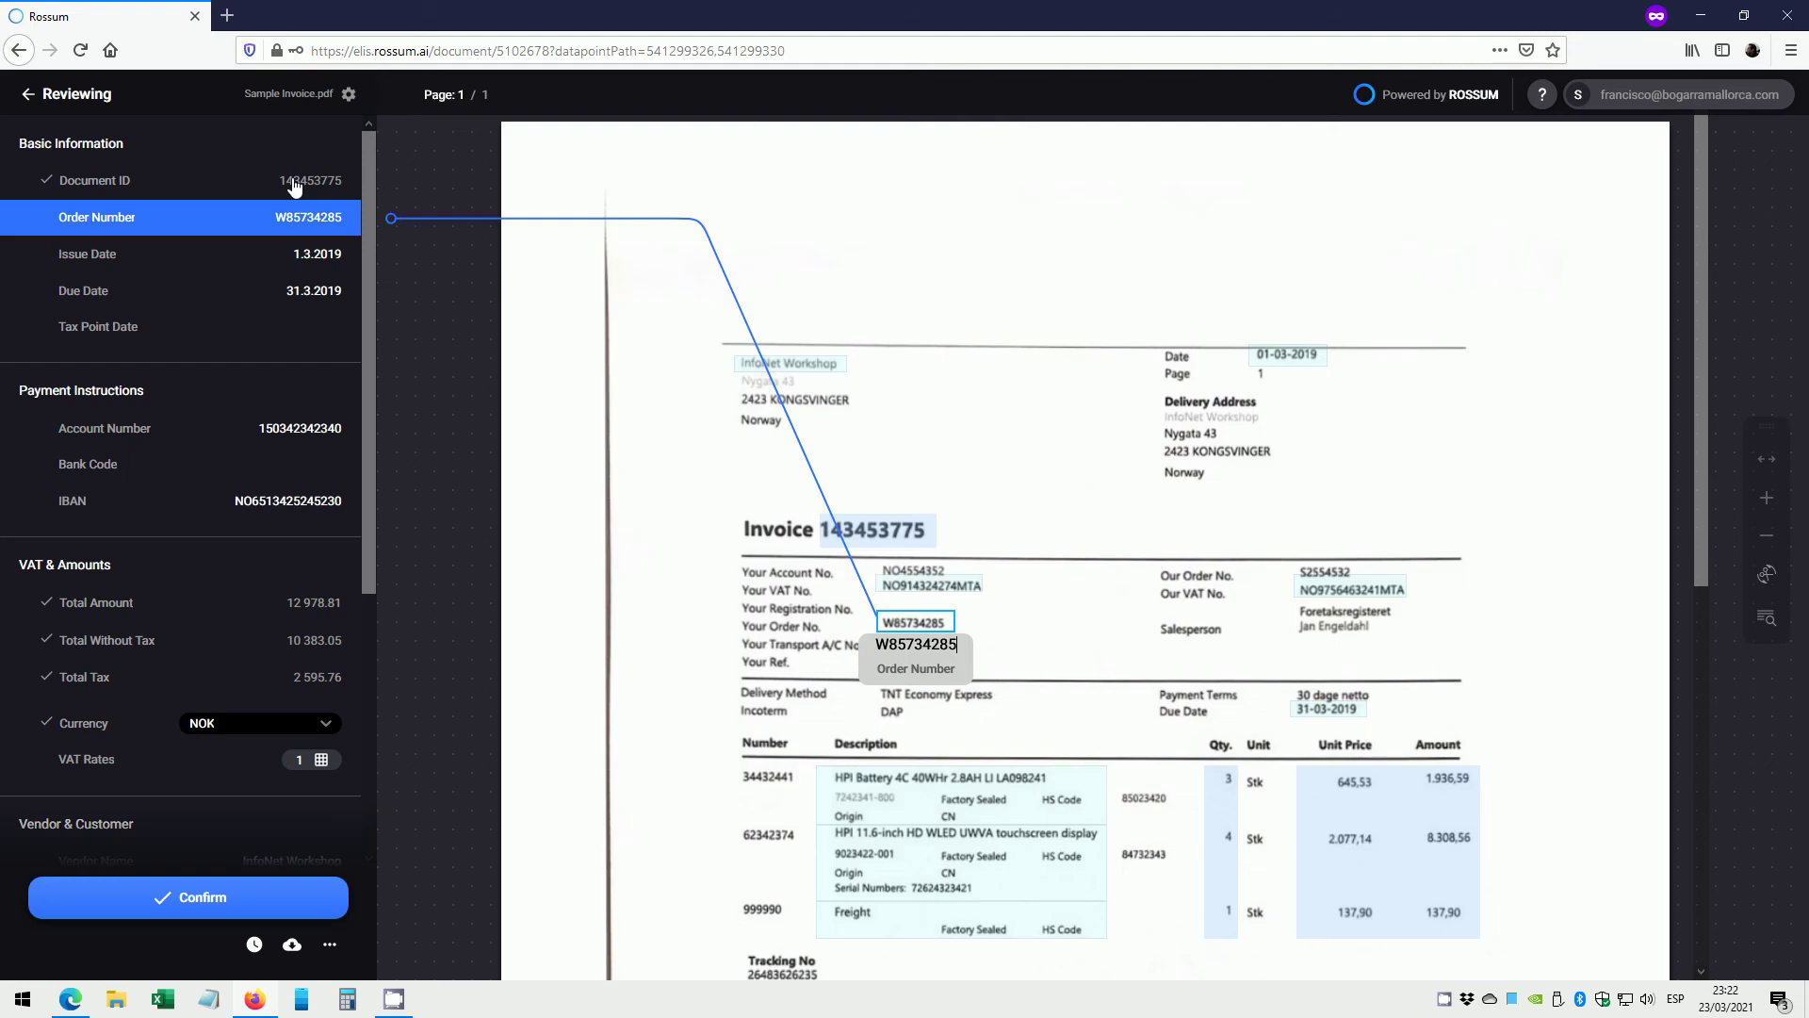
Validate the document ID, order number, issue date, due date, empty tax point date and account number of the sample invoice.
left_click(938, 702)
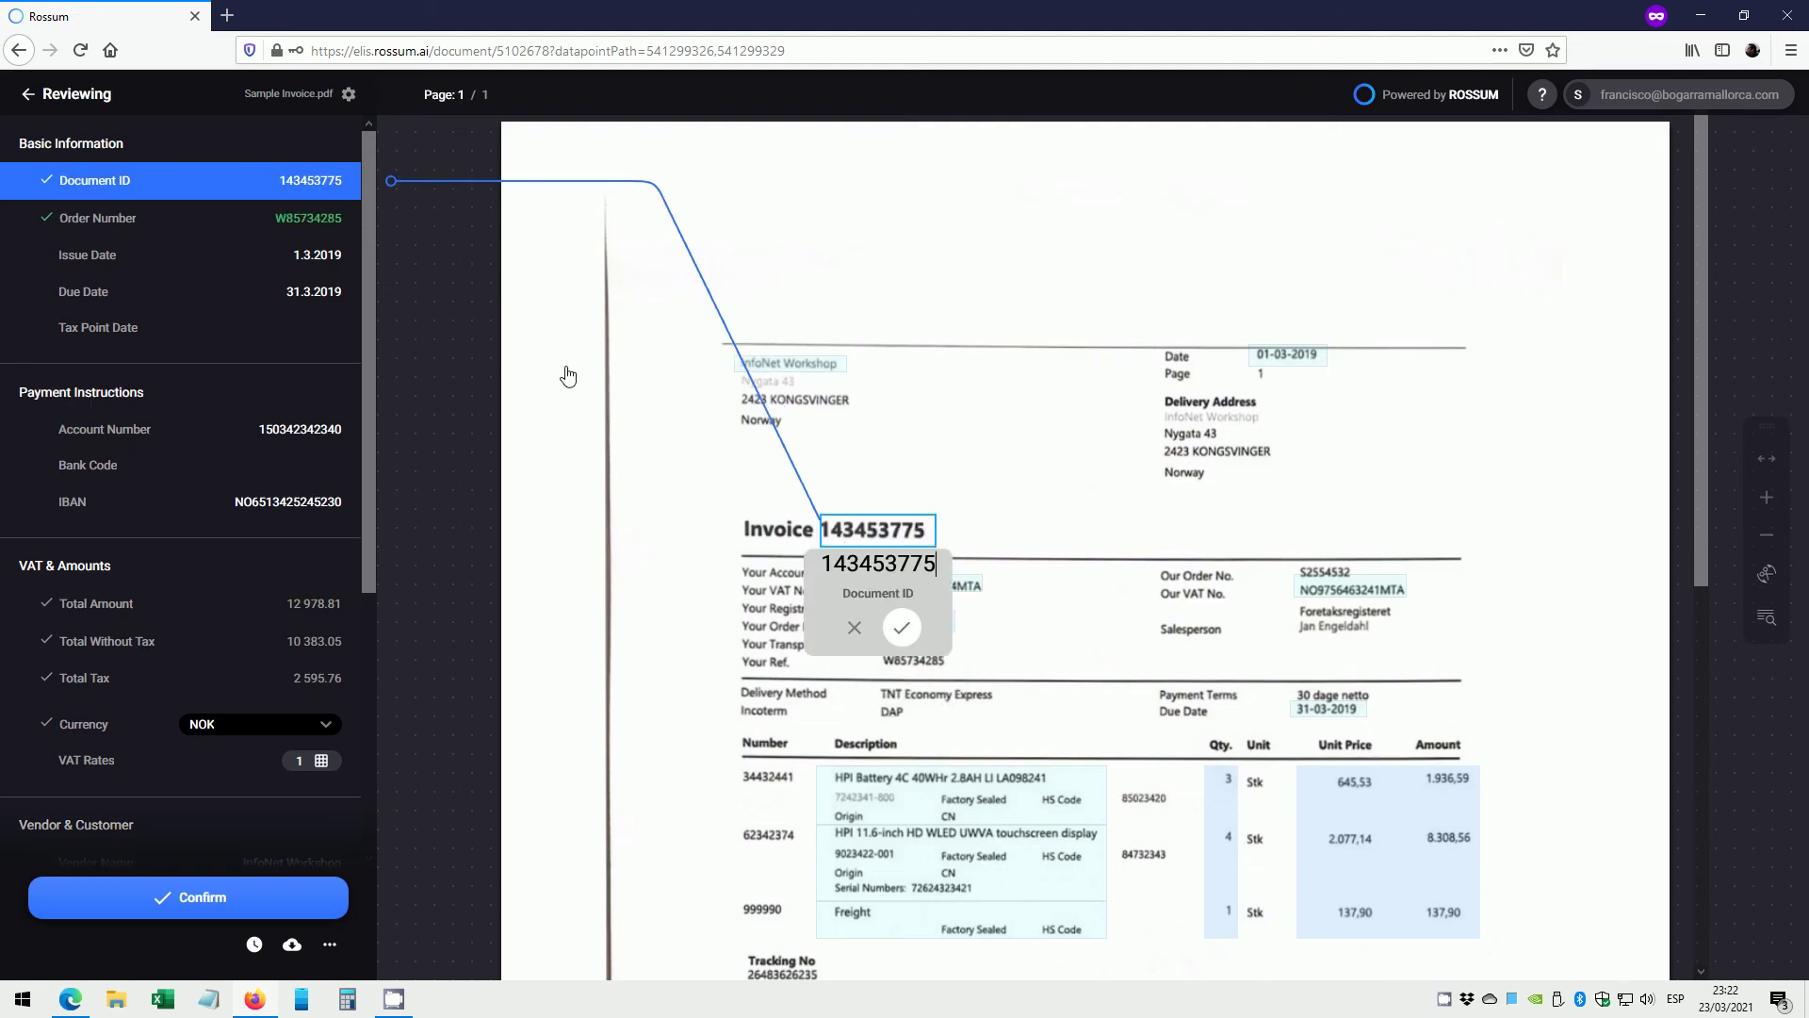
left_click(903, 628)
left_click(936, 699)
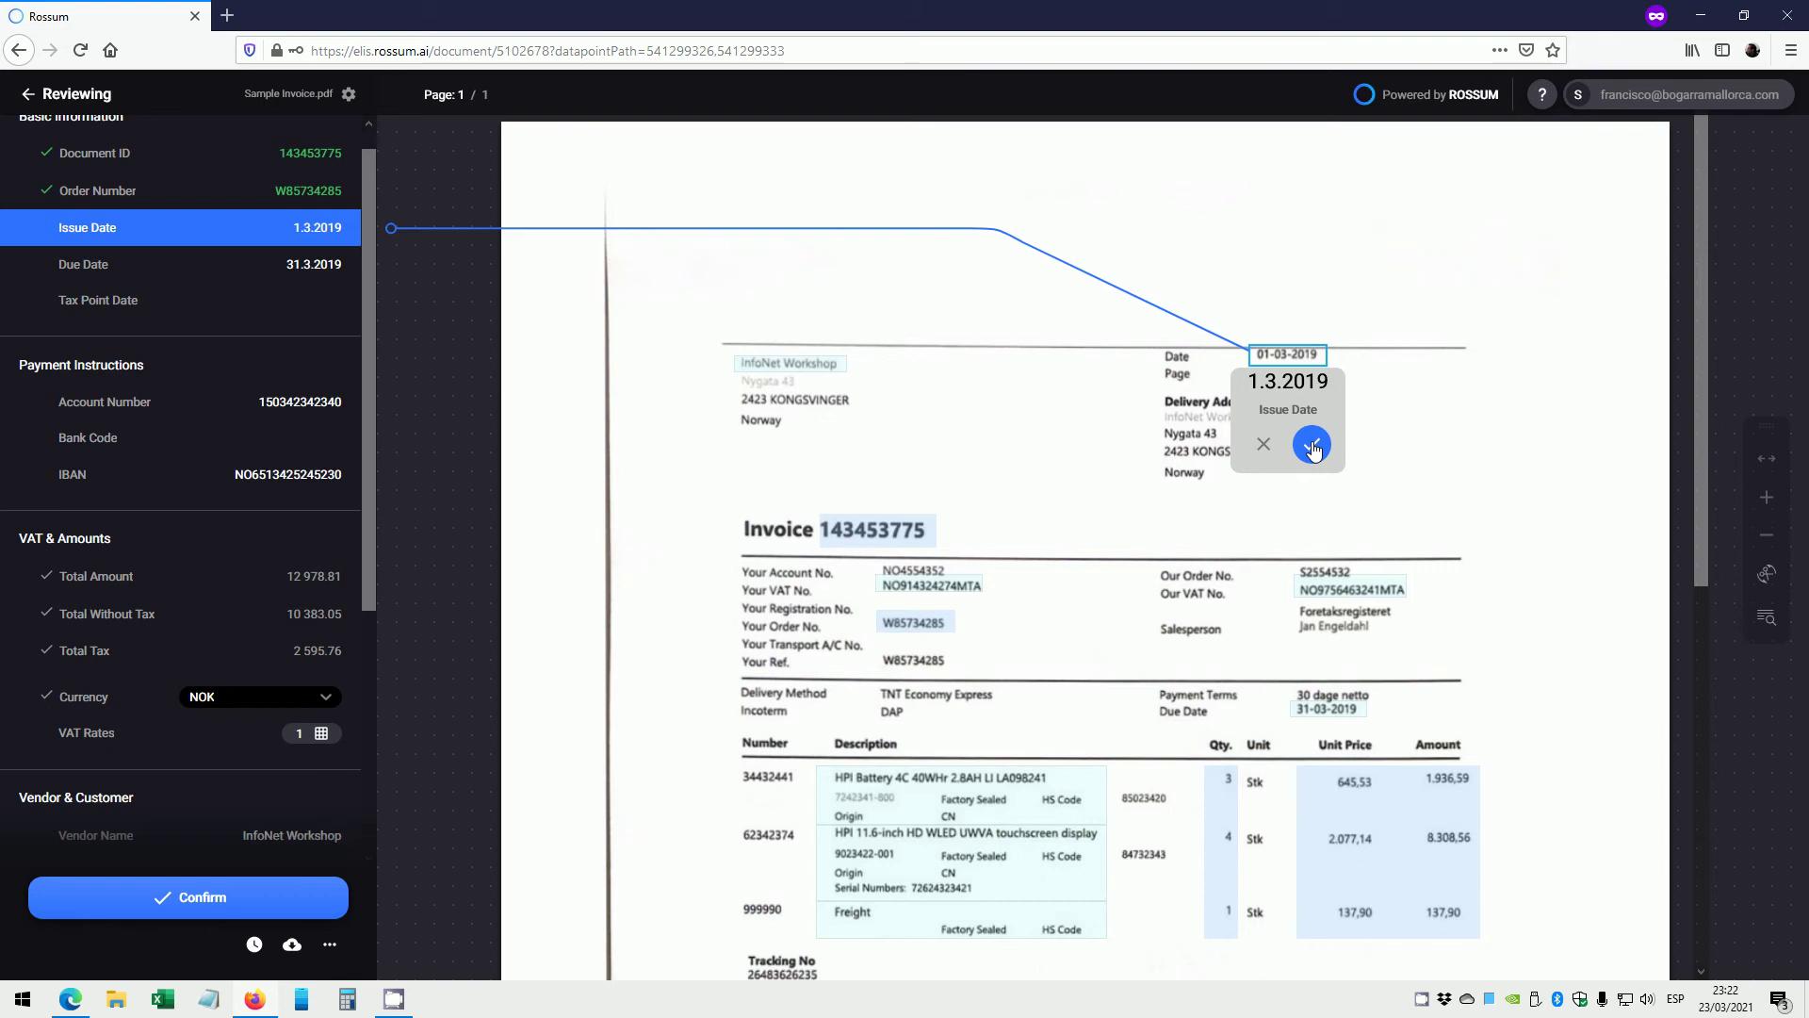
left_click(1313, 448)
left_click(1352, 795)
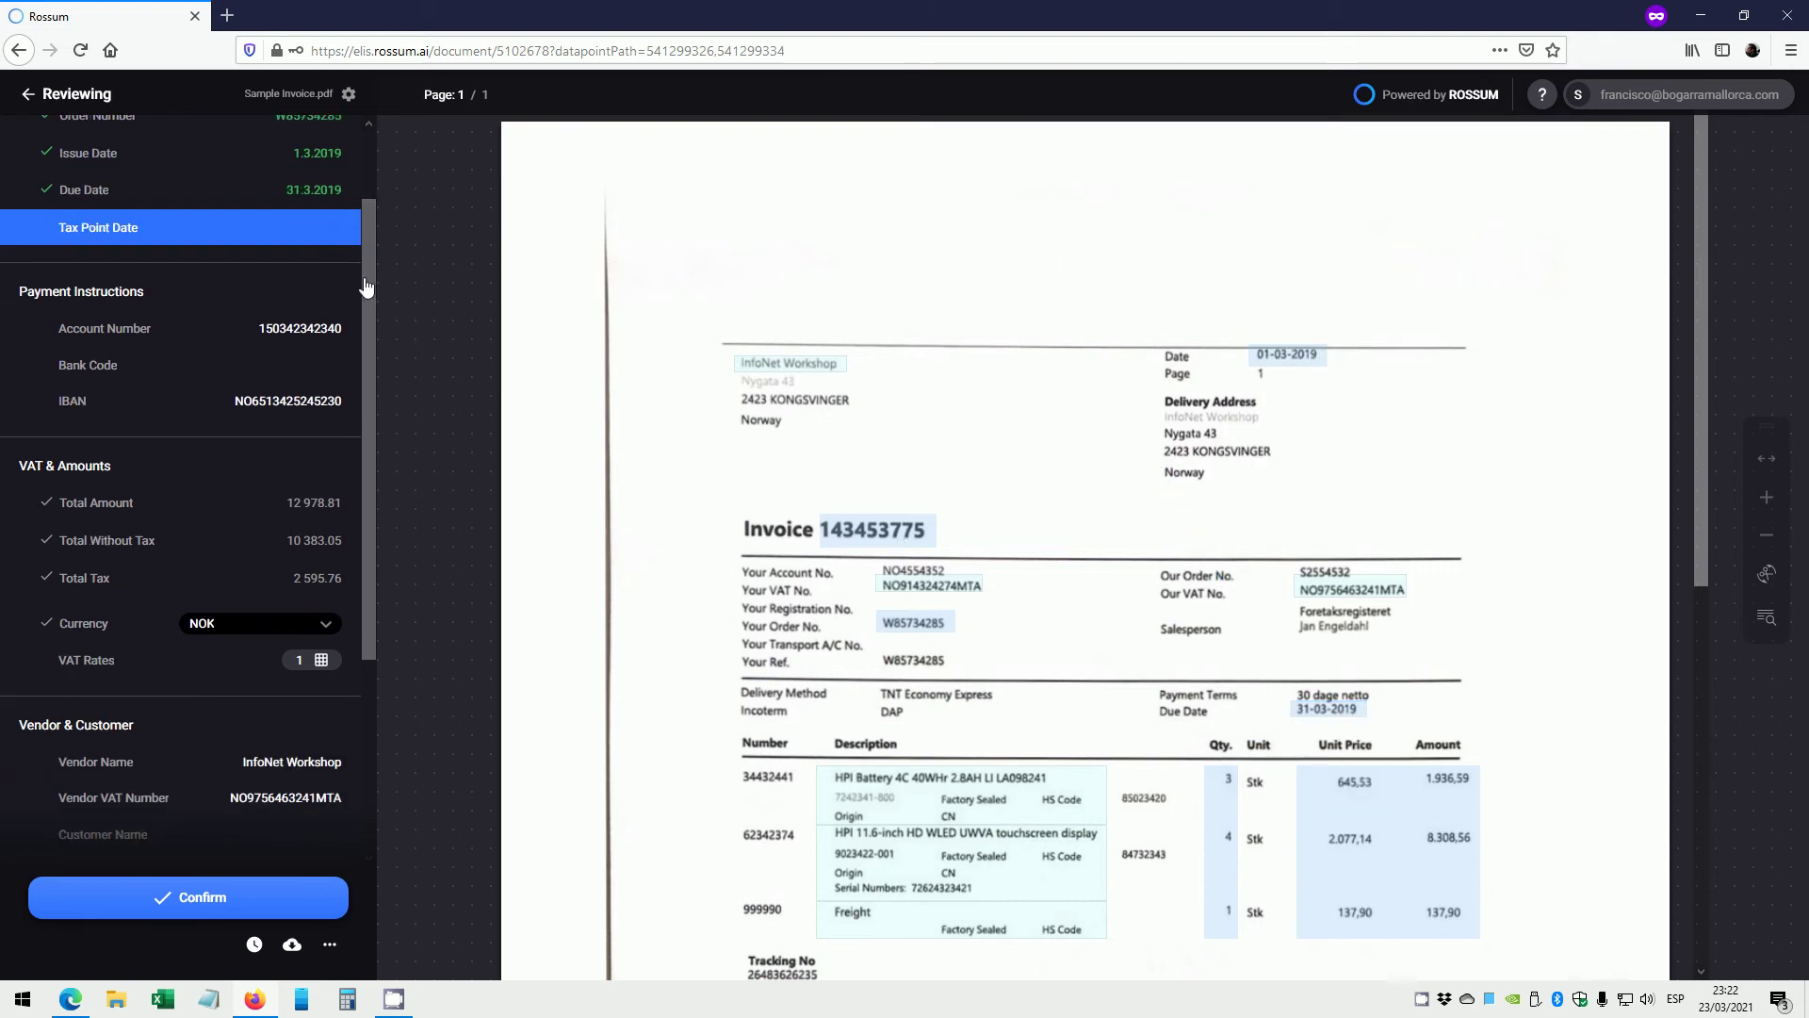
key("Return")
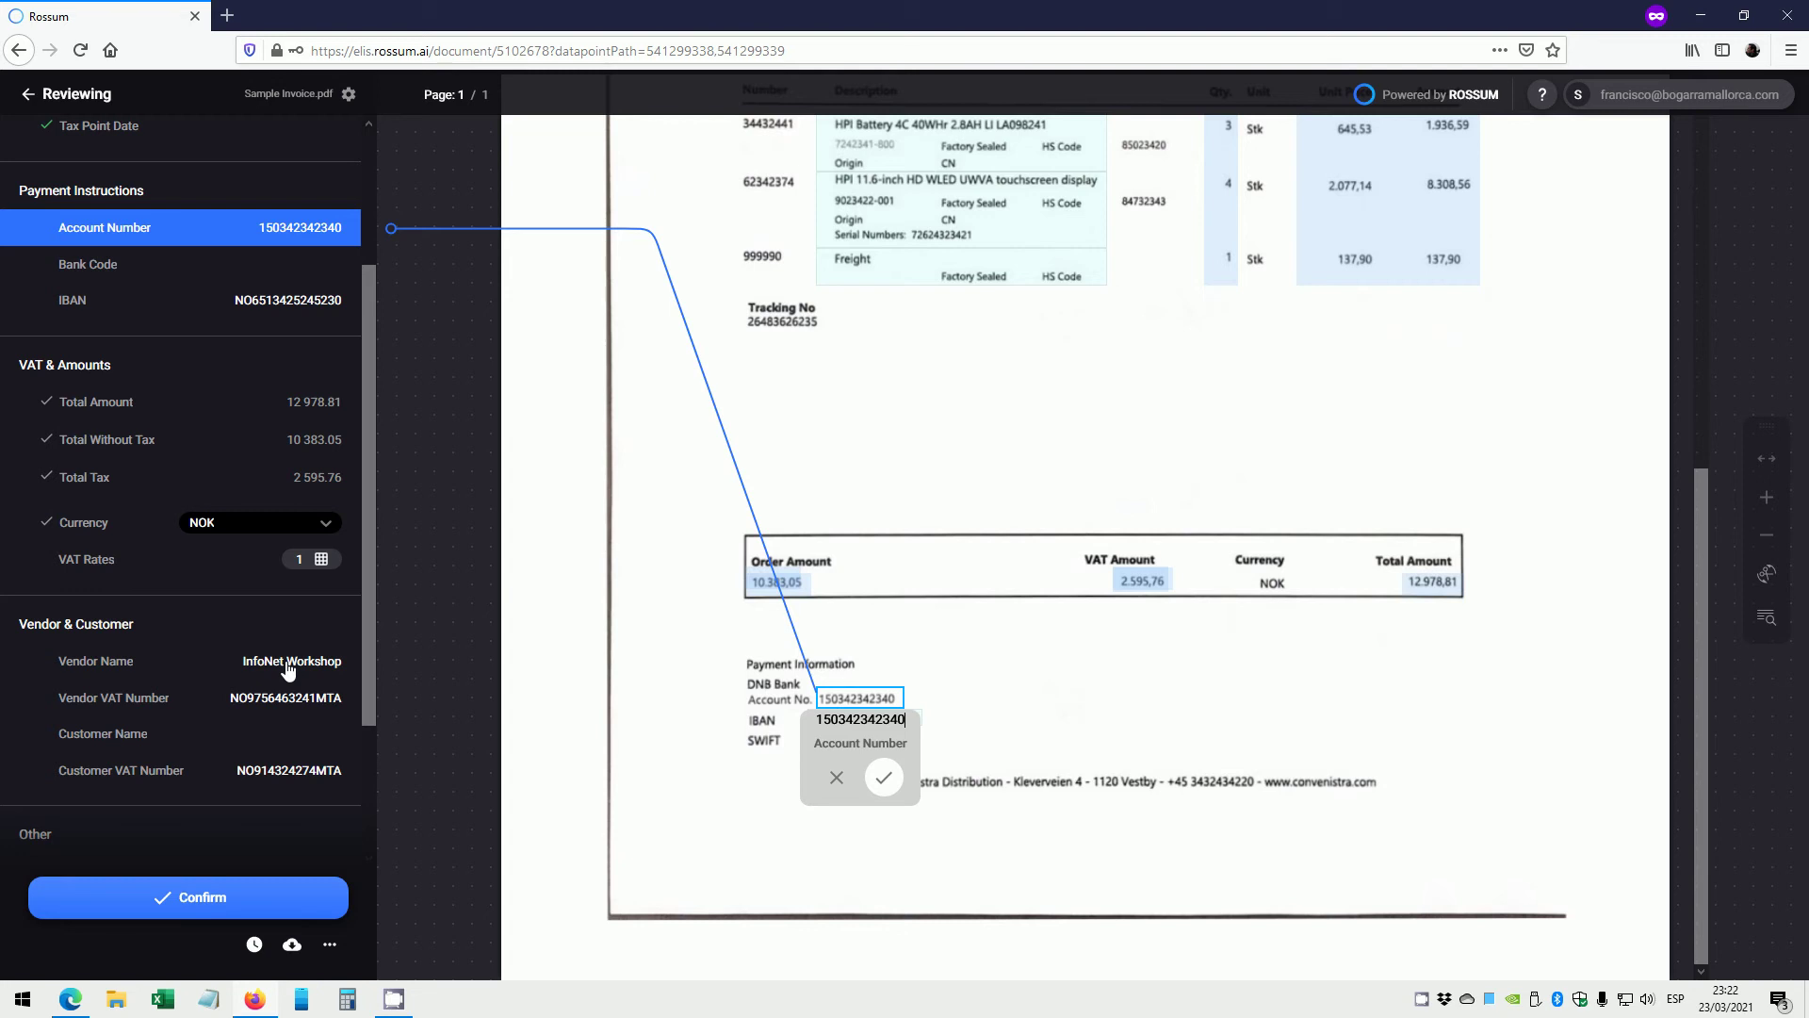
key("Return")
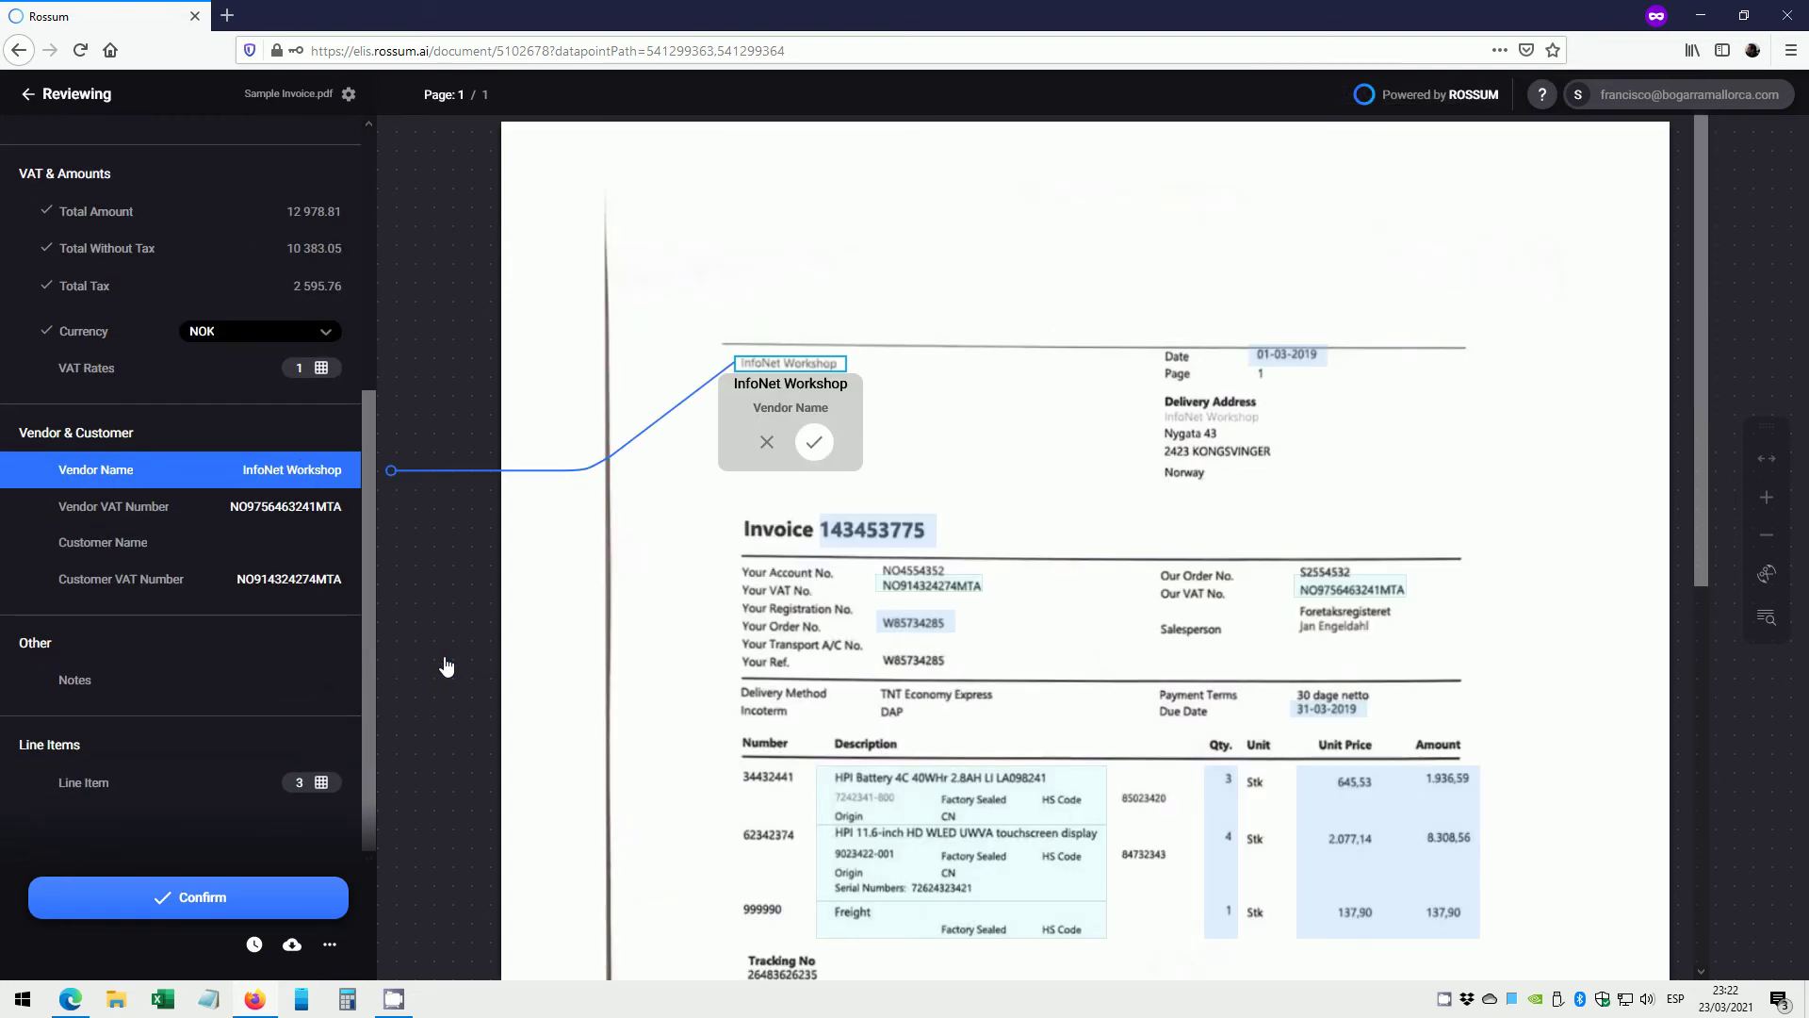
Replace the captured vendor name with the Convenistra Distribution line from the invoice footer and validate it.
left_click(764, 445)
scroll(896, 719, "down", 5)
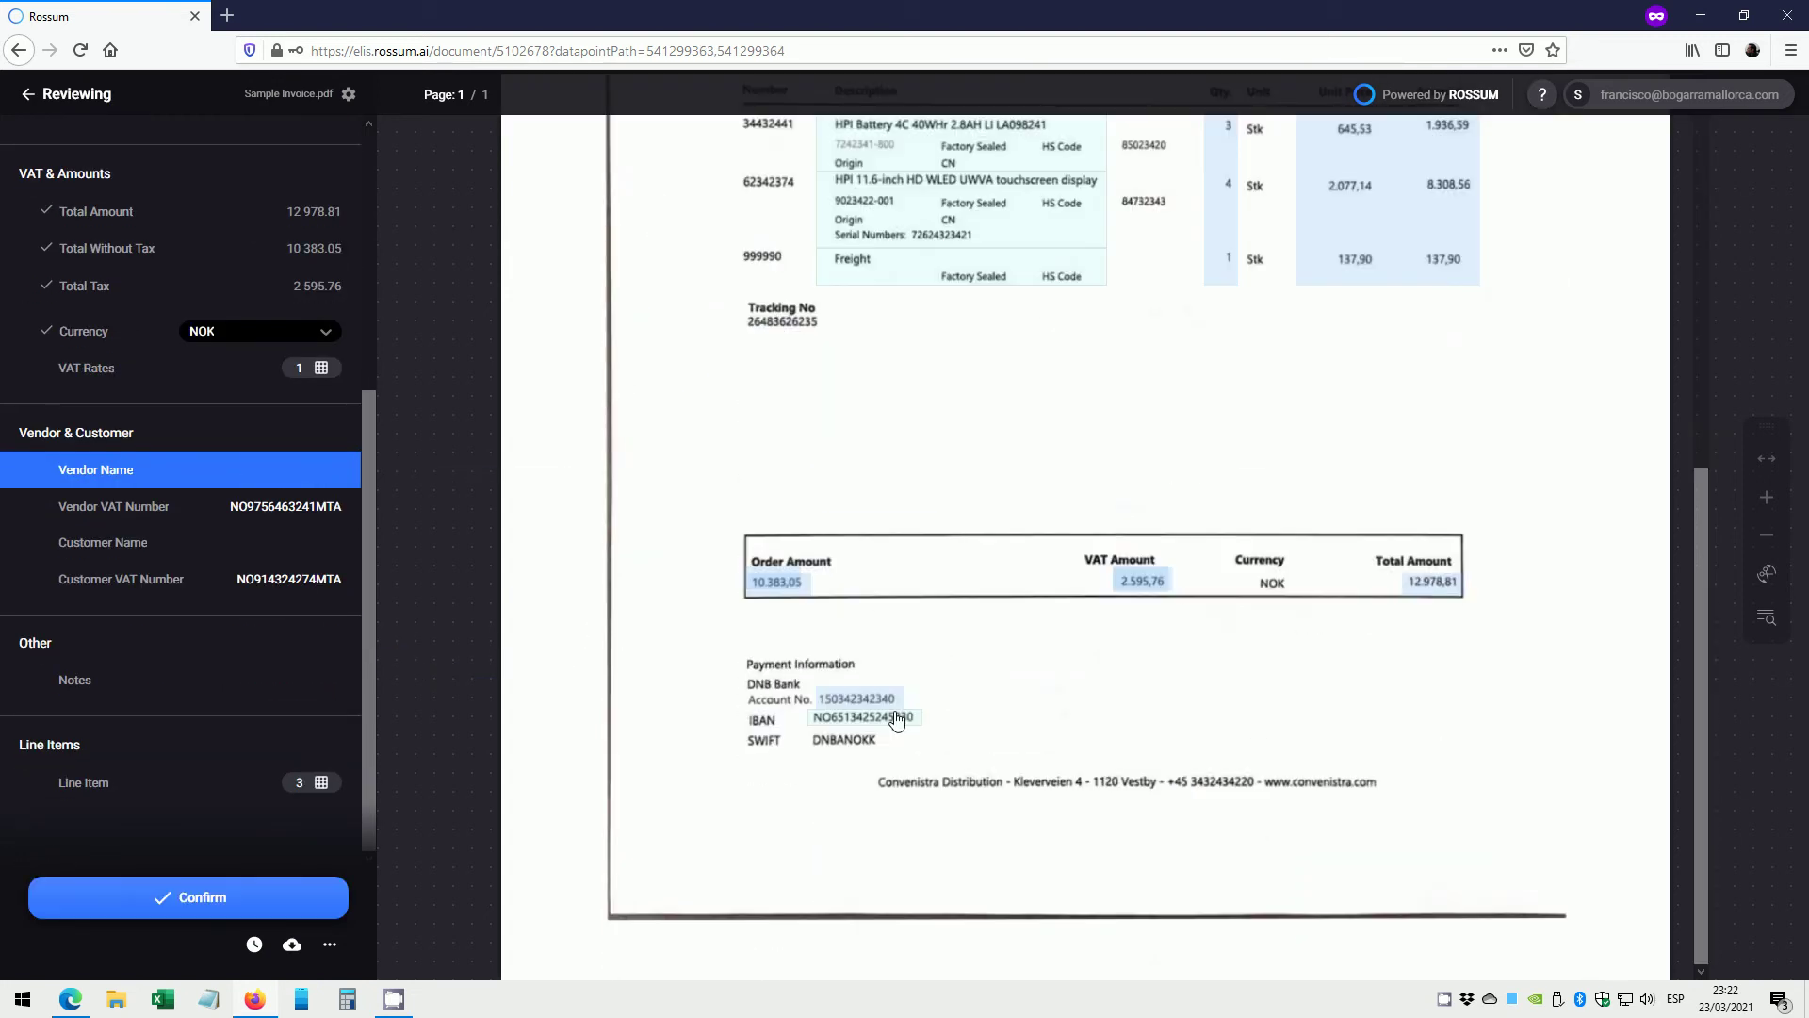
left_click(884, 783)
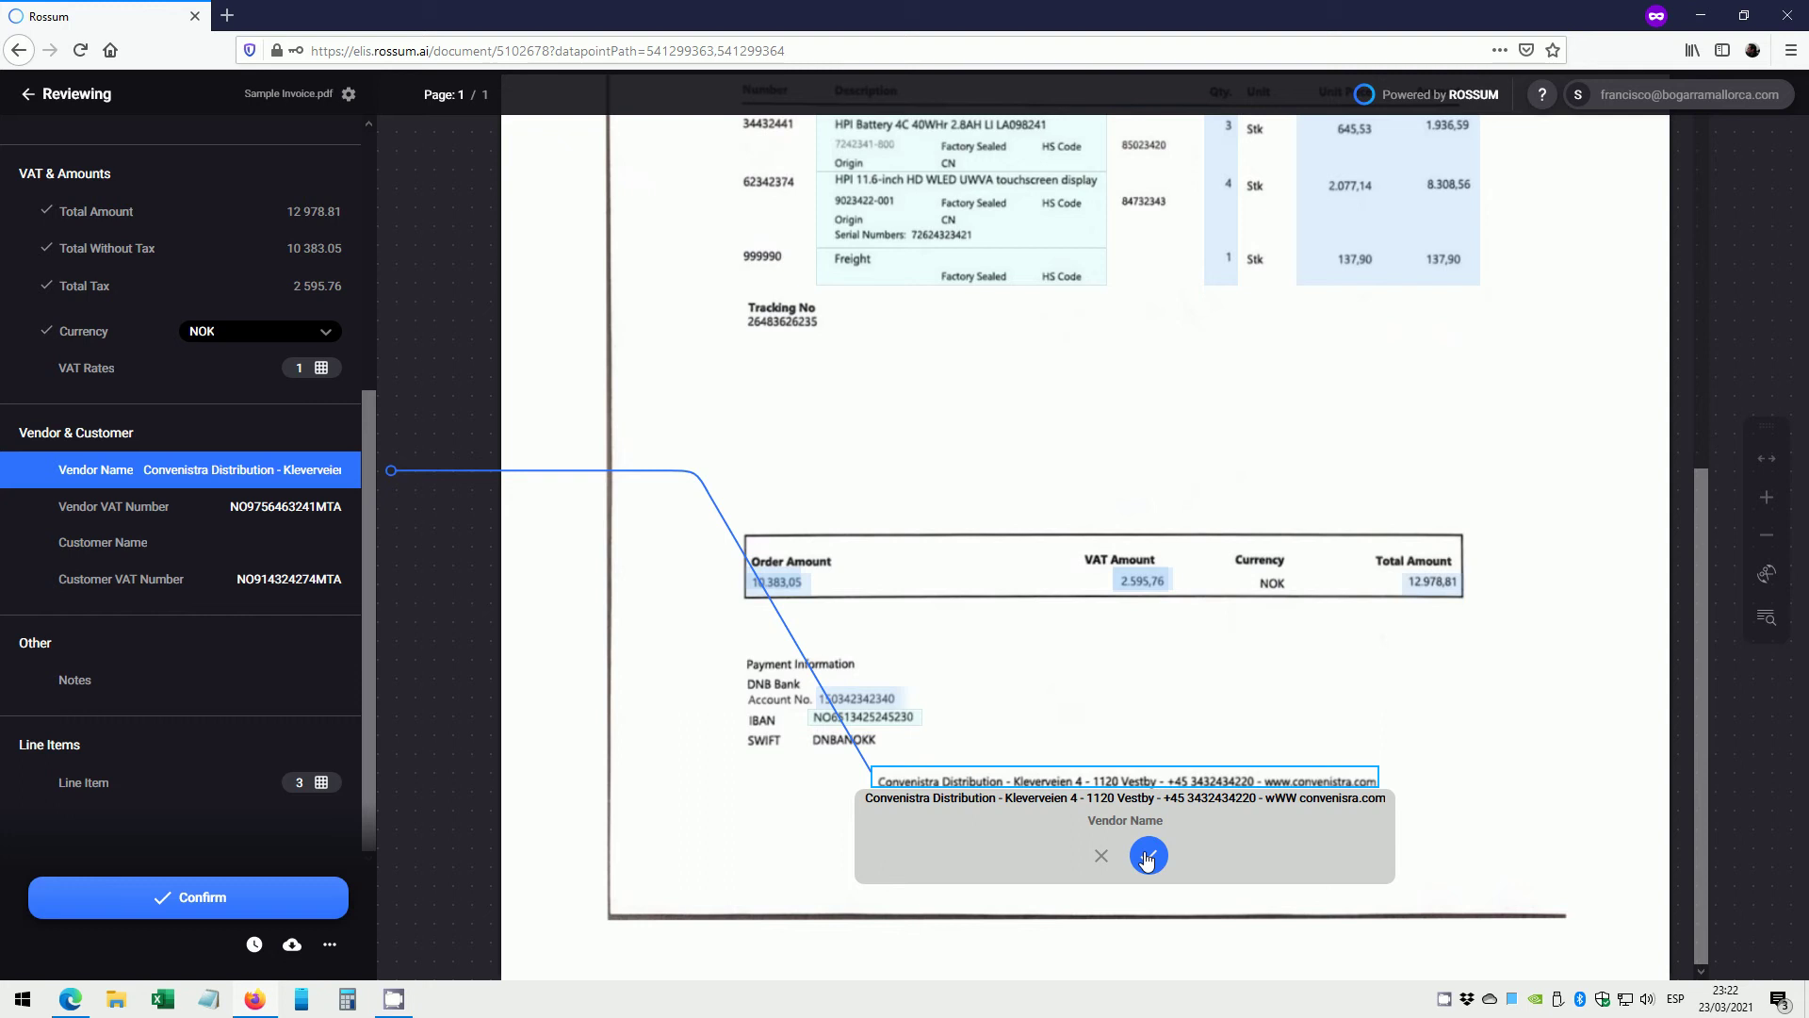
left_click(1147, 855)
left_click(1148, 856)
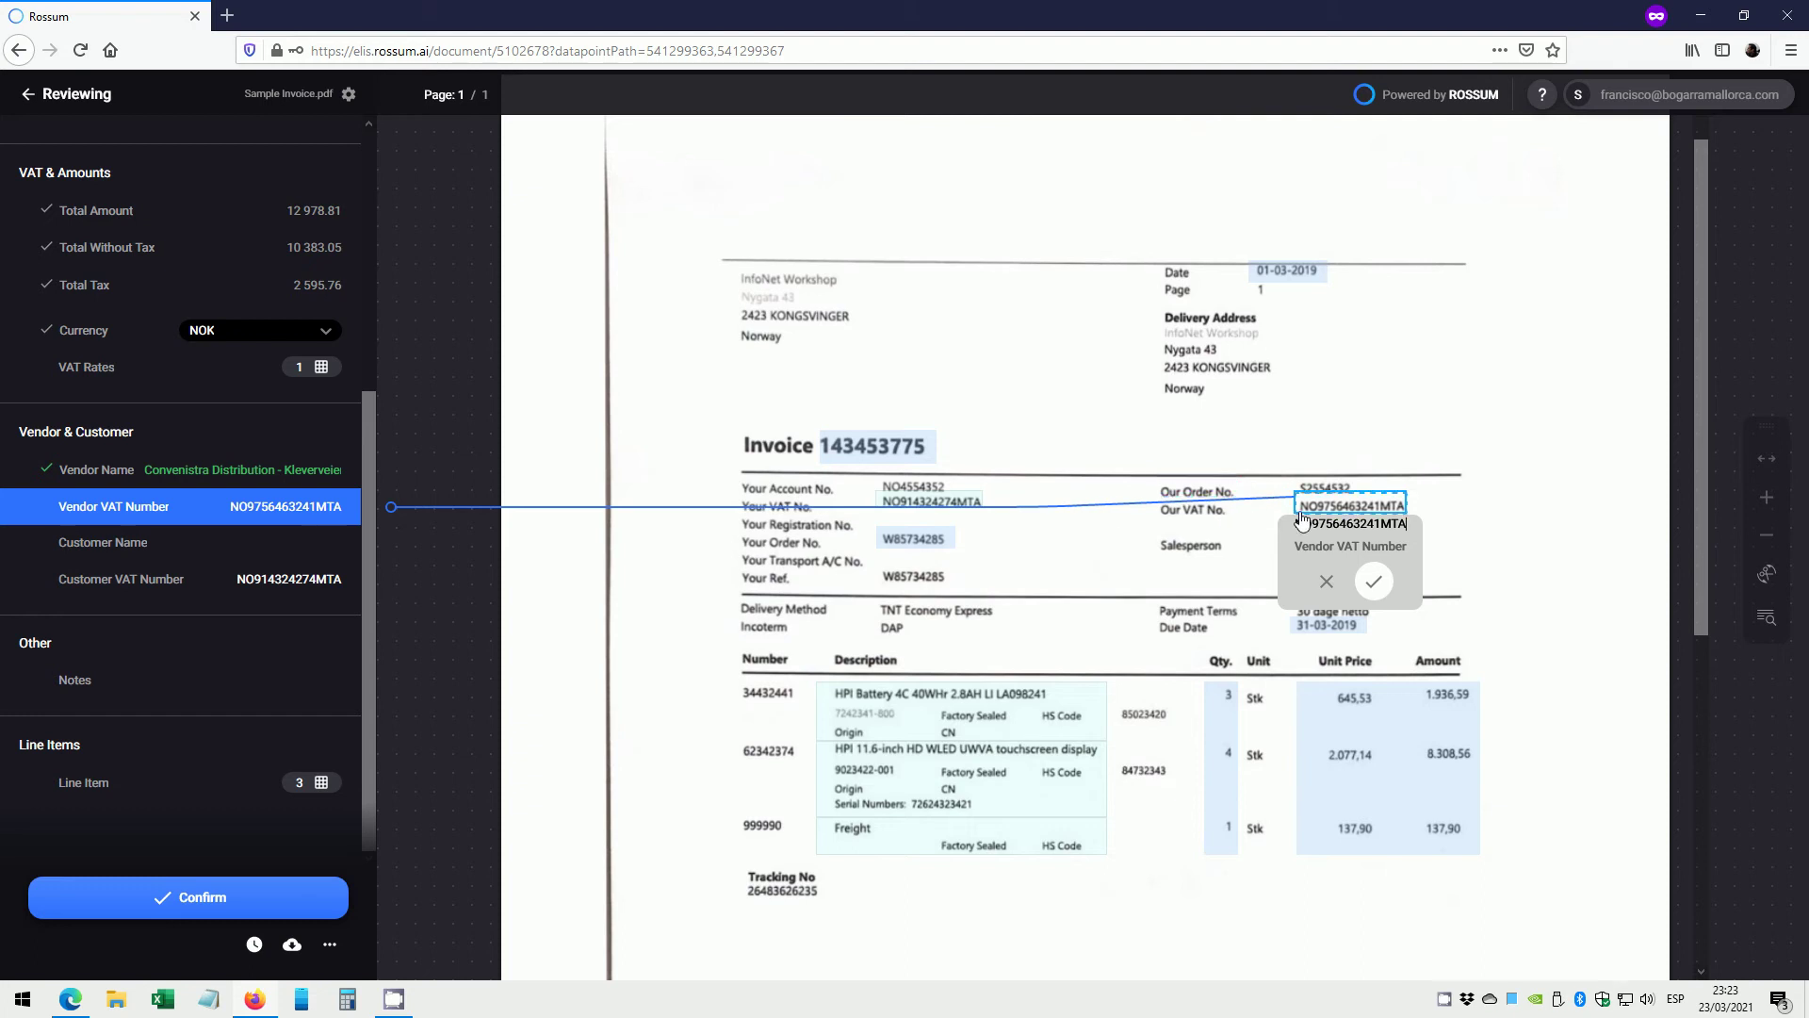
Validate the vendor and customer VAT numbers, and capture the customer name from the InfoNet Workshop line in the invoice header.
left_click(1373, 583)
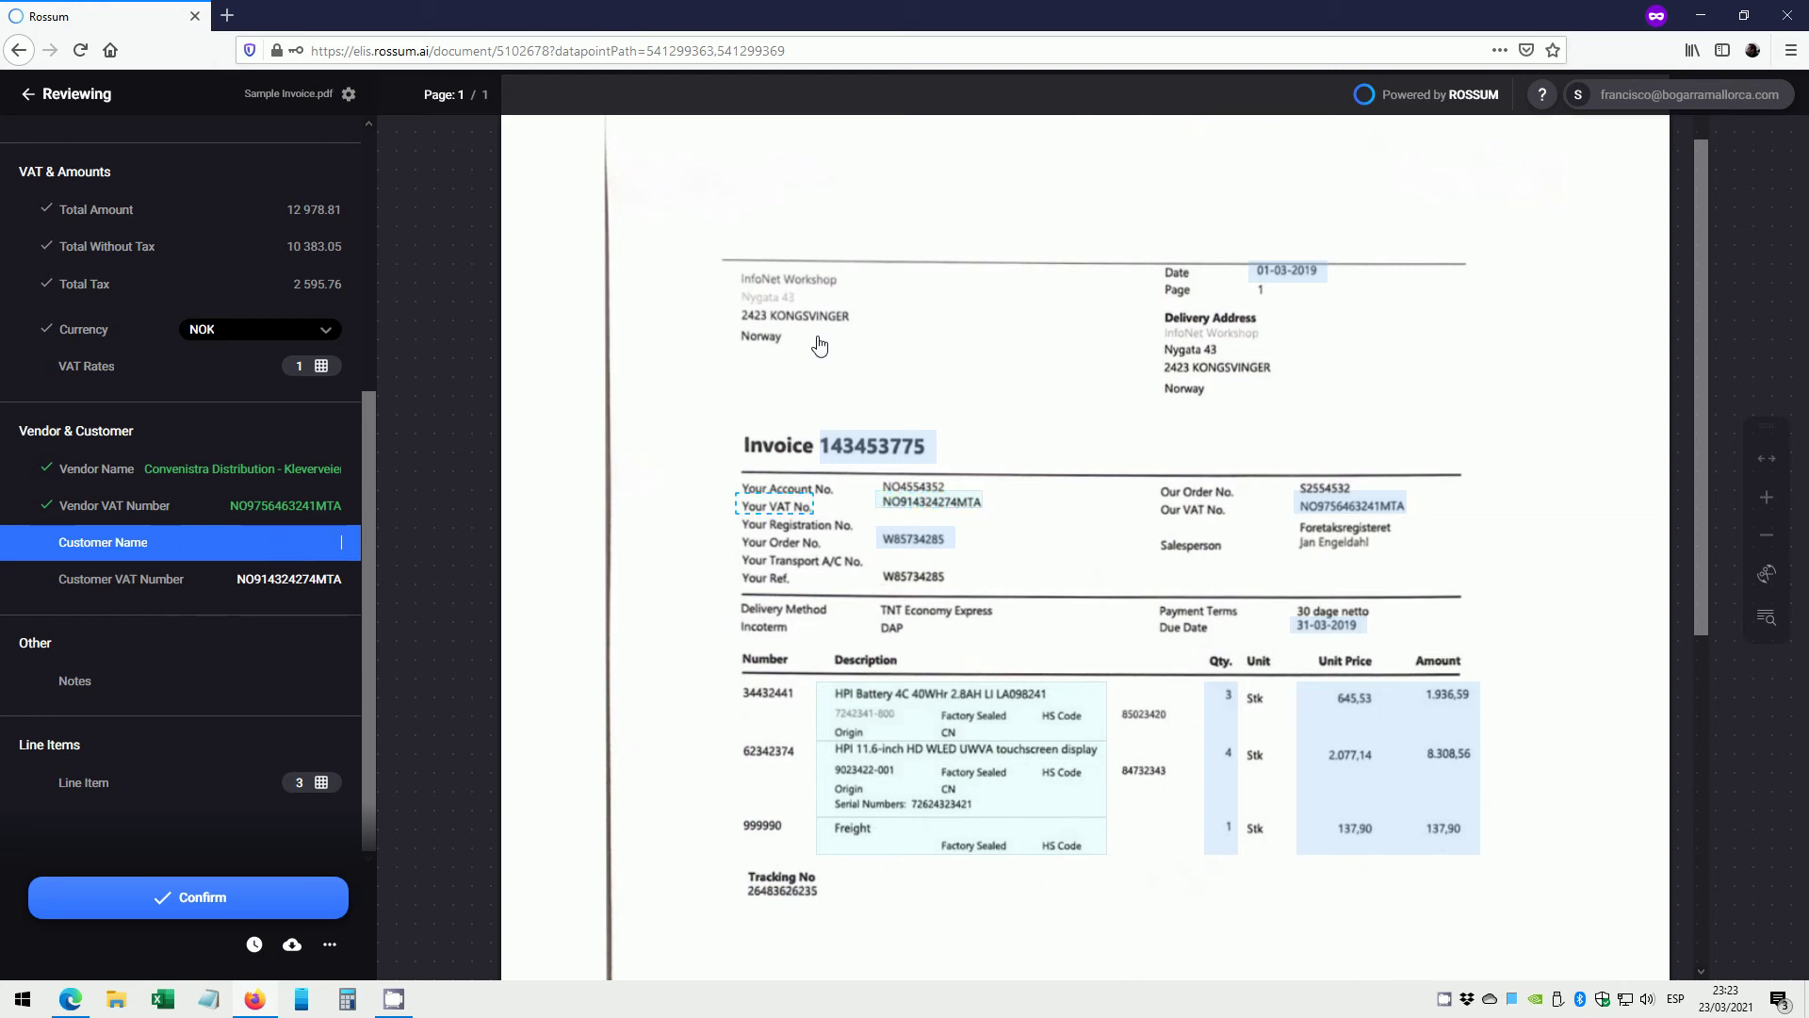
left_click(811, 283)
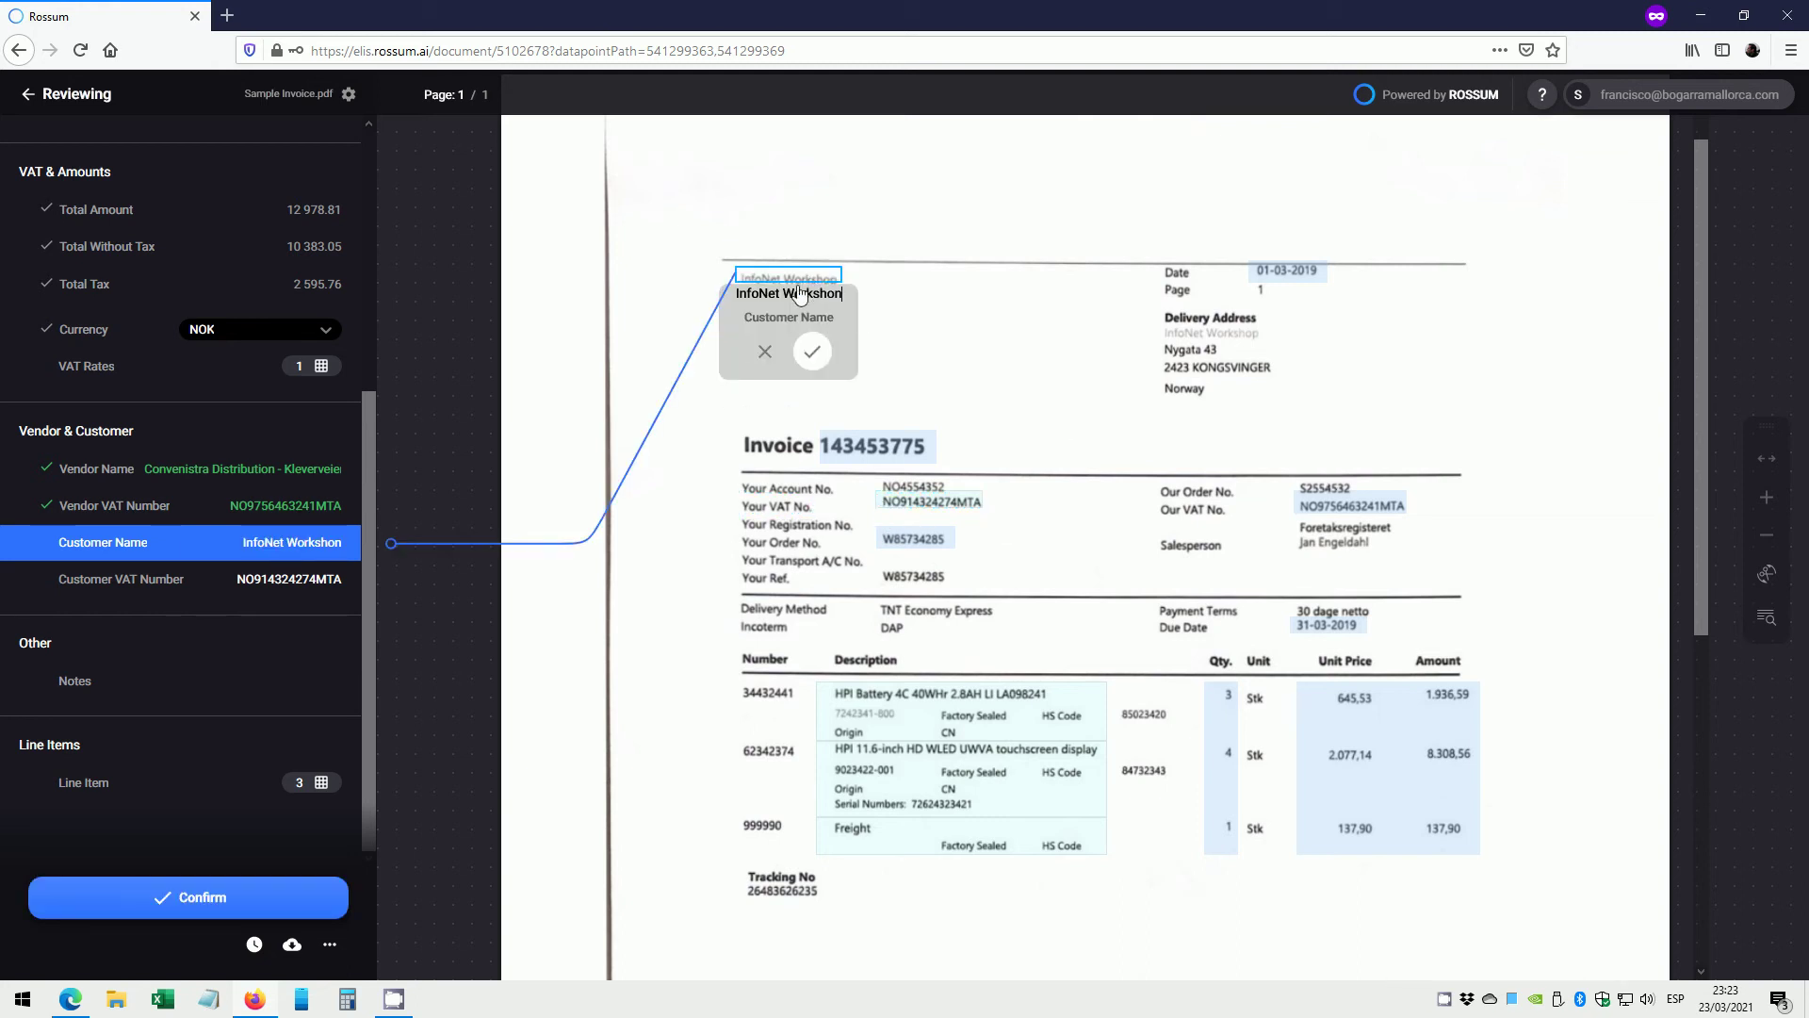
left_click(812, 355)
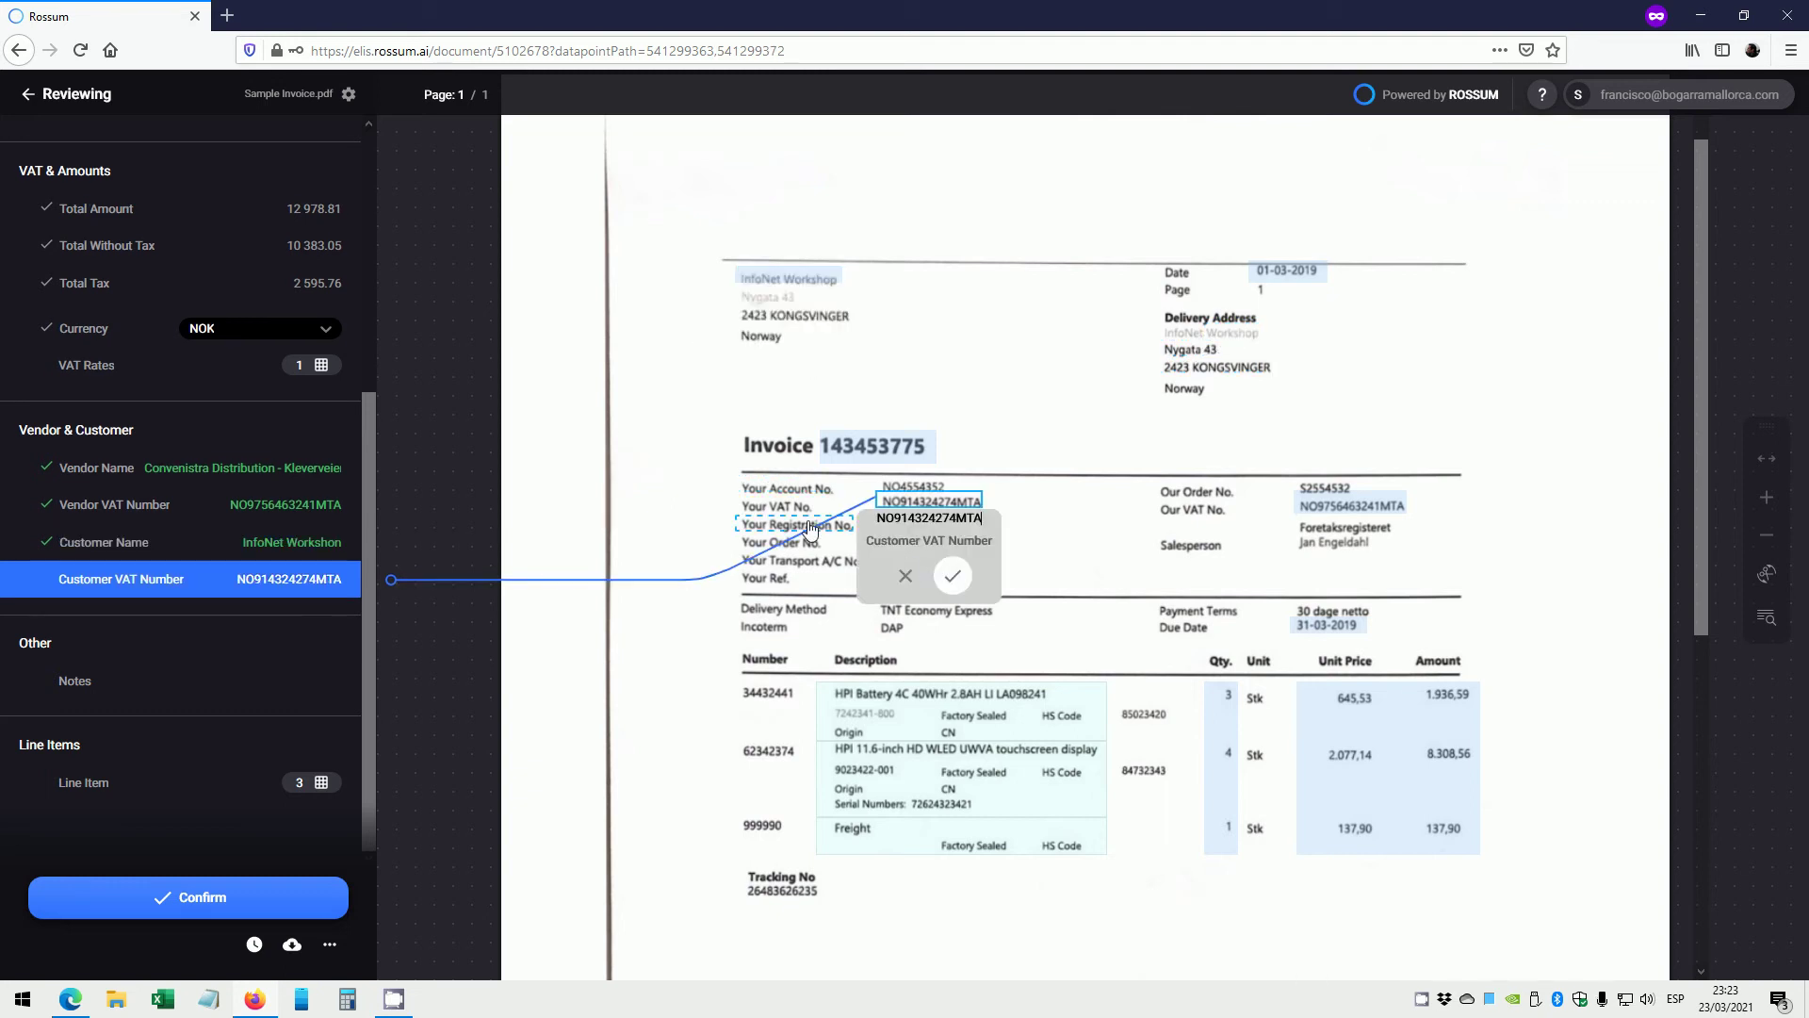
left_click(953, 576)
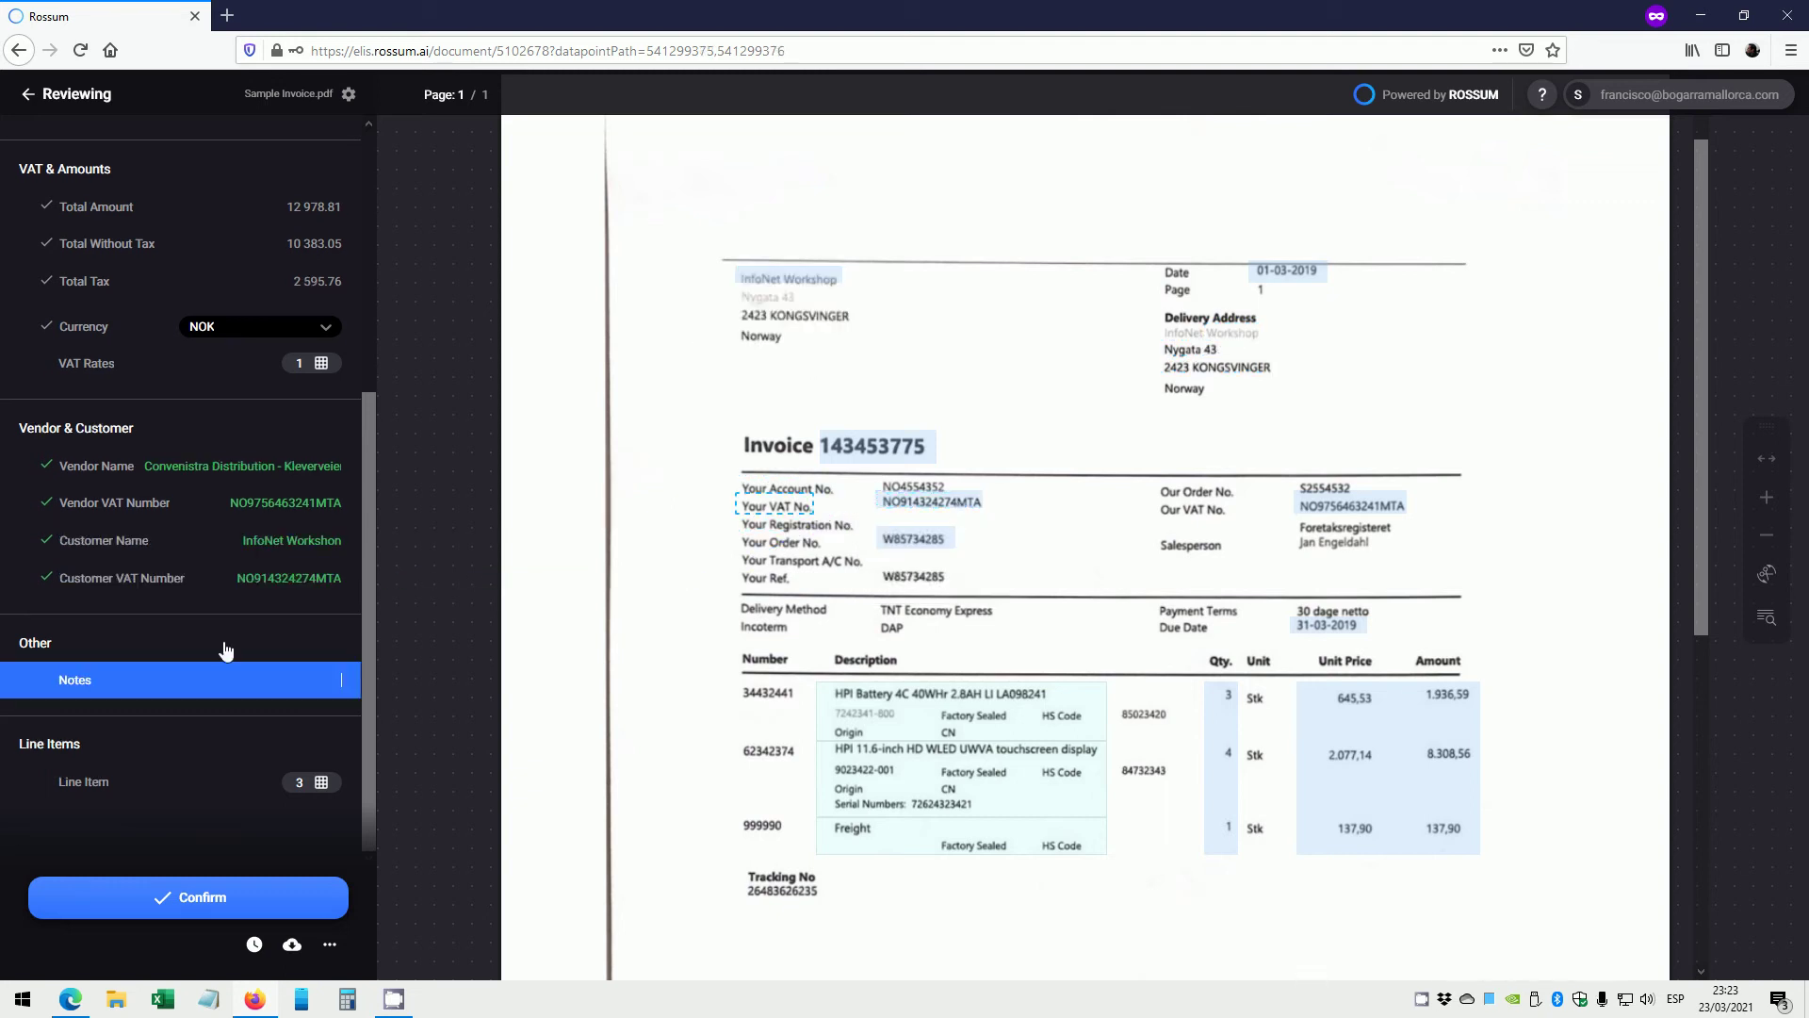
Open the line items of the sample invoice, check the first line's description and confirm the document.
left_click(321, 782)
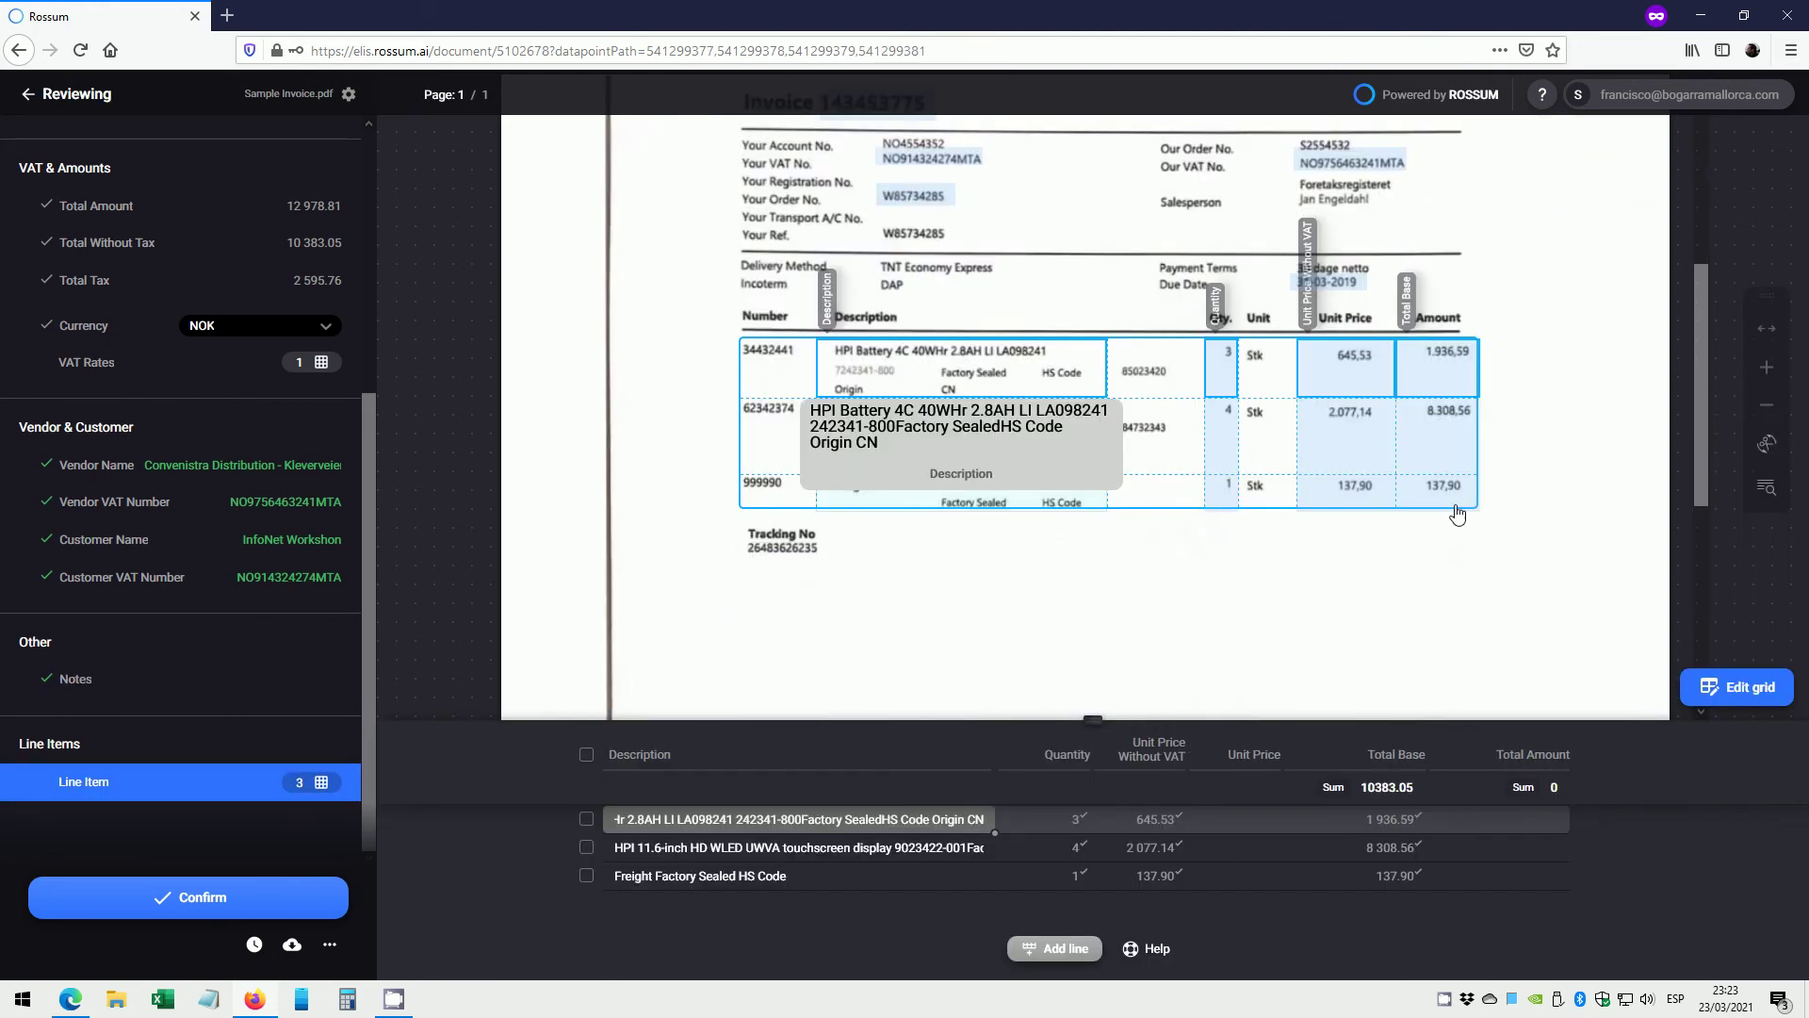
mouse_move(1036, 494)
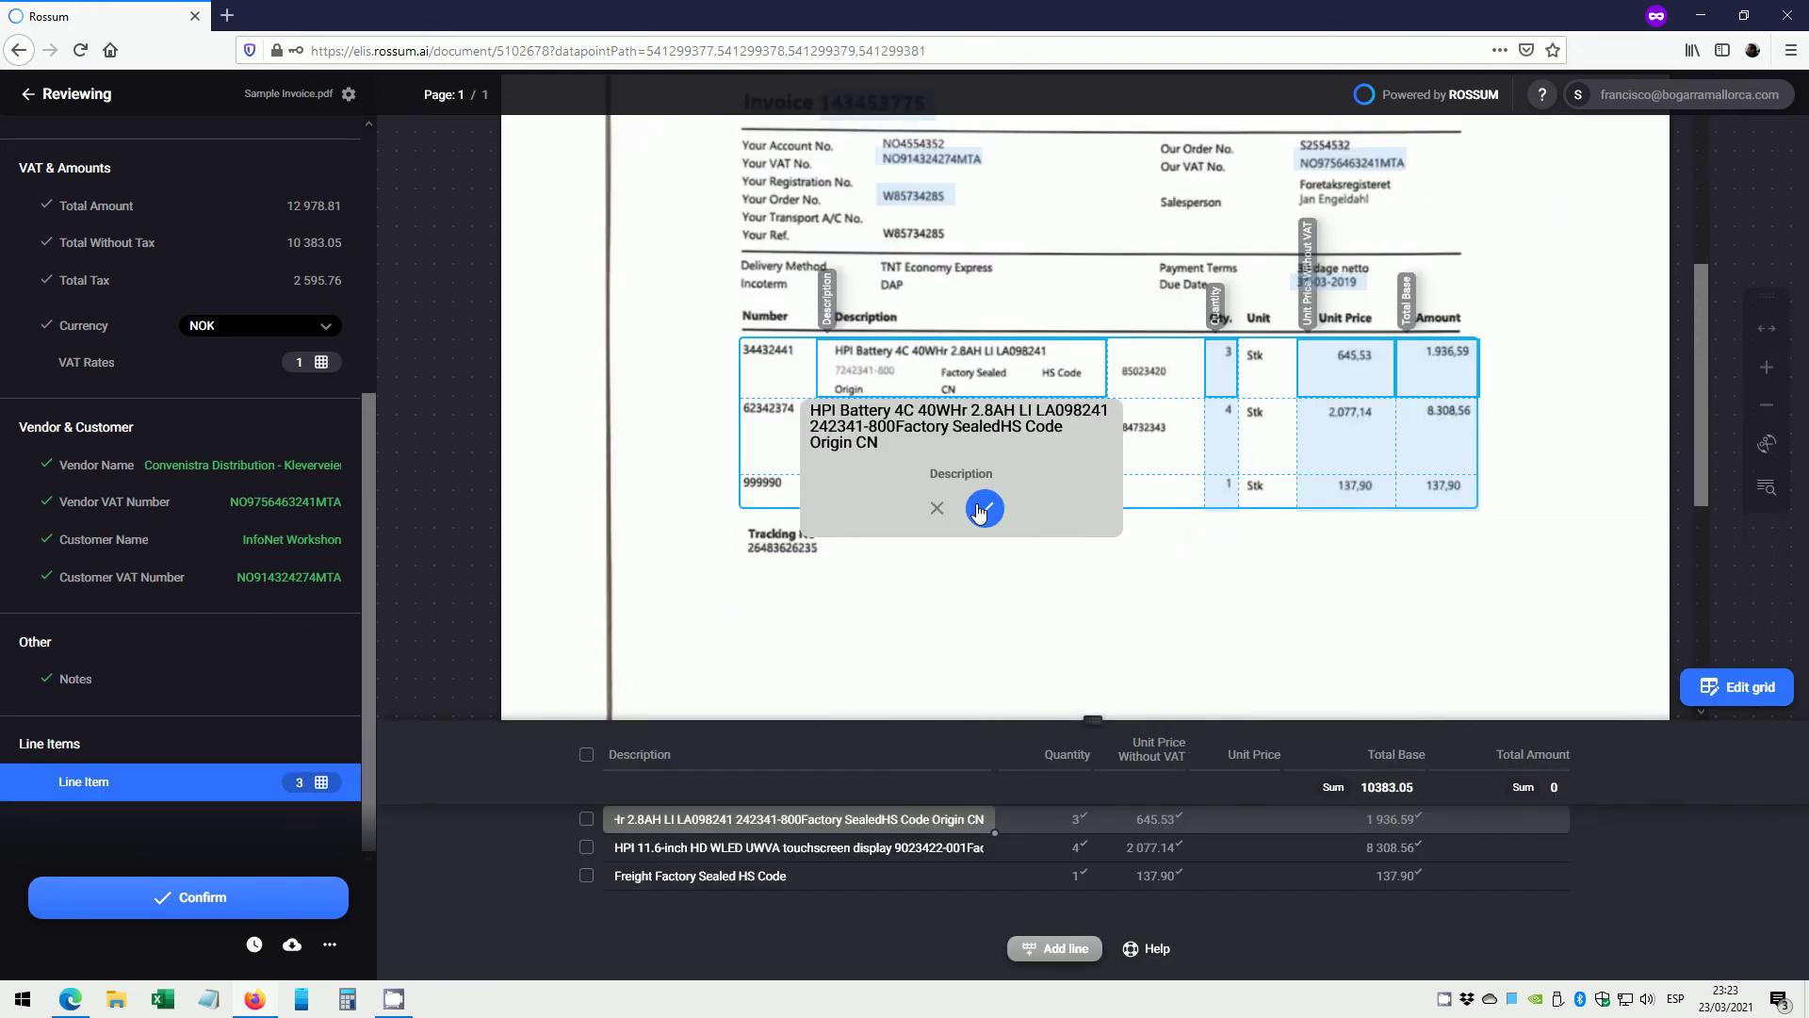
left_click(236, 900)
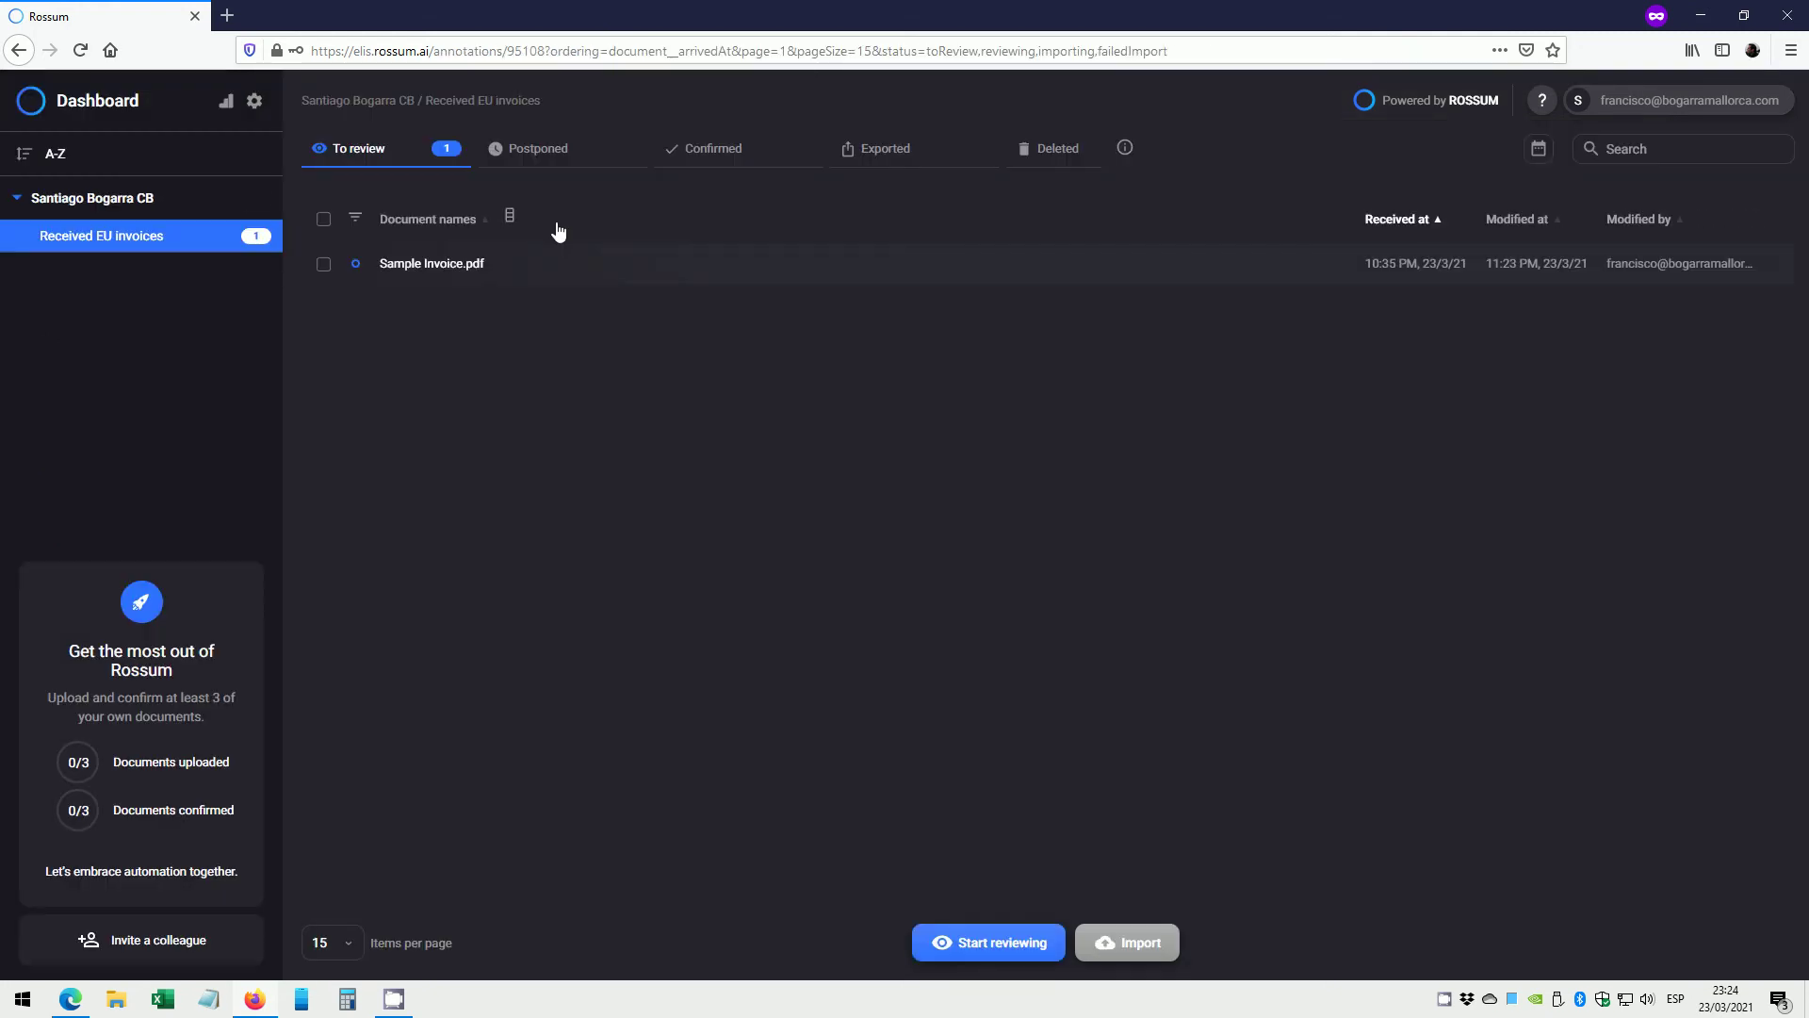
Import Factura - V2100808.pdf and INV-931637(1).pdf from the desktop into the Received EU invoices queue.
left_click(1127, 942)
left_click(919, 443)
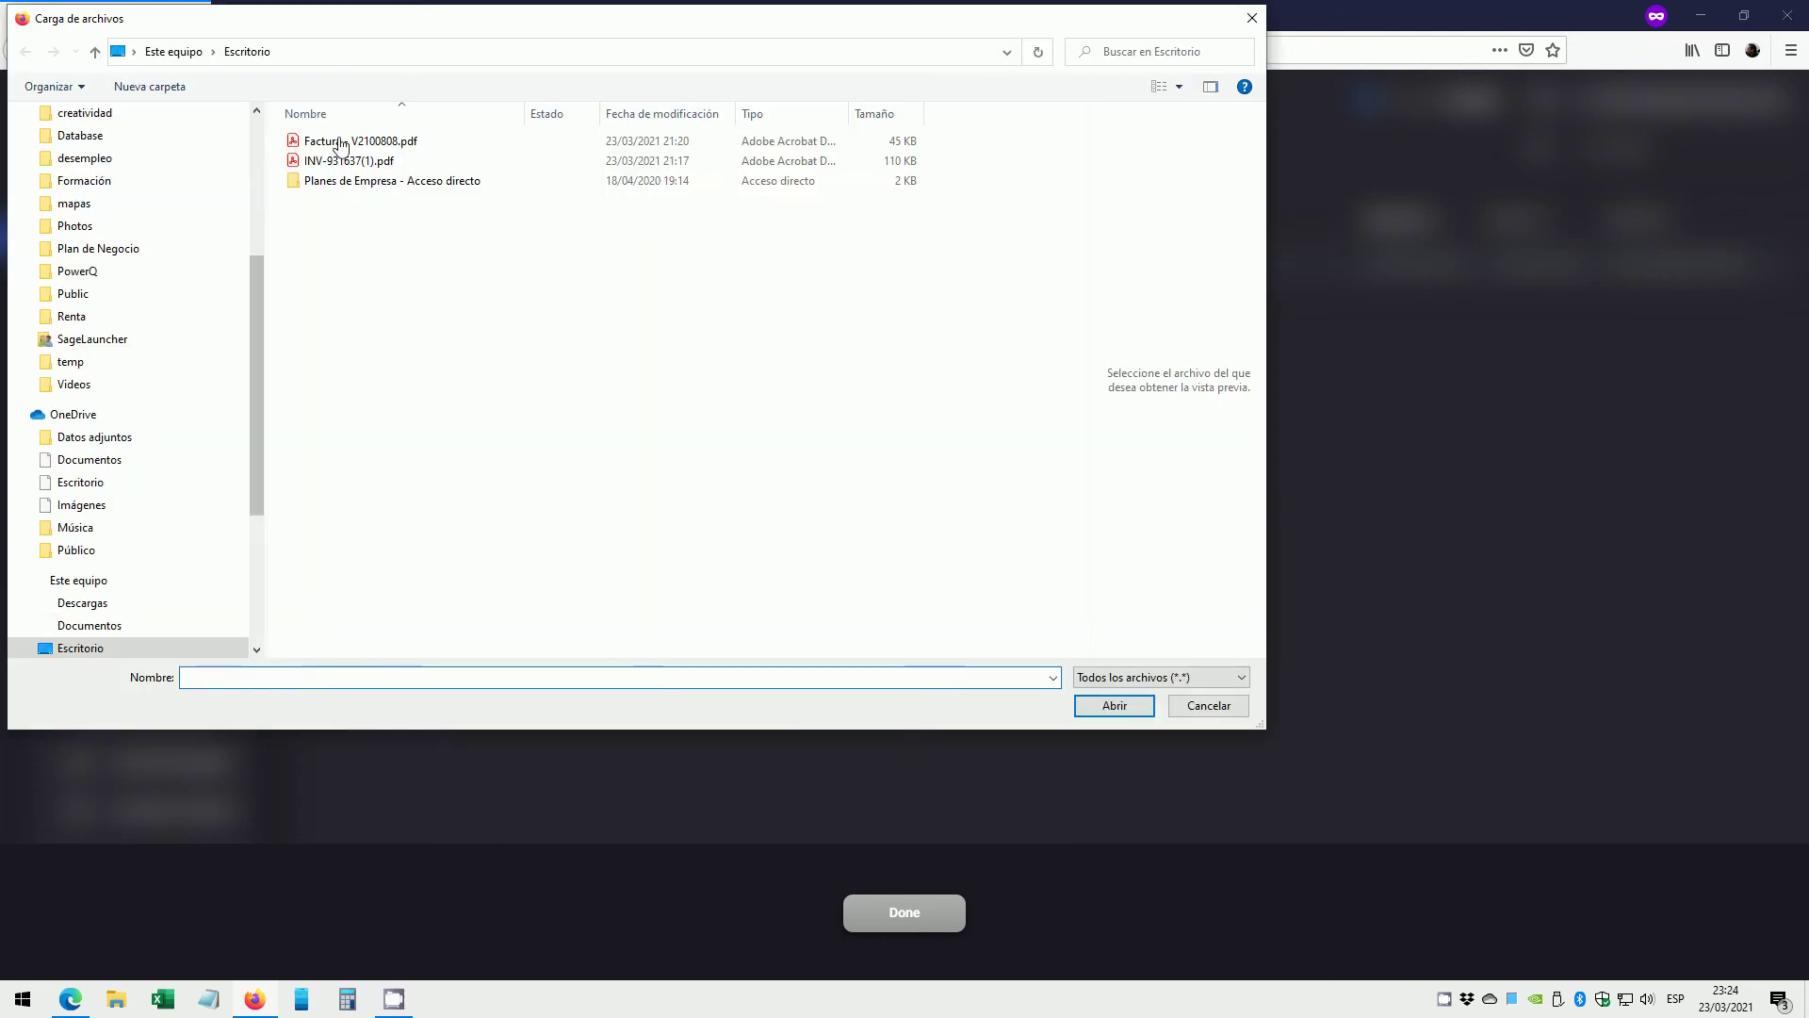
left_click(340, 142)
left_click(349, 162, "ctrl")
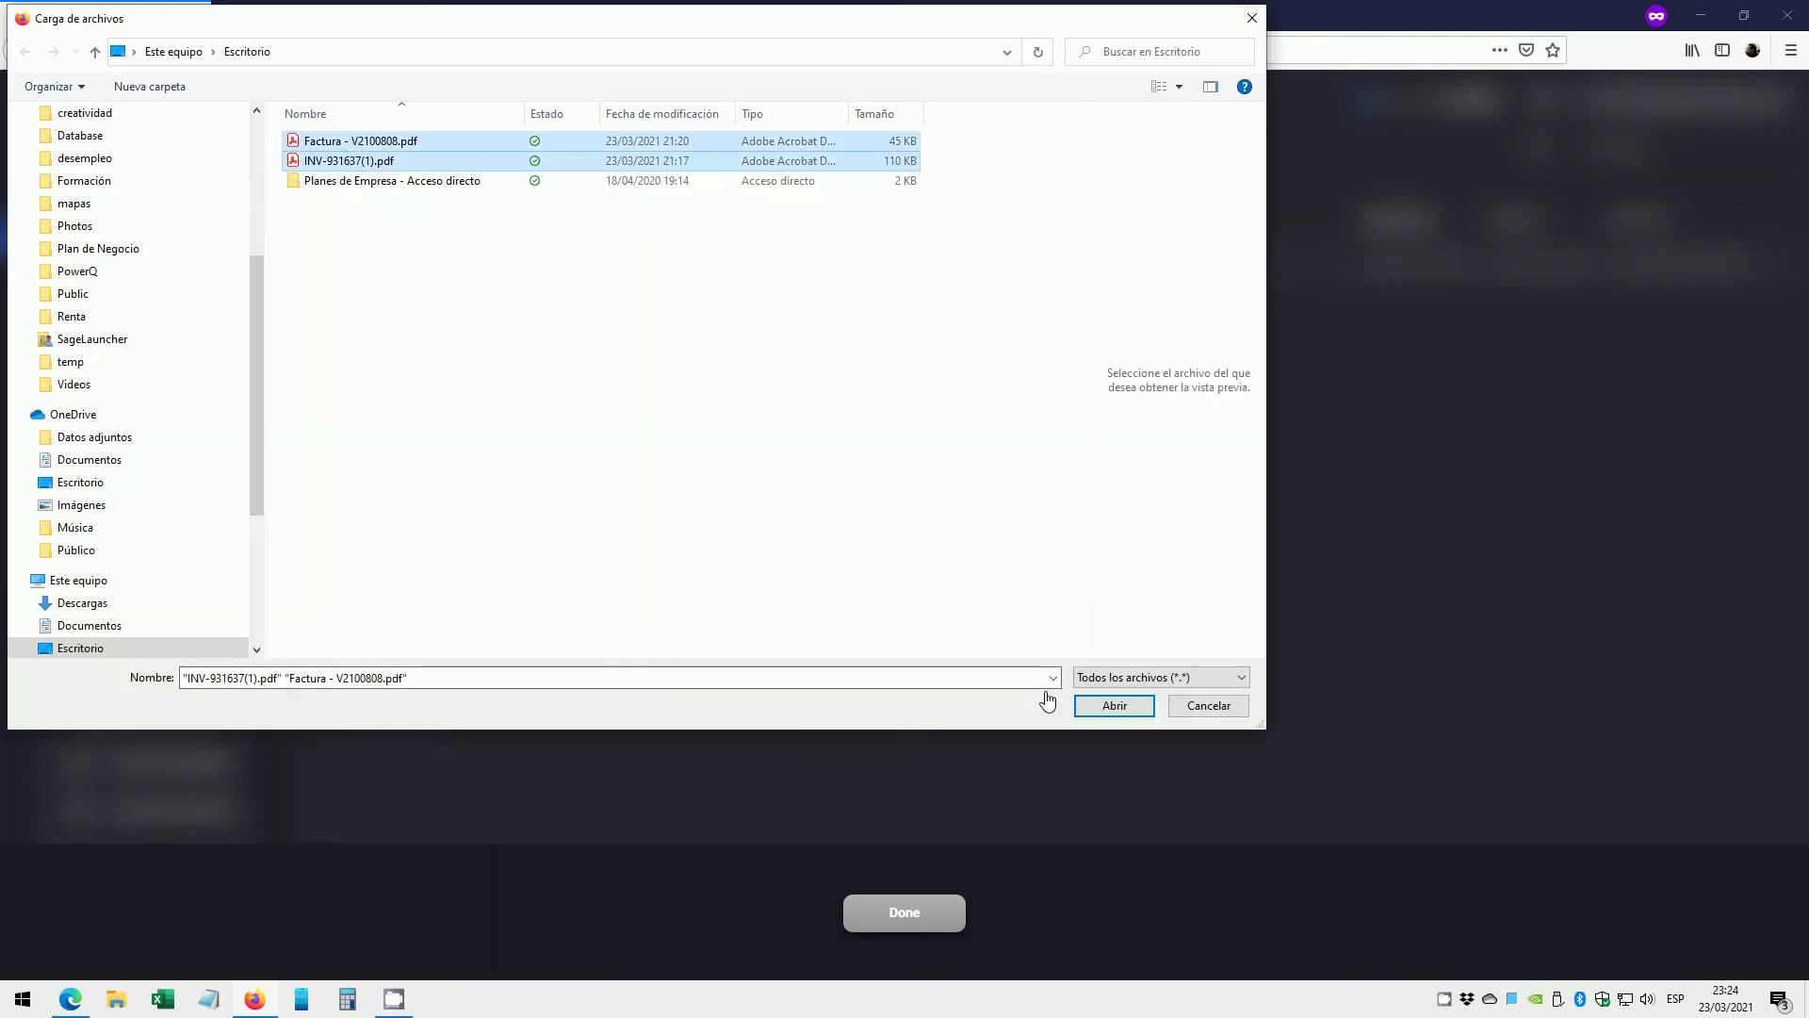
left_click(1114, 705)
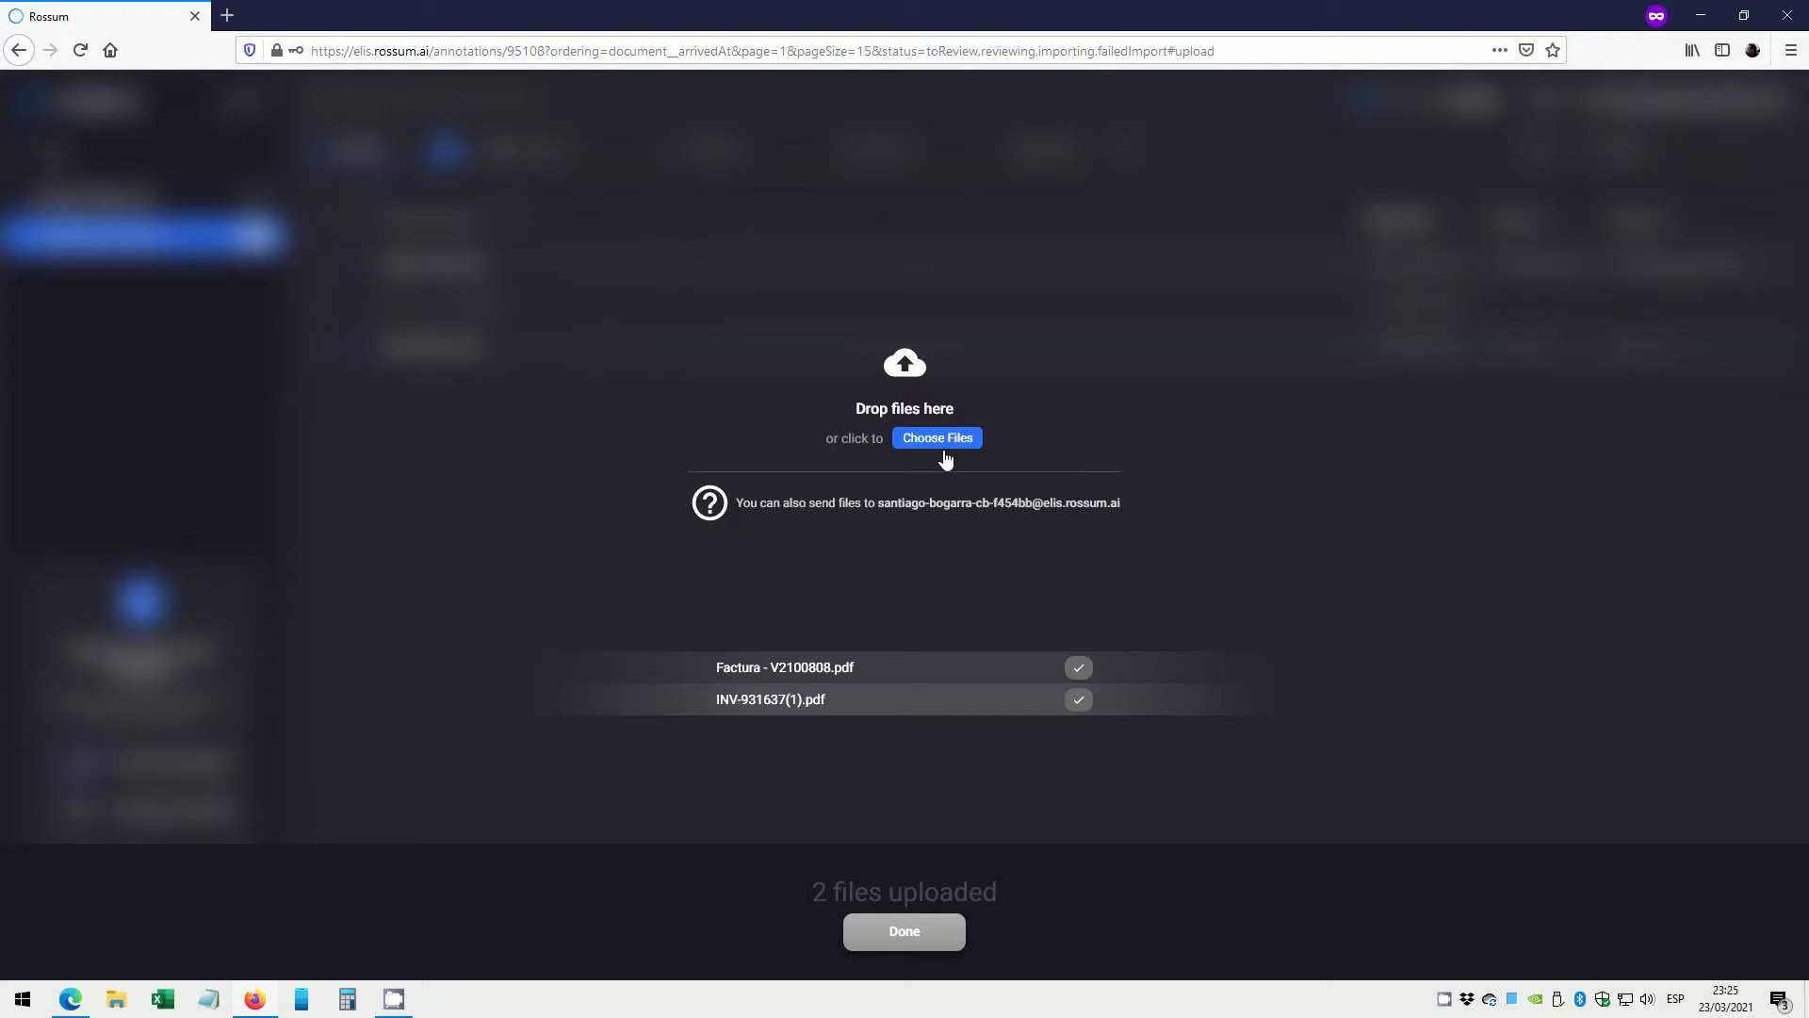
Upload 01F200000501.PDF from the desktop as a further document and finish the import.
left_click(942, 438)
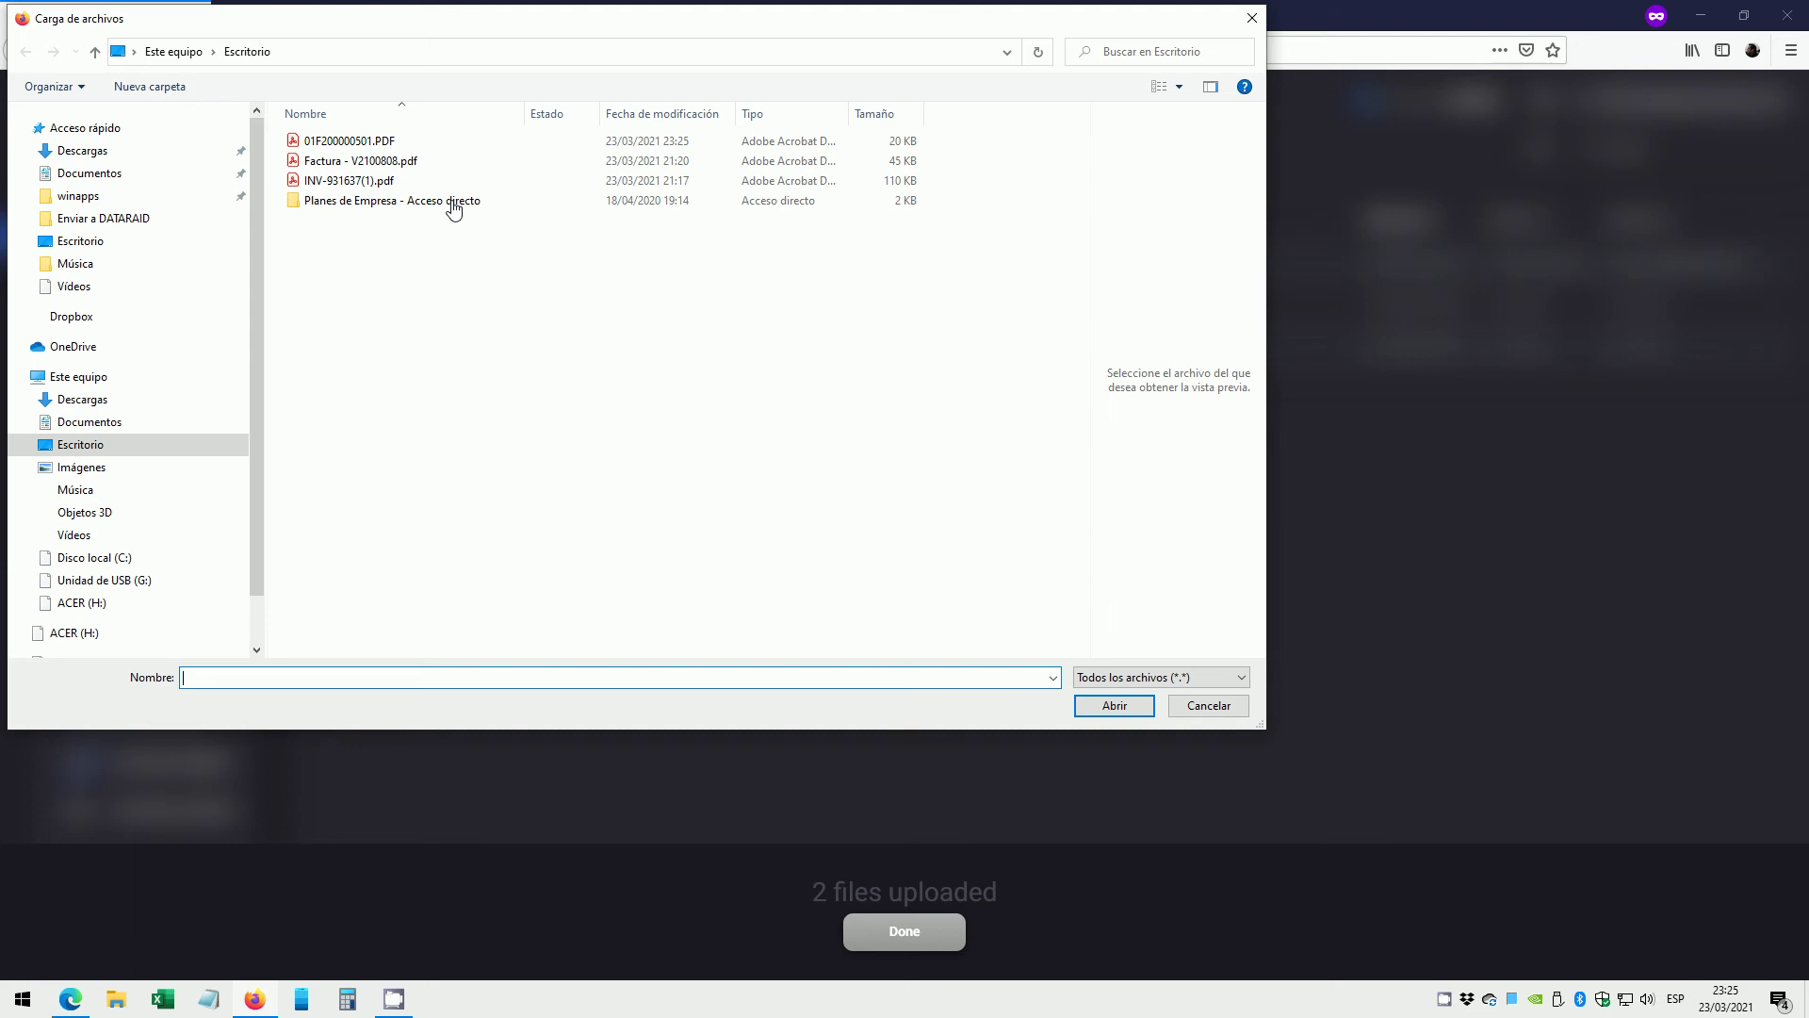
left_click(350, 142)
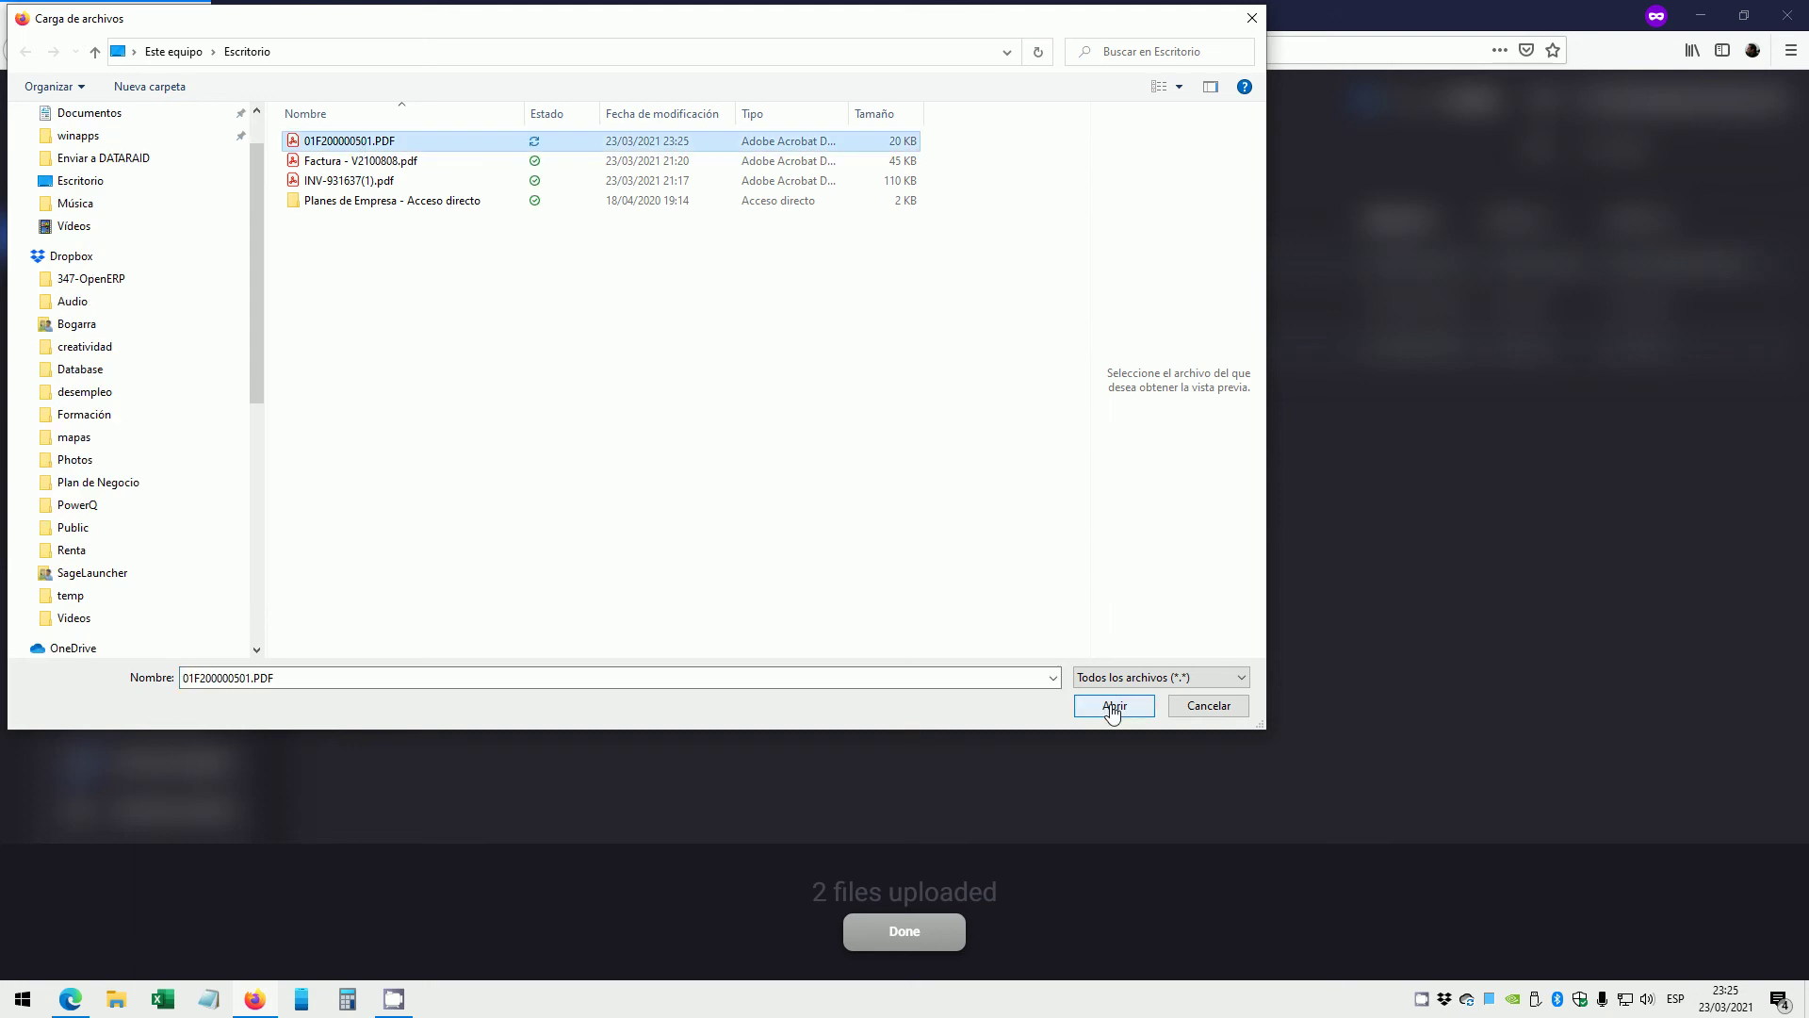
left_click(1112, 706)
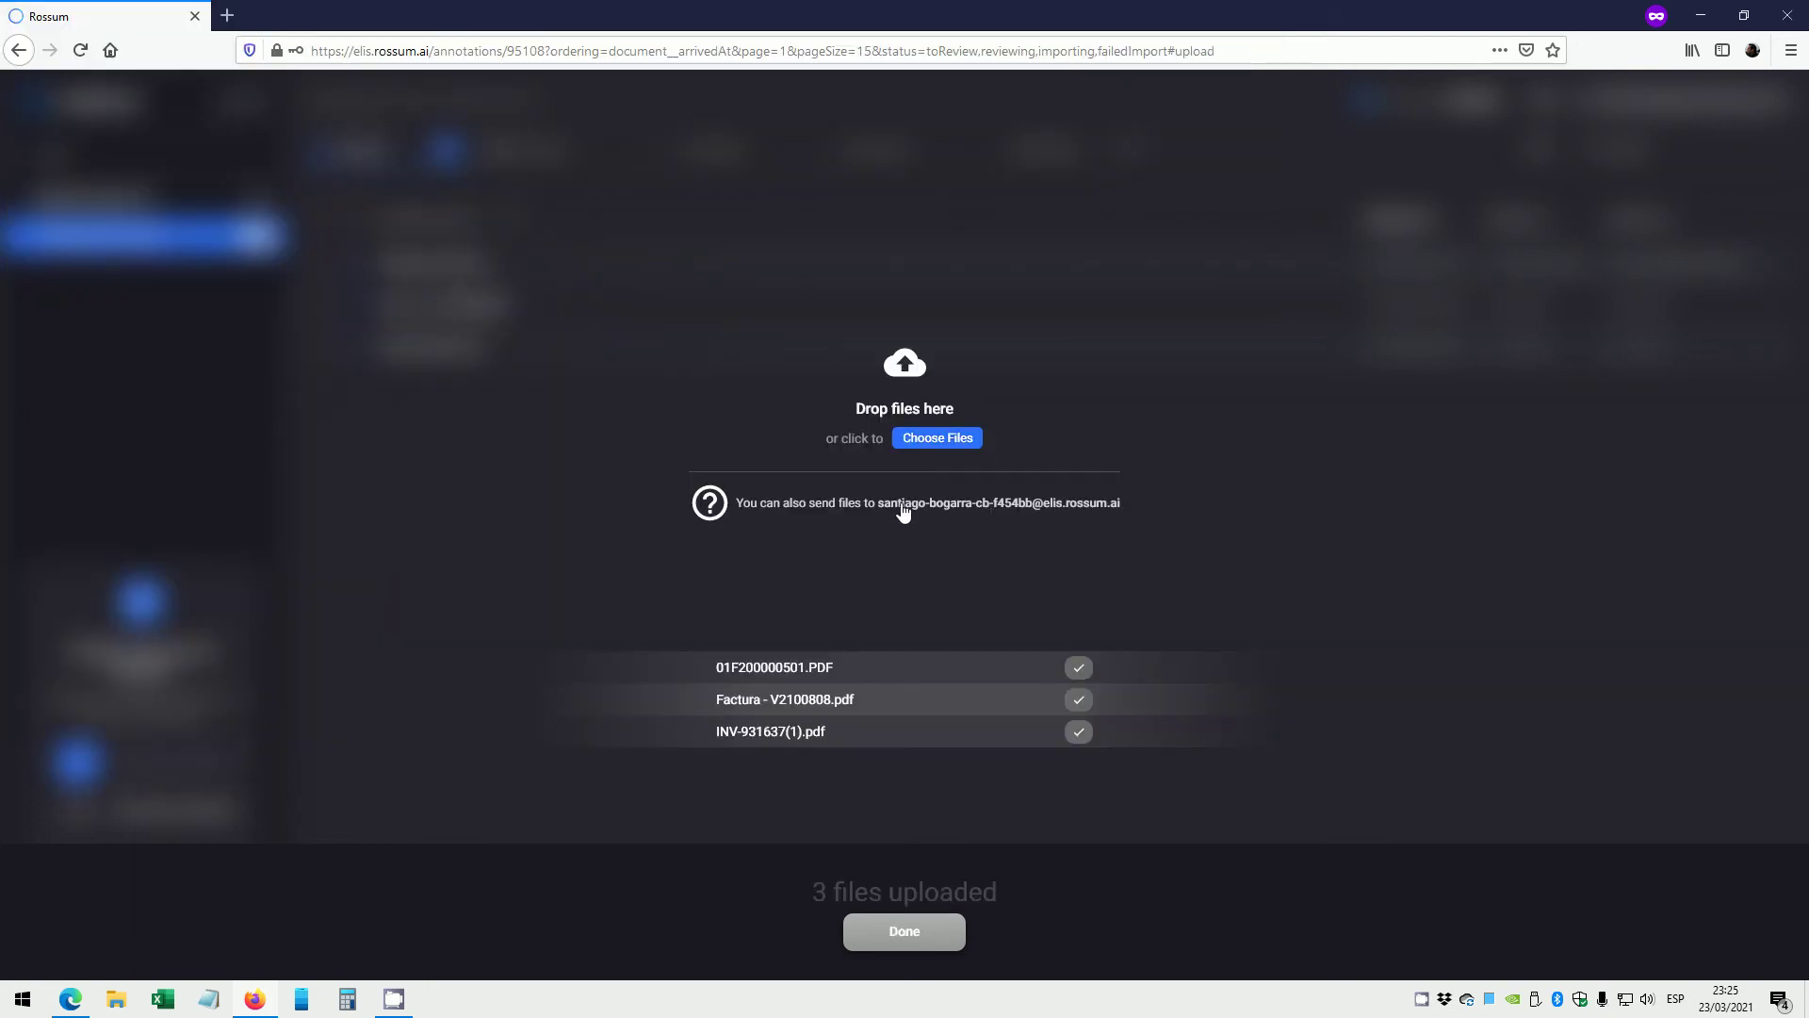
left_click(941, 933)
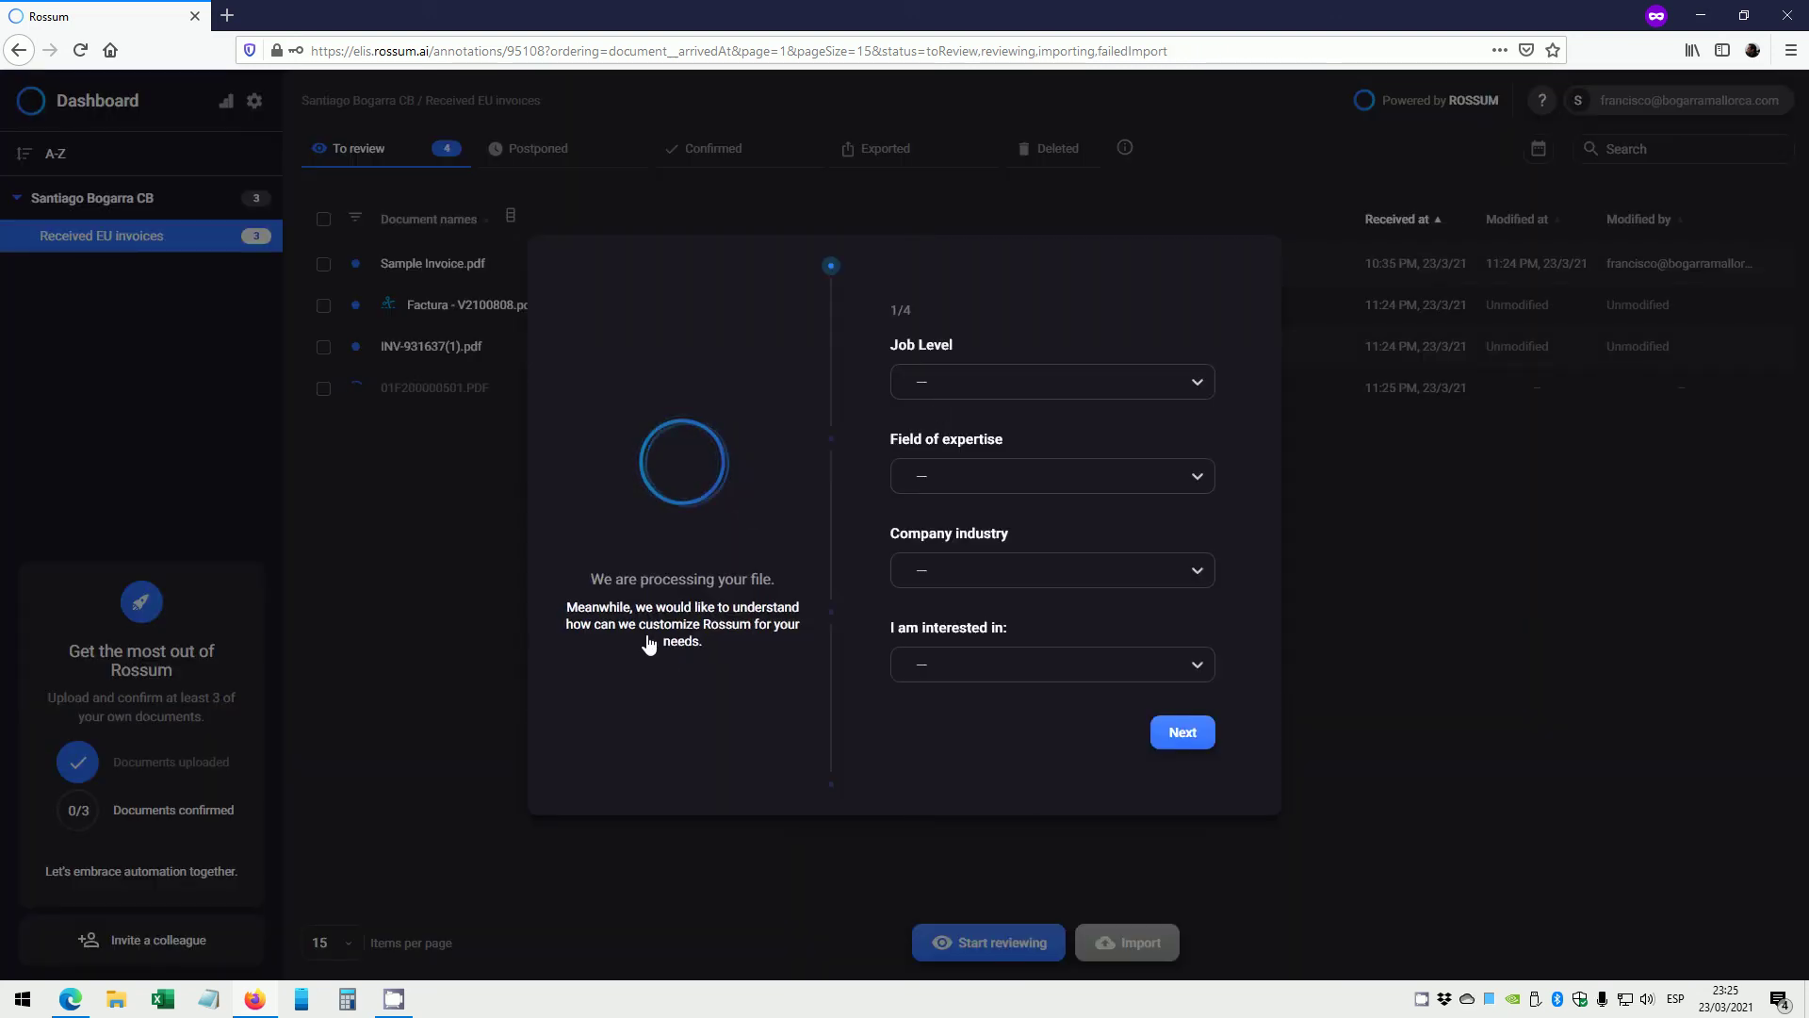
Answer the survey's first page with Individual, Accounting & Finance, Accounting & Accounting Services and interest in what Rossum can bring to the company.
left_click(1171, 743)
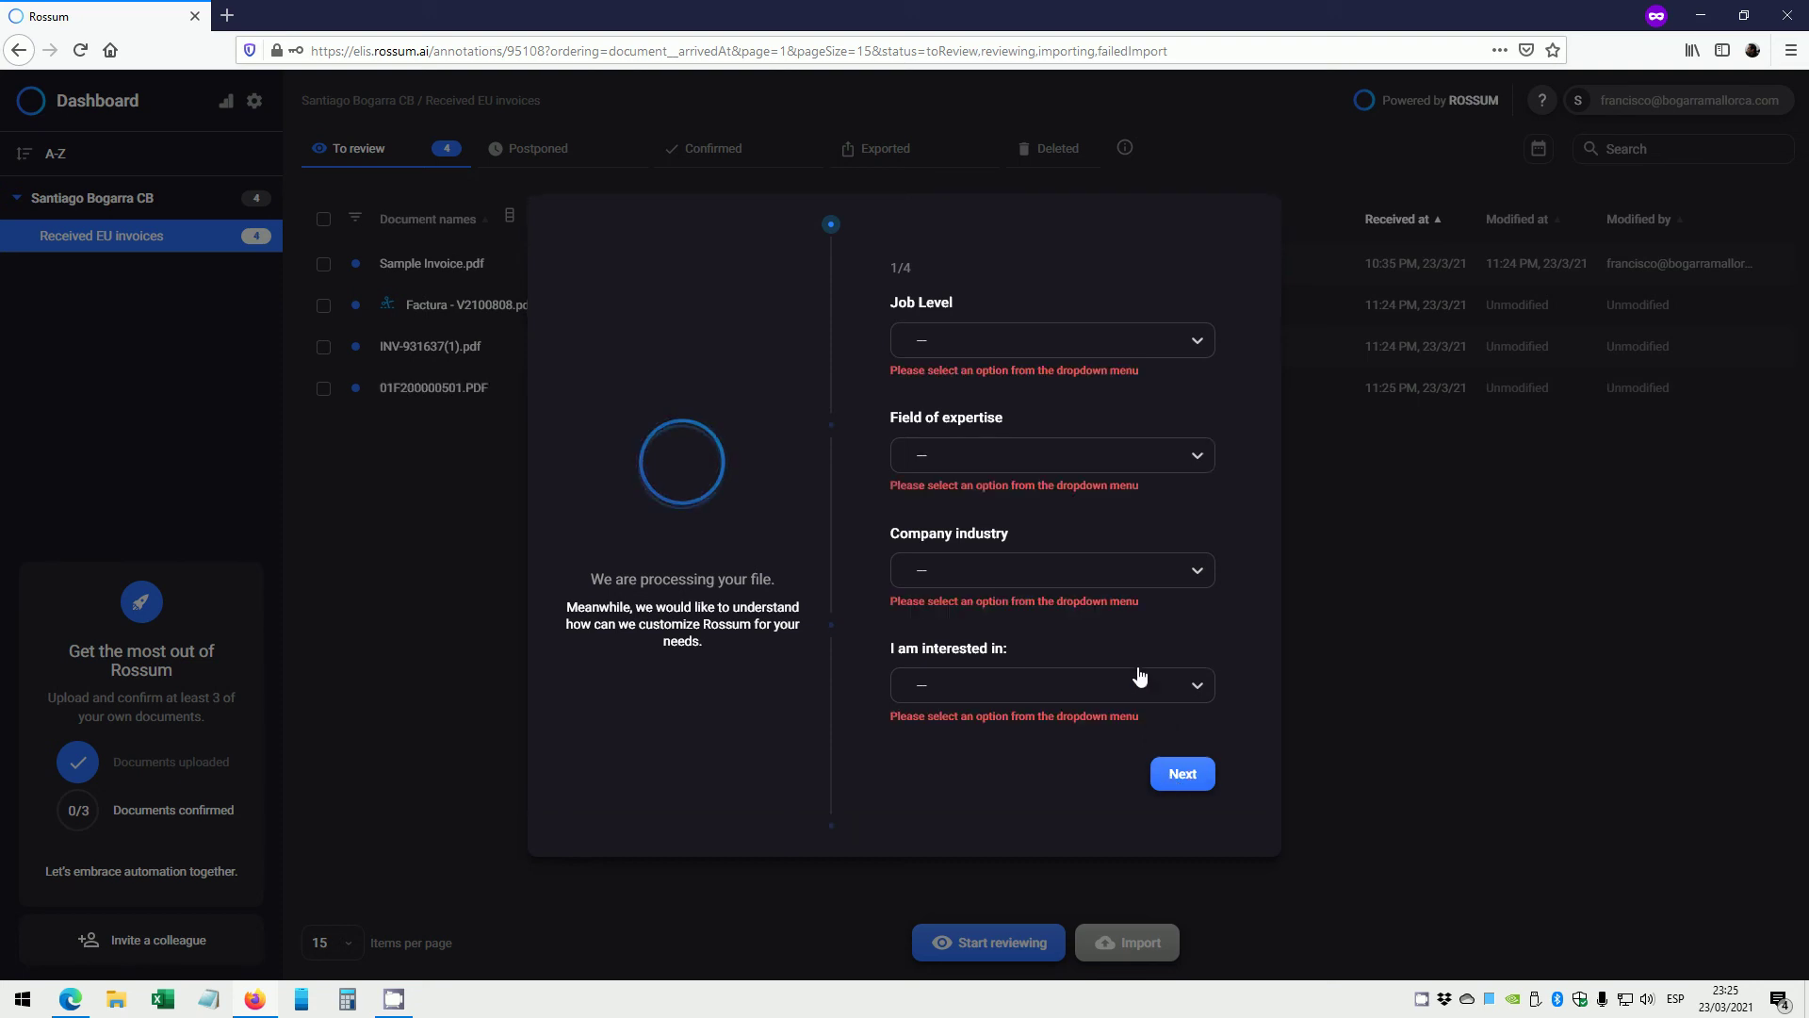
left_click(956, 347)
left_click(954, 422)
left_click(972, 459)
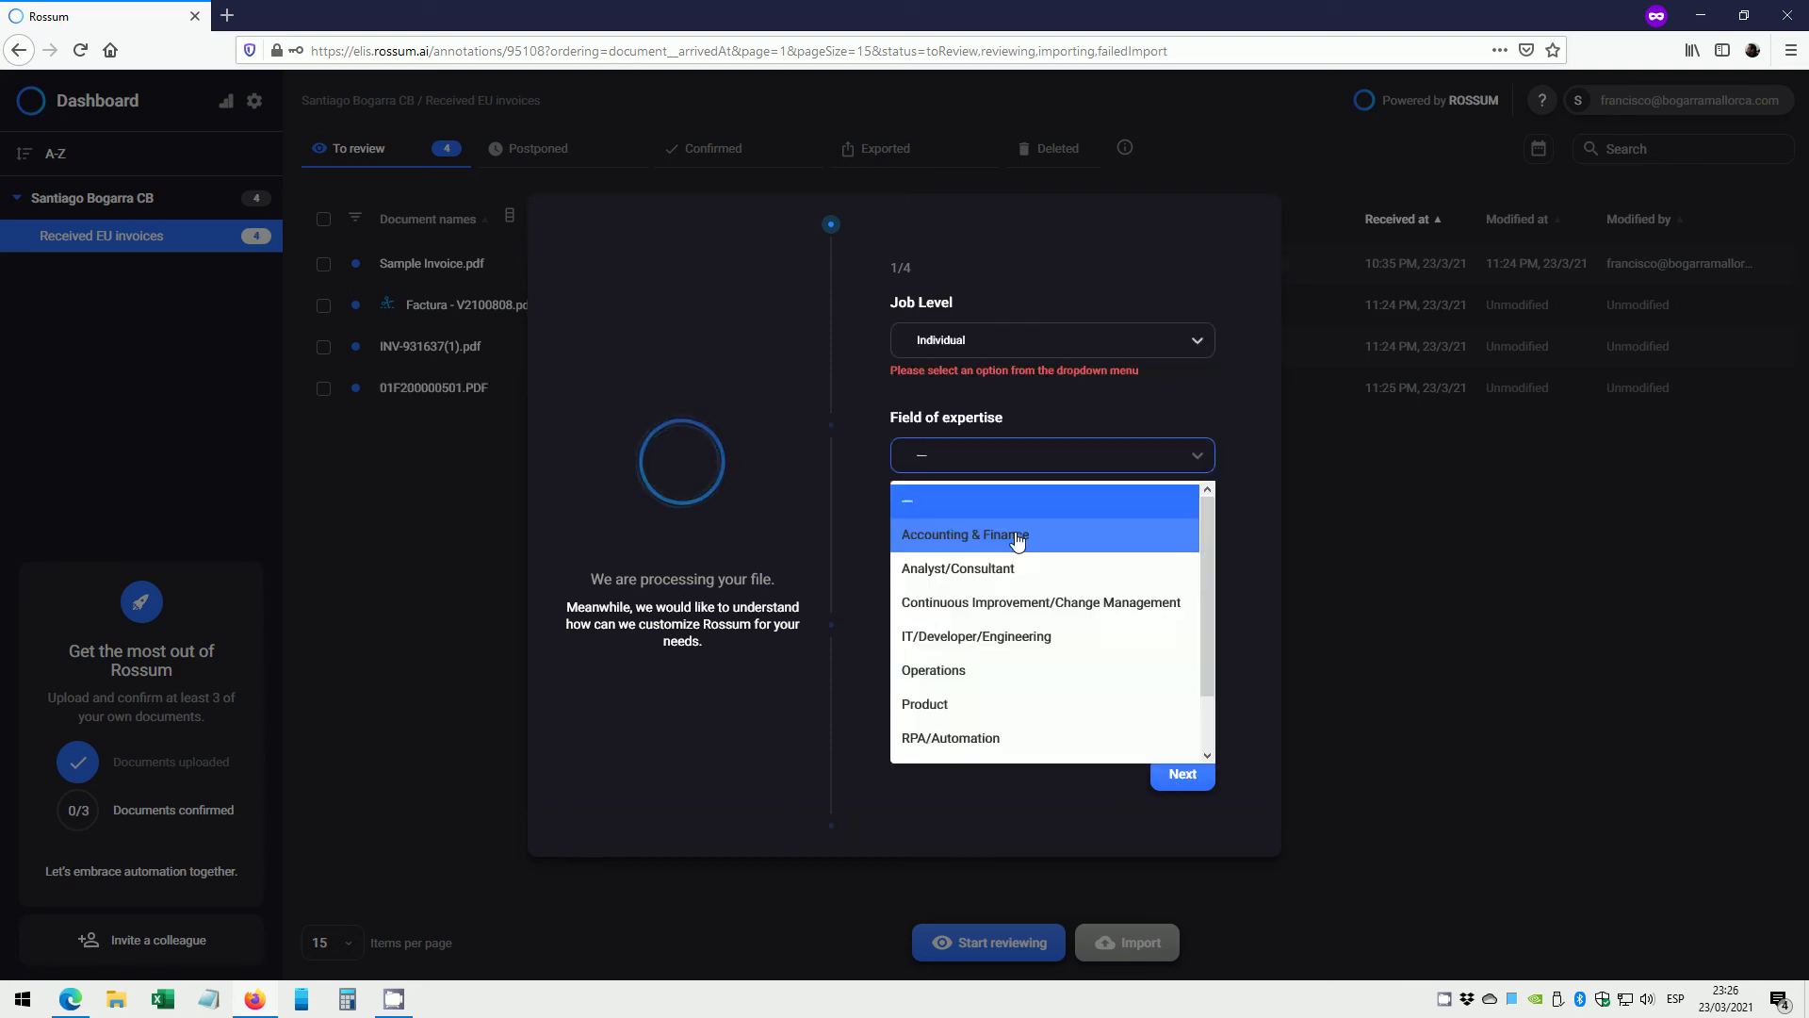
left_click(1018, 536)
left_click(1001, 570)
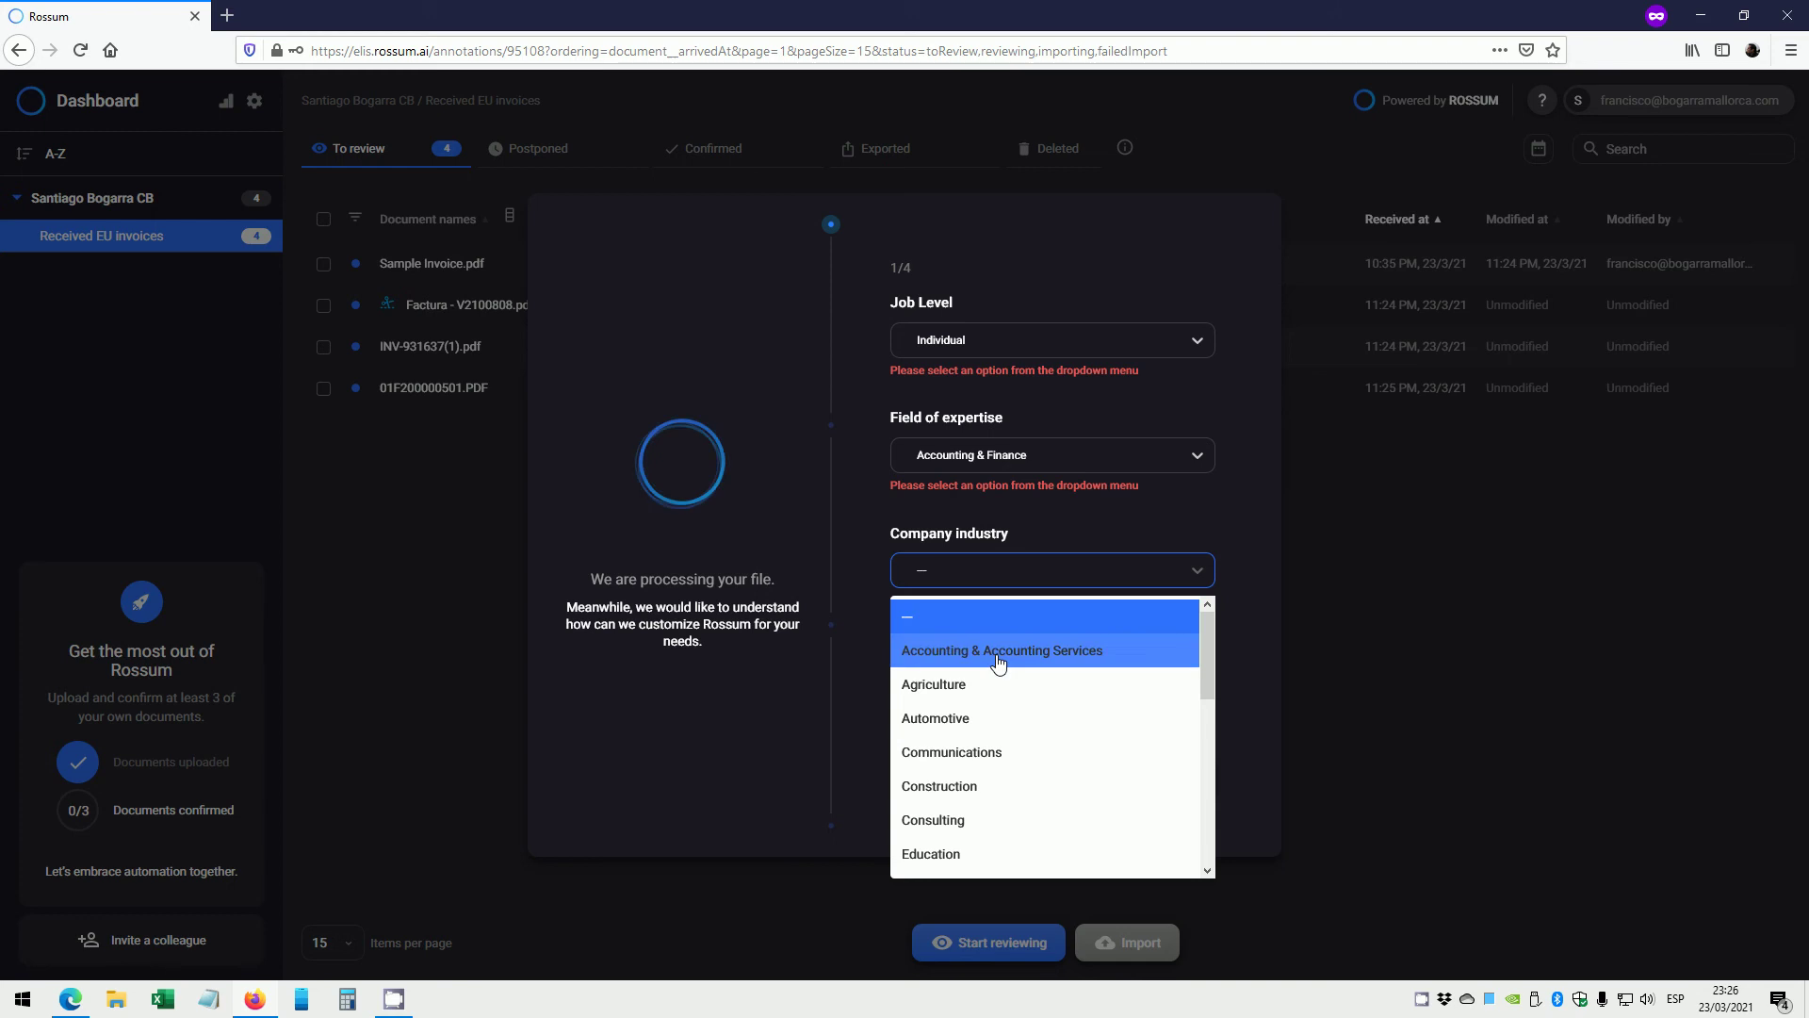
left_click(999, 650)
left_click(1091, 675)
left_click(937, 826)
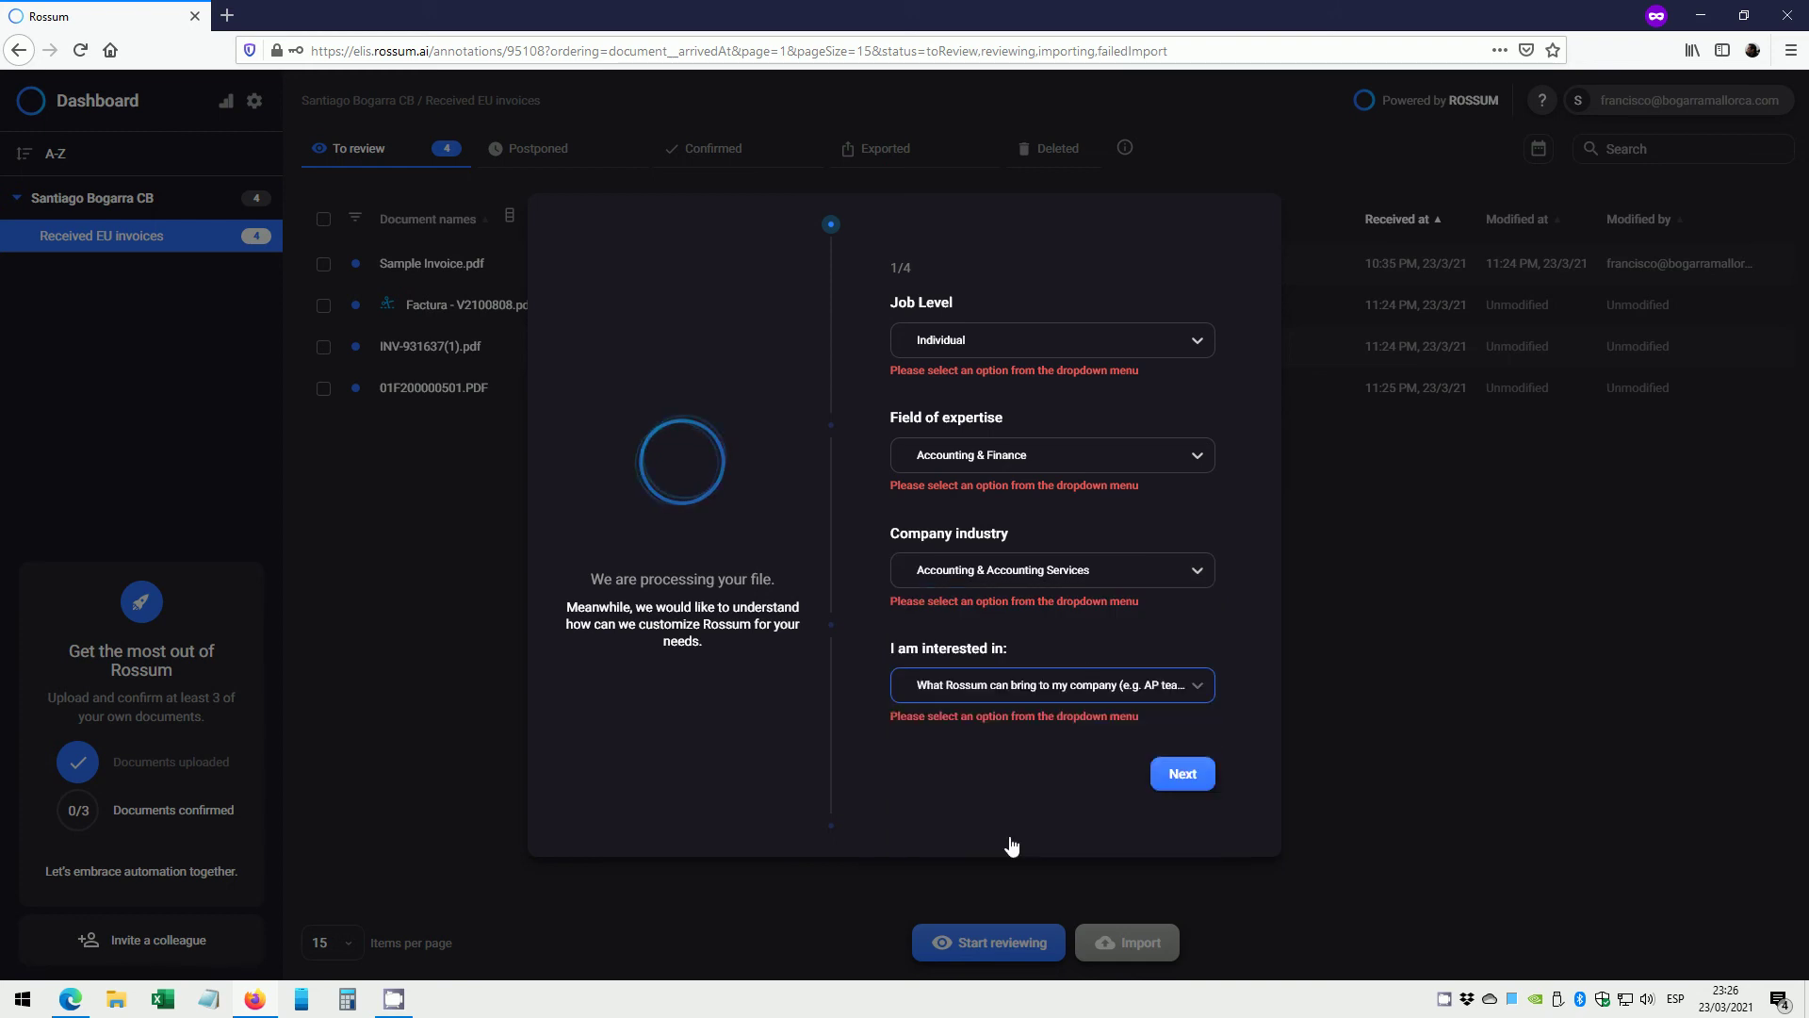
left_click(1186, 775)
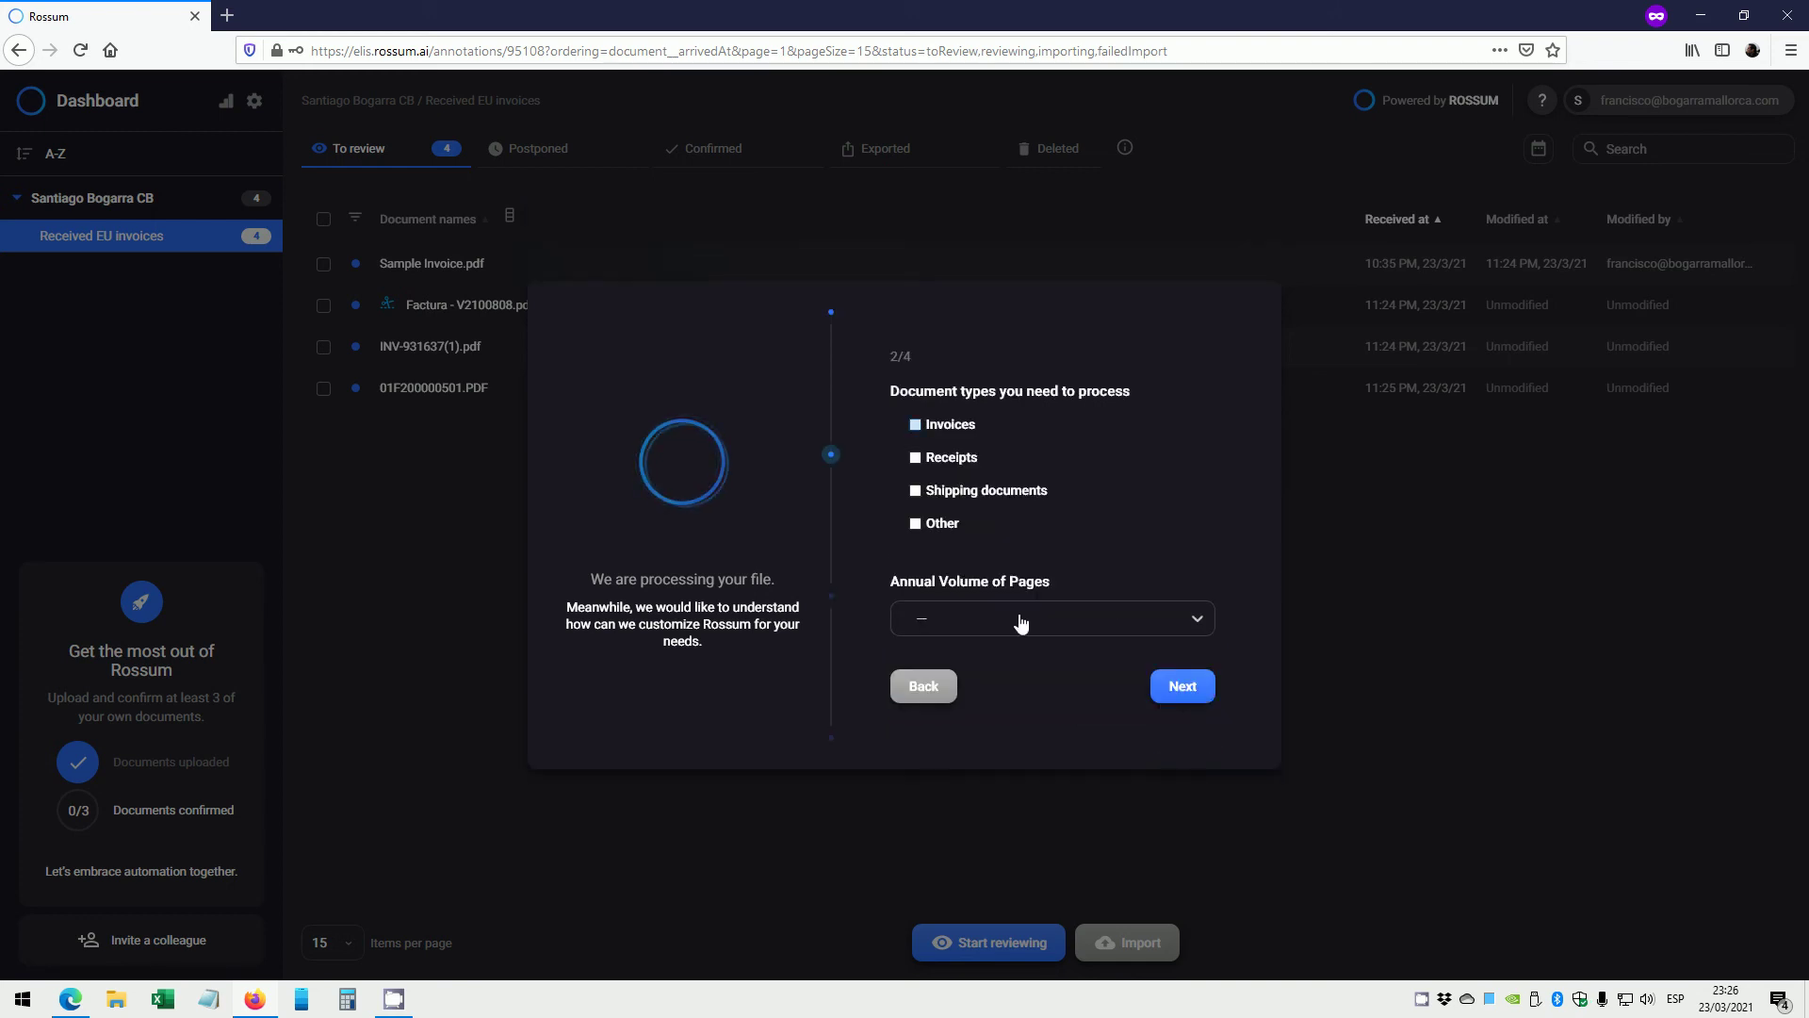
Choose an annual volume of pages on the survey's document types page and continue.
left_click(1072, 621)
left_click(962, 836)
left_click(1178, 688)
Select Header information and Line items (nice-to-have) as the data to extract, set the time frame to <3 months and submit the page.
left_click(917, 544)
left_click(915, 409)
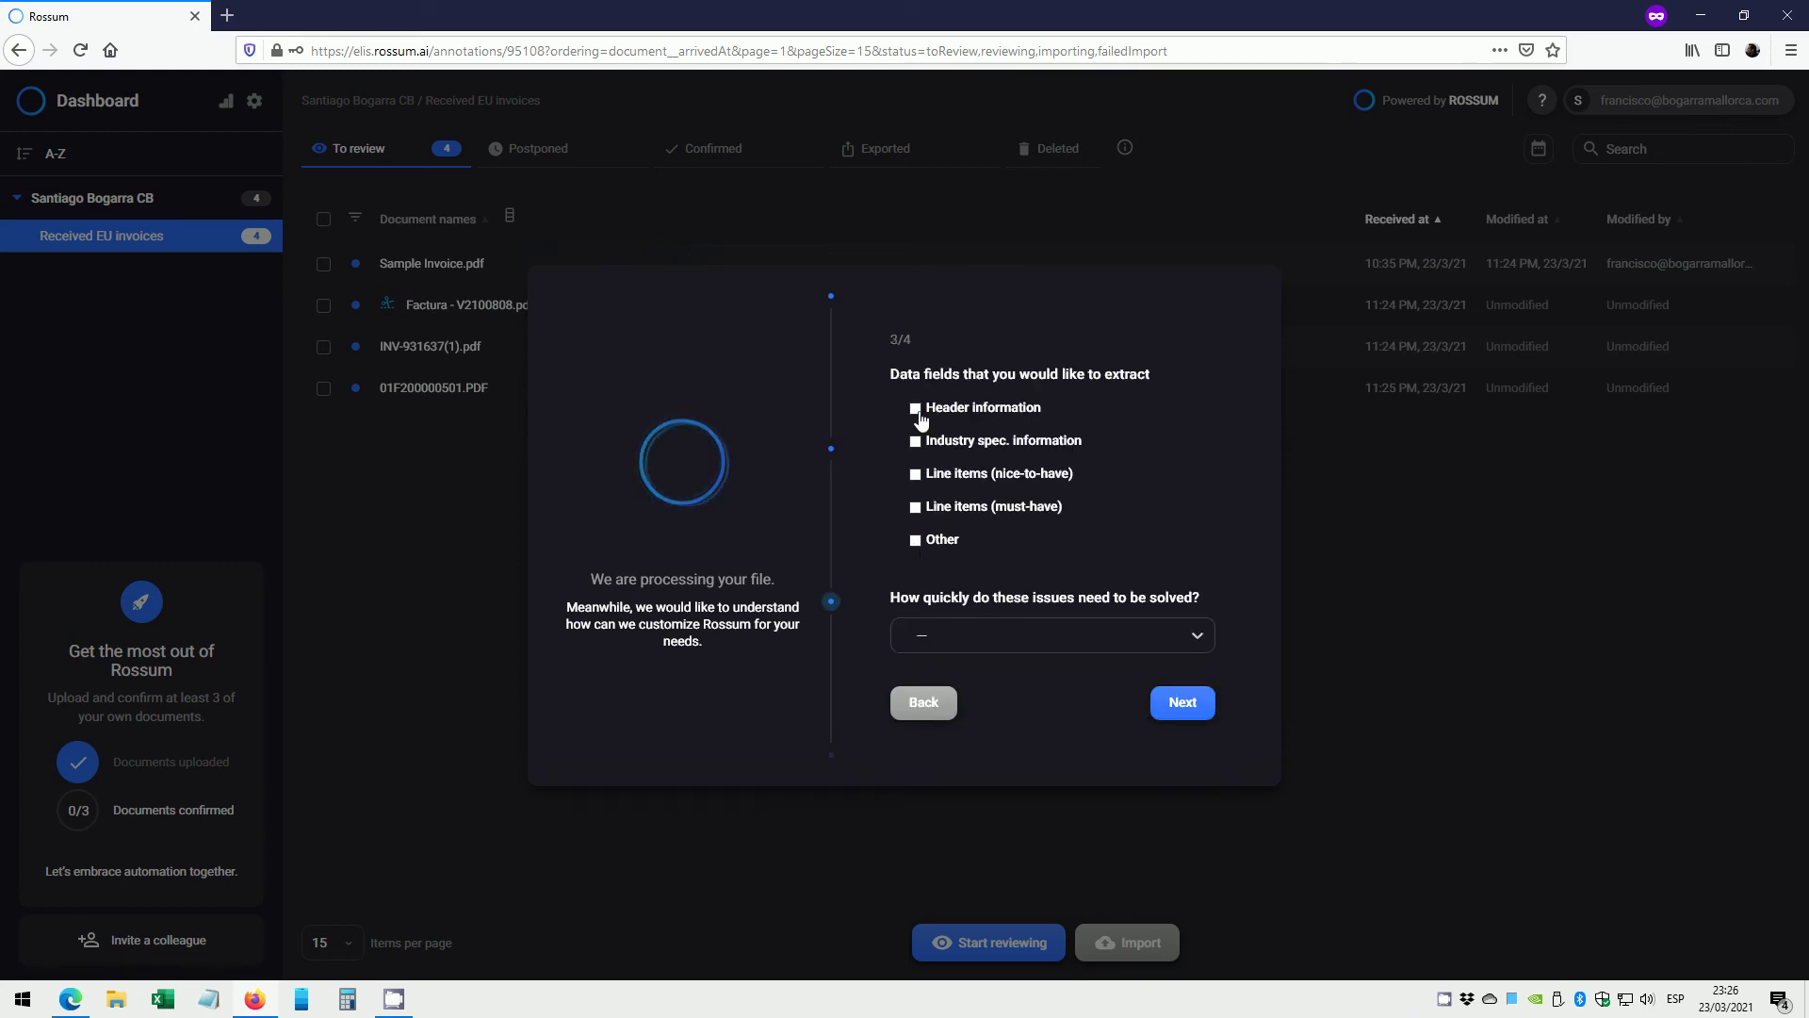
left_click(918, 479)
left_click(980, 635)
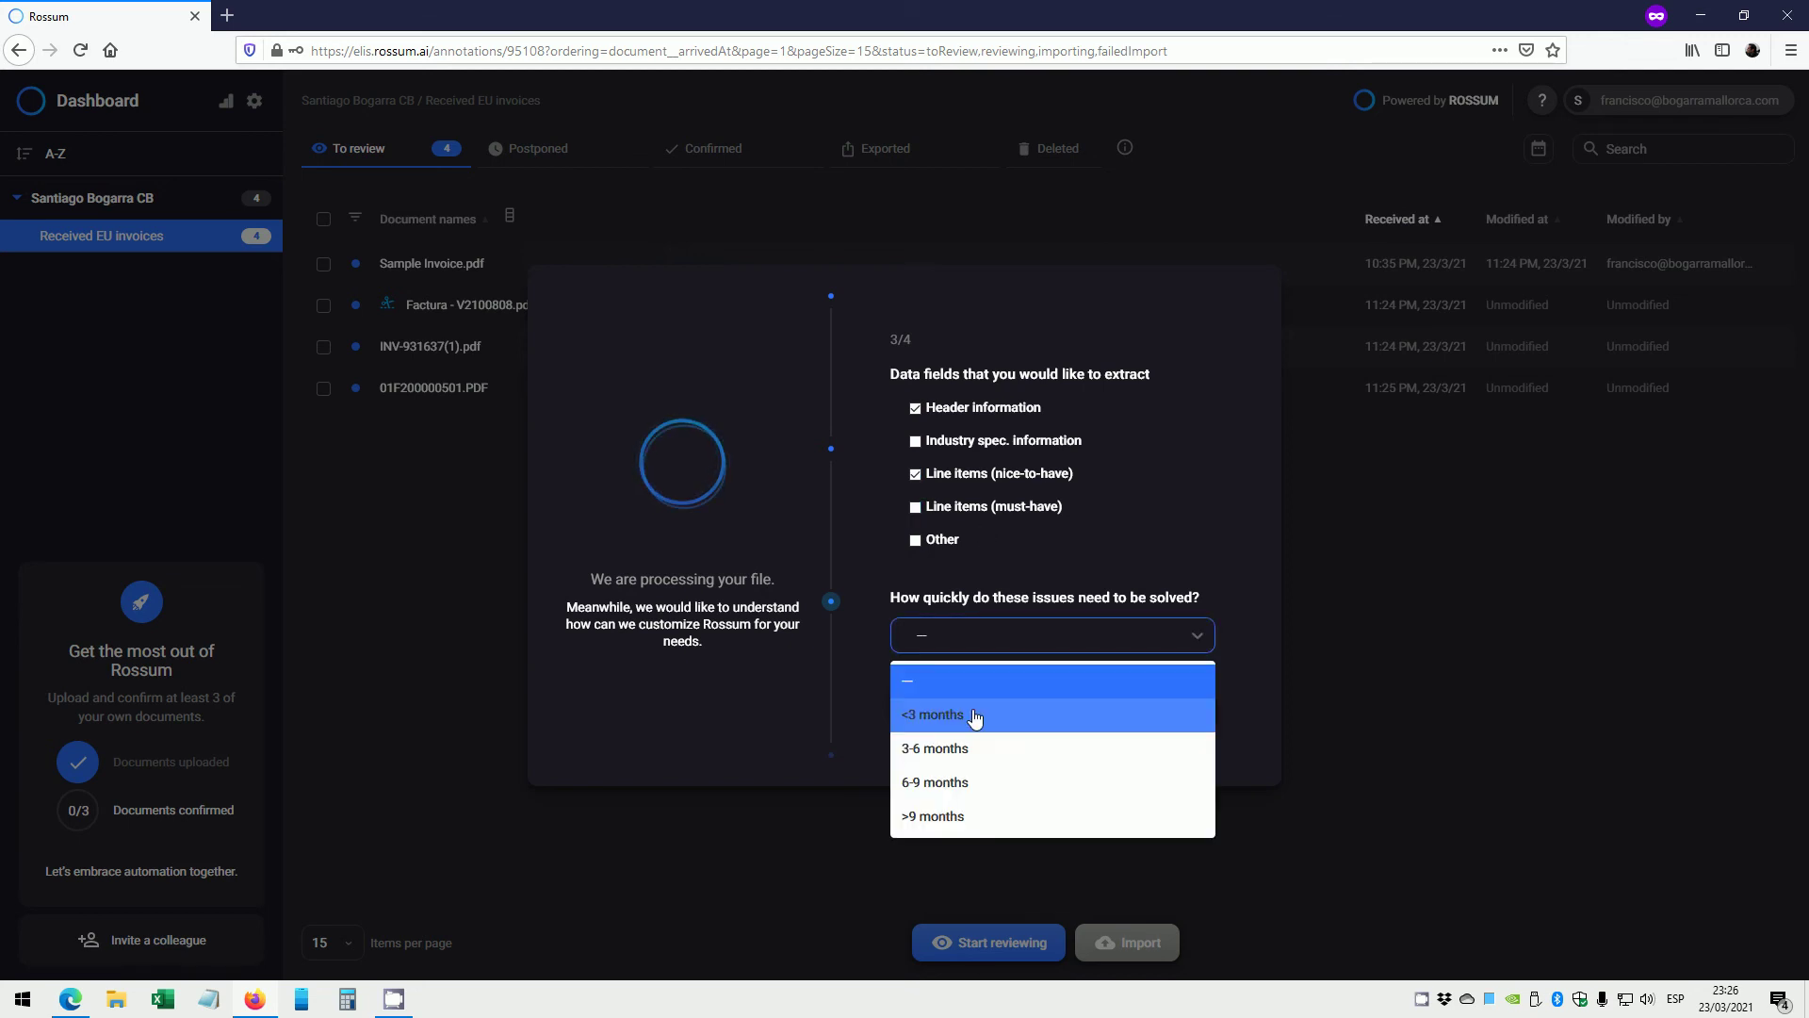
left_click(975, 716)
left_click(1158, 706)
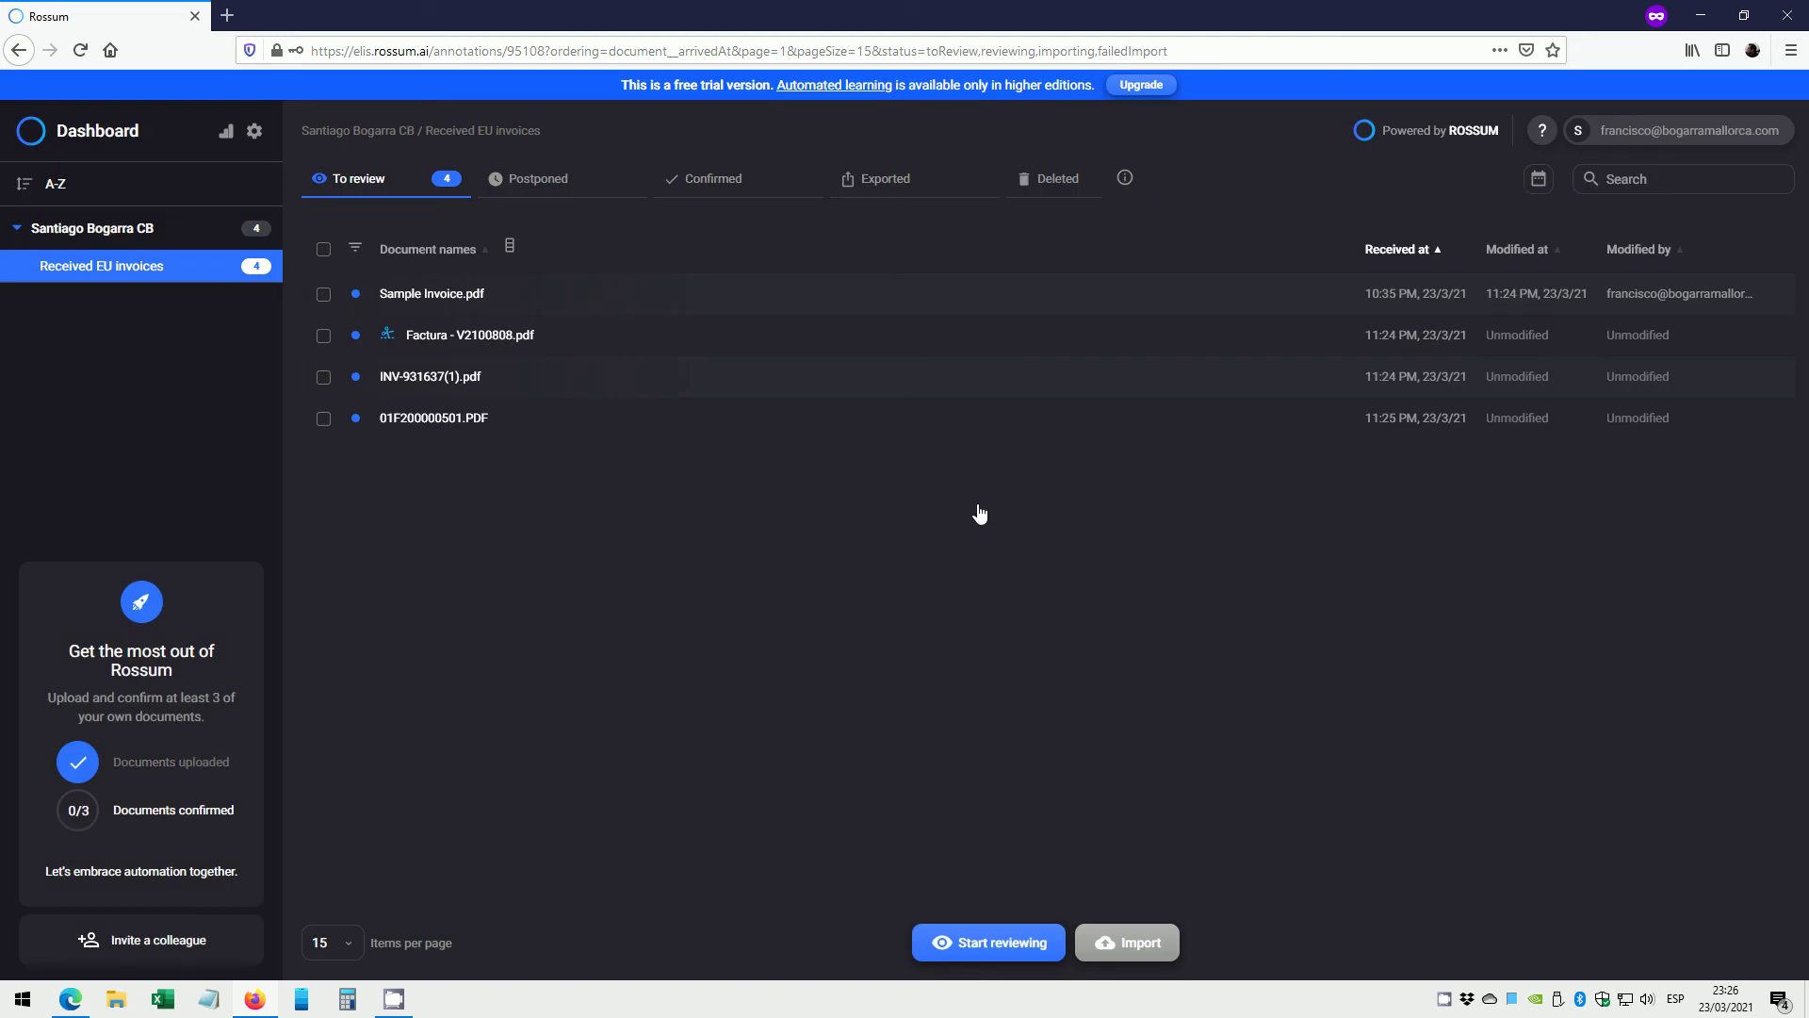
Start reviewing the queued documents and confirm Sample Invoice.pdf to move on to Factura - V2100808.pdf.
mouse_move(386, 338)
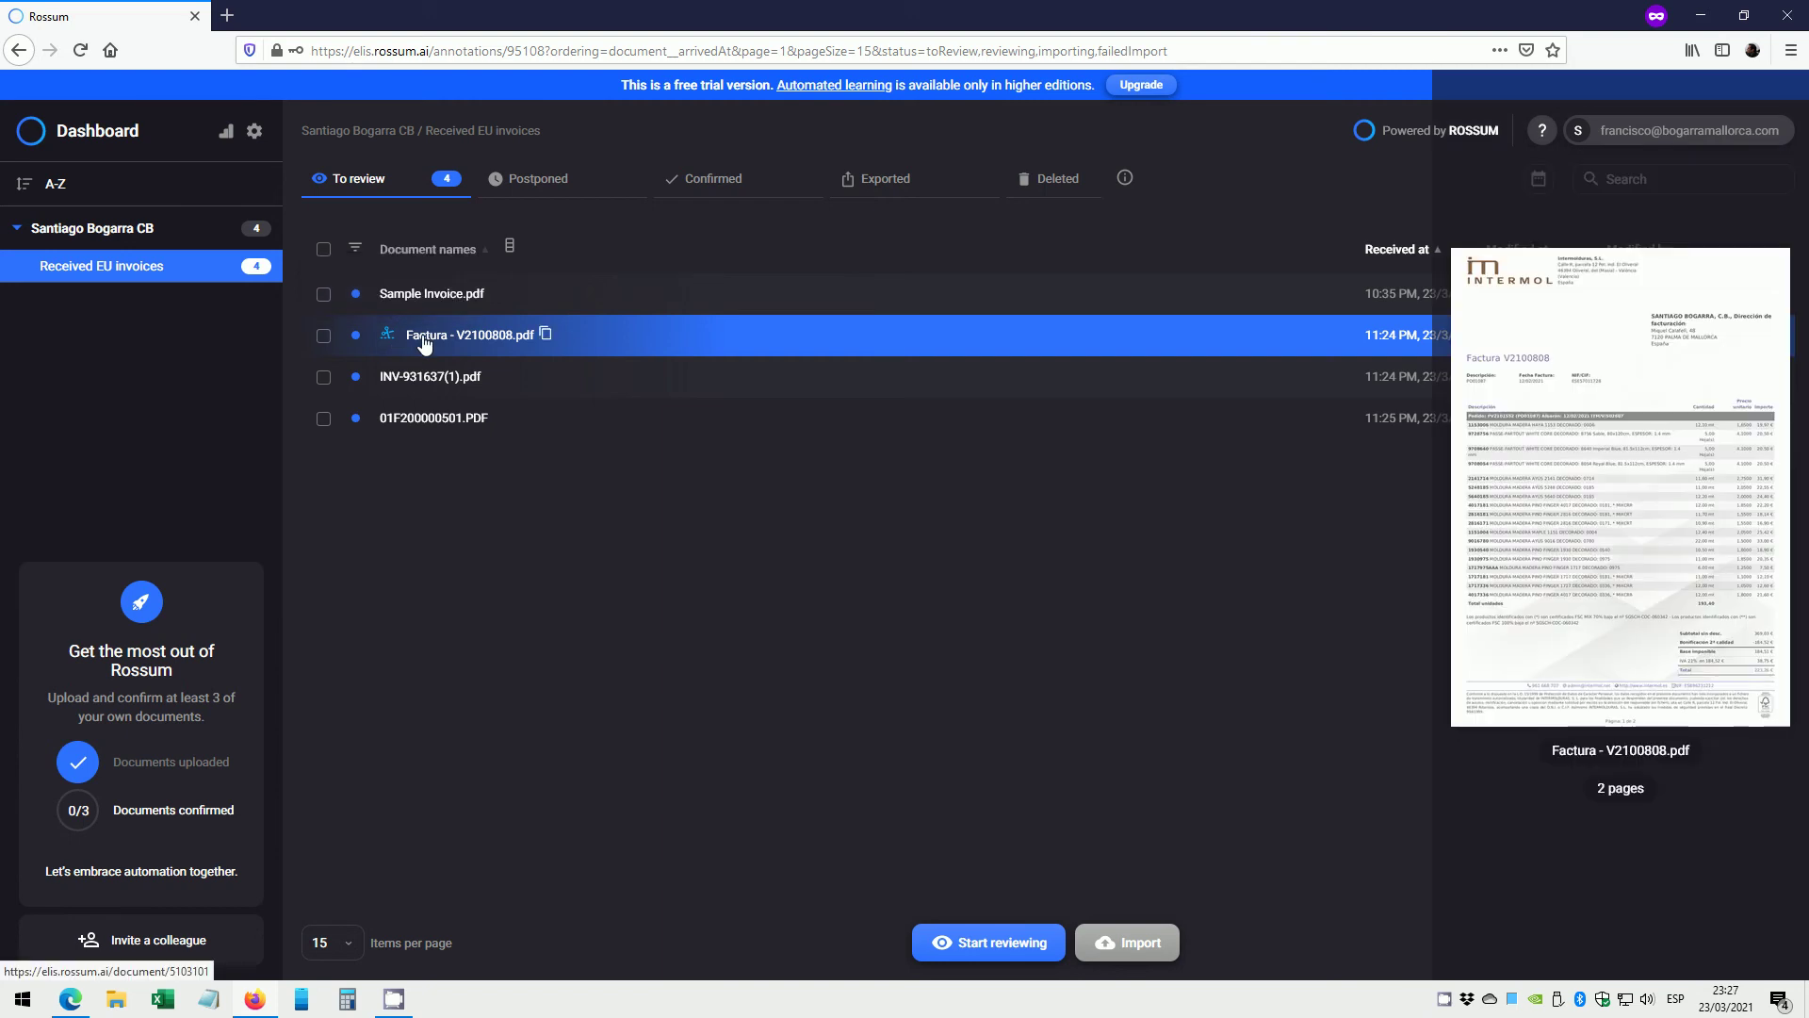
mouse_move(496, 345)
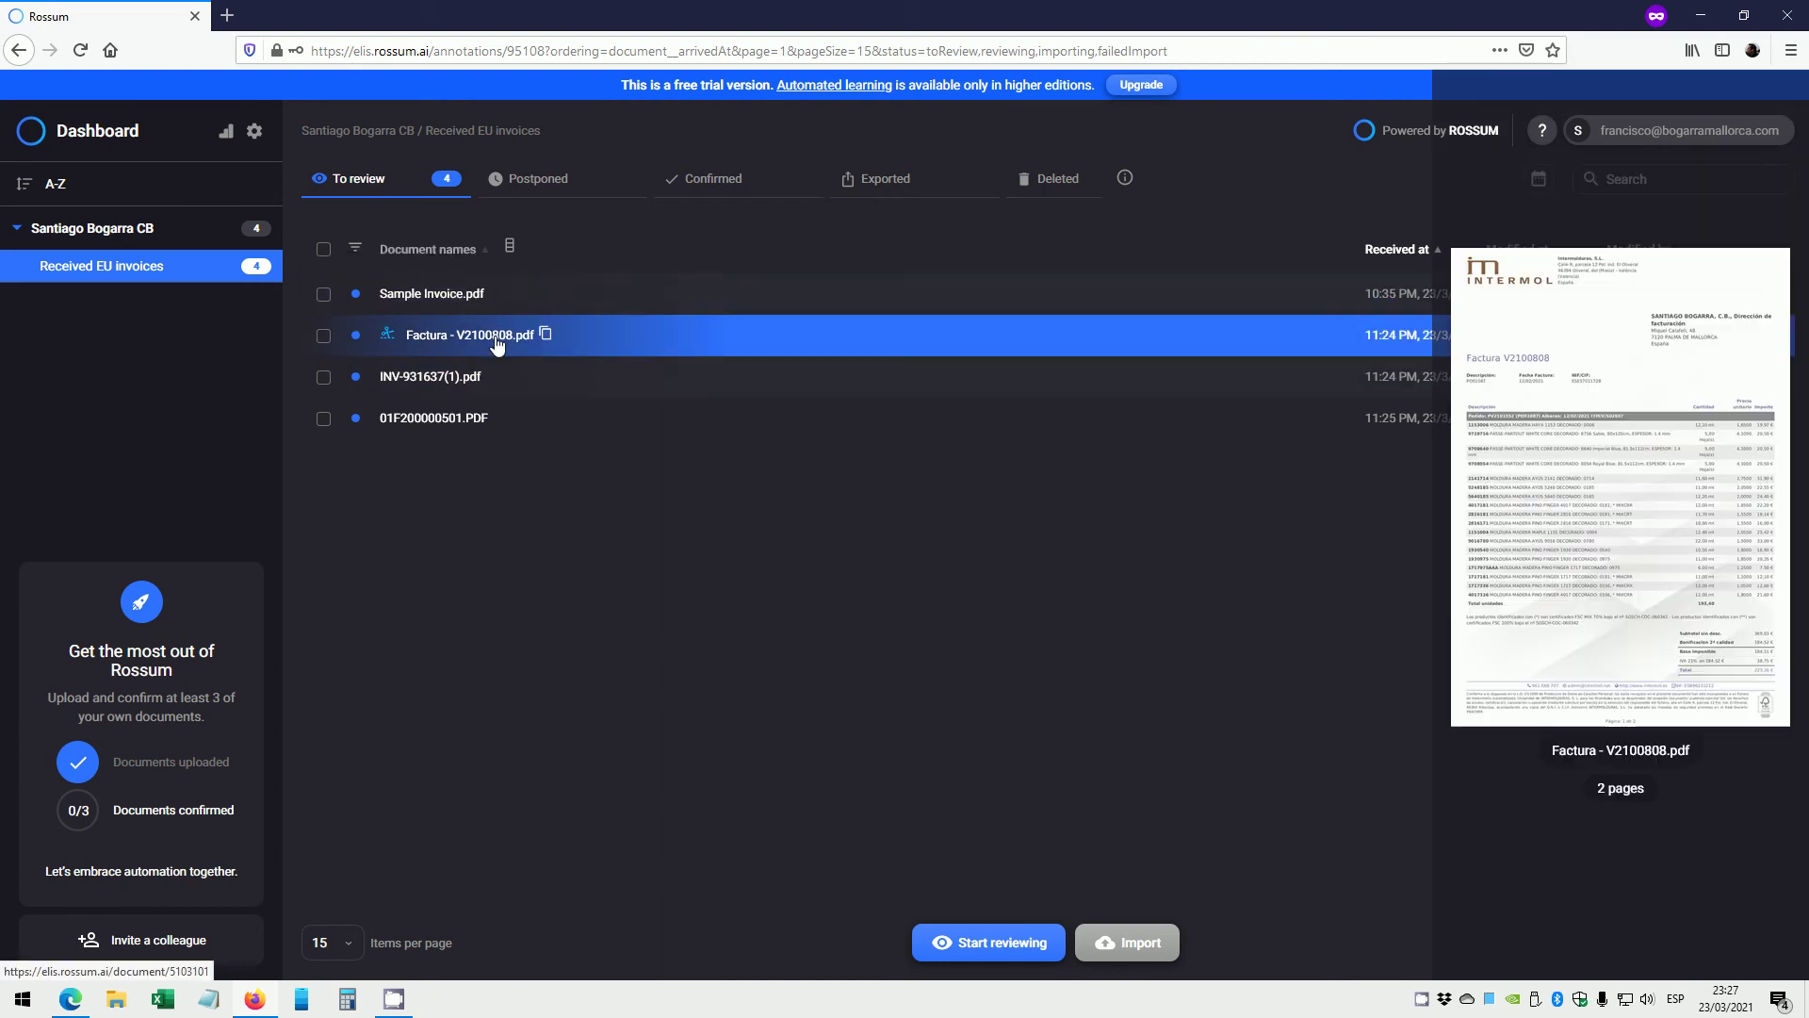
left_click(1006, 947)
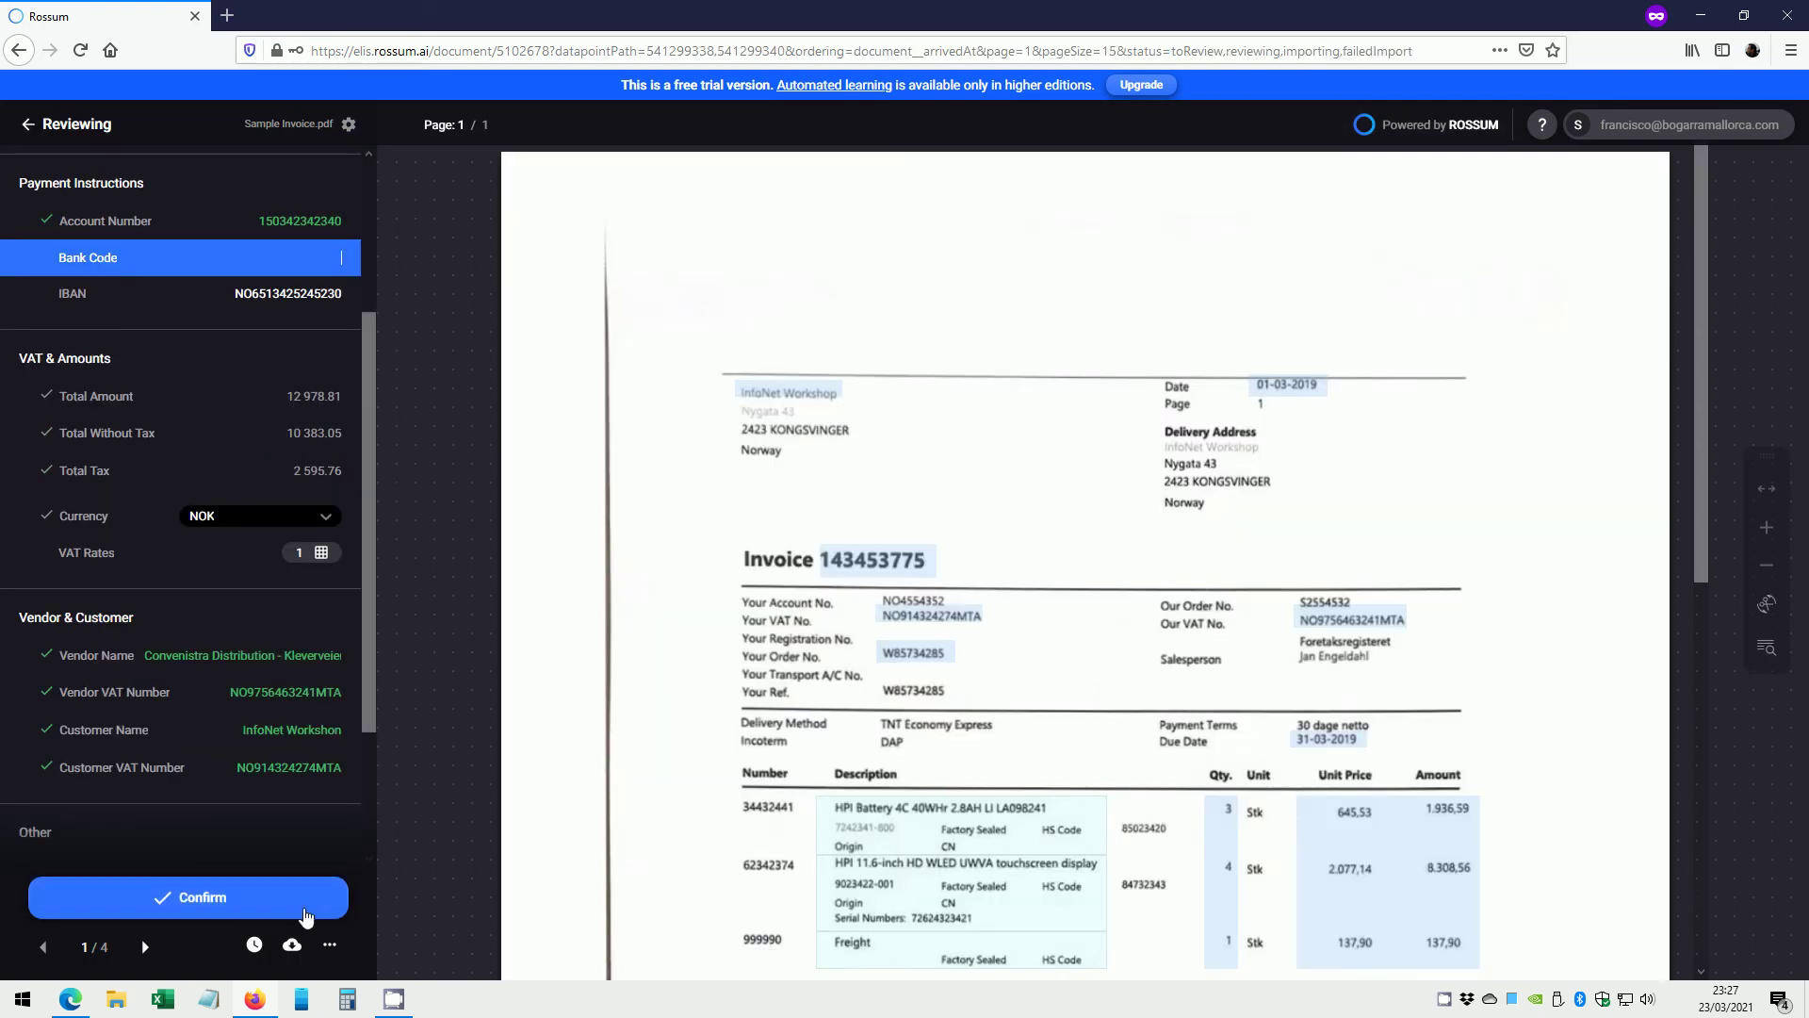
left_click(233, 869)
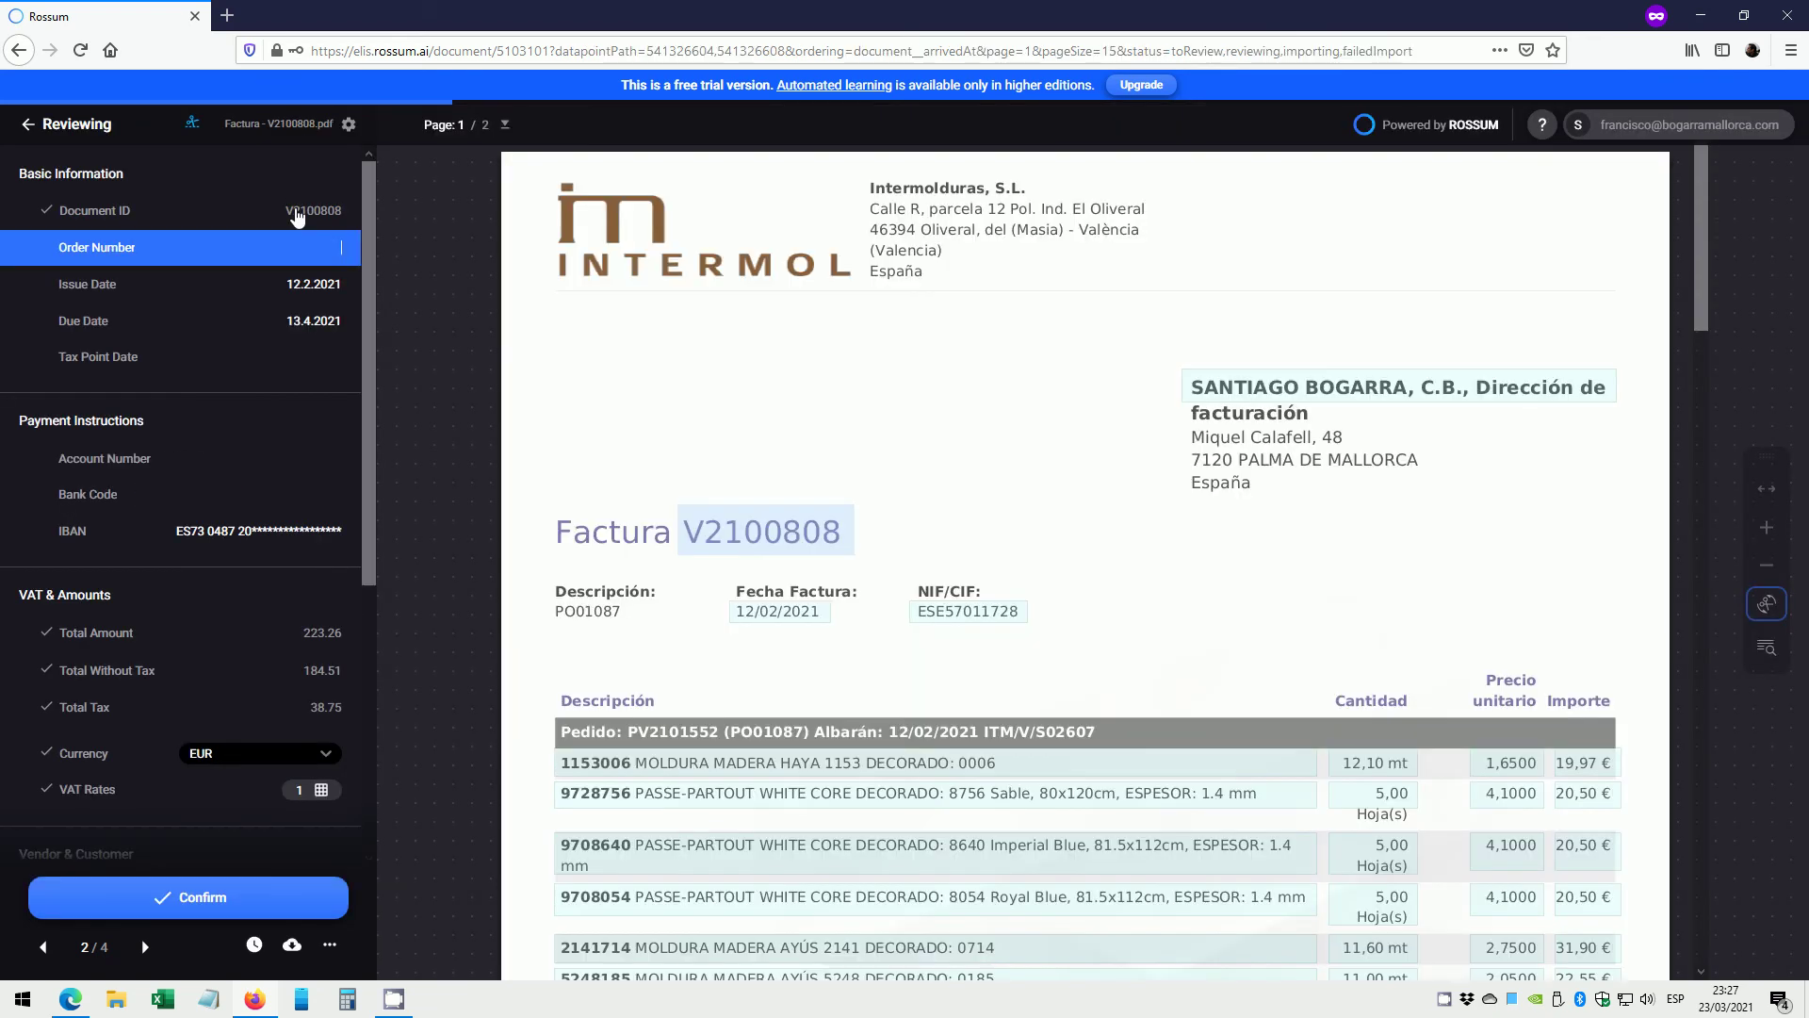
Validate the document ID, and capture only the reference after "Pedido:" up to the closing parenthesis as the order number.
left_click(297, 215)
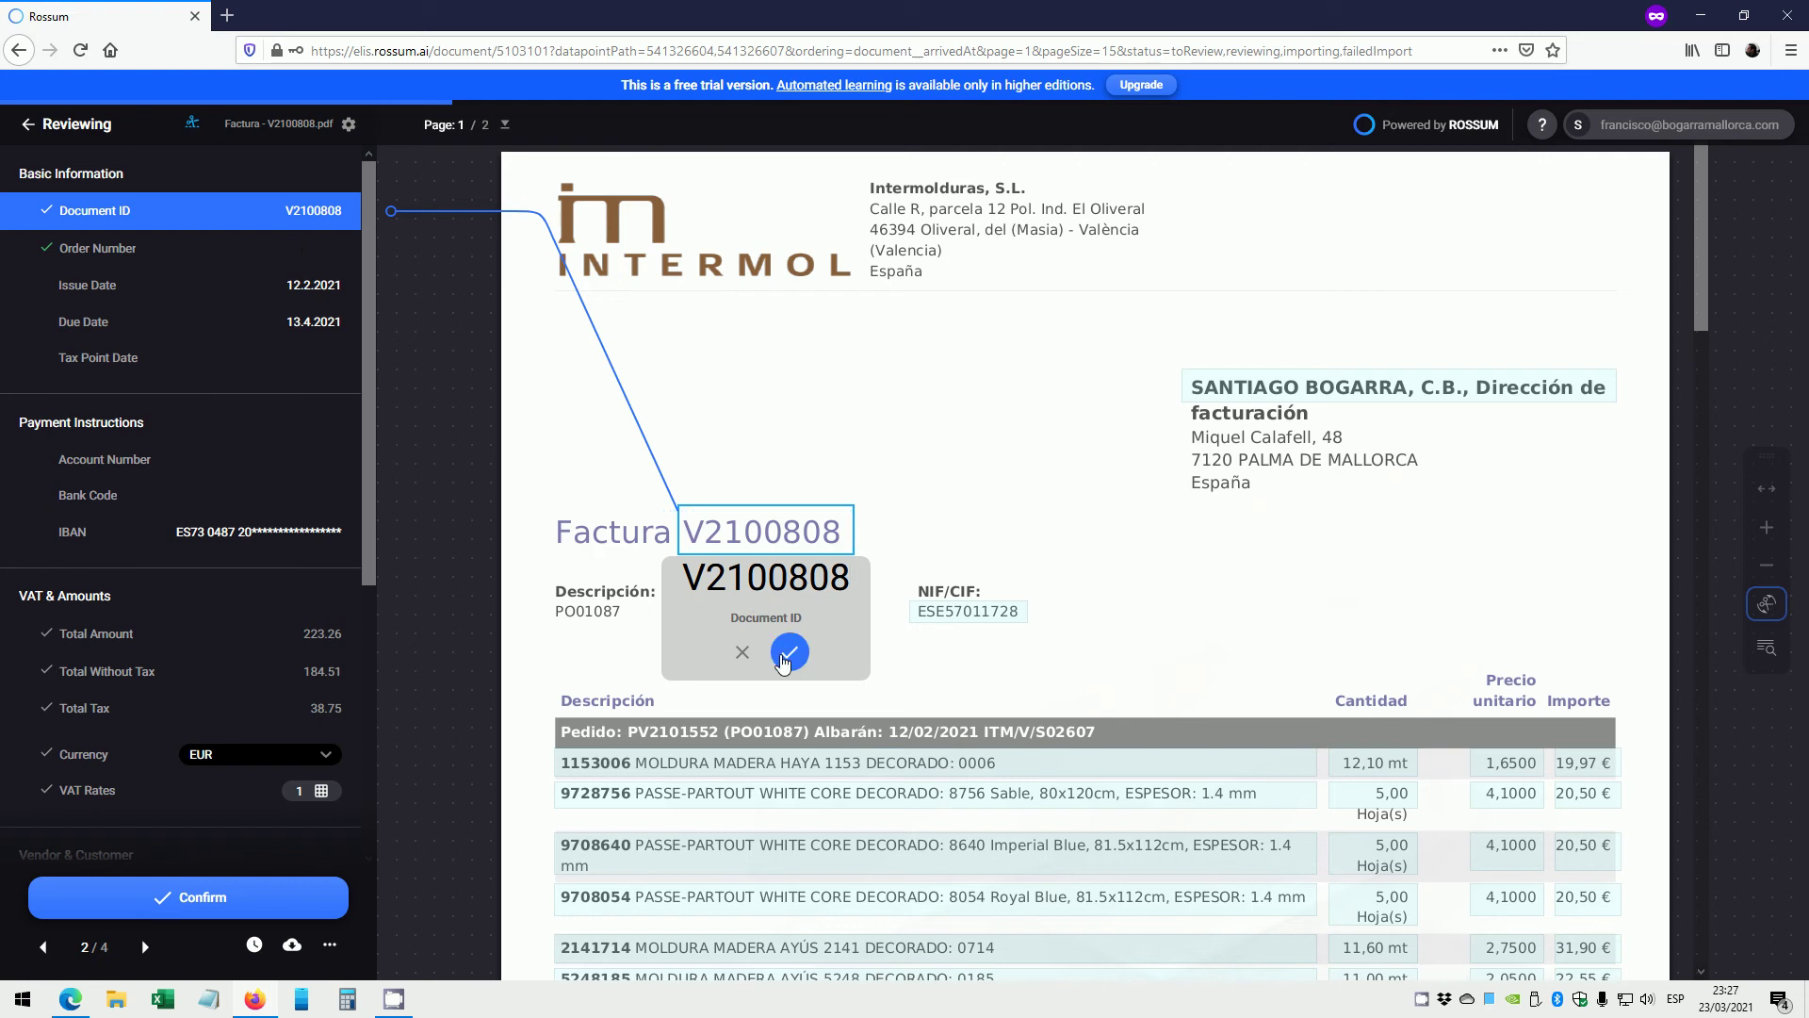
left_click(787, 655)
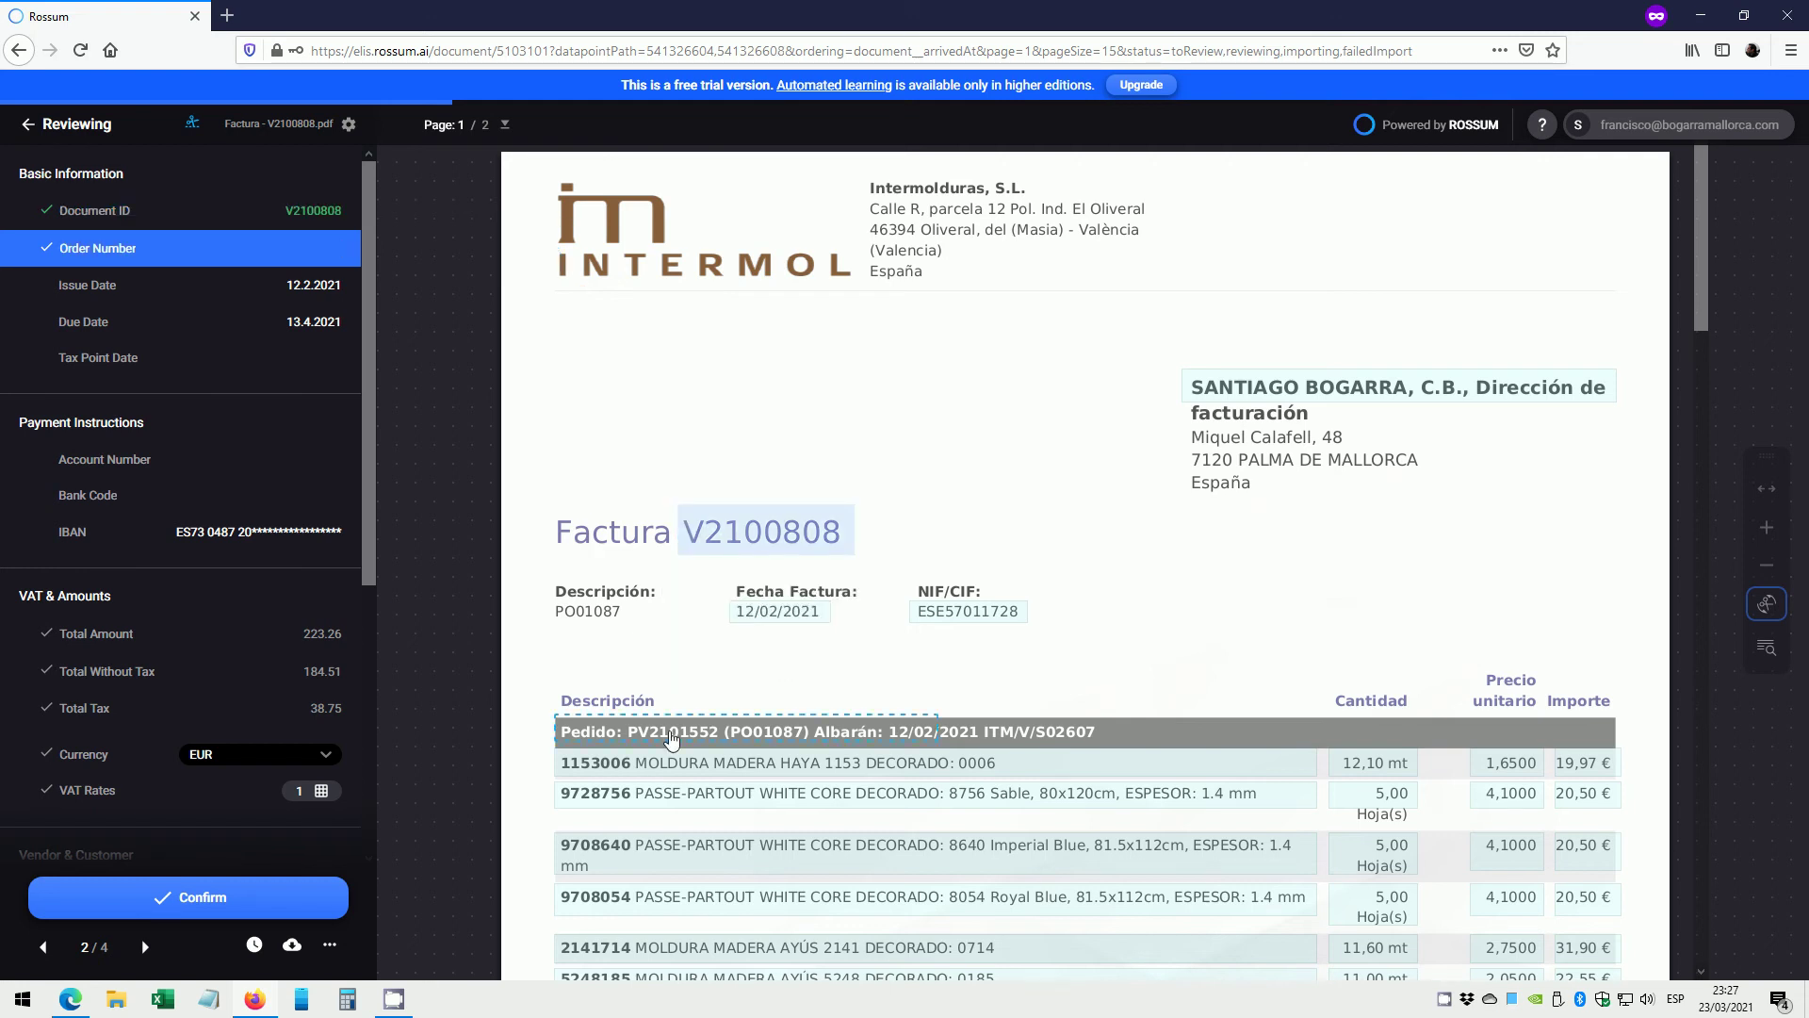
left_click(672, 738)
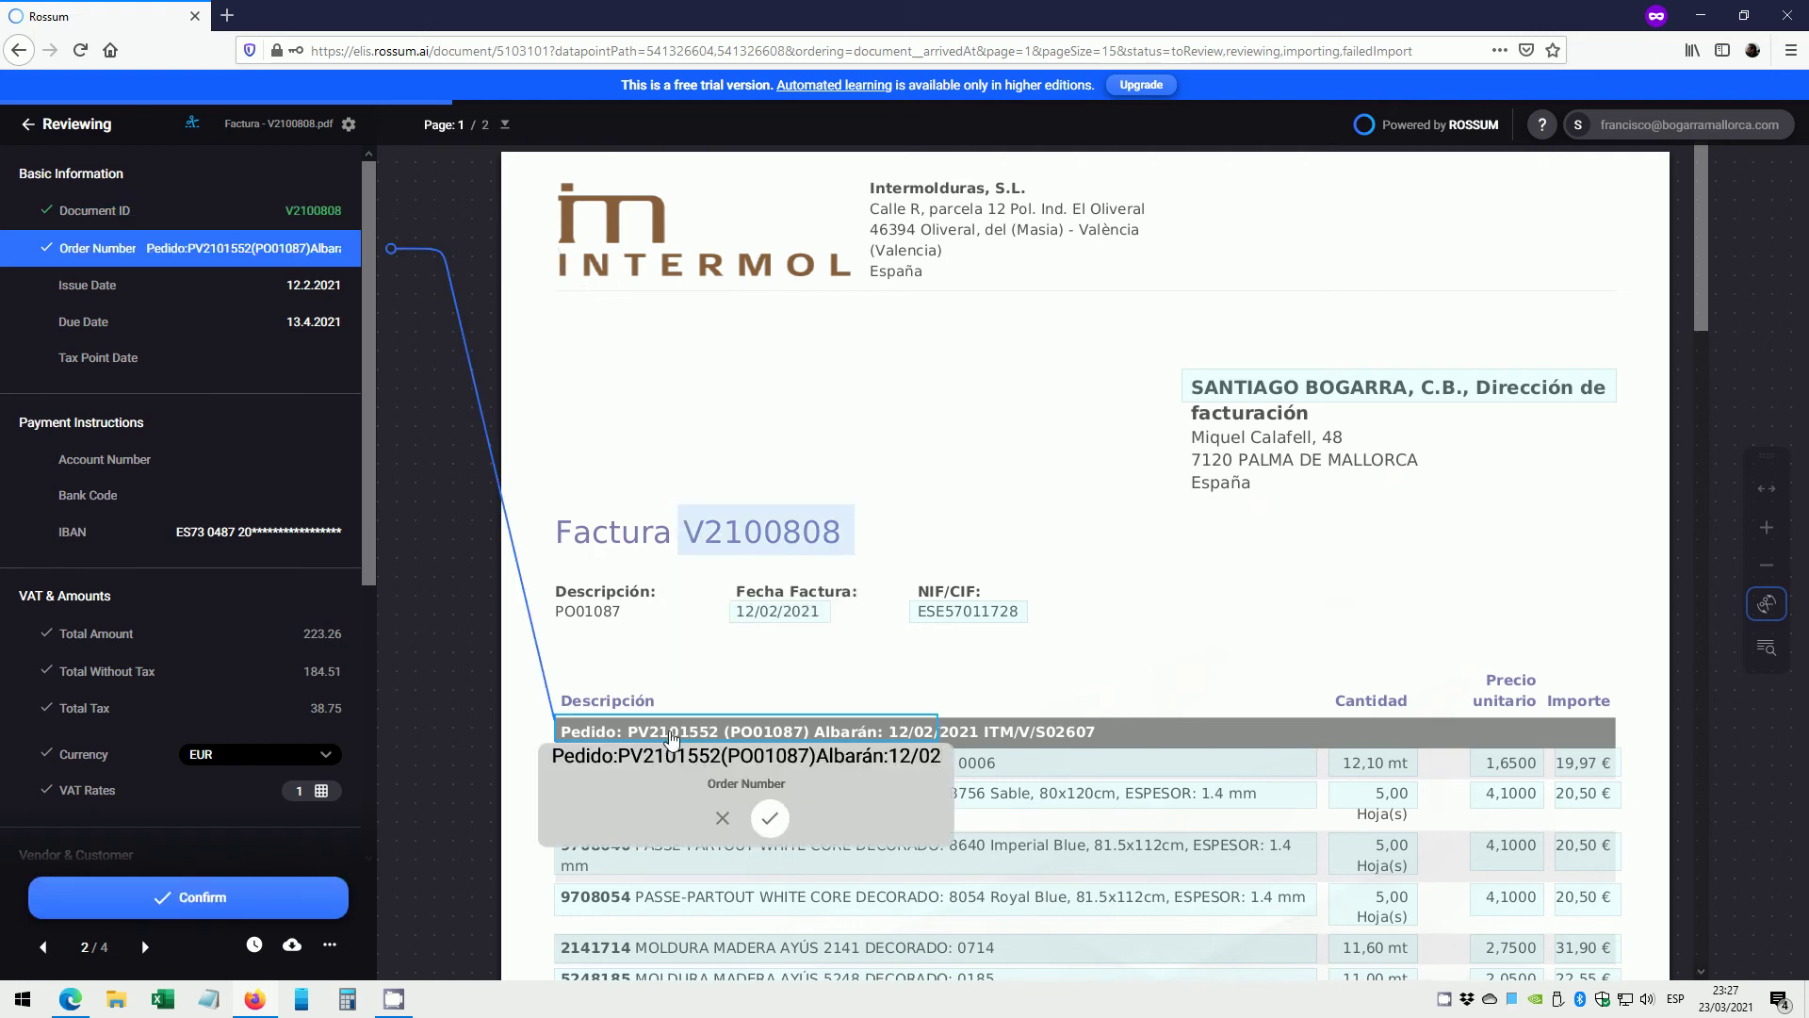
left_click_drag(938, 739, 814, 739)
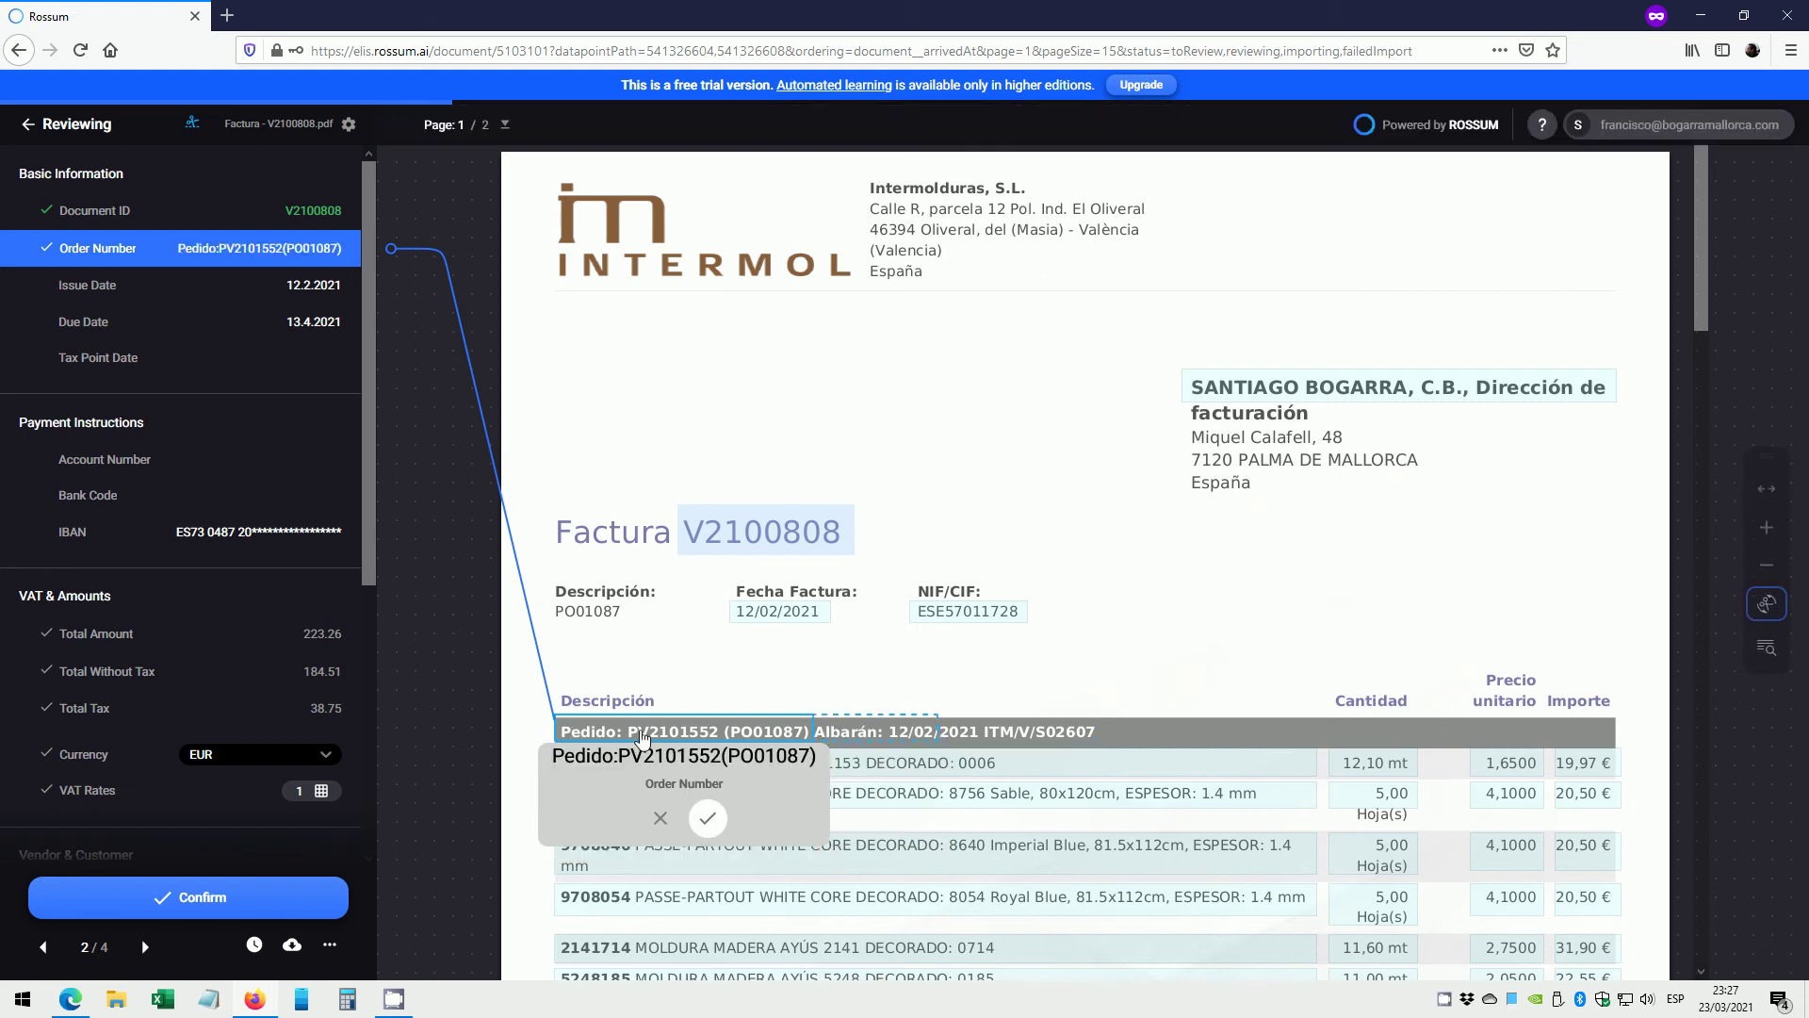
left_click_drag(557, 738, 631, 740)
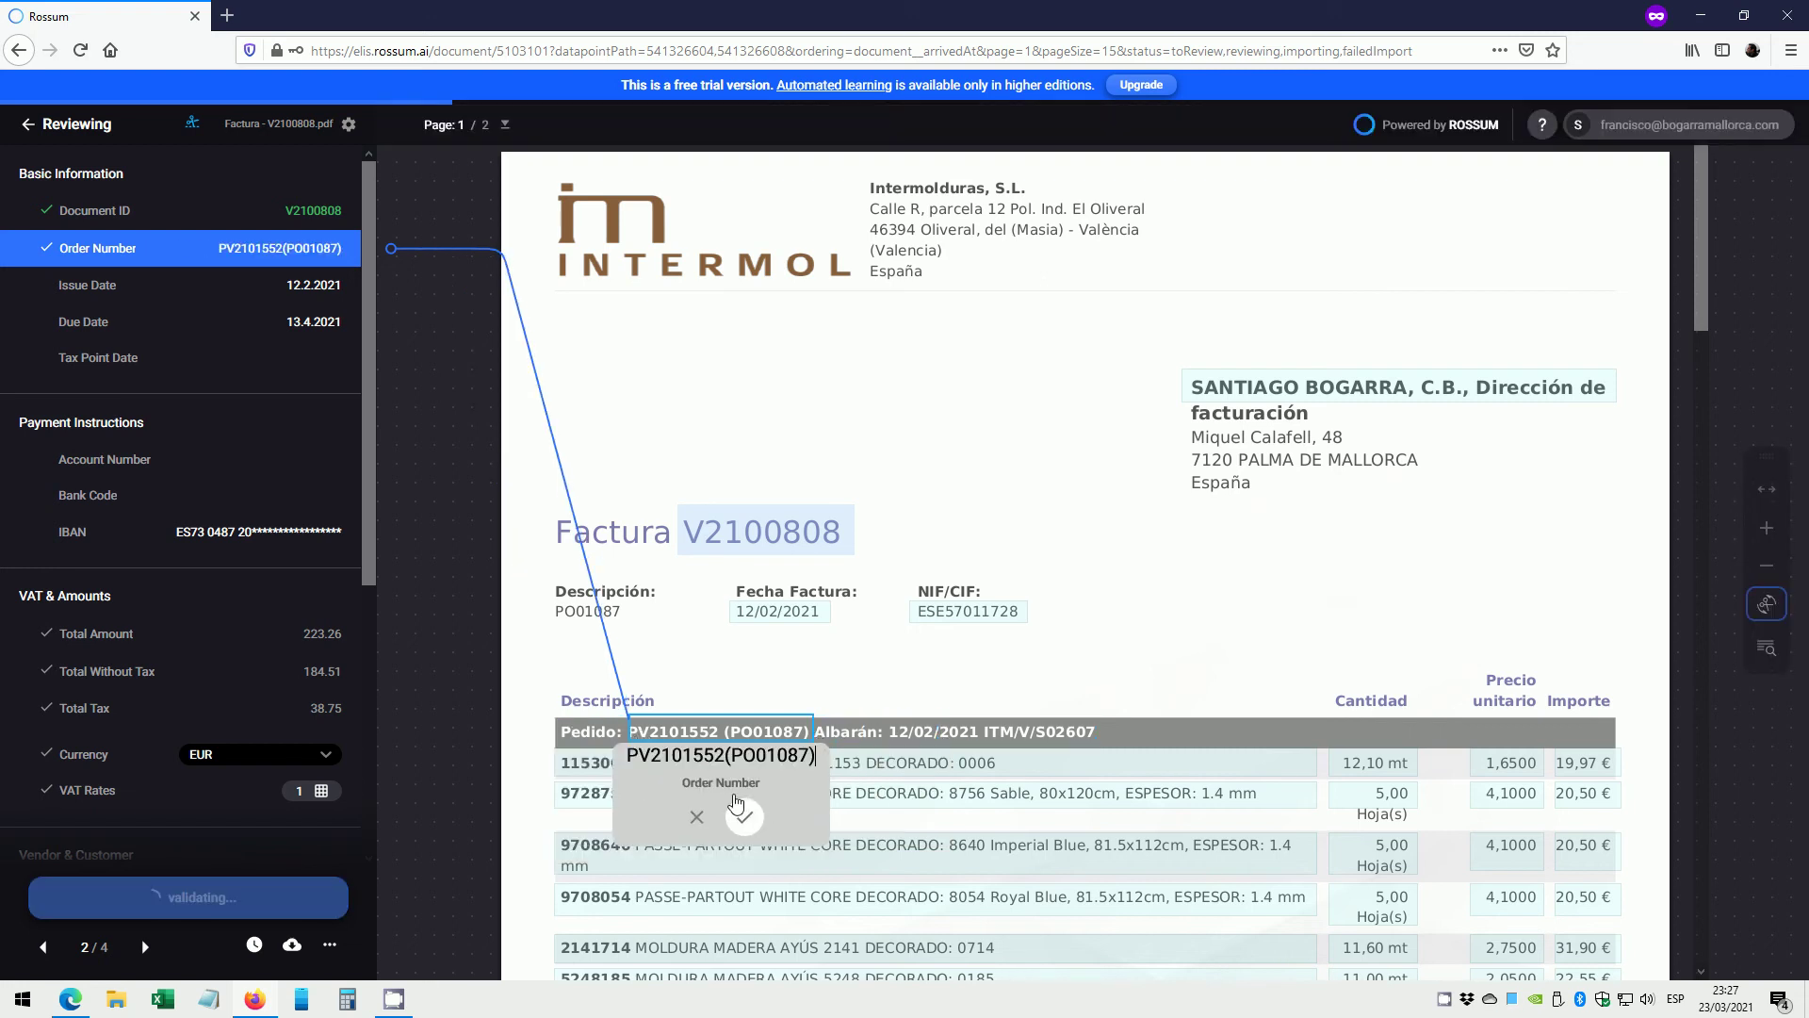
left_click(743, 815)
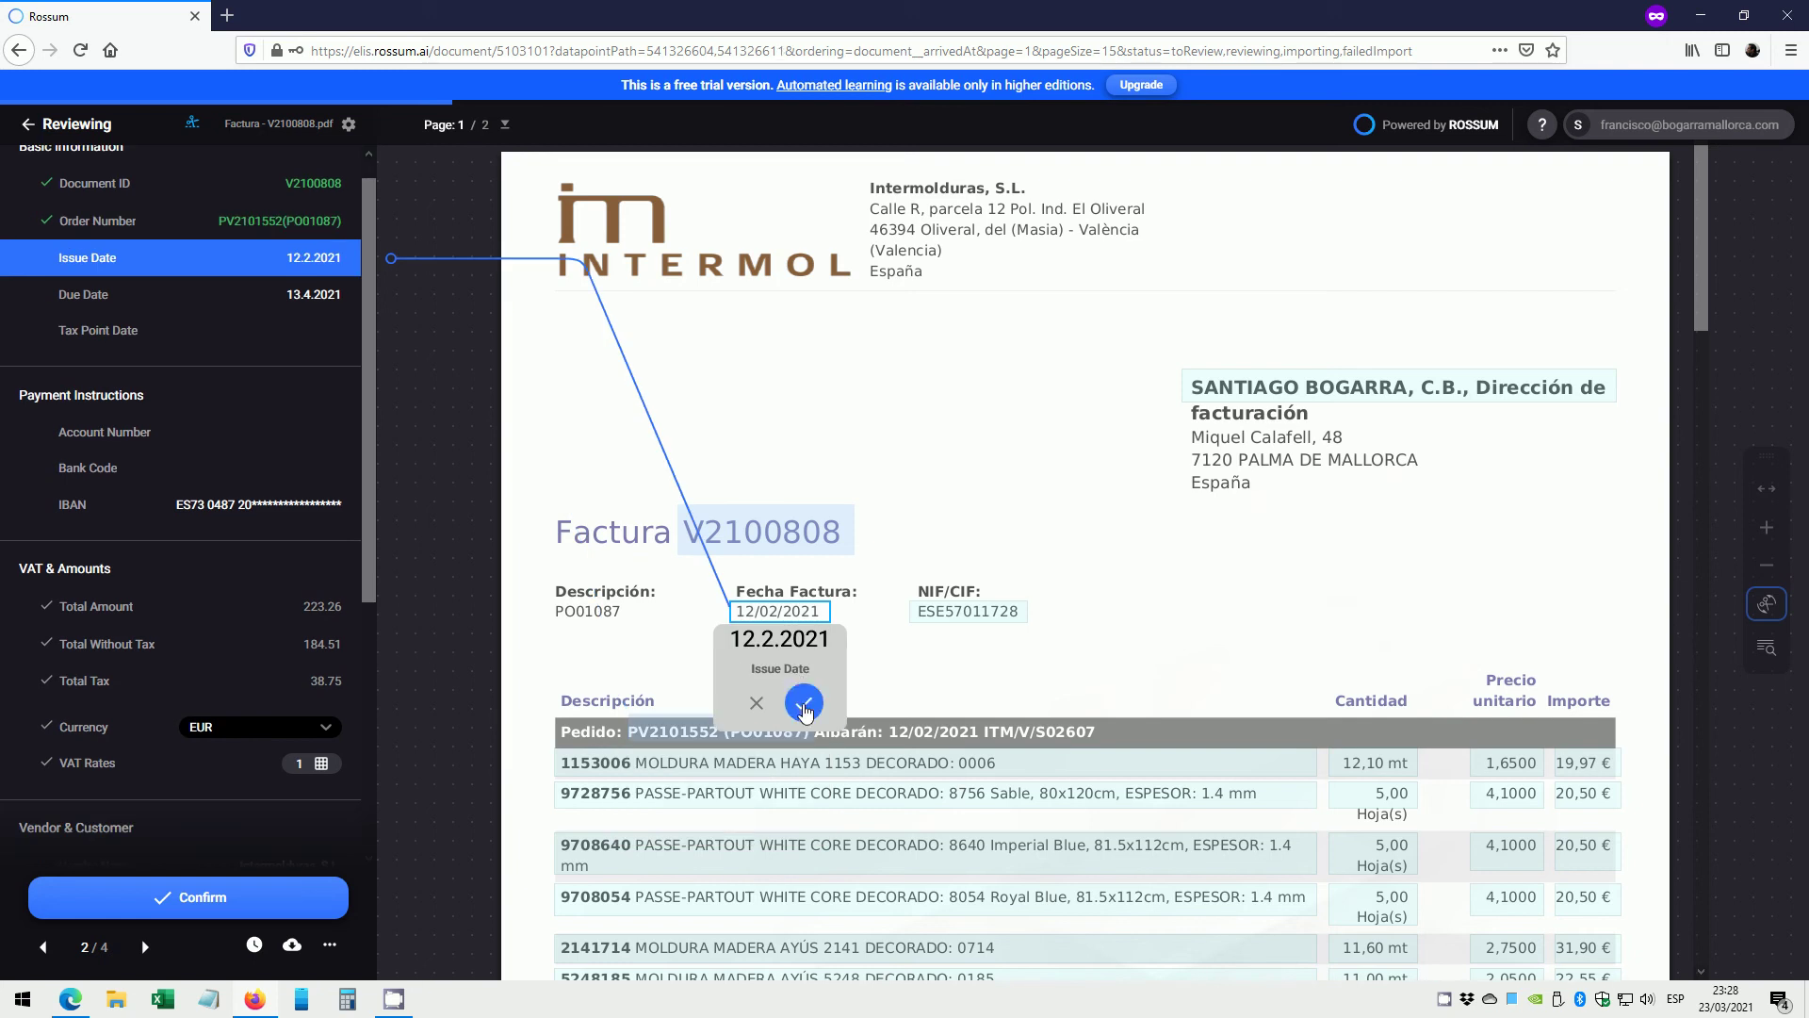
Validate the issue date, due date and IBAN captured from the Intermolduras invoice.
left_click(802, 702)
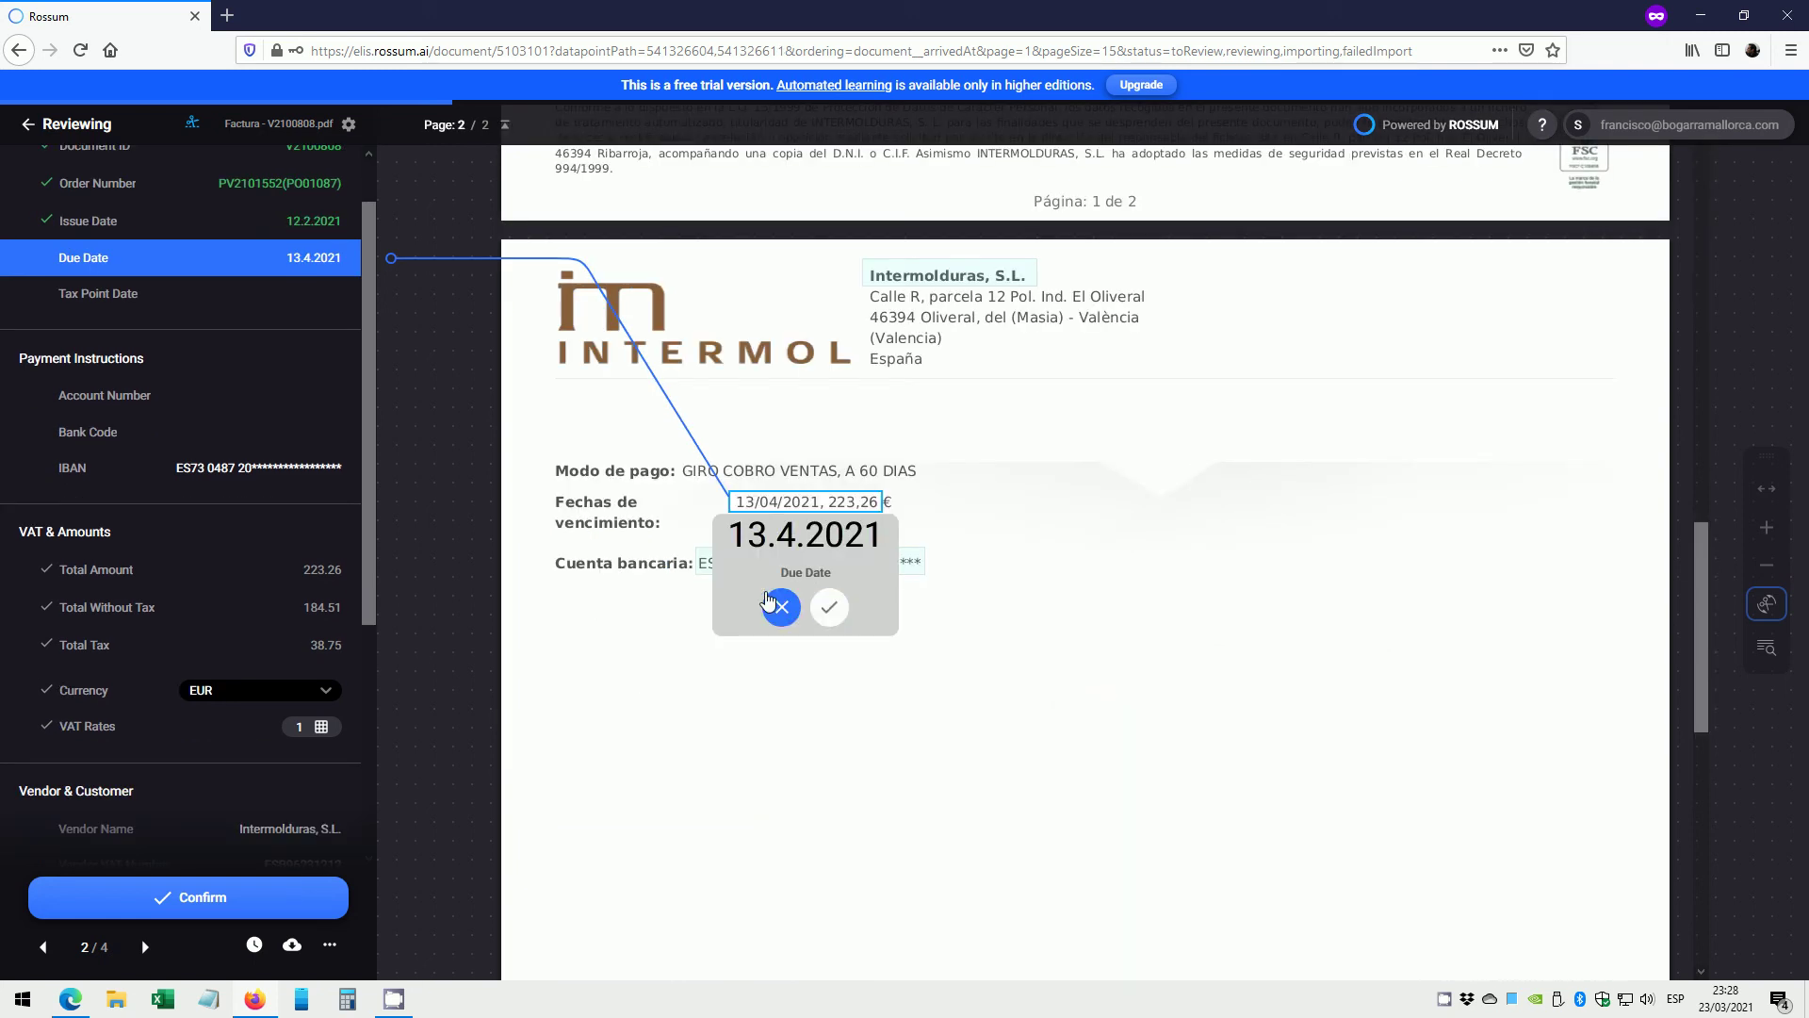
left_click(829, 608)
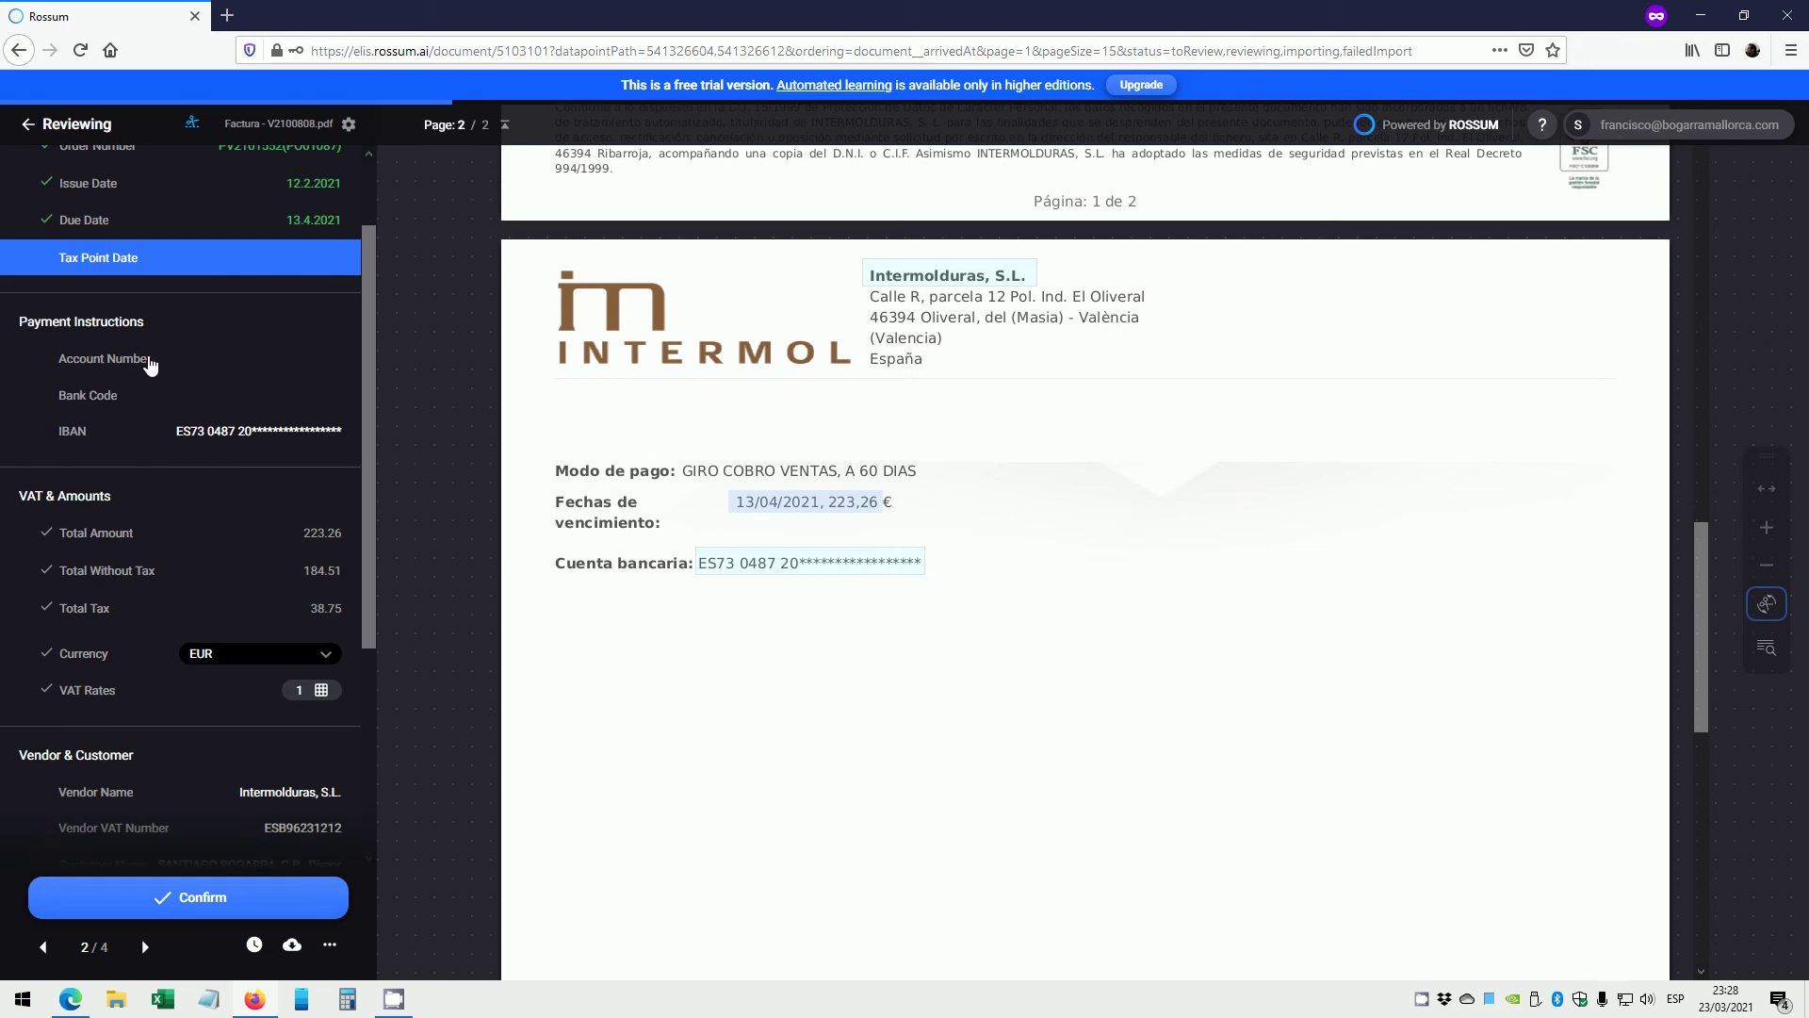
left_click(311, 433)
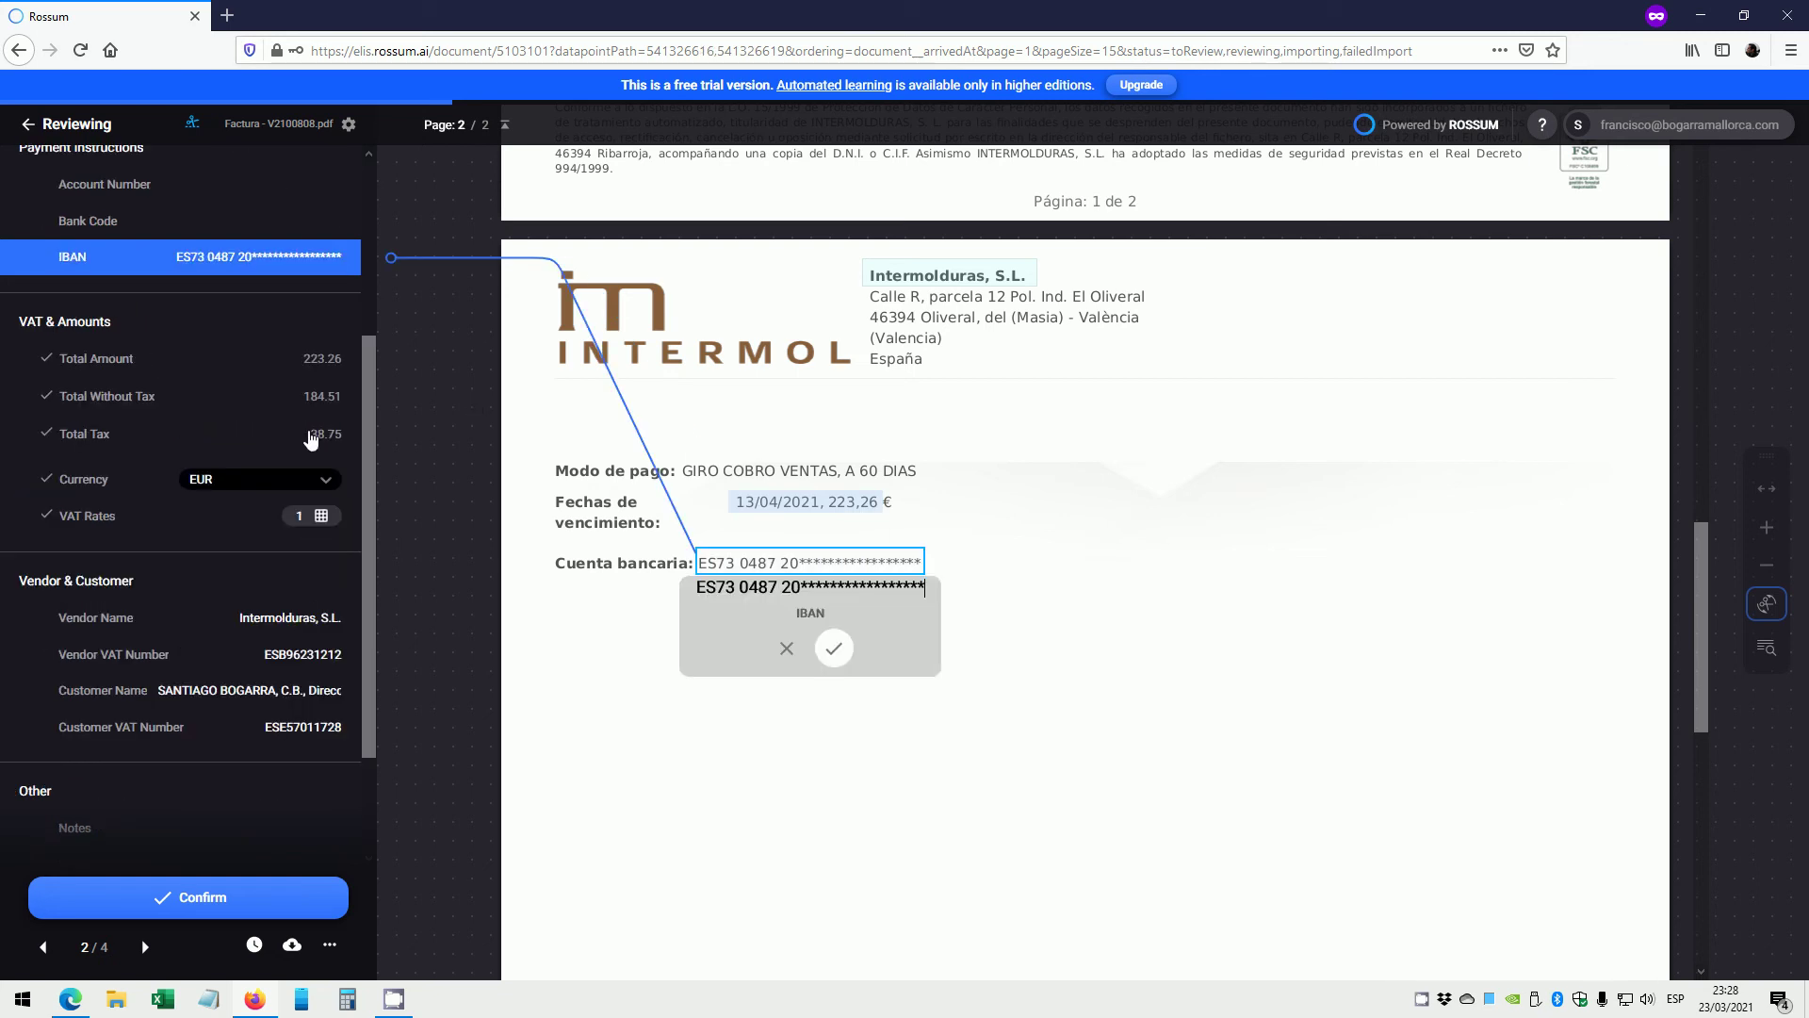
Validate the total amount, total without tax and total tax of the Intermolduras invoice.
left_click(257, 365)
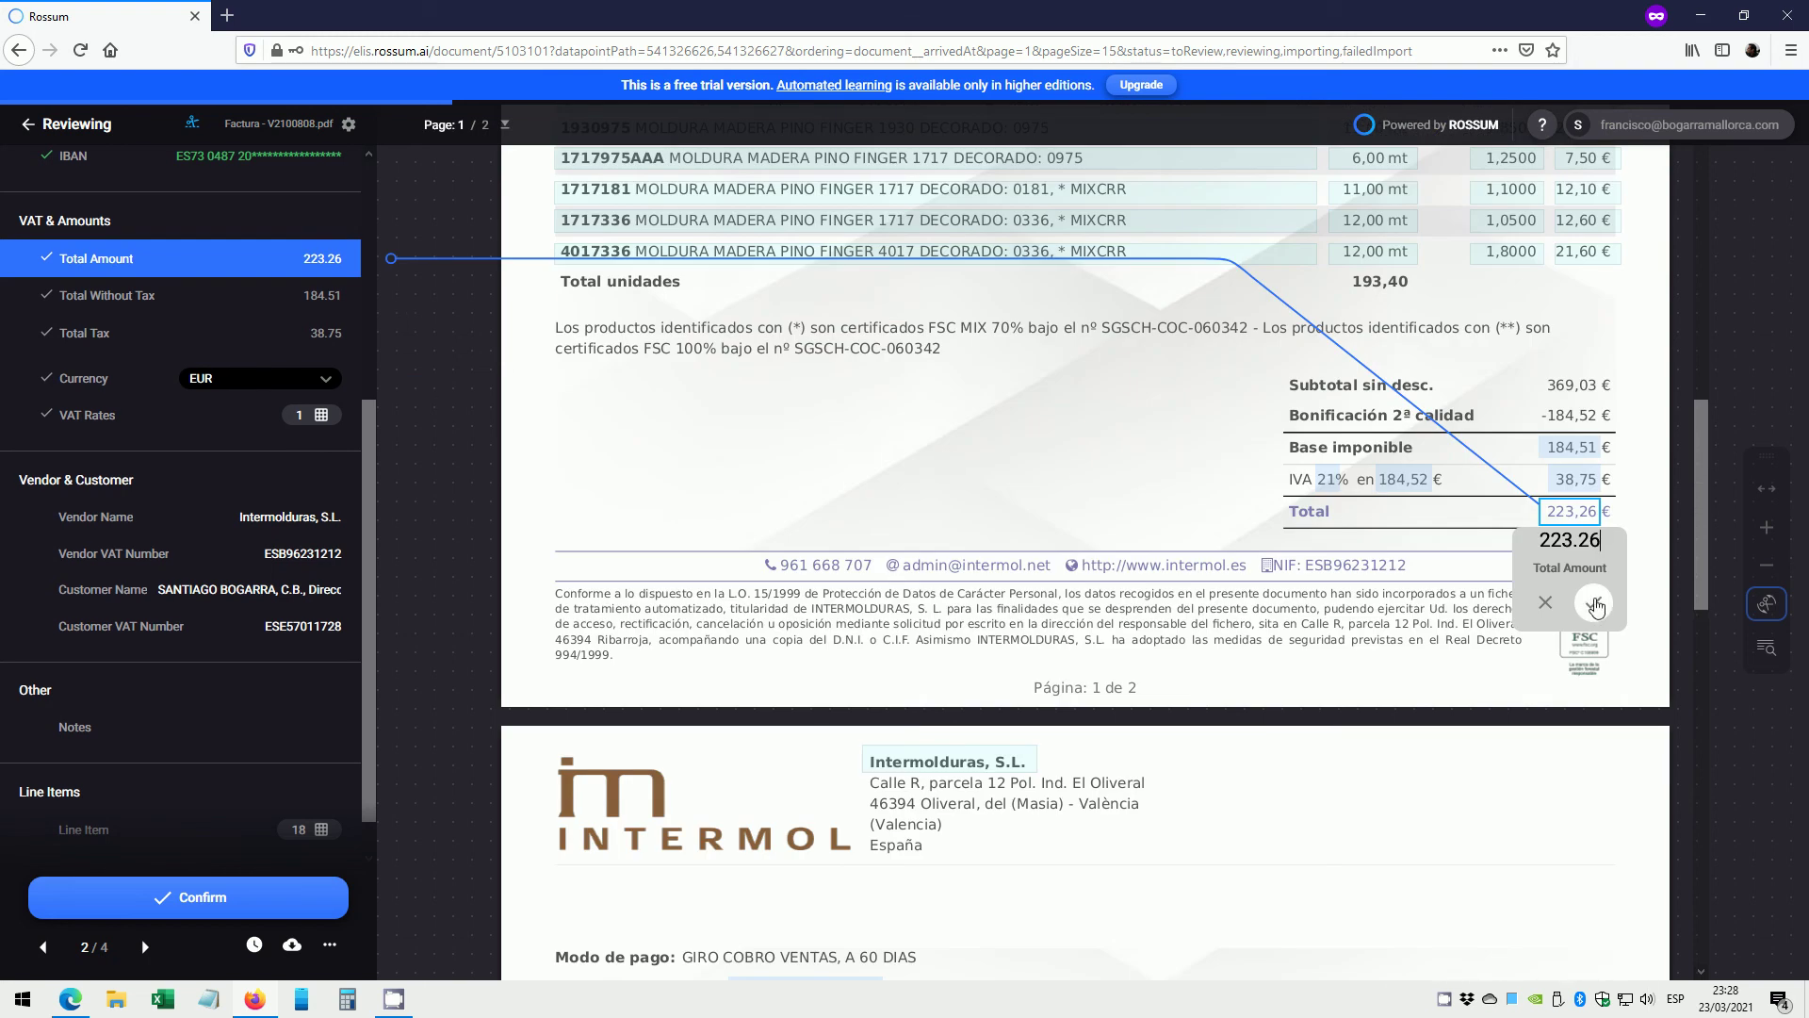
left_click(1596, 604)
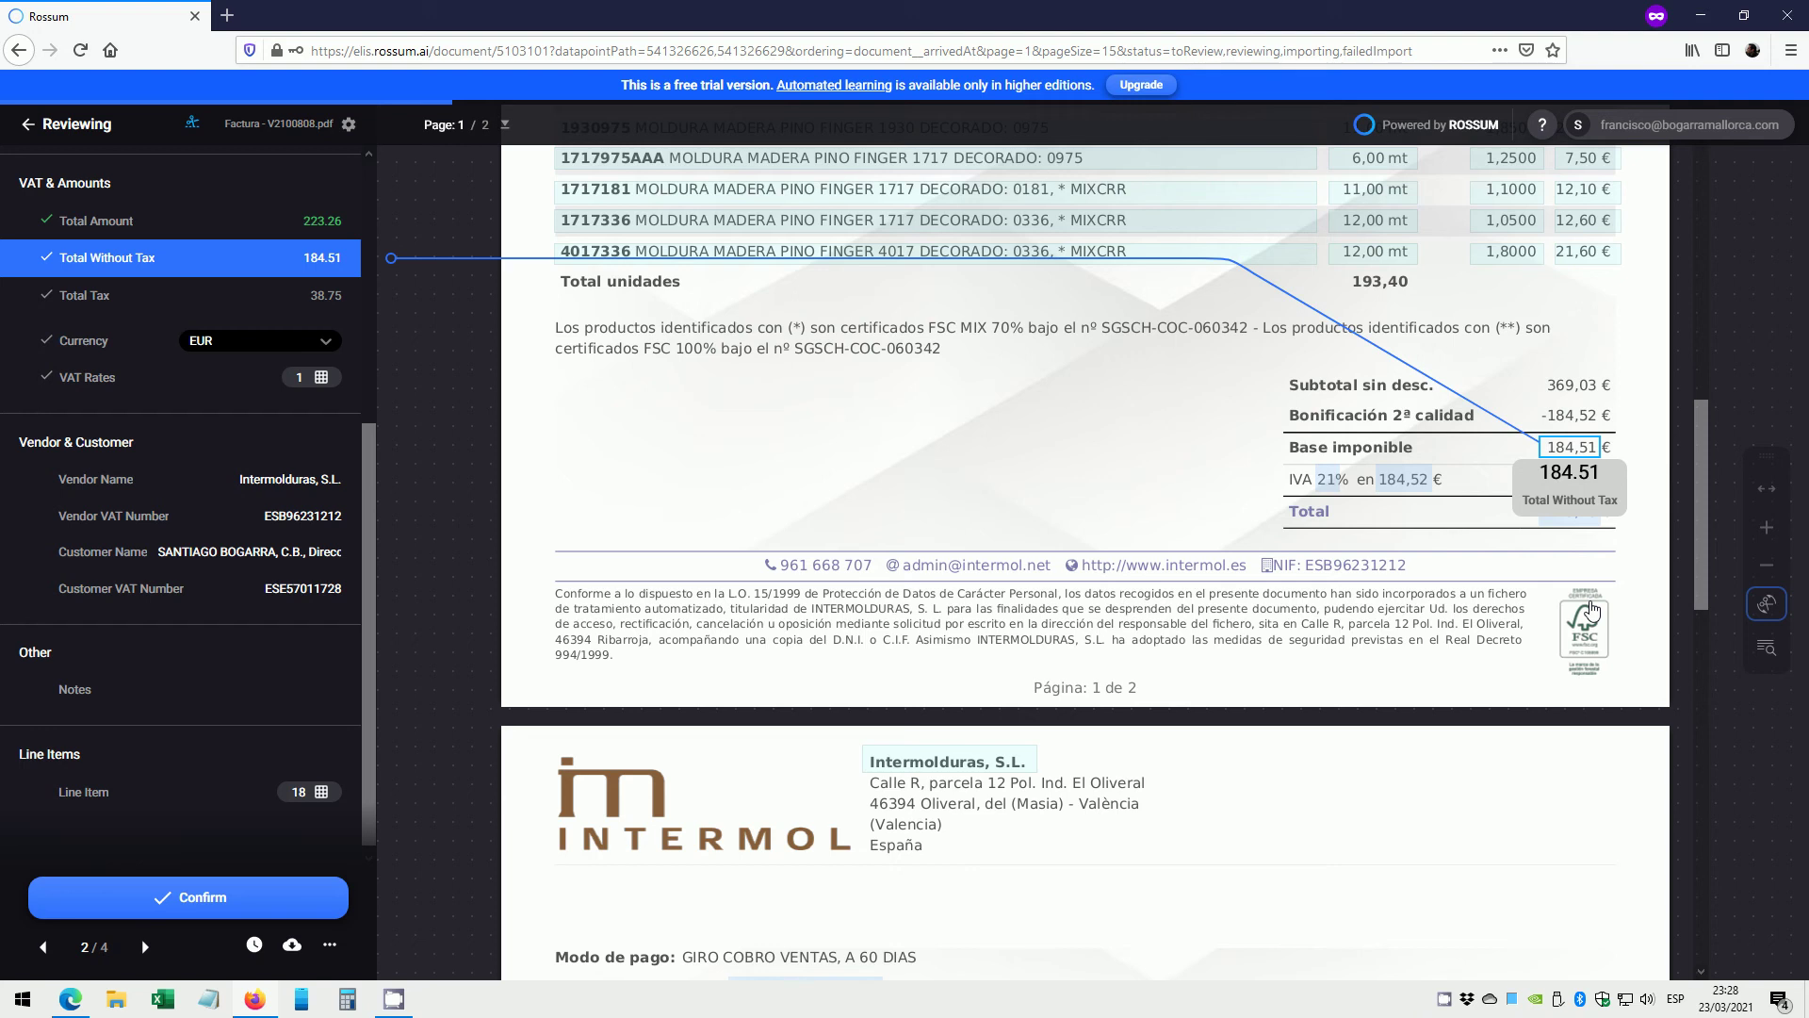
left_click(1594, 535)
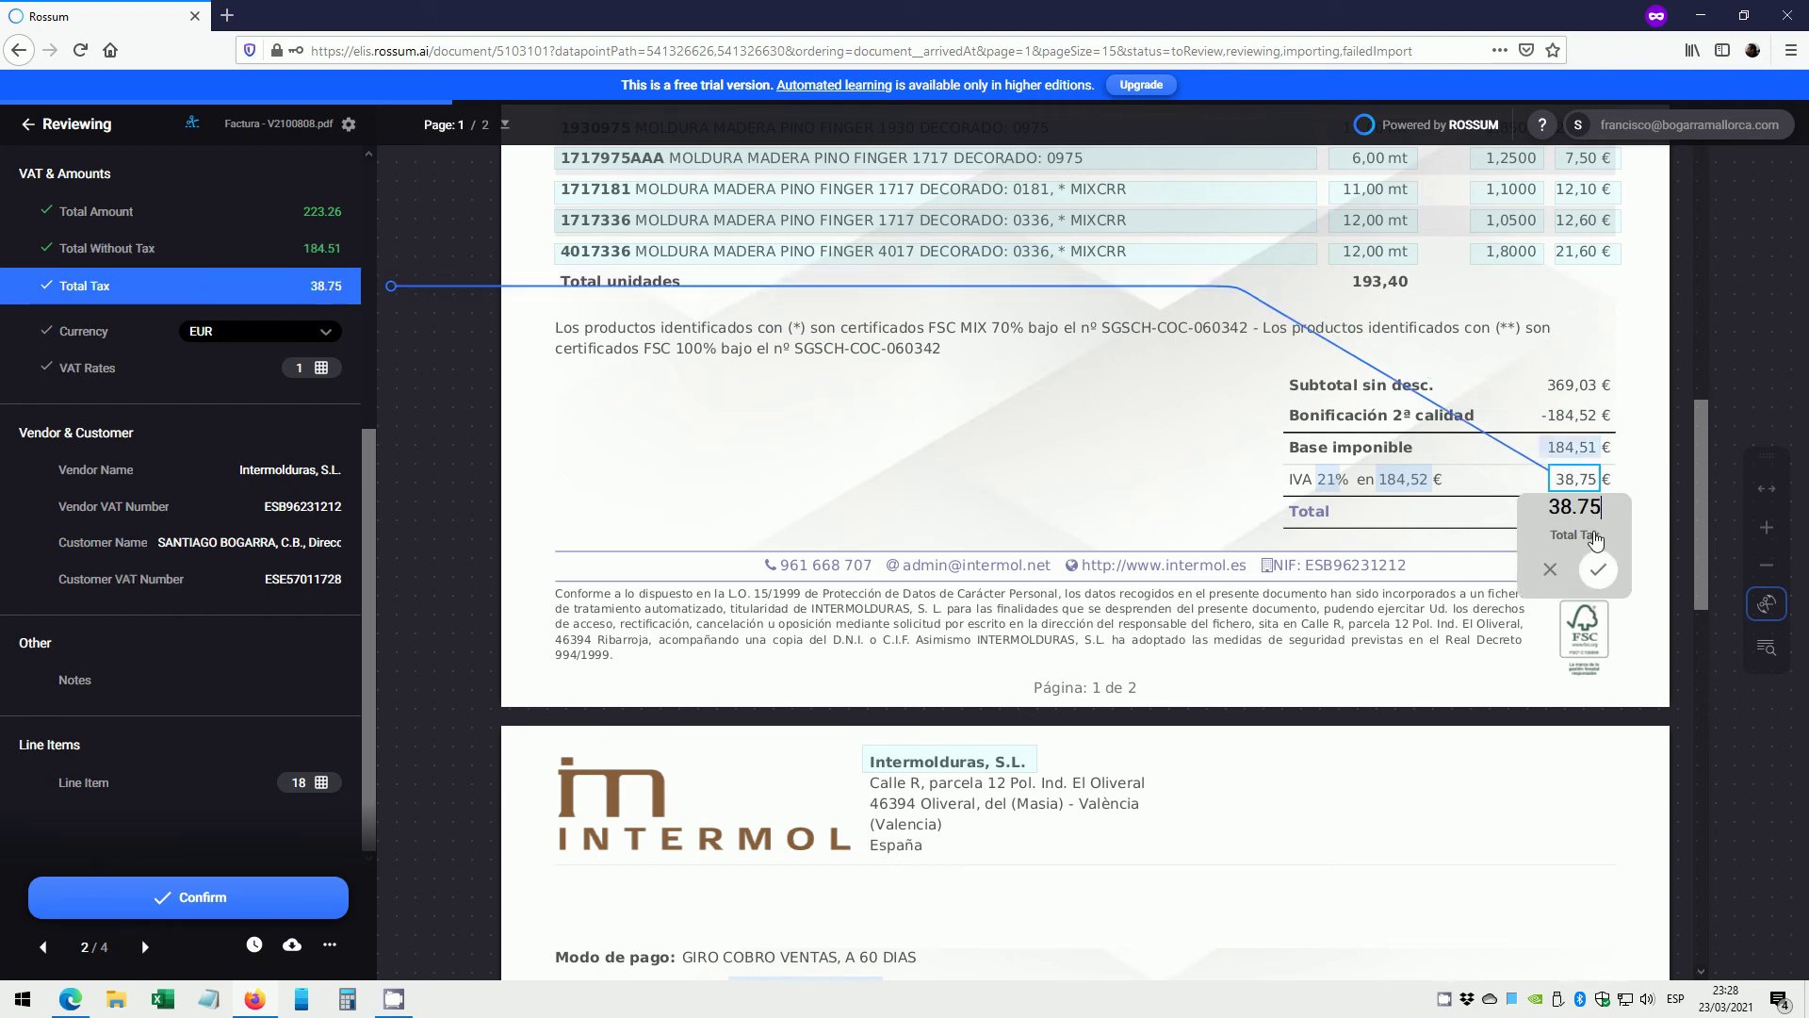
left_click(1595, 572)
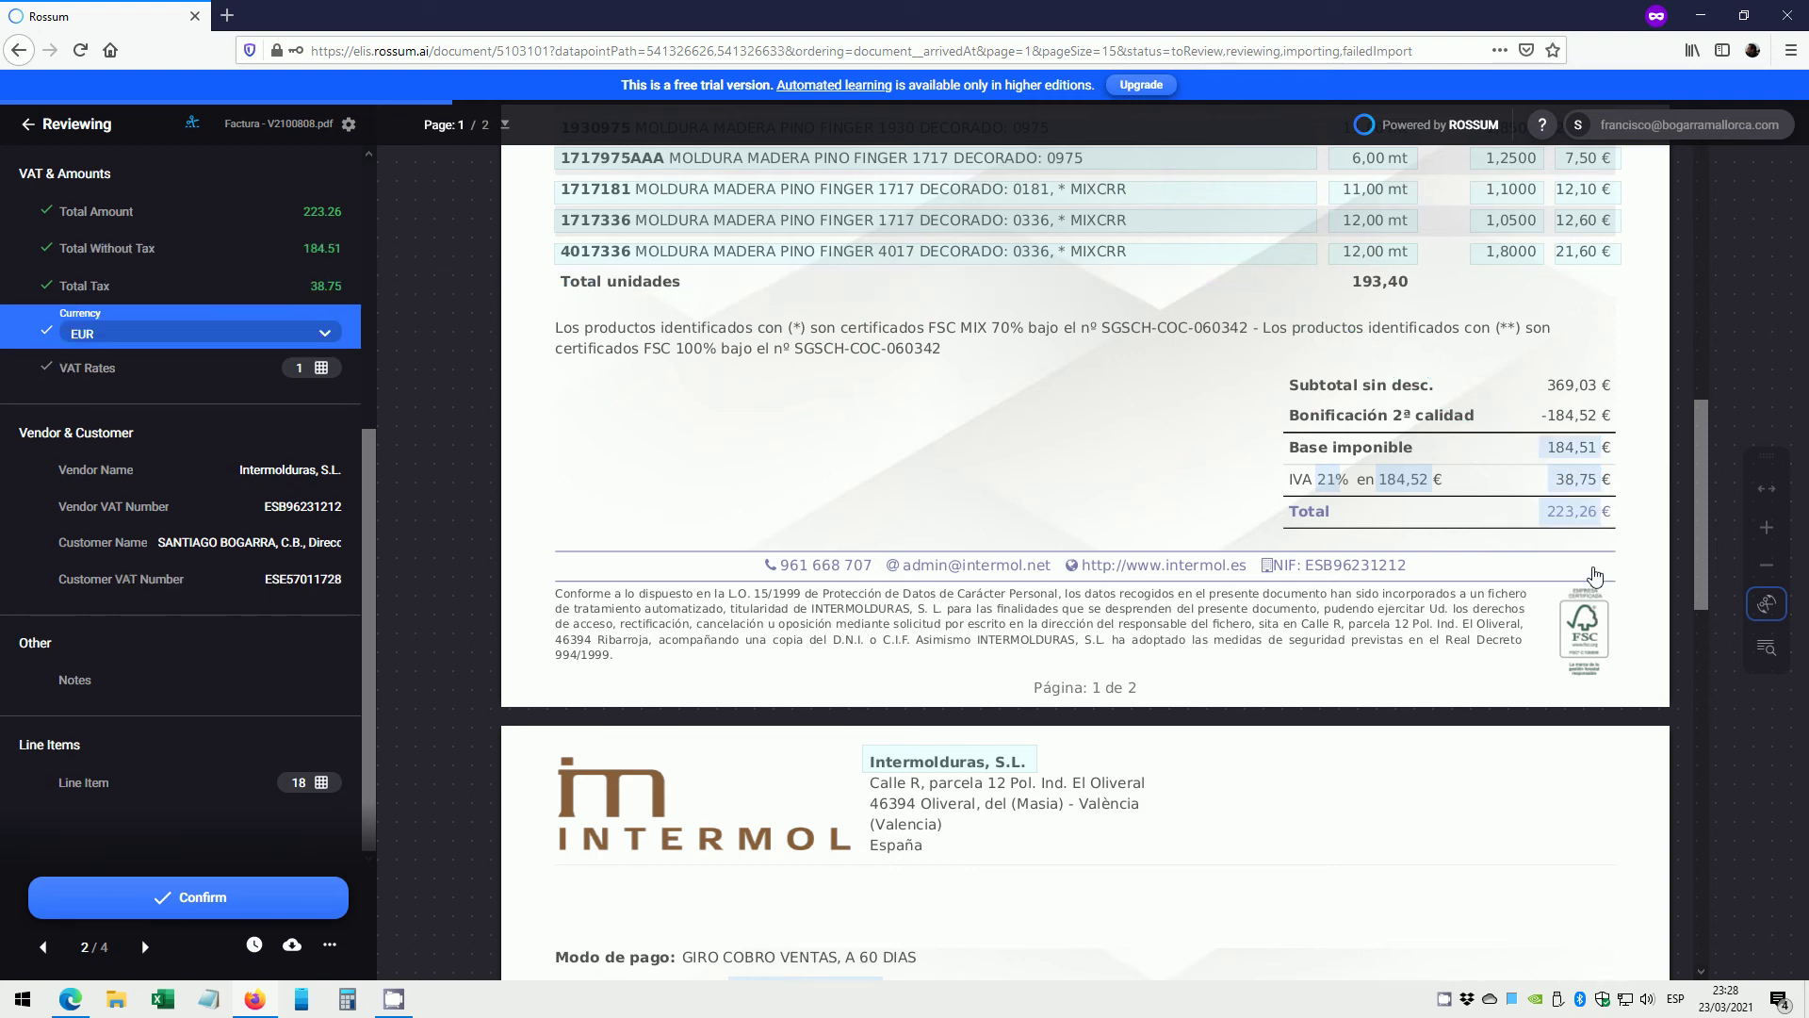
Validate the currency, vendor name and vendor VAT number of the Intermolduras invoice.
key("Return")
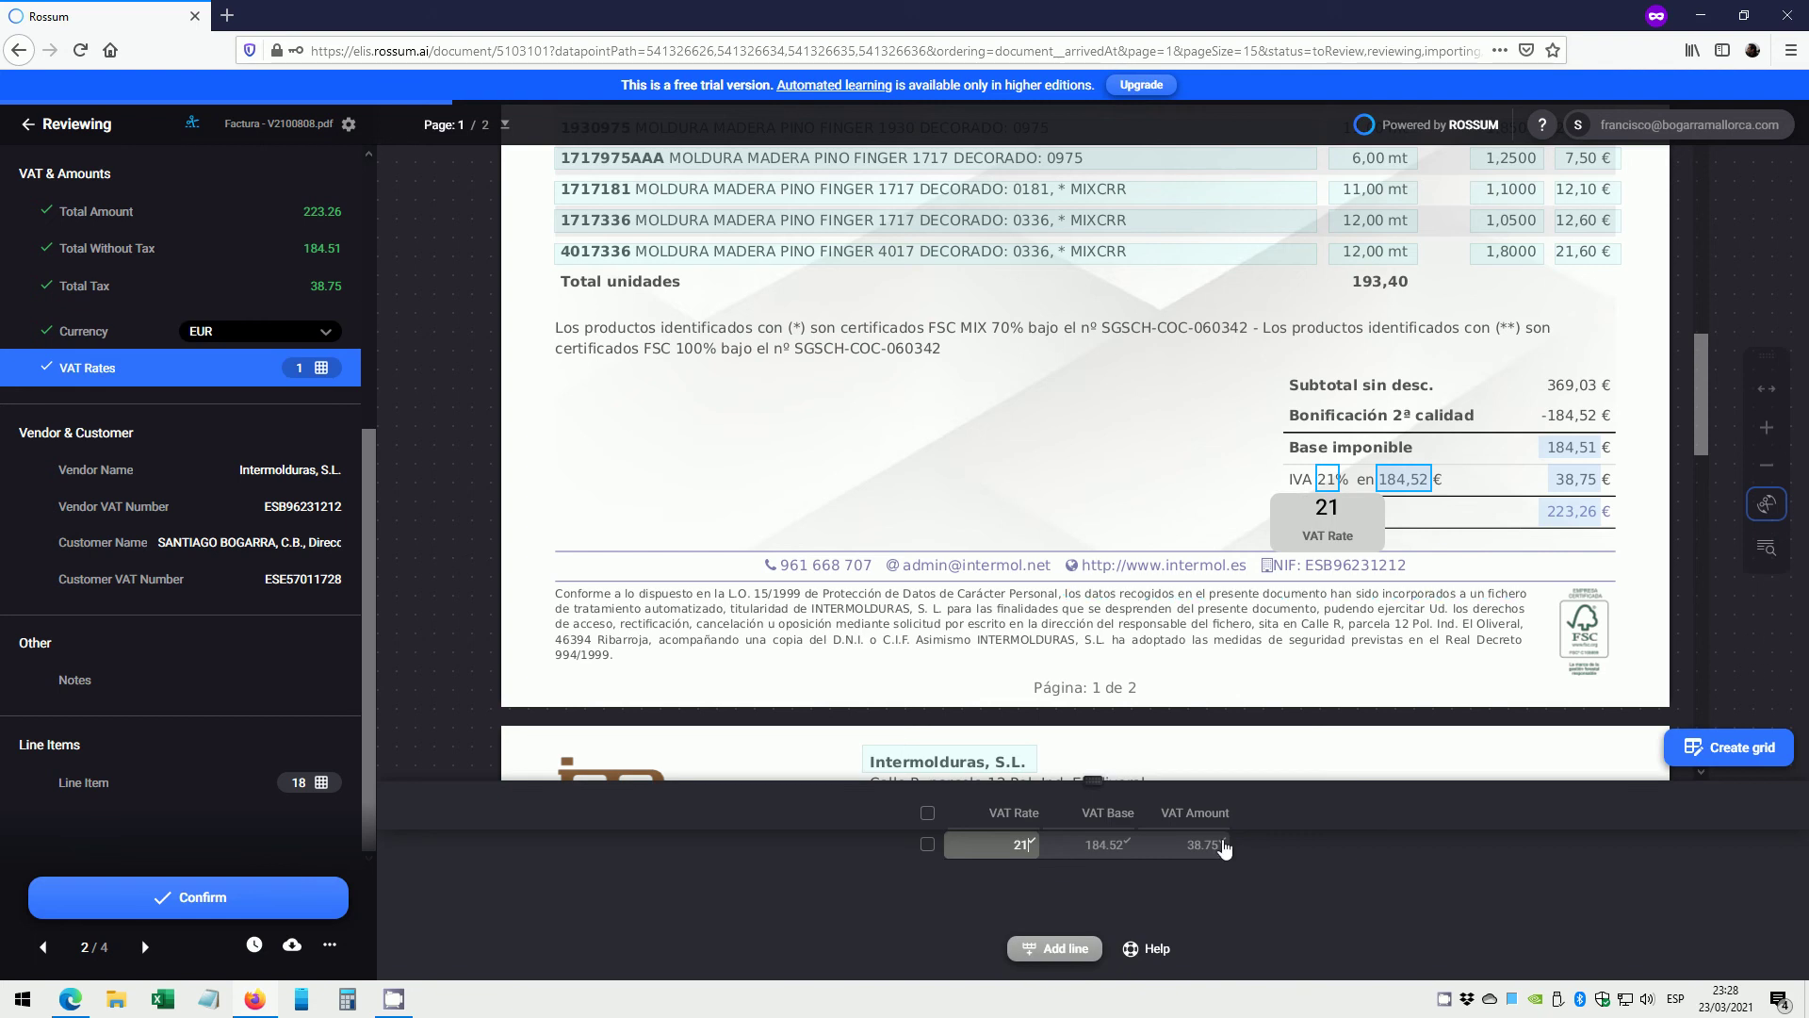
left_click(109, 472)
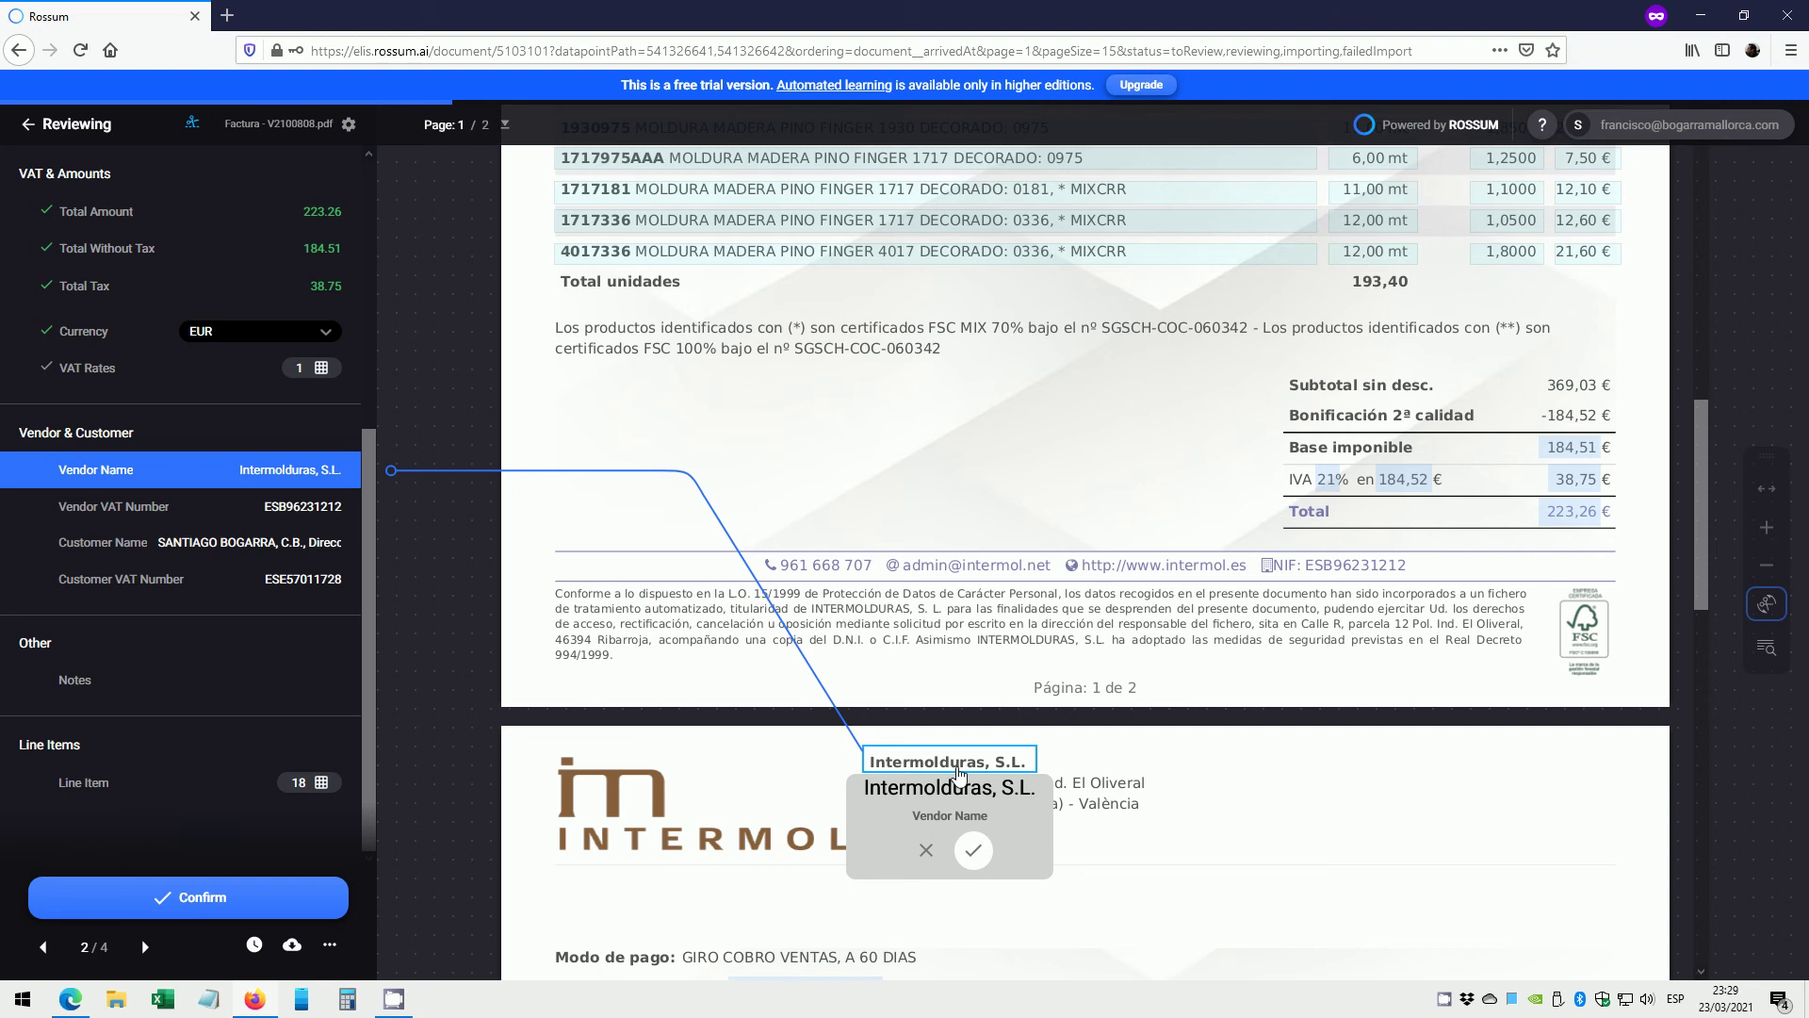
left_click(973, 850)
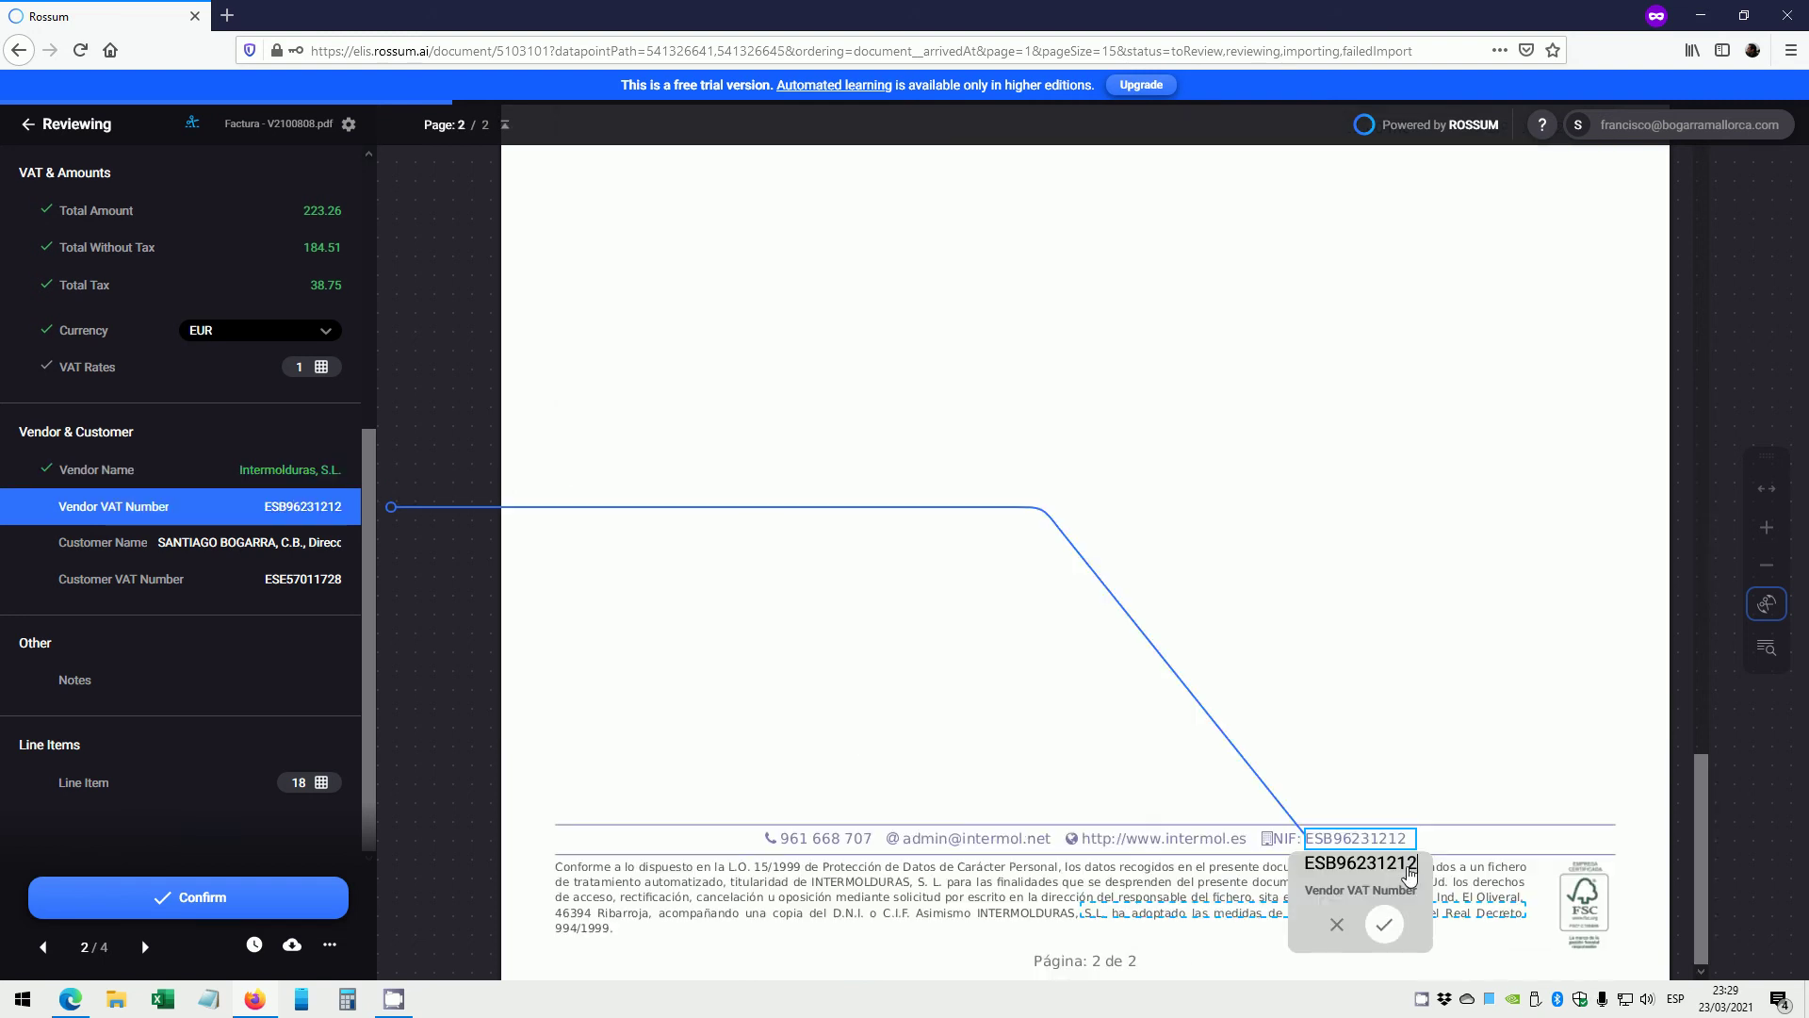
left_click(1380, 921)
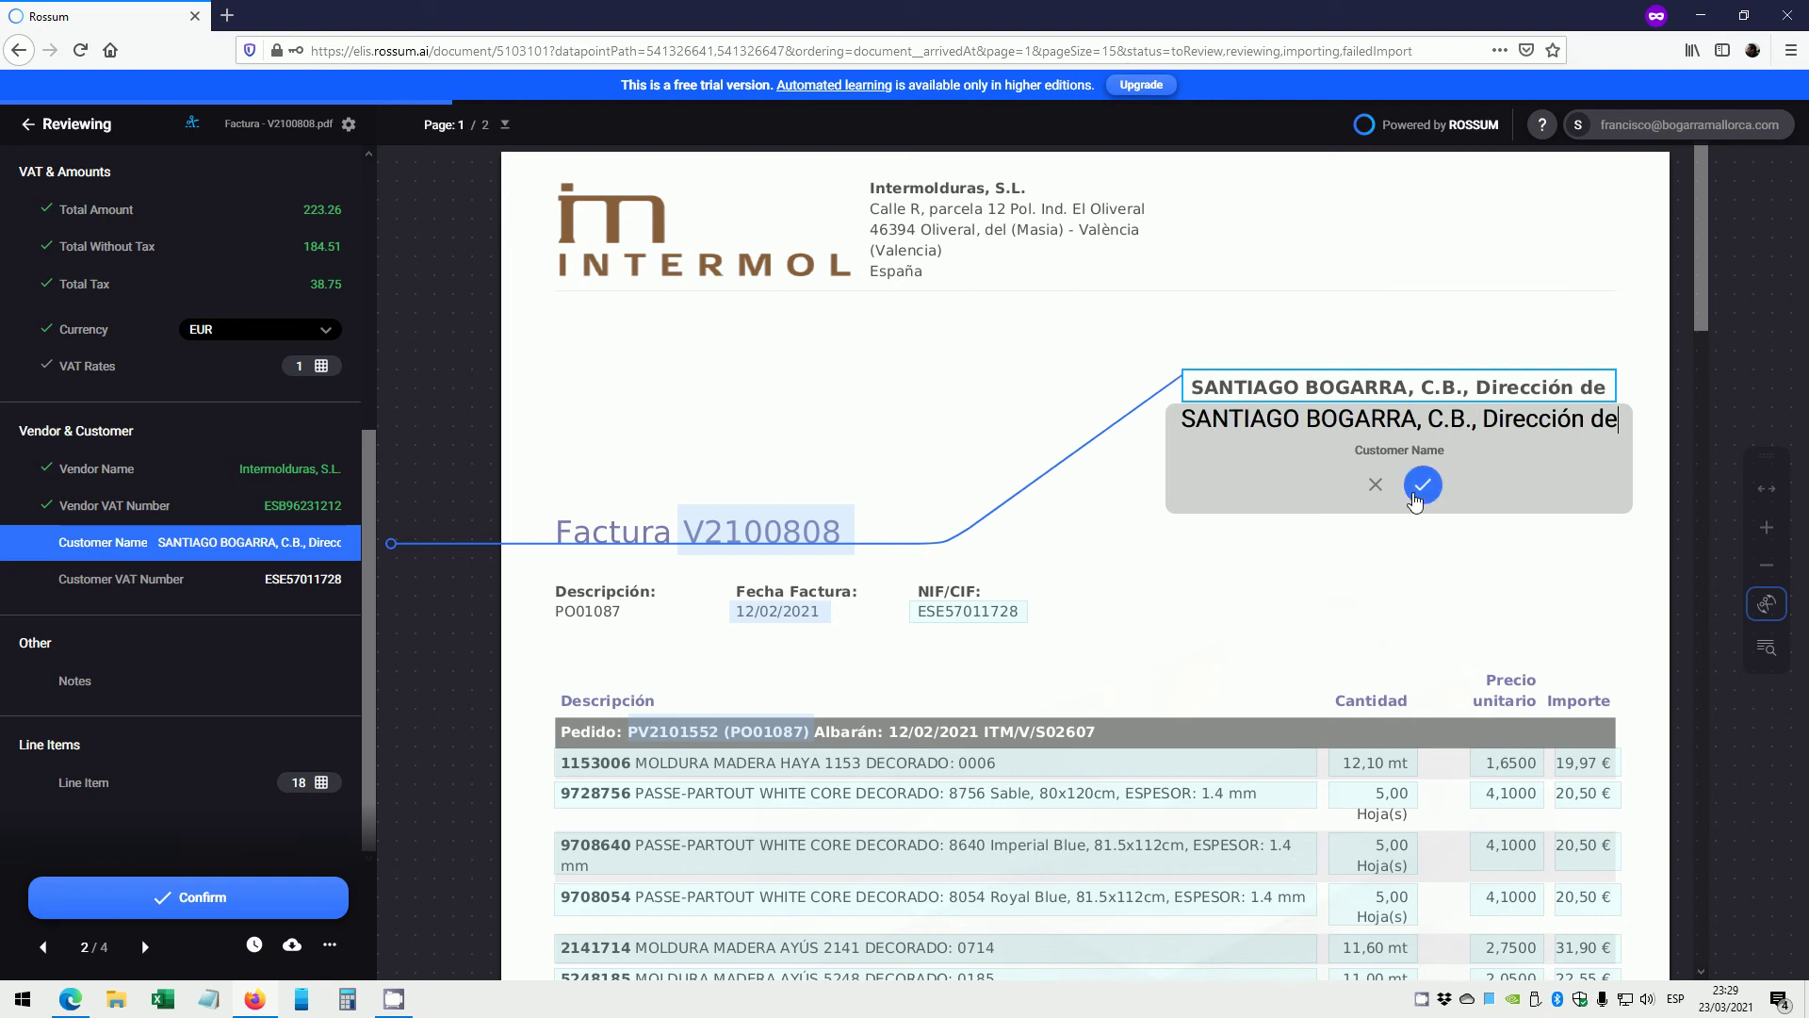
Shorten the customer name capture to leave out "Dirección de", and validate it together with the customer VAT number.
left_click_drag(1617, 389, 1479, 394)
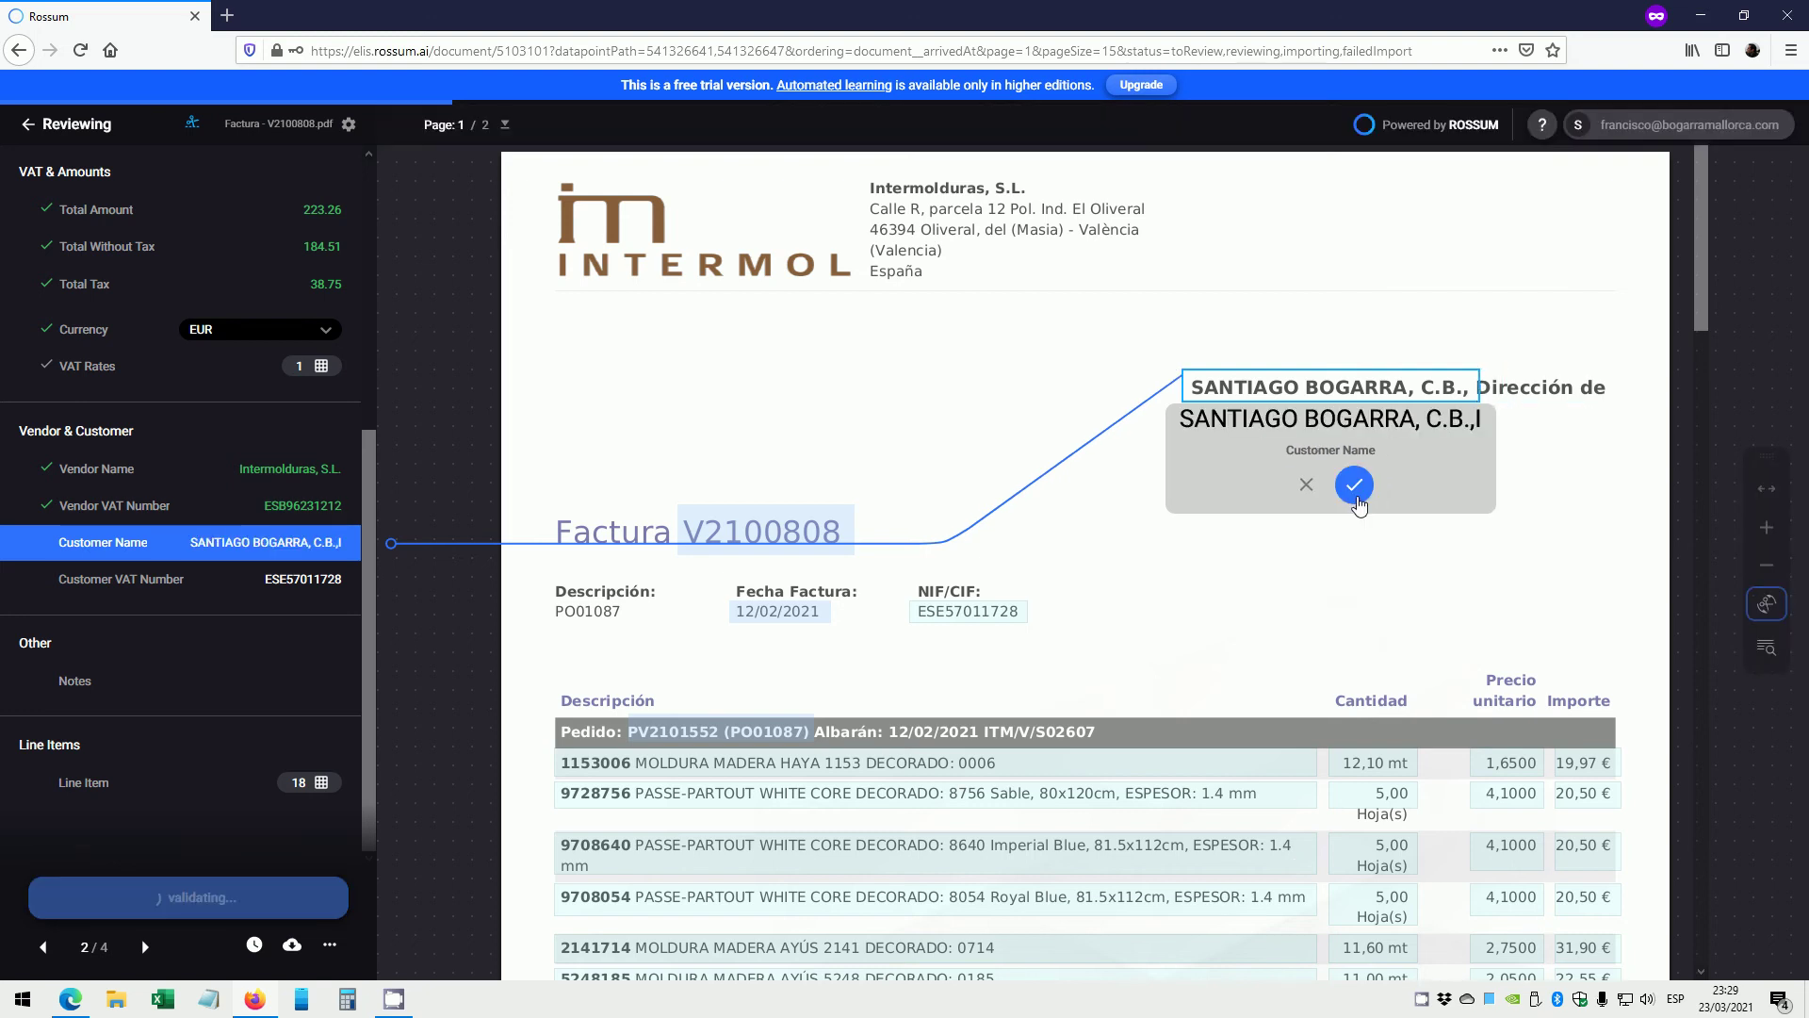
left_click(1357, 499)
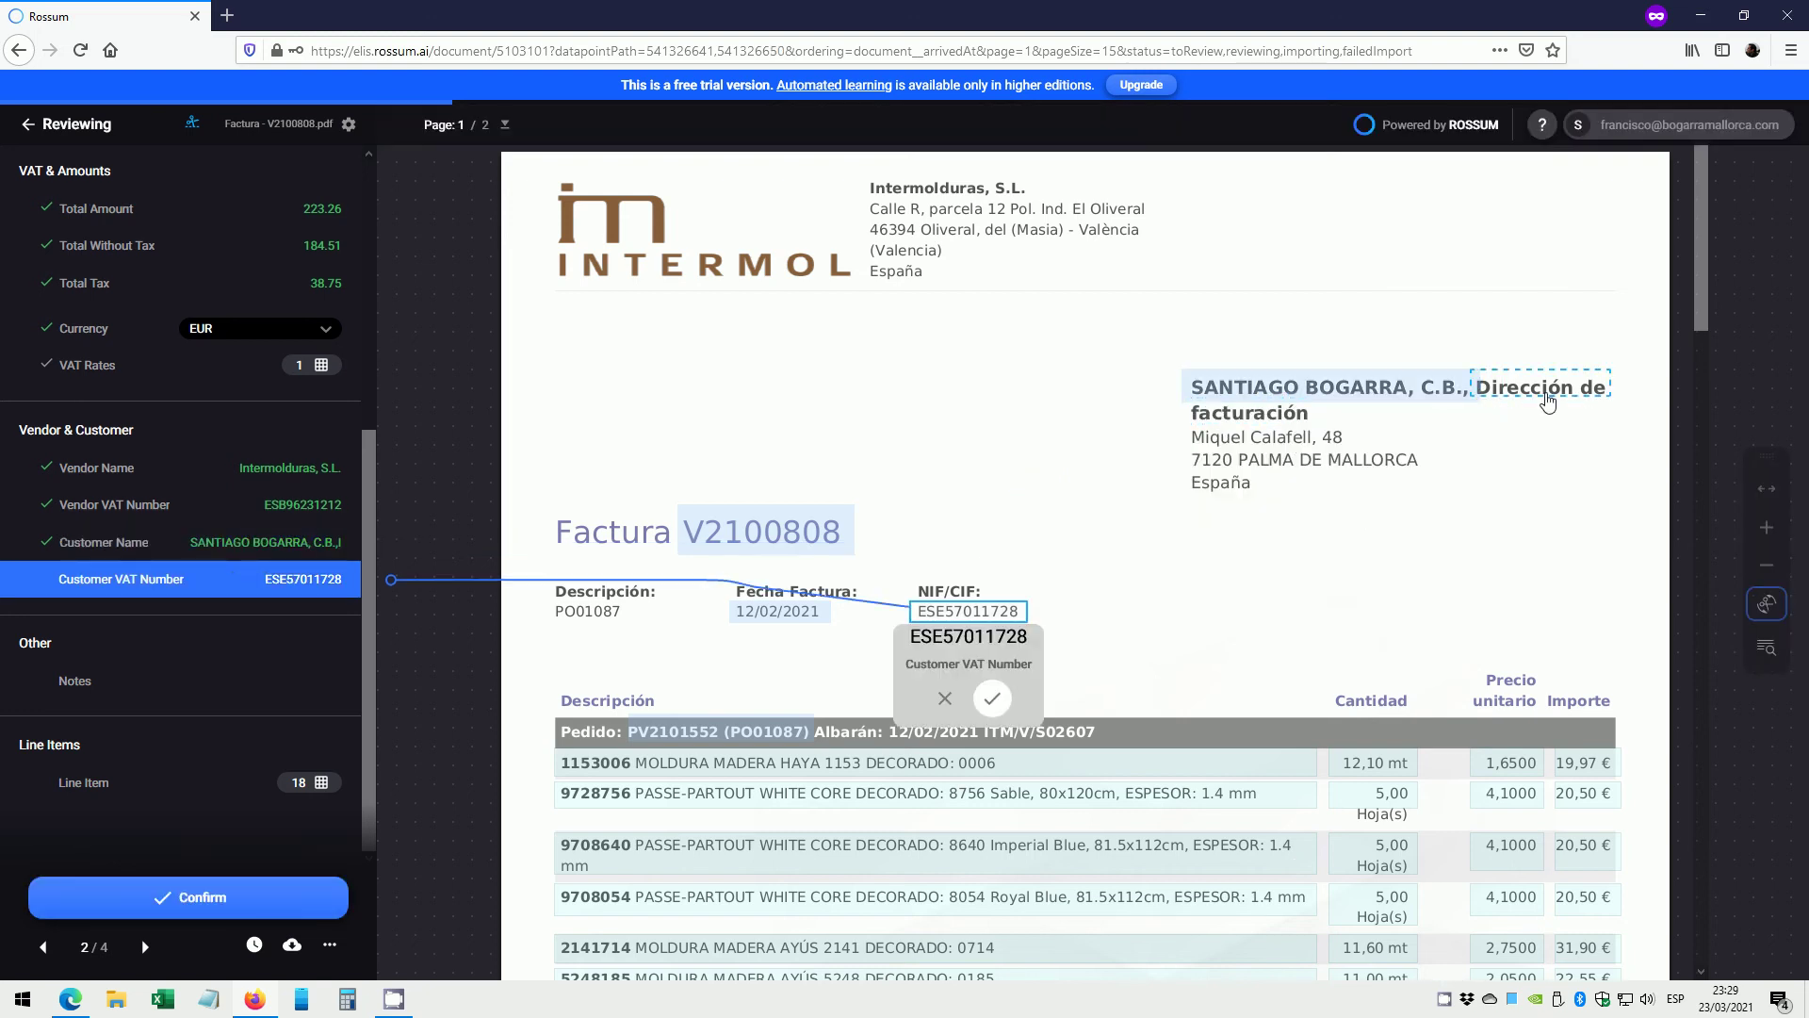
left_click(991, 697)
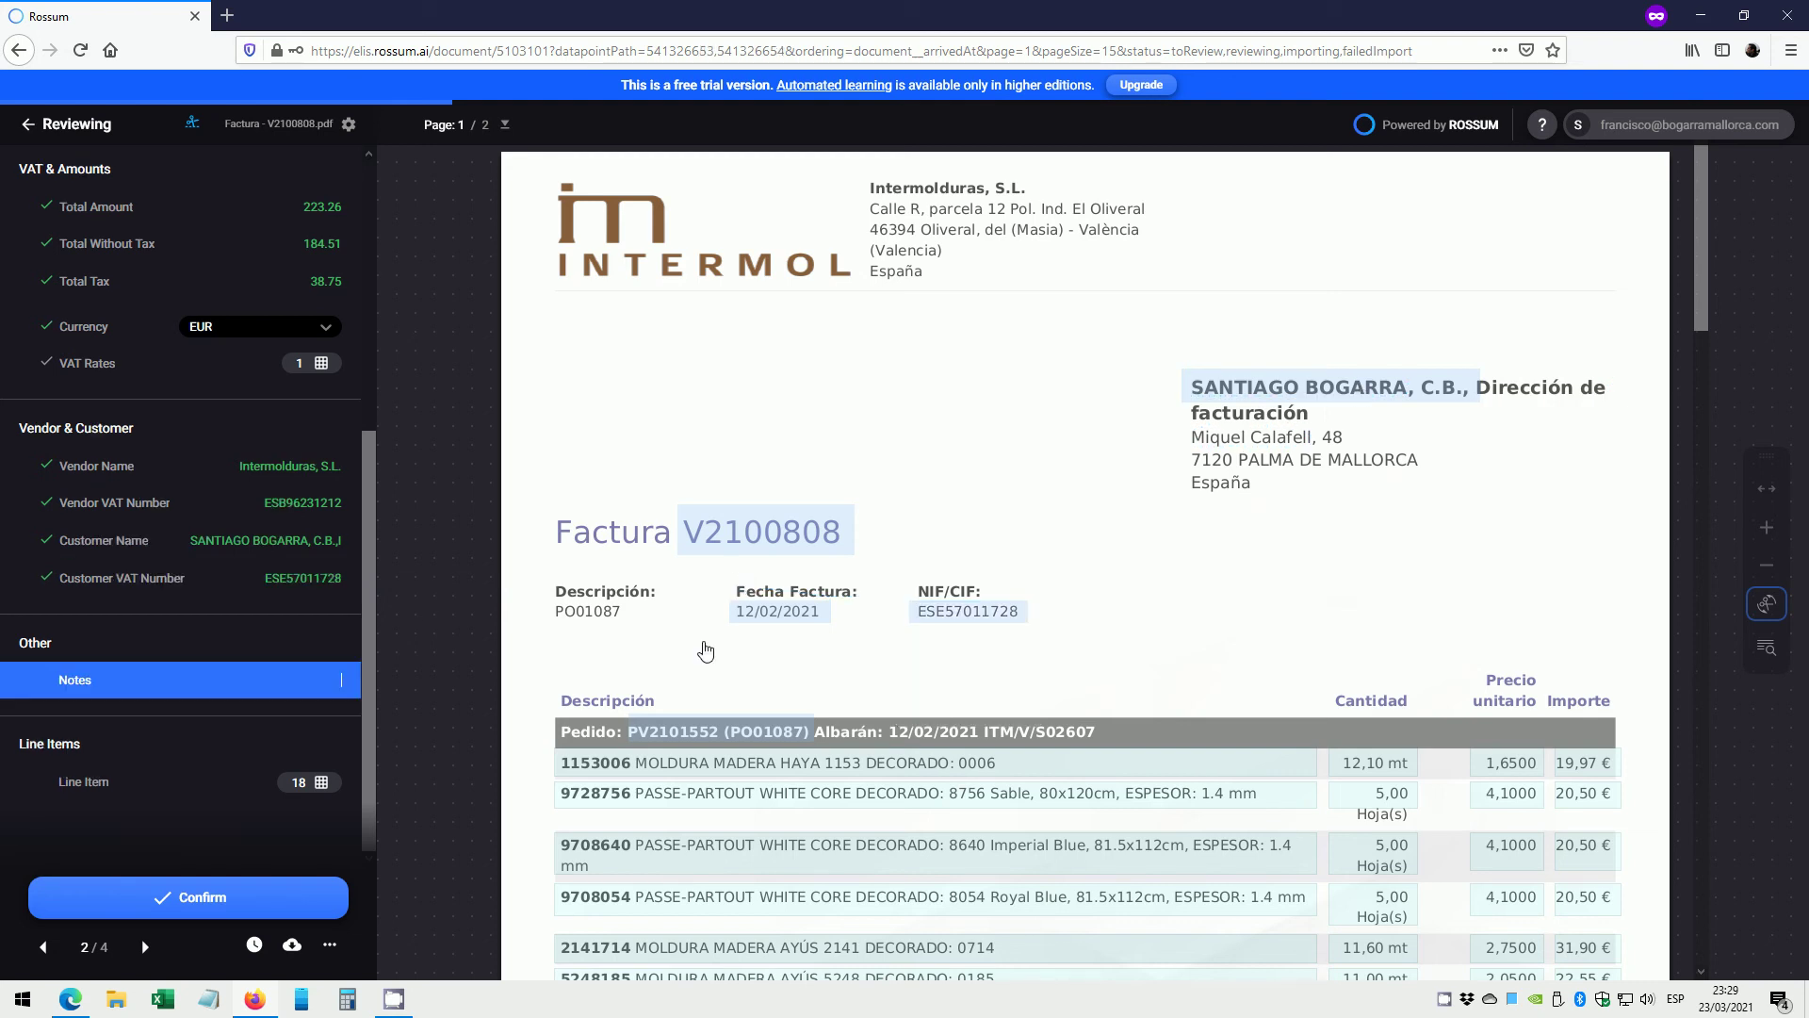
Open the captured line items and compare them and their total amount sum with the table and subtotal on the invoice.
scroll(782, 676, "down", 10)
scroll(782, 676, "down", 5)
scroll(780, 677, "up", 3)
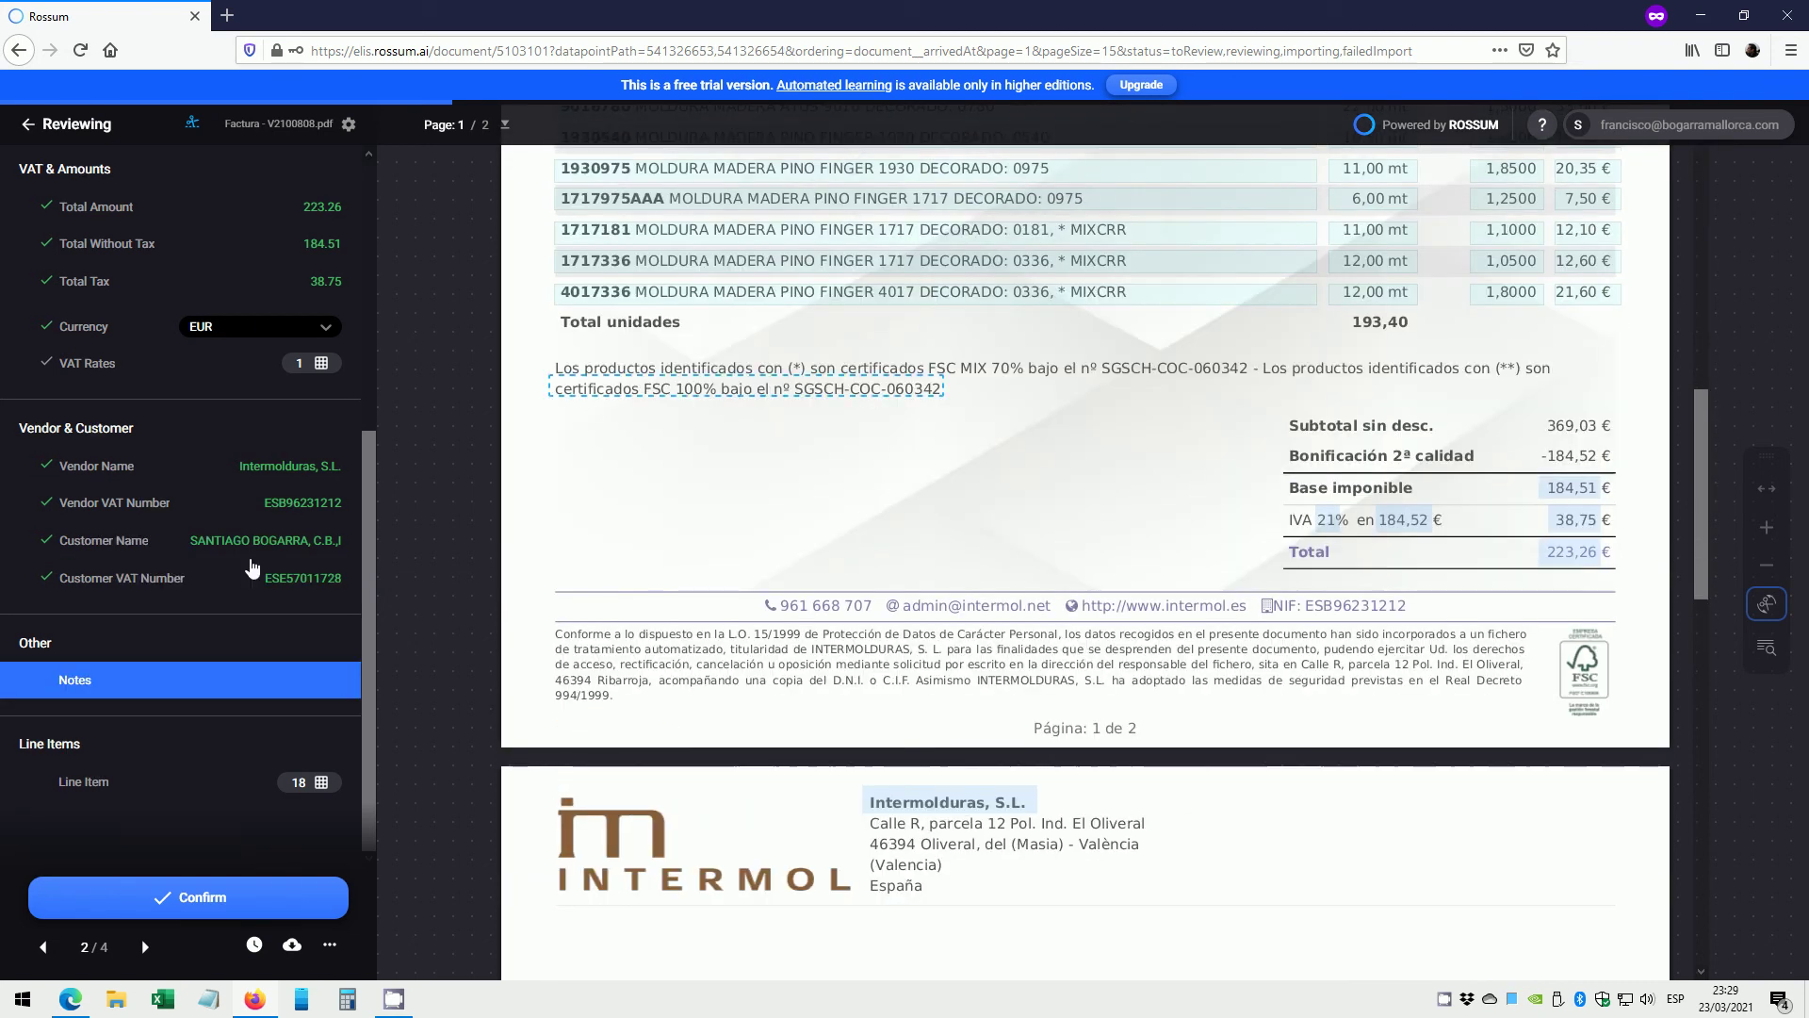
left_click(311, 790)
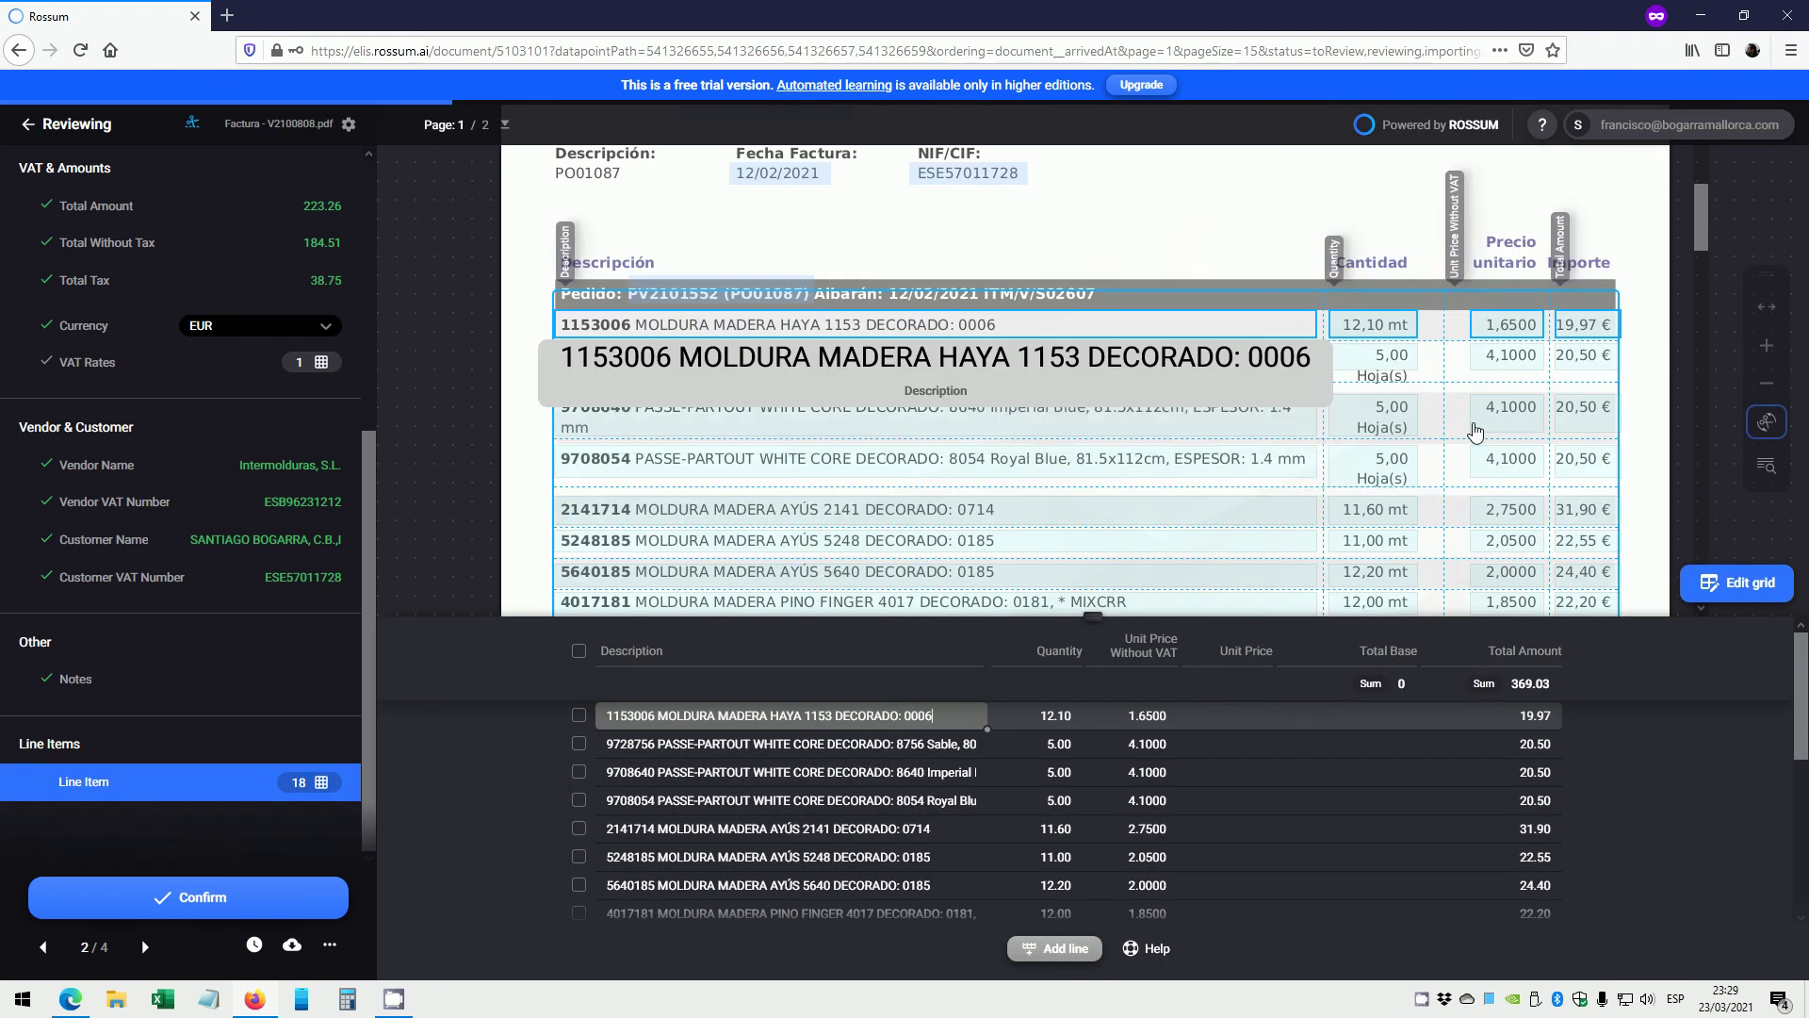
scroll(1699, 246, "down", 1)
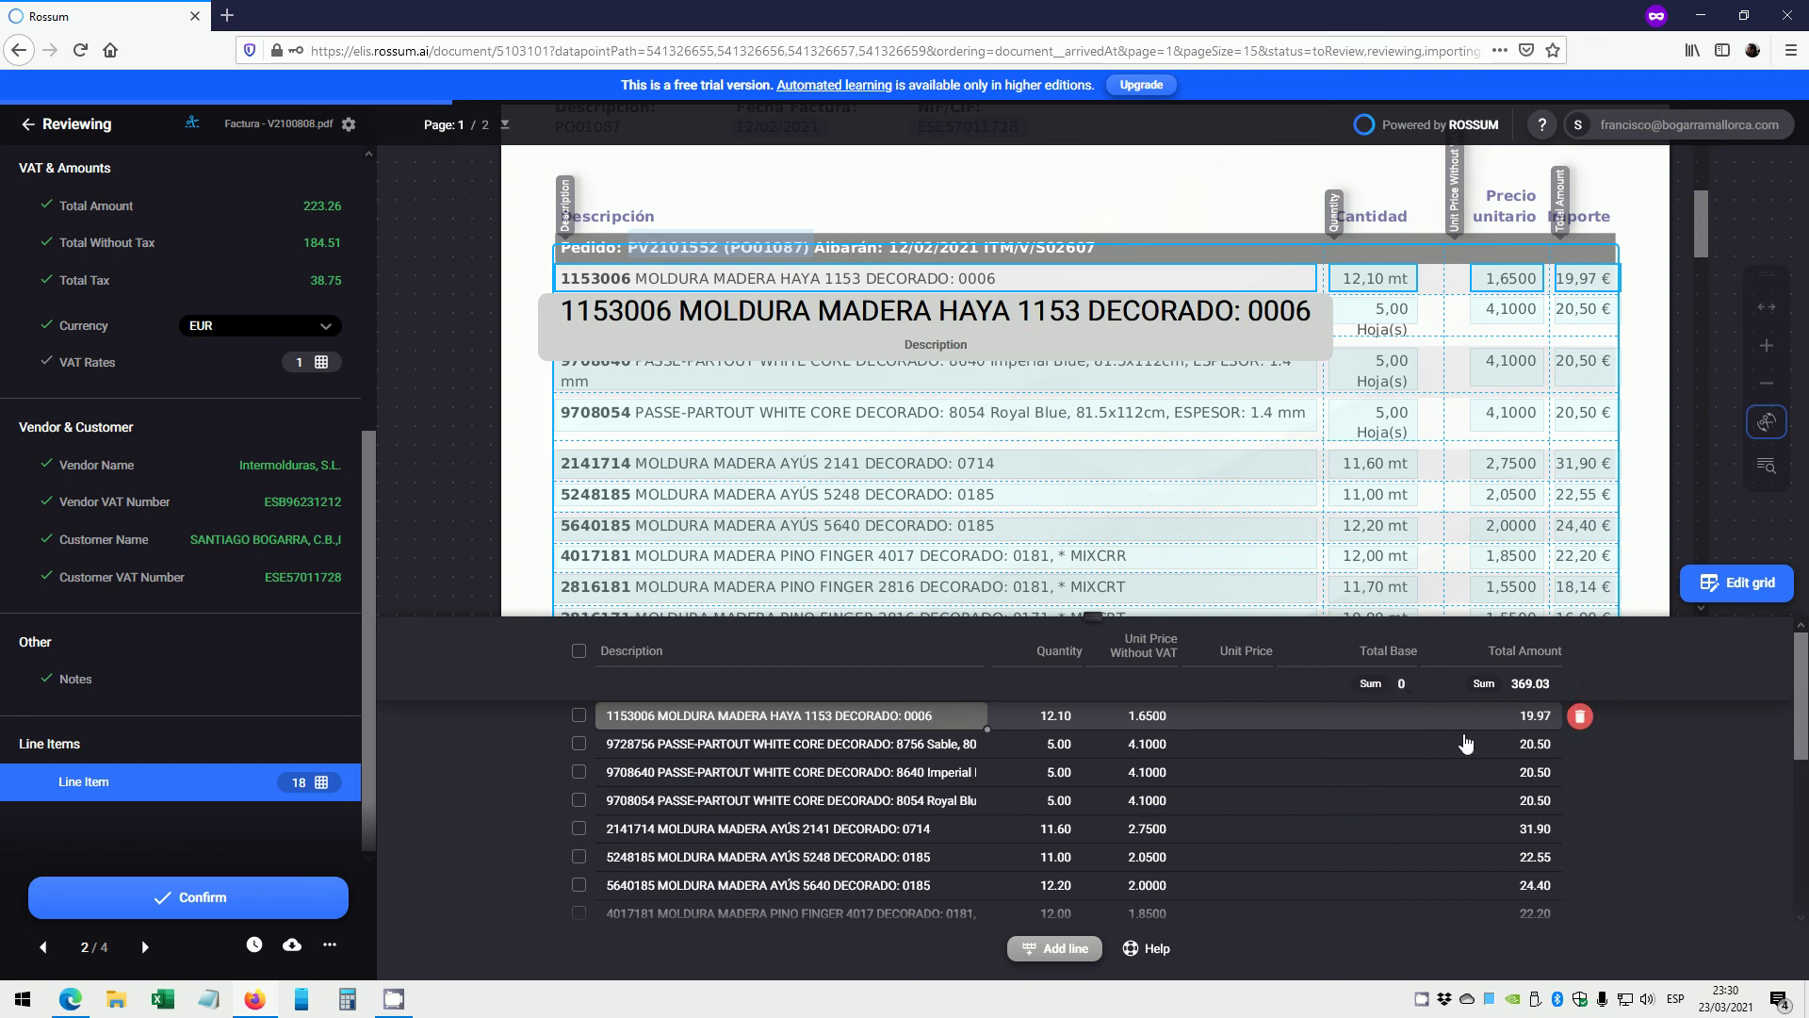
scroll(1712, 269, "down", 5)
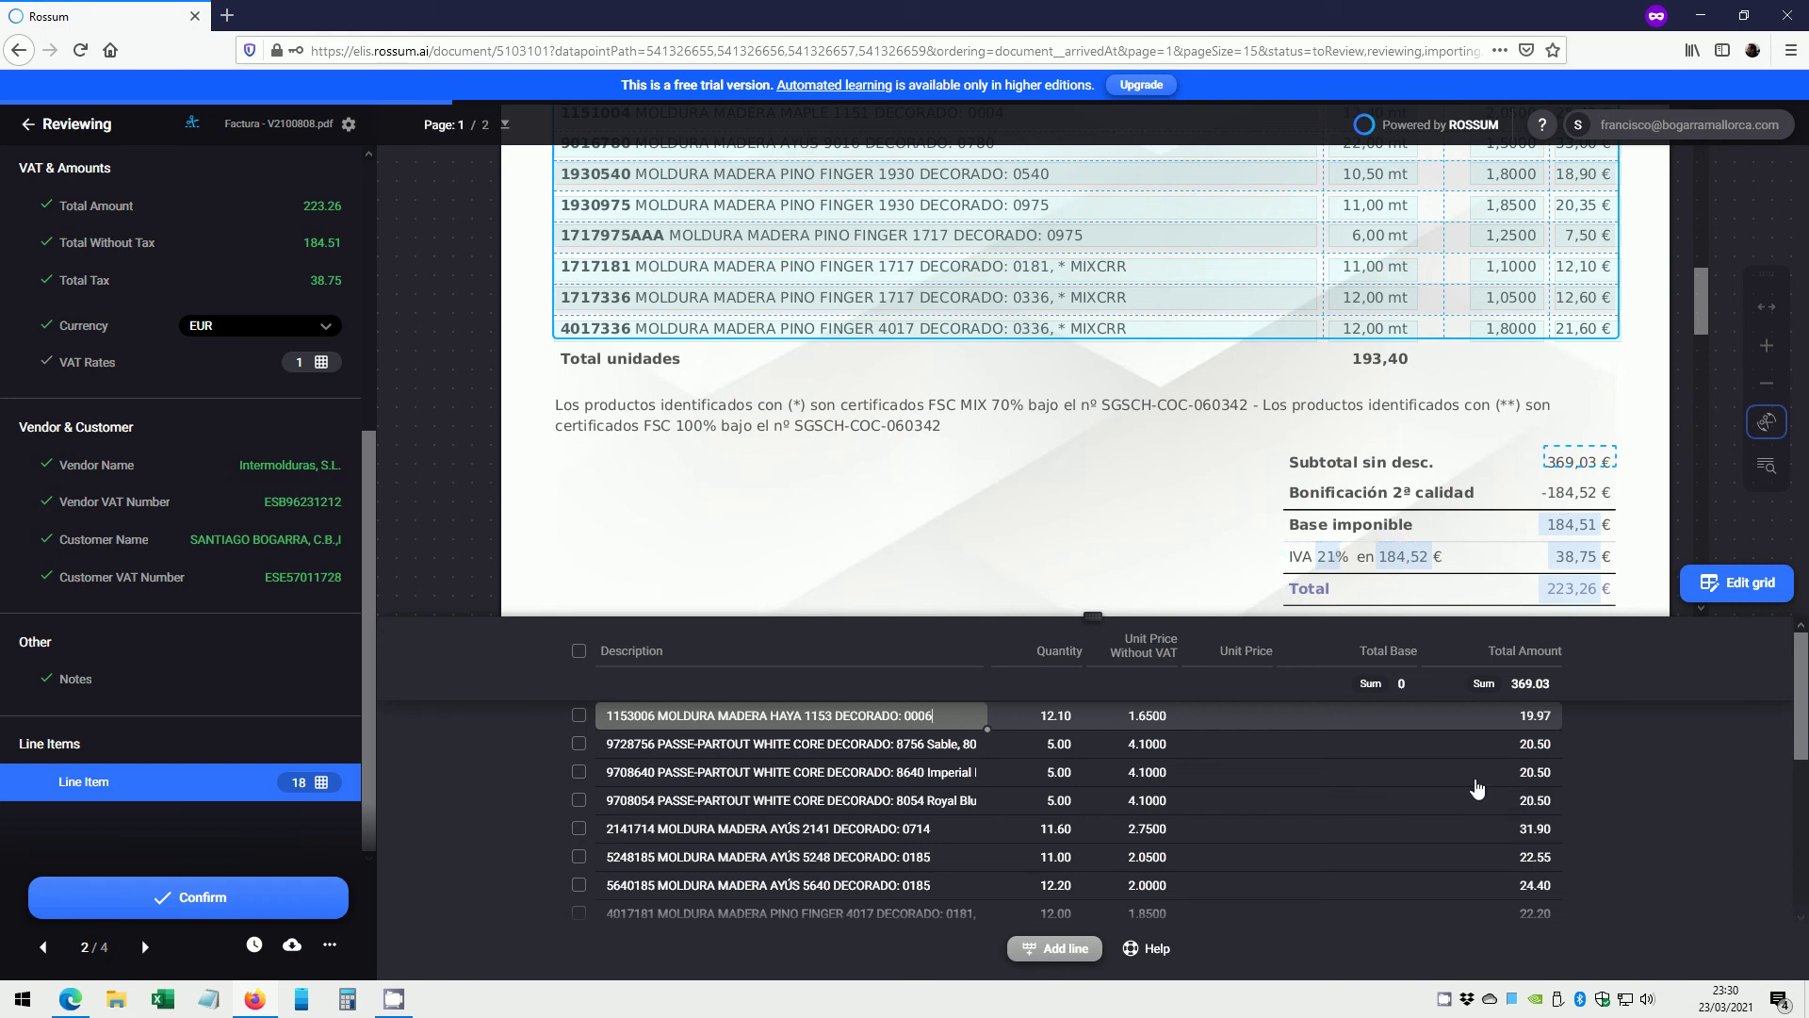
left_click_drag(1798, 698, 1804, 852)
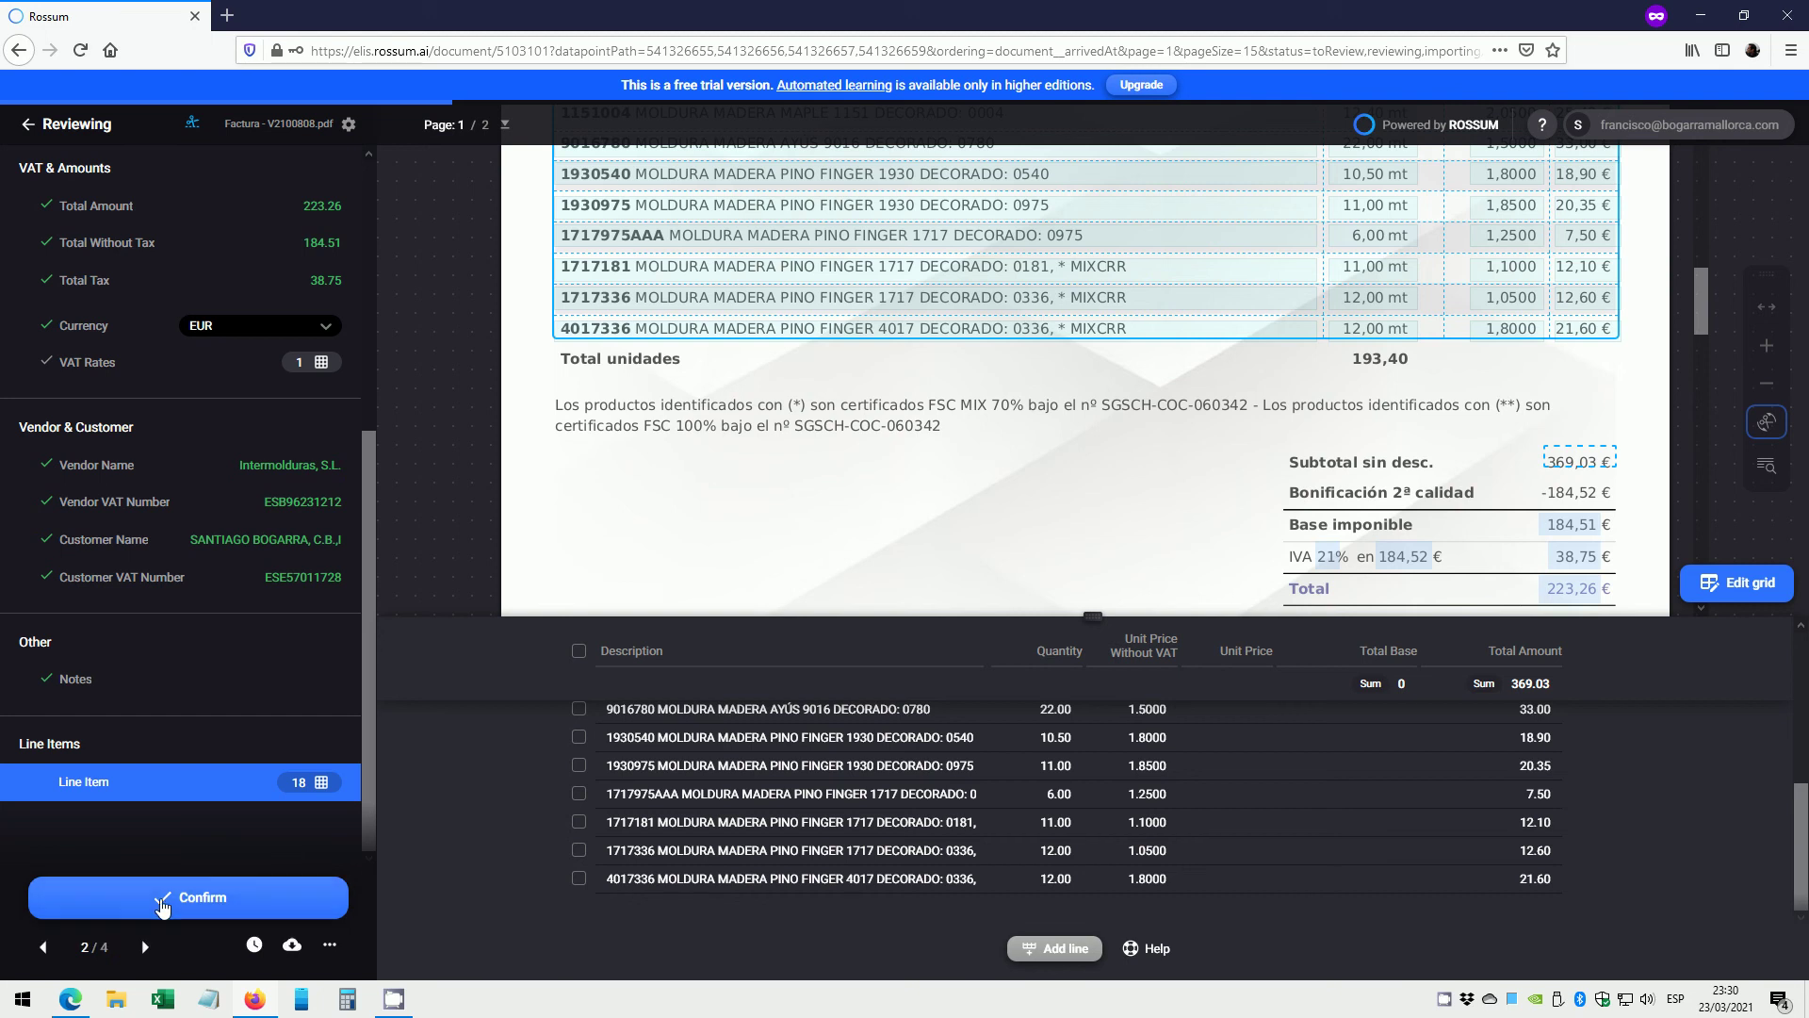
Move on to INV-931637(1).pdf, validate its document ID and accept the order number left empty.
left_click(144, 950)
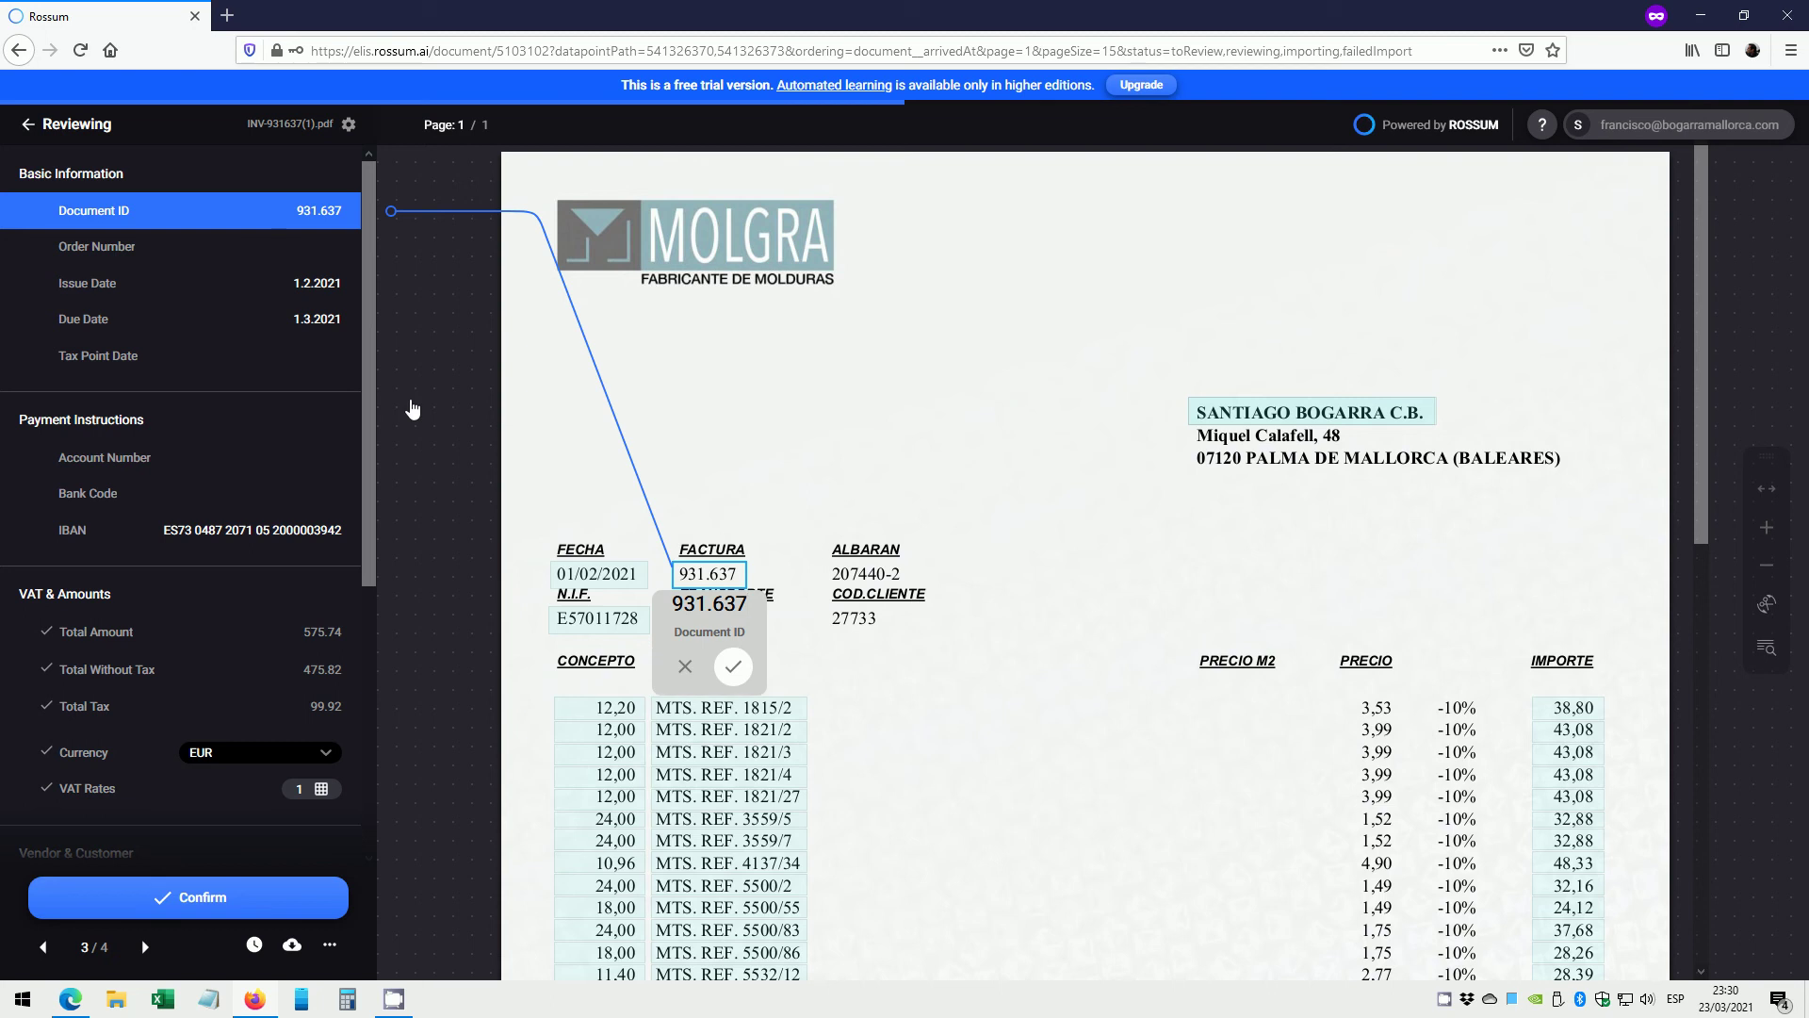
left_click(731, 668)
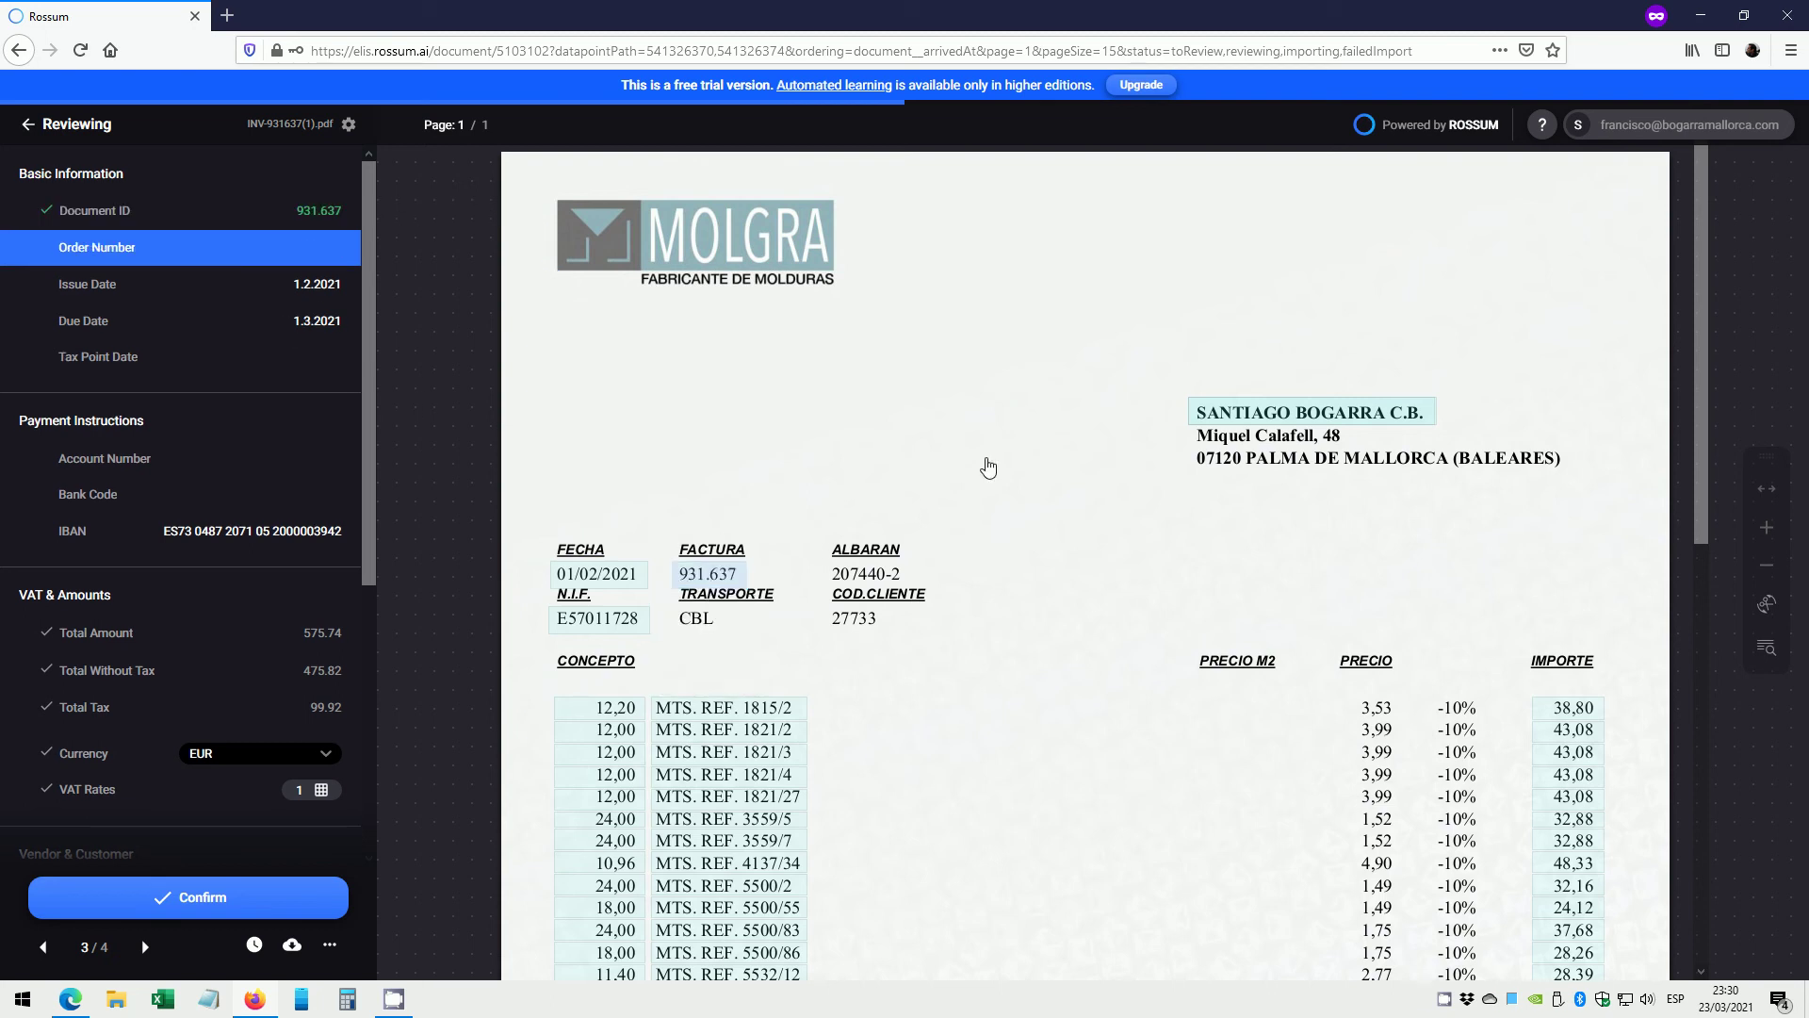
key("Return")
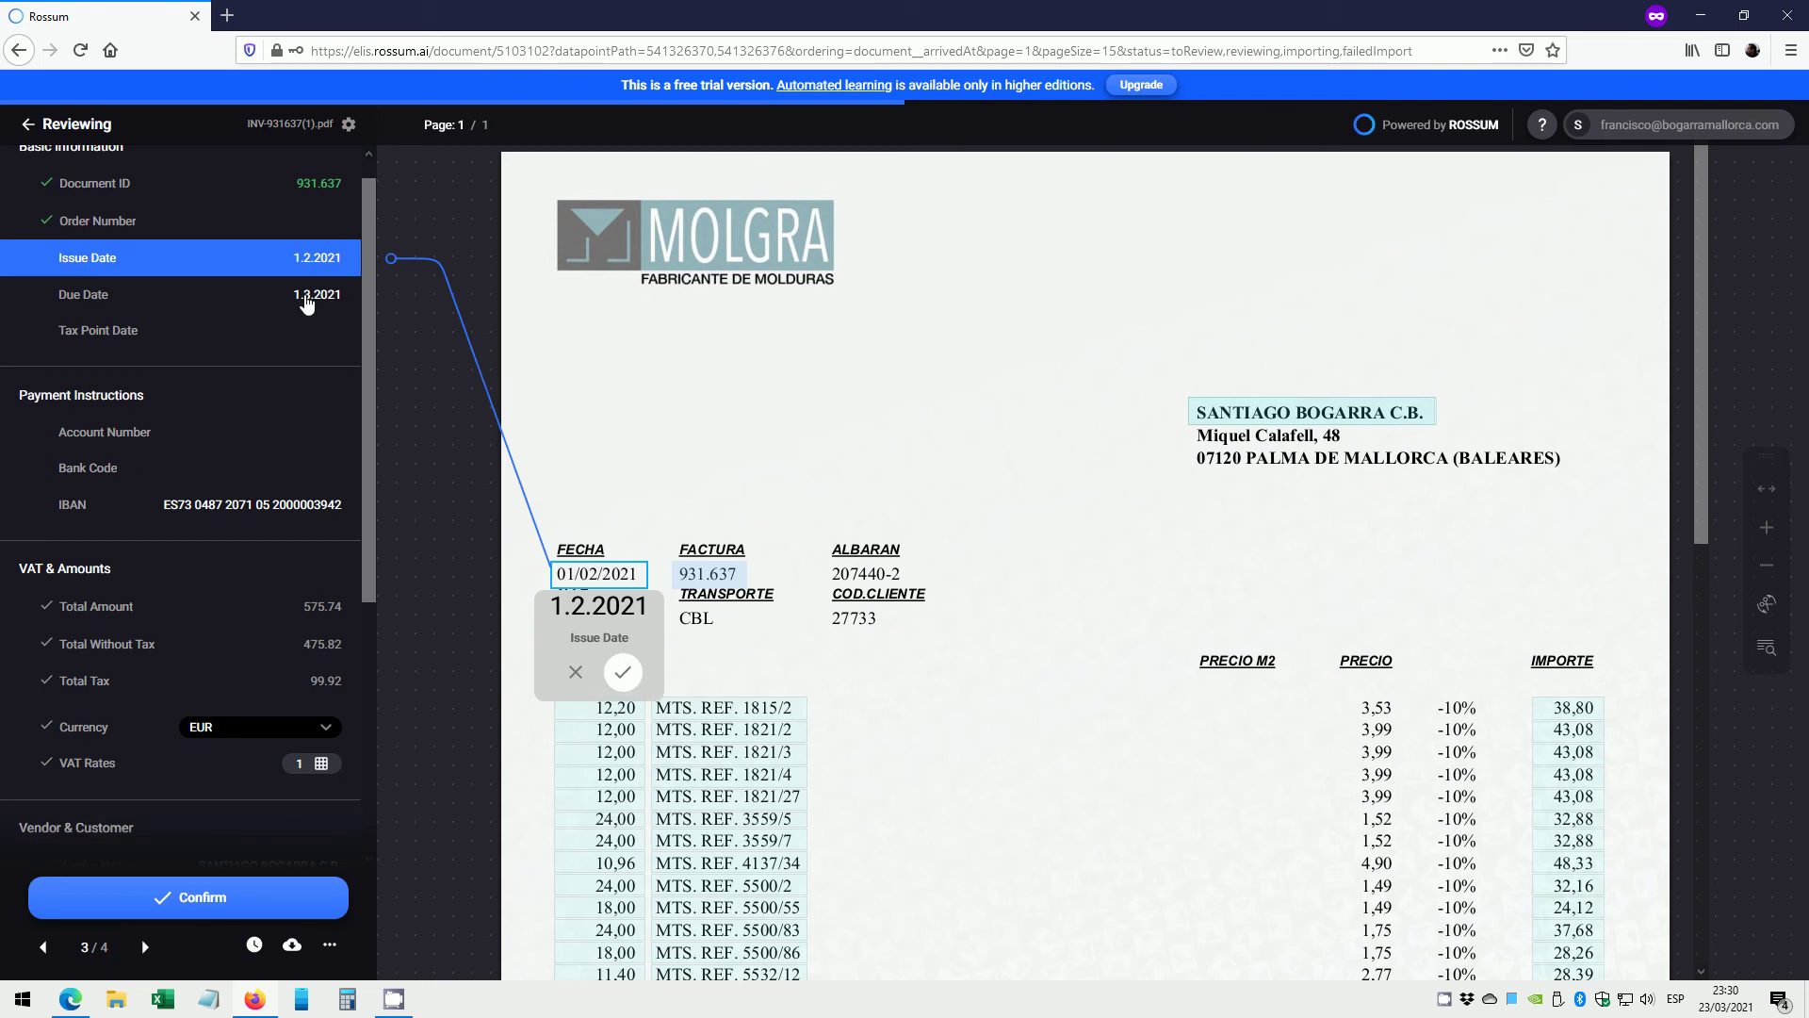
Validate the issue date, due date and IBAN captured from the Molgra invoice.
left_click(620, 673)
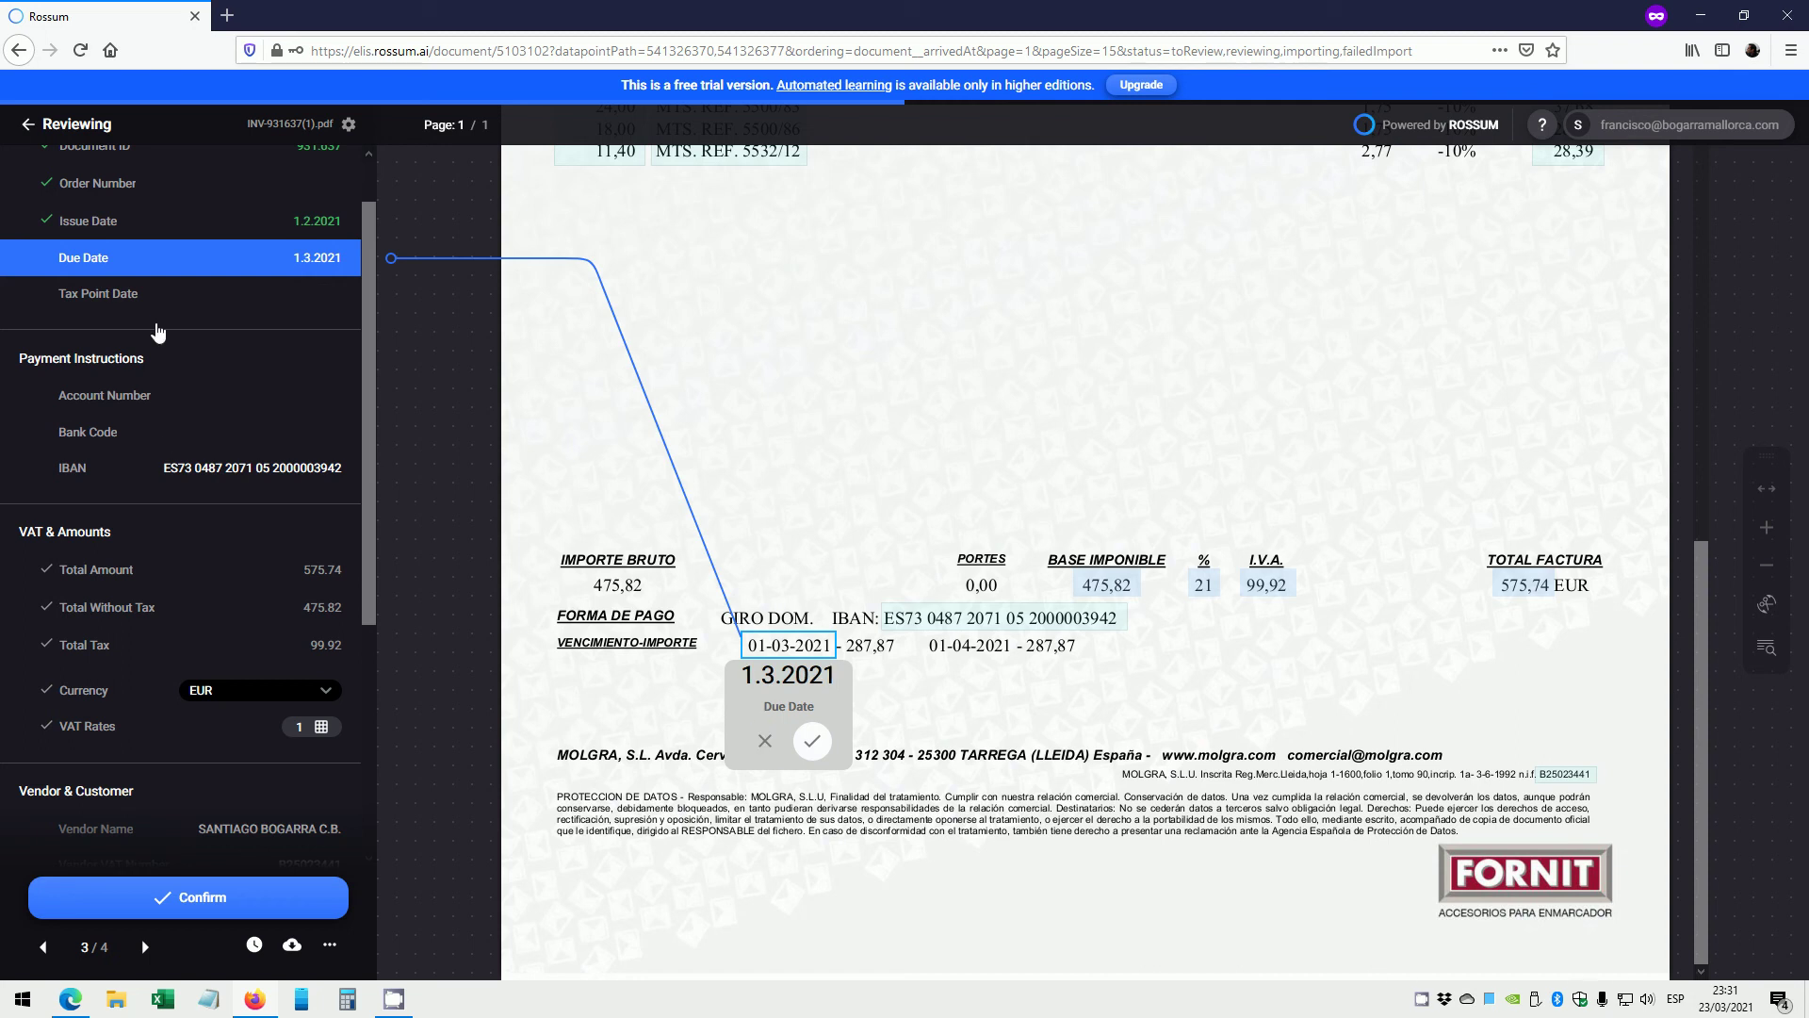
left_click(759, 743)
key("Return")
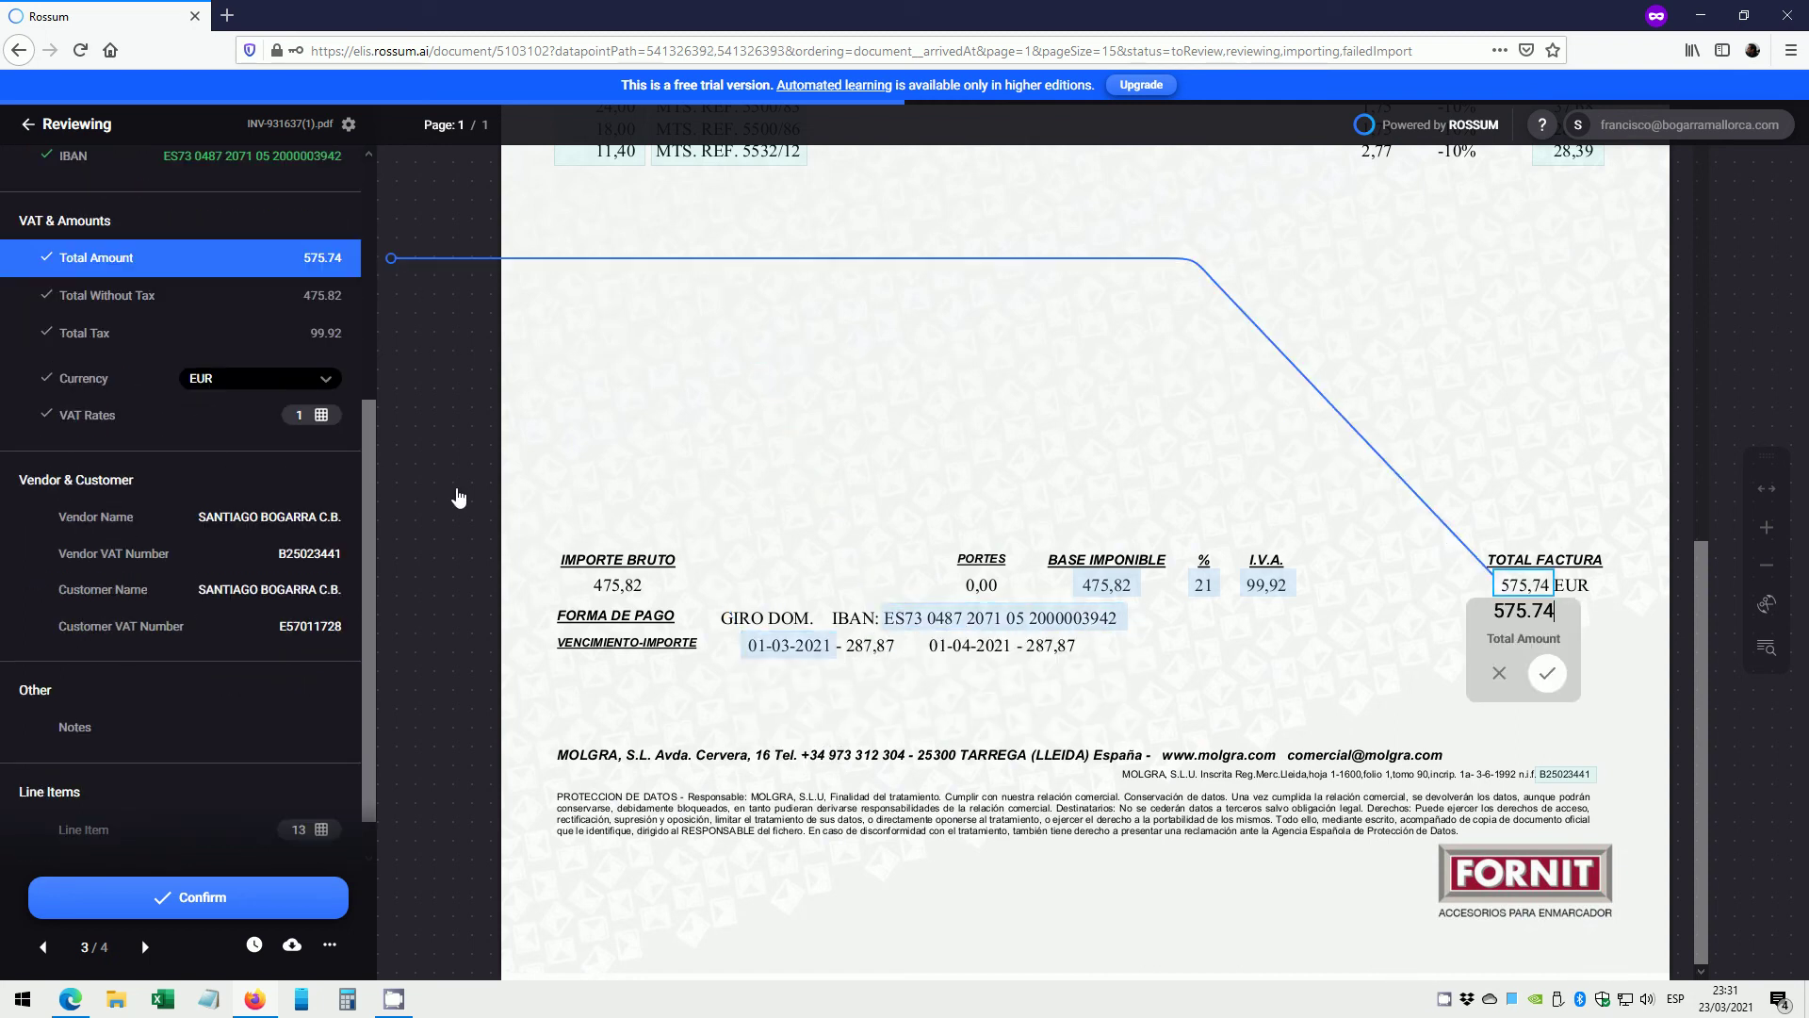
Validate the total amount, total without tax and total tax of the Molgra invoice.
left_click(1547, 675)
left_click(1129, 679)
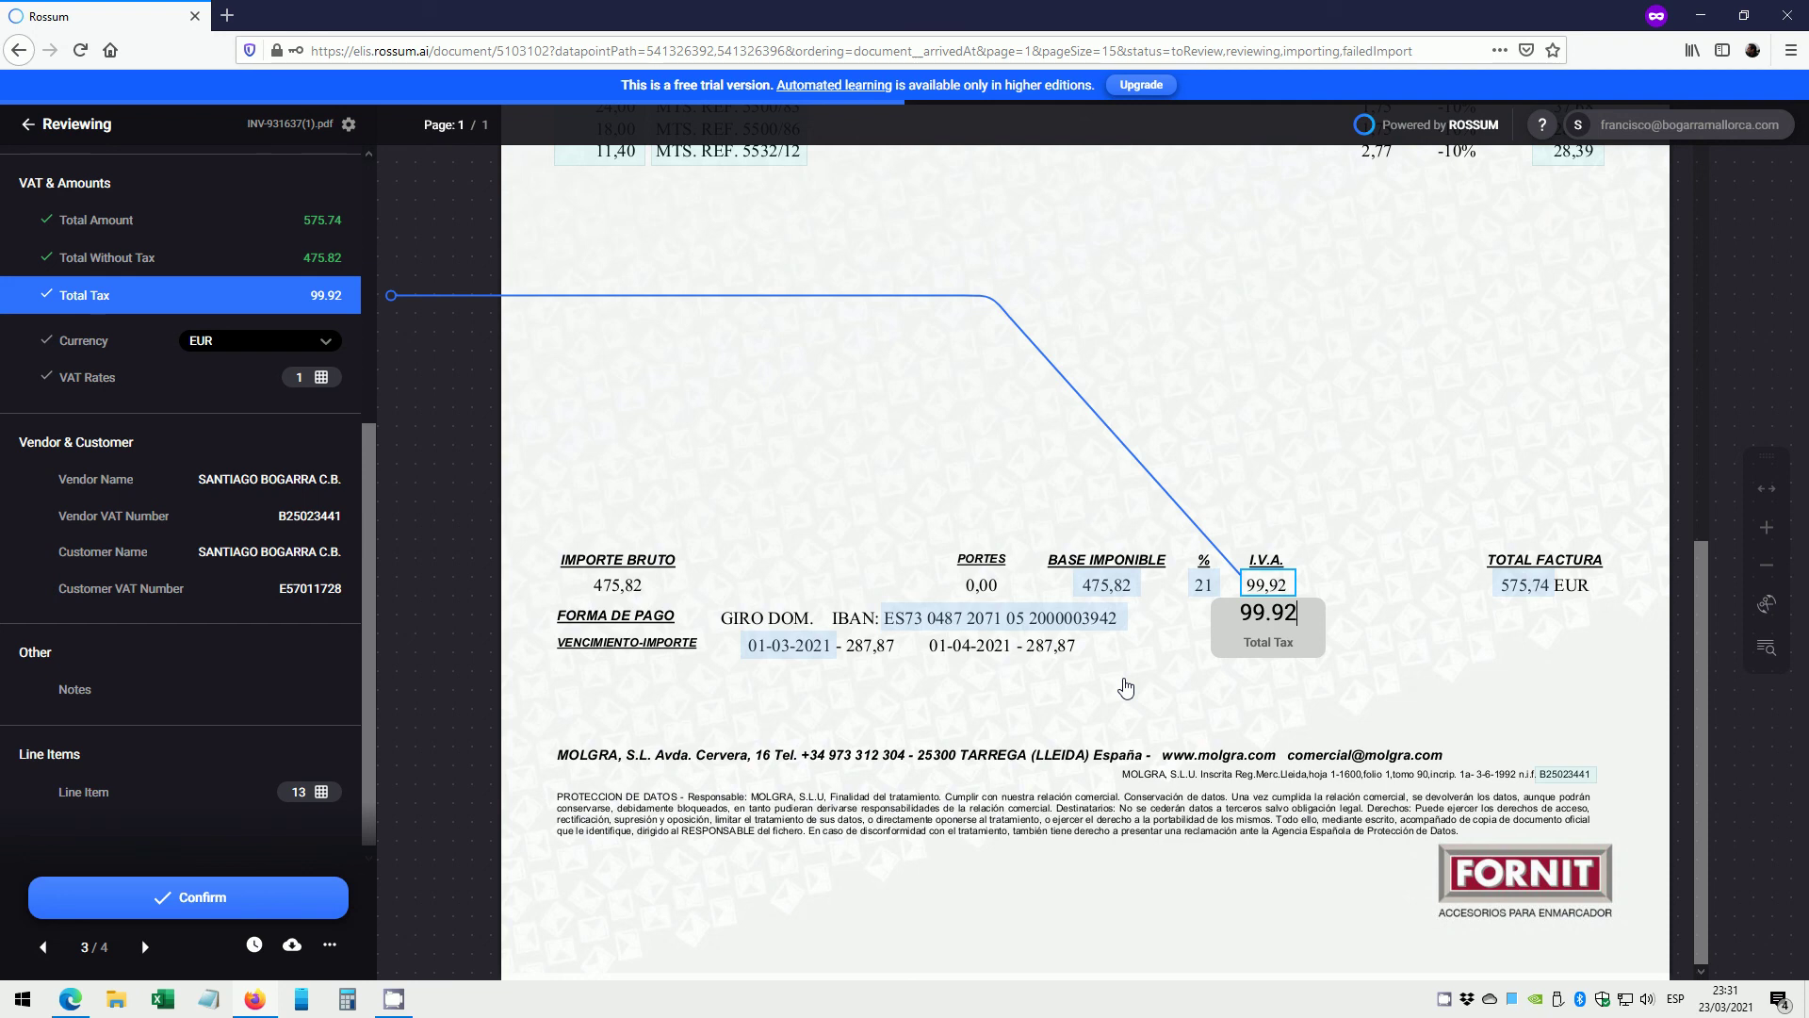
key("Return")
Clear the customer's name that was wrongly captured as the vendor name.
left_click(183, 476)
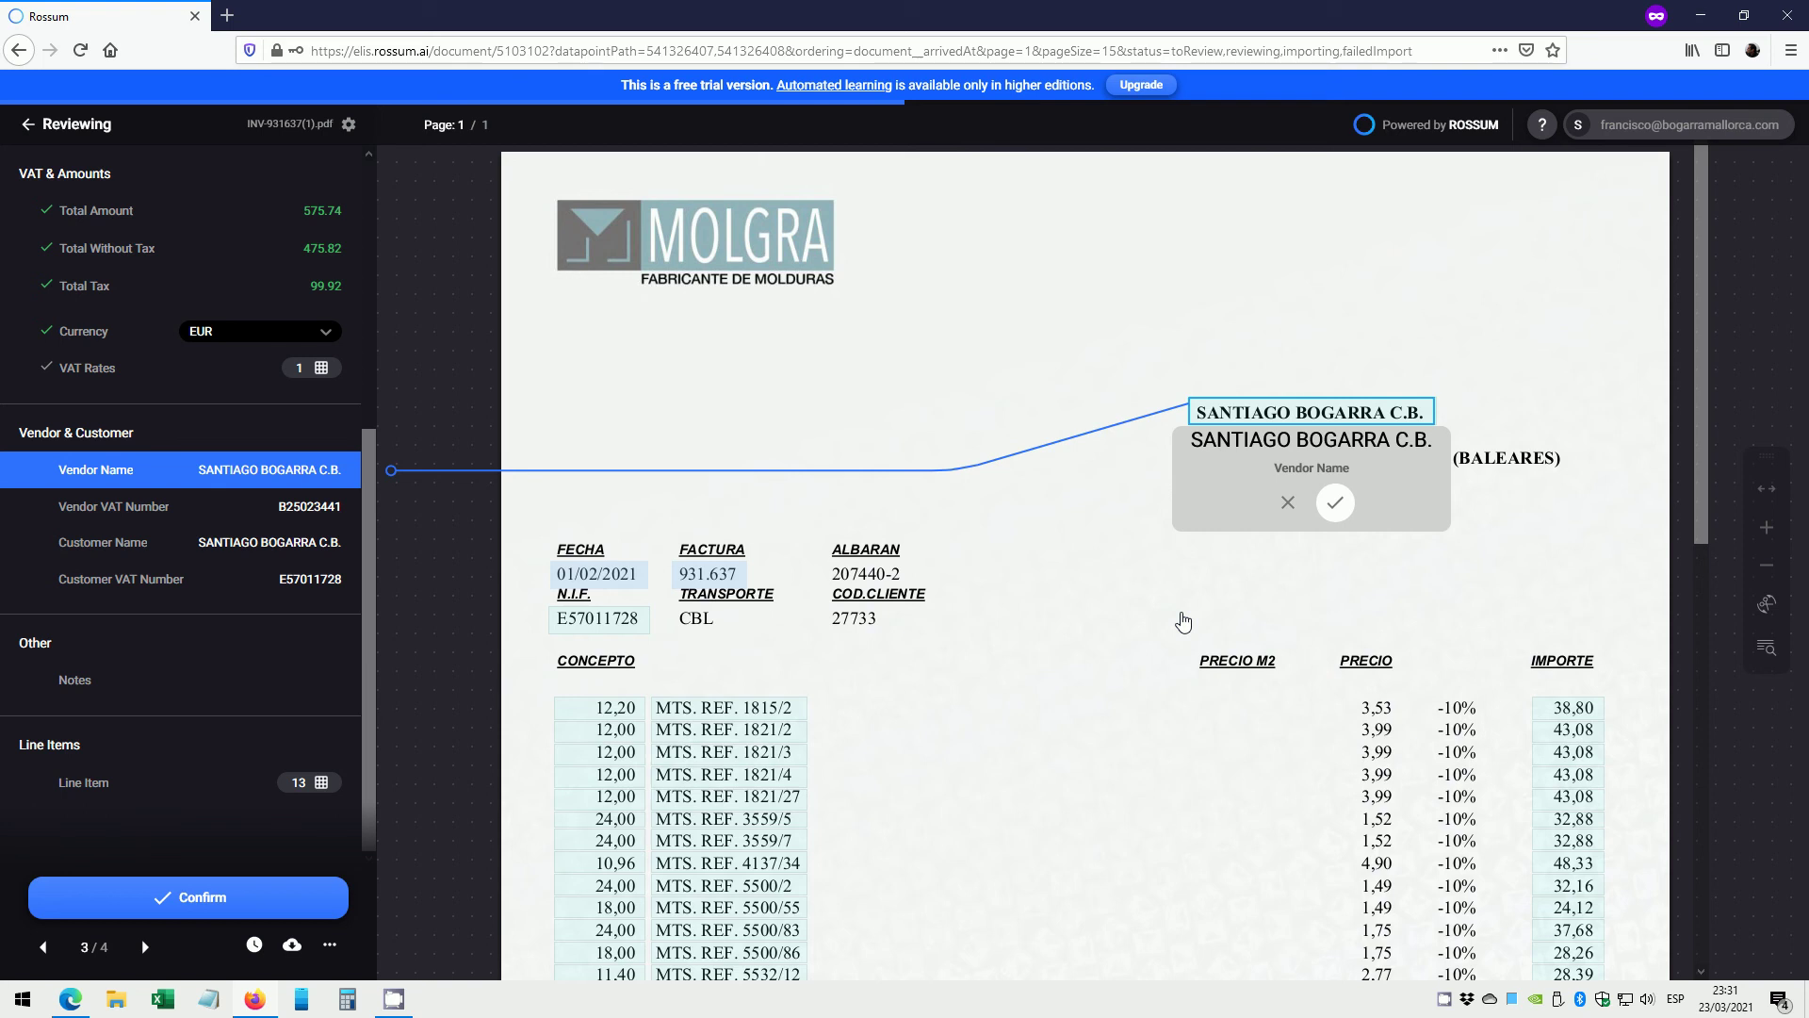
scroll(1184, 622, "down", 10)
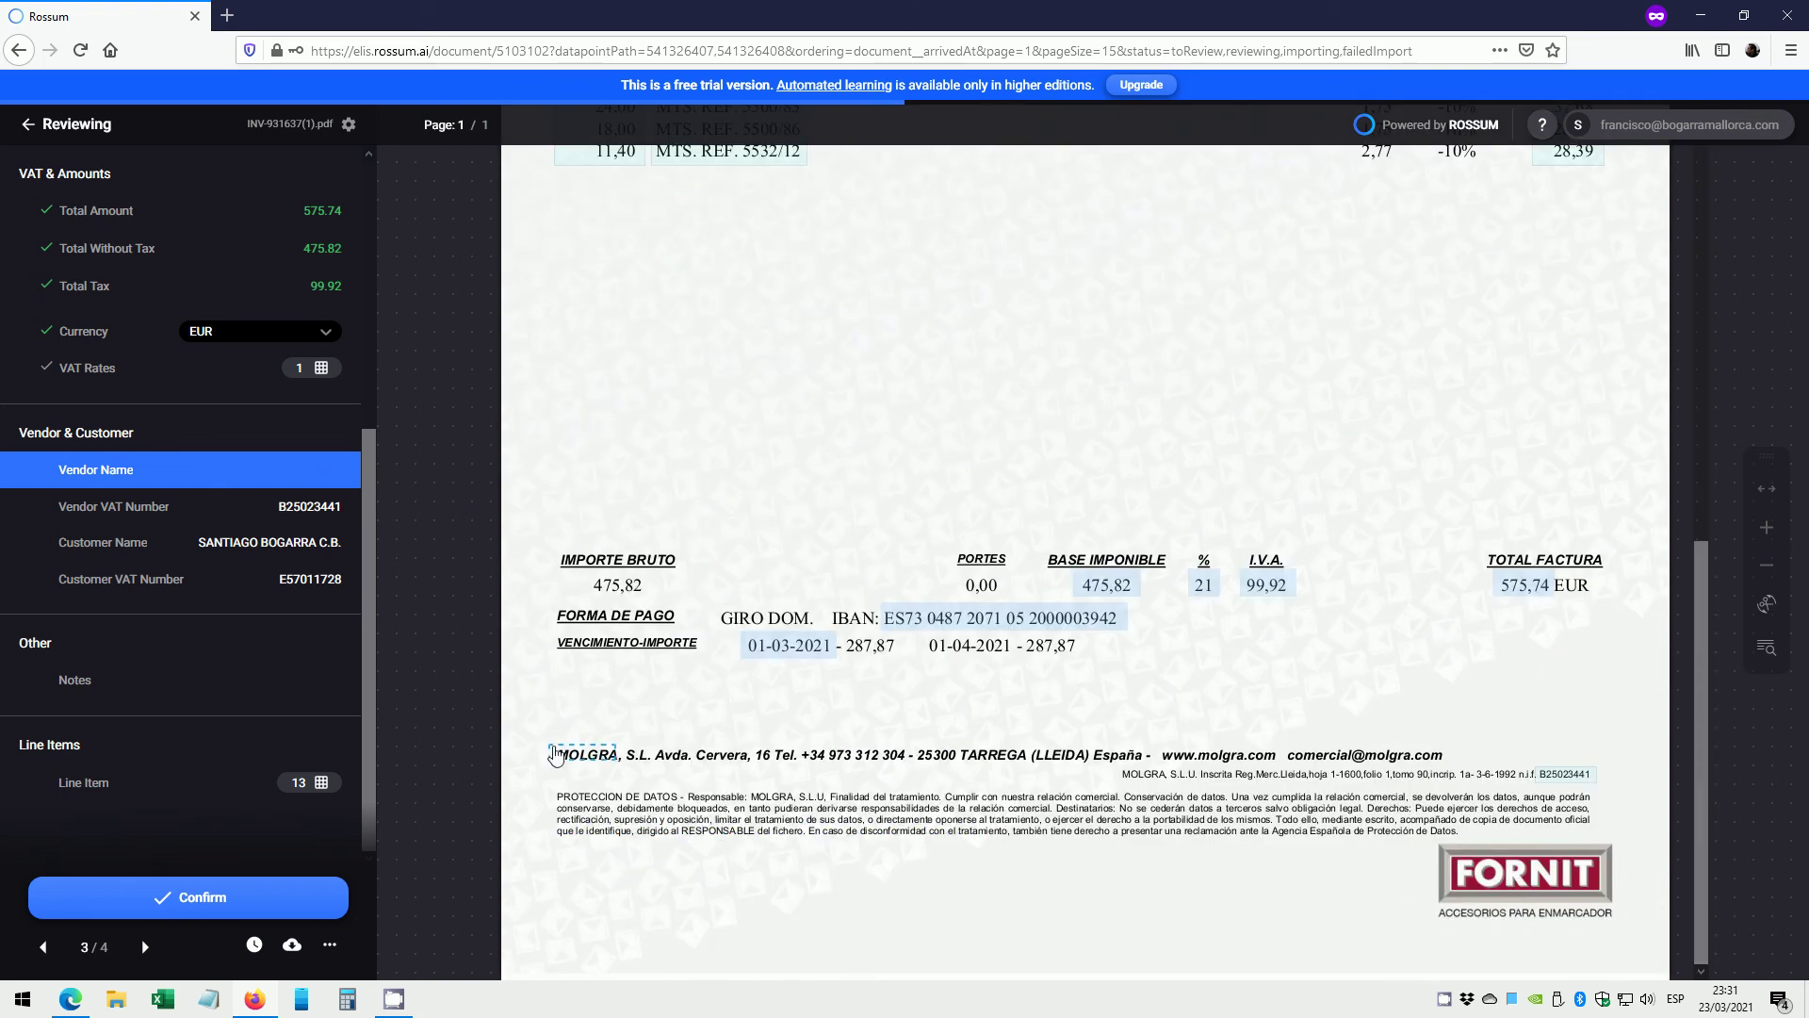
left_click_drag(552, 745, 615, 754)
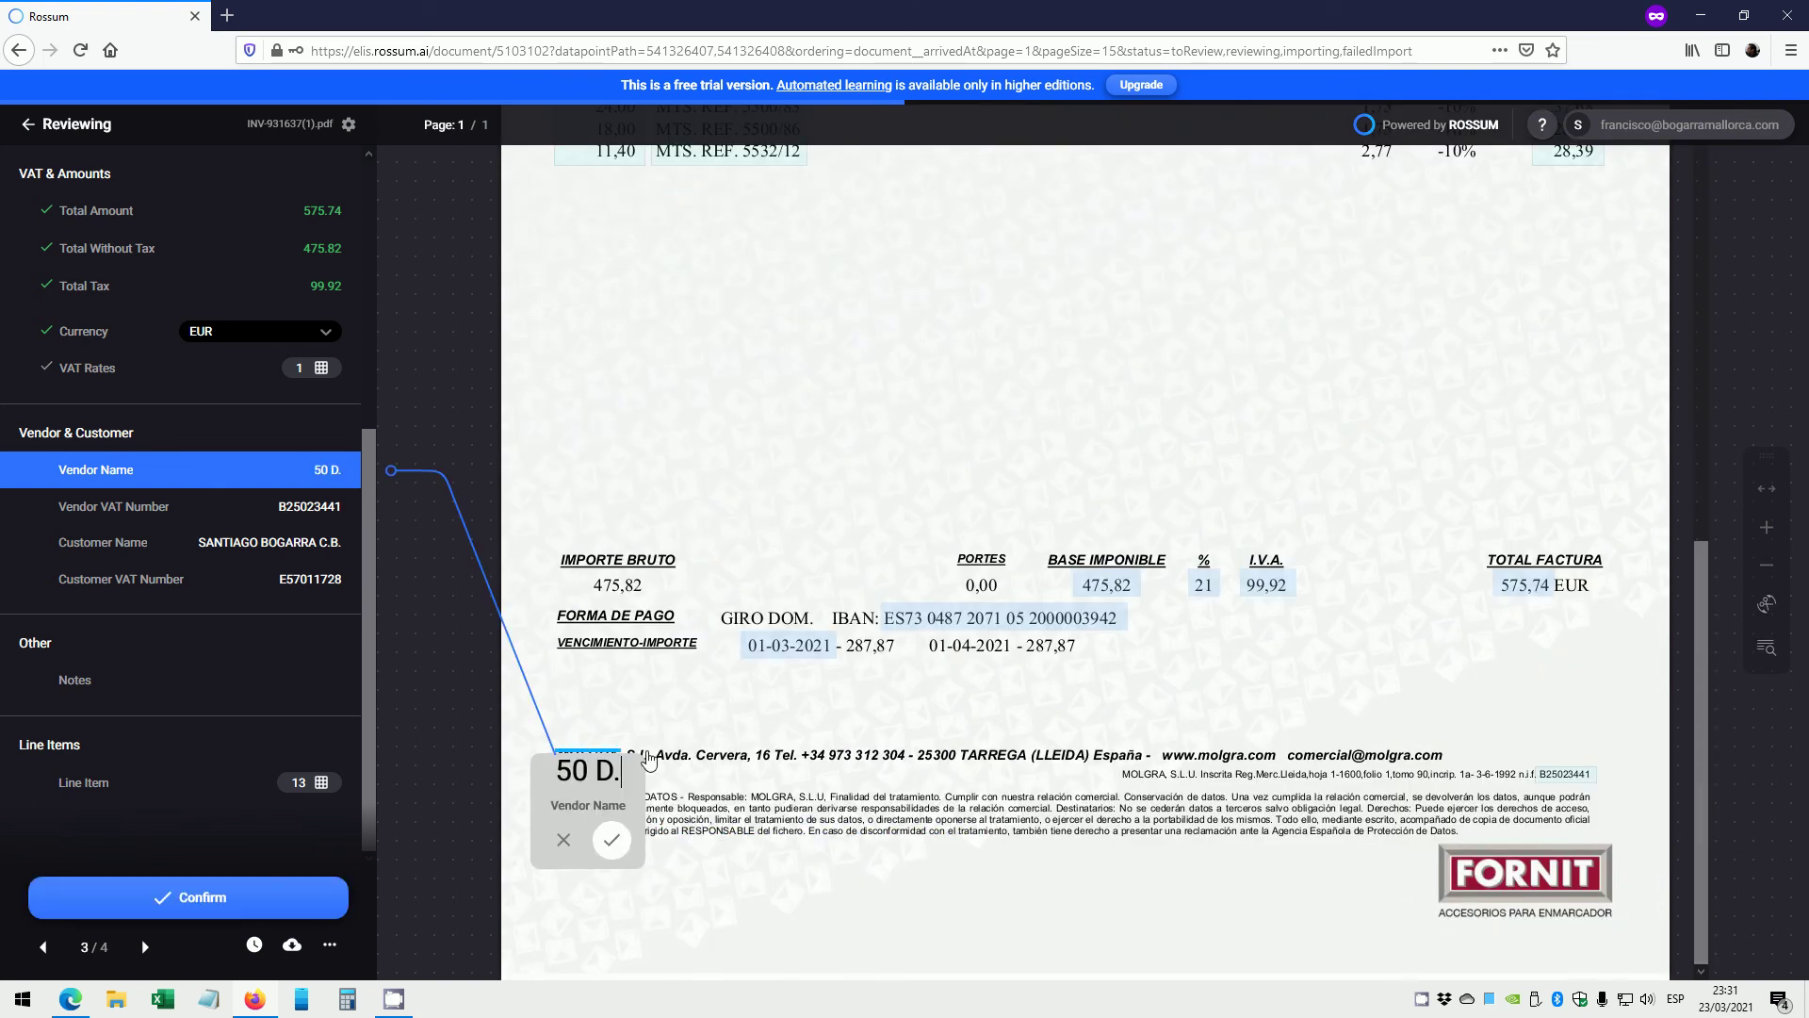
mouse_move(608, 772)
left_click(565, 841)
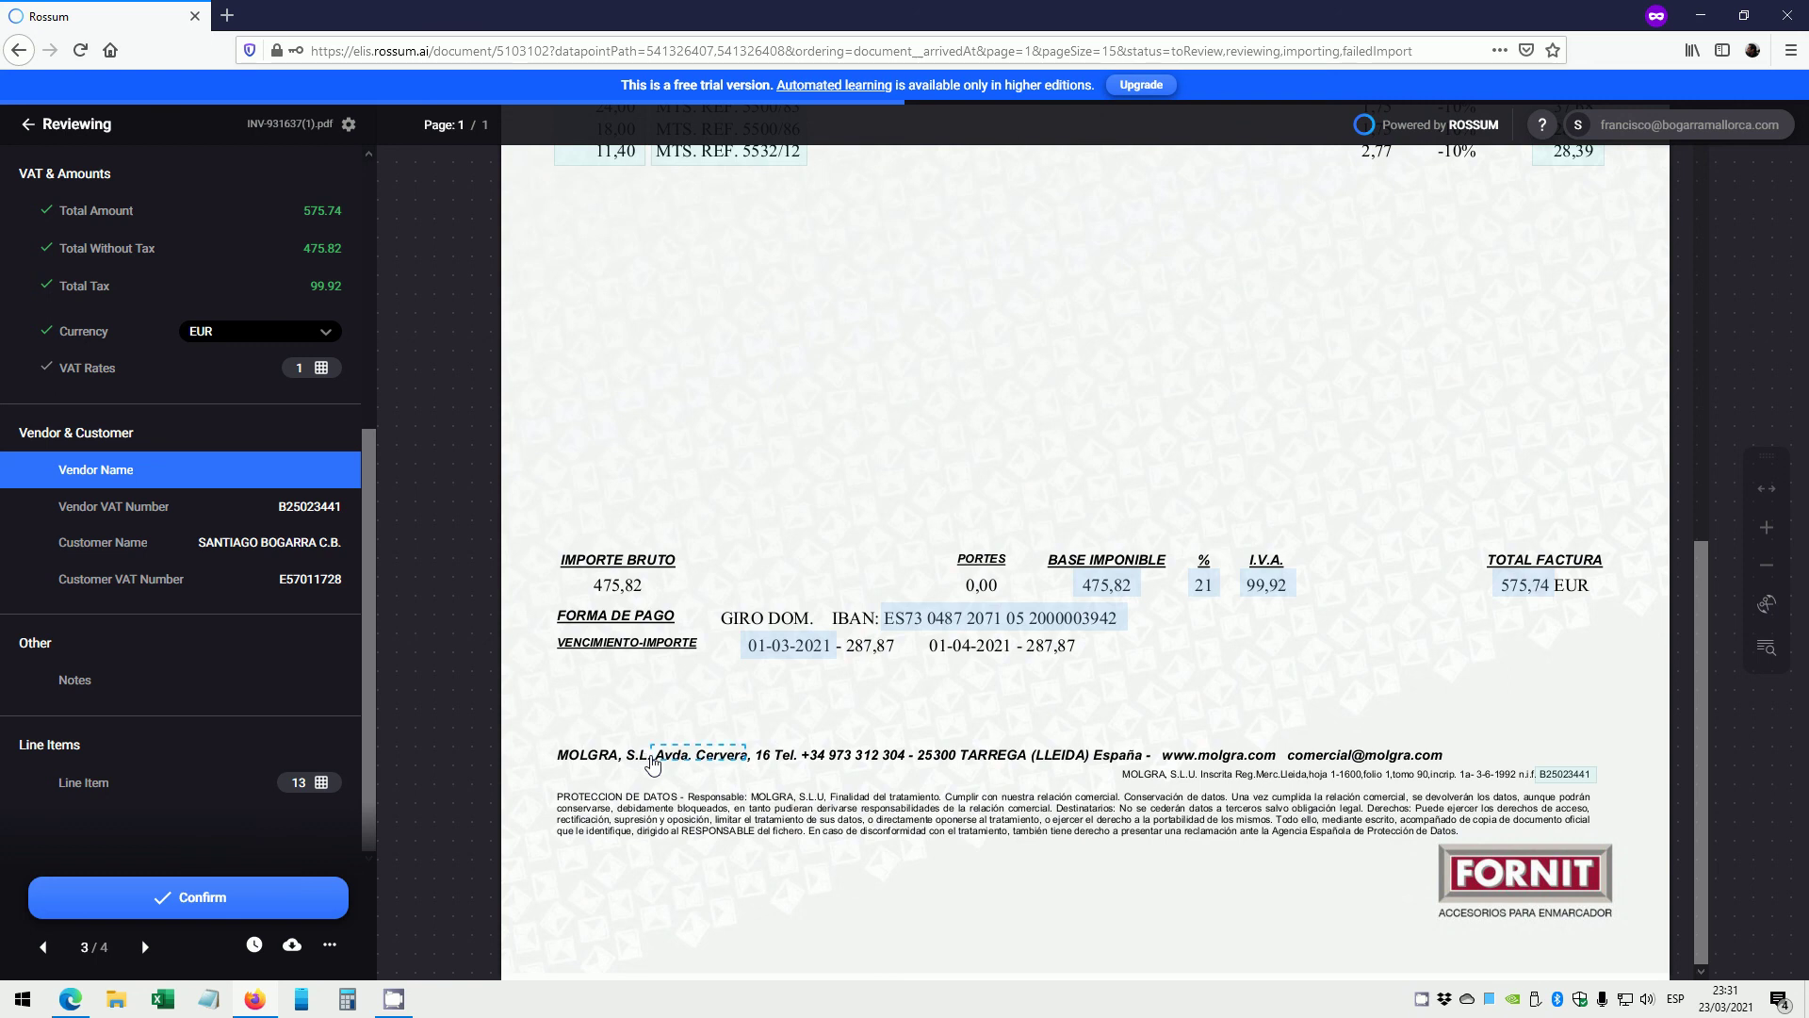
Capture "MOLGRA, S.L." including the final period from the invoice footer as the vendor name and validate it.
left_click_drag(653, 765, 550, 745)
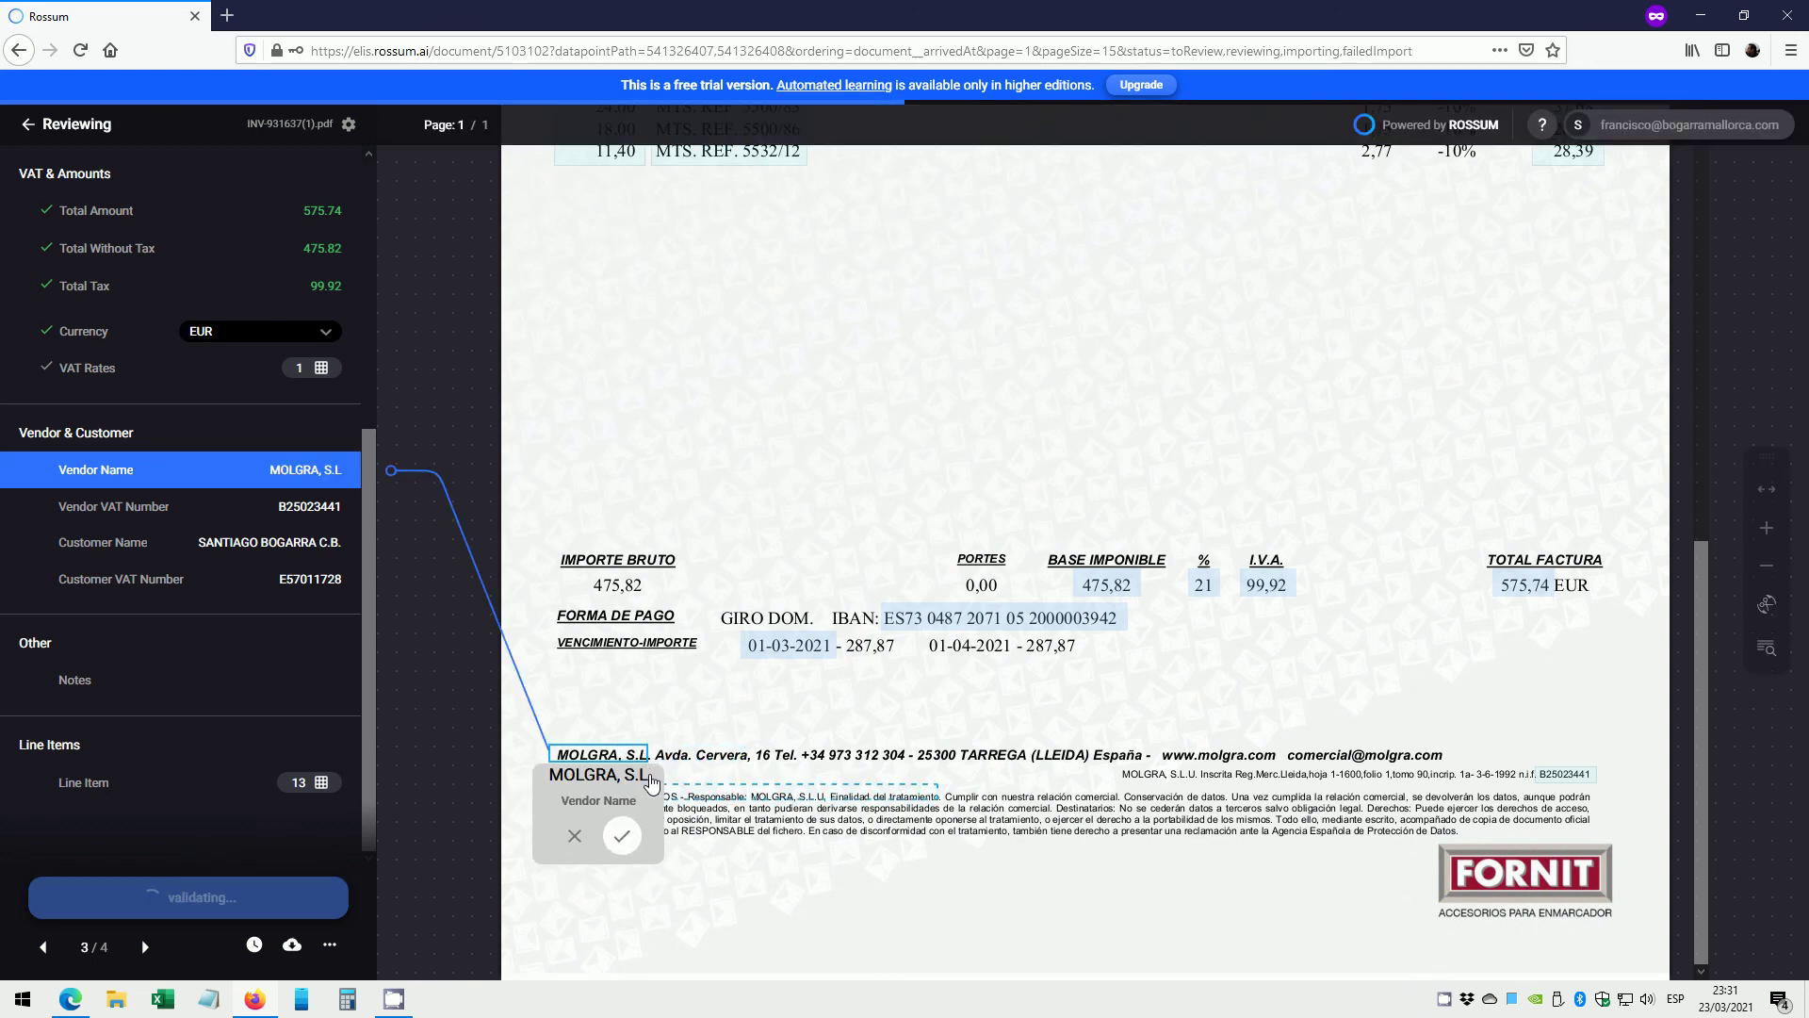
left_click_drag(649, 762, 655, 763)
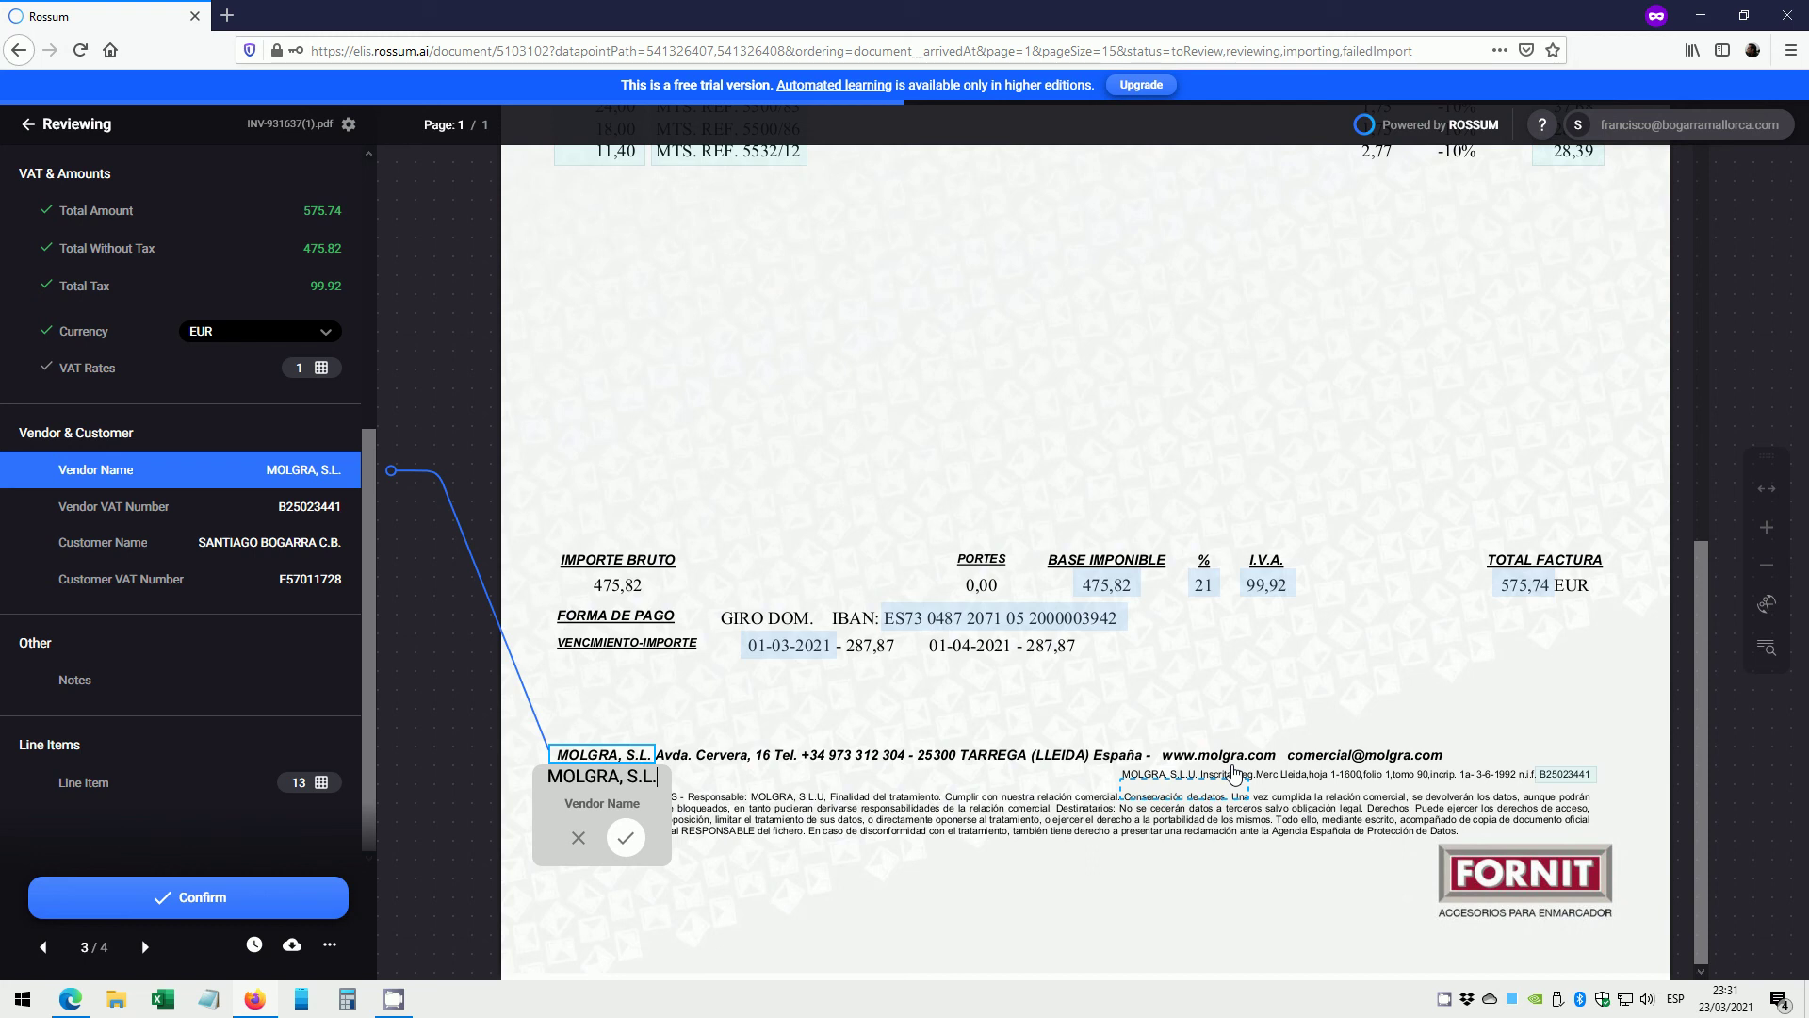
left_click(626, 837)
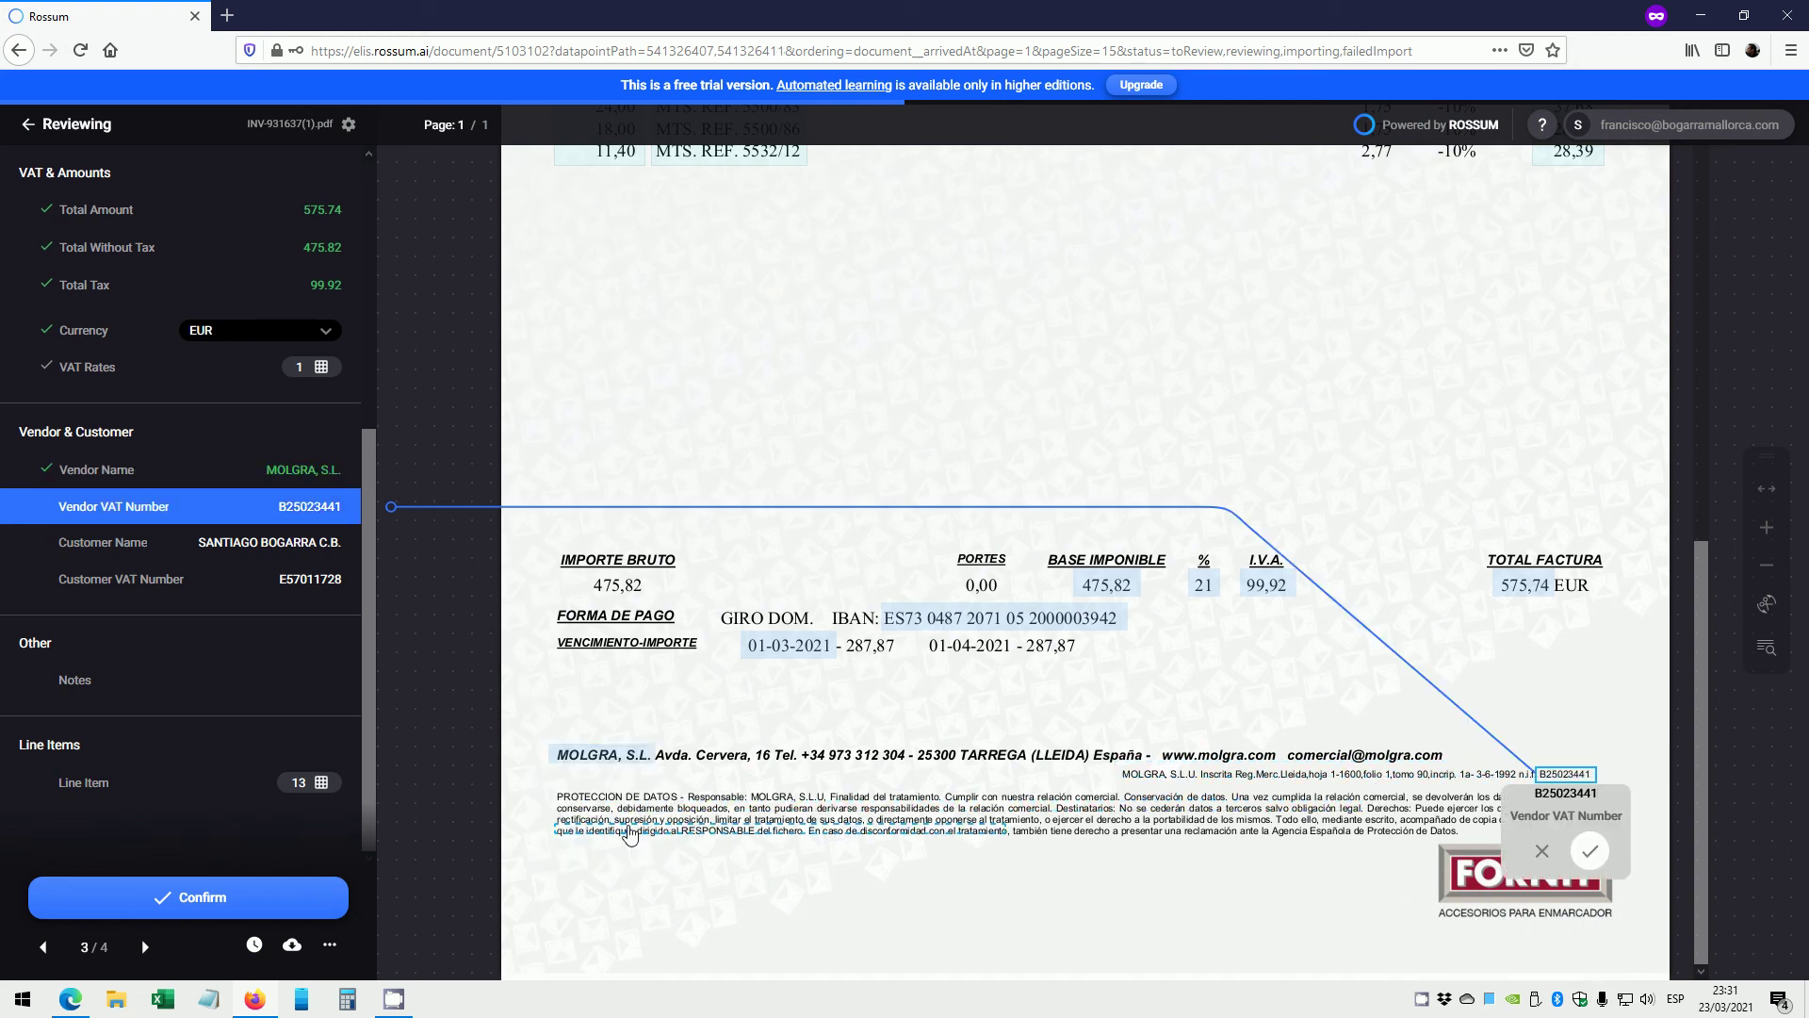
Validate the vendor VAT number, customer name and customer VAT number of the Molgra invoice.
left_click(1589, 850)
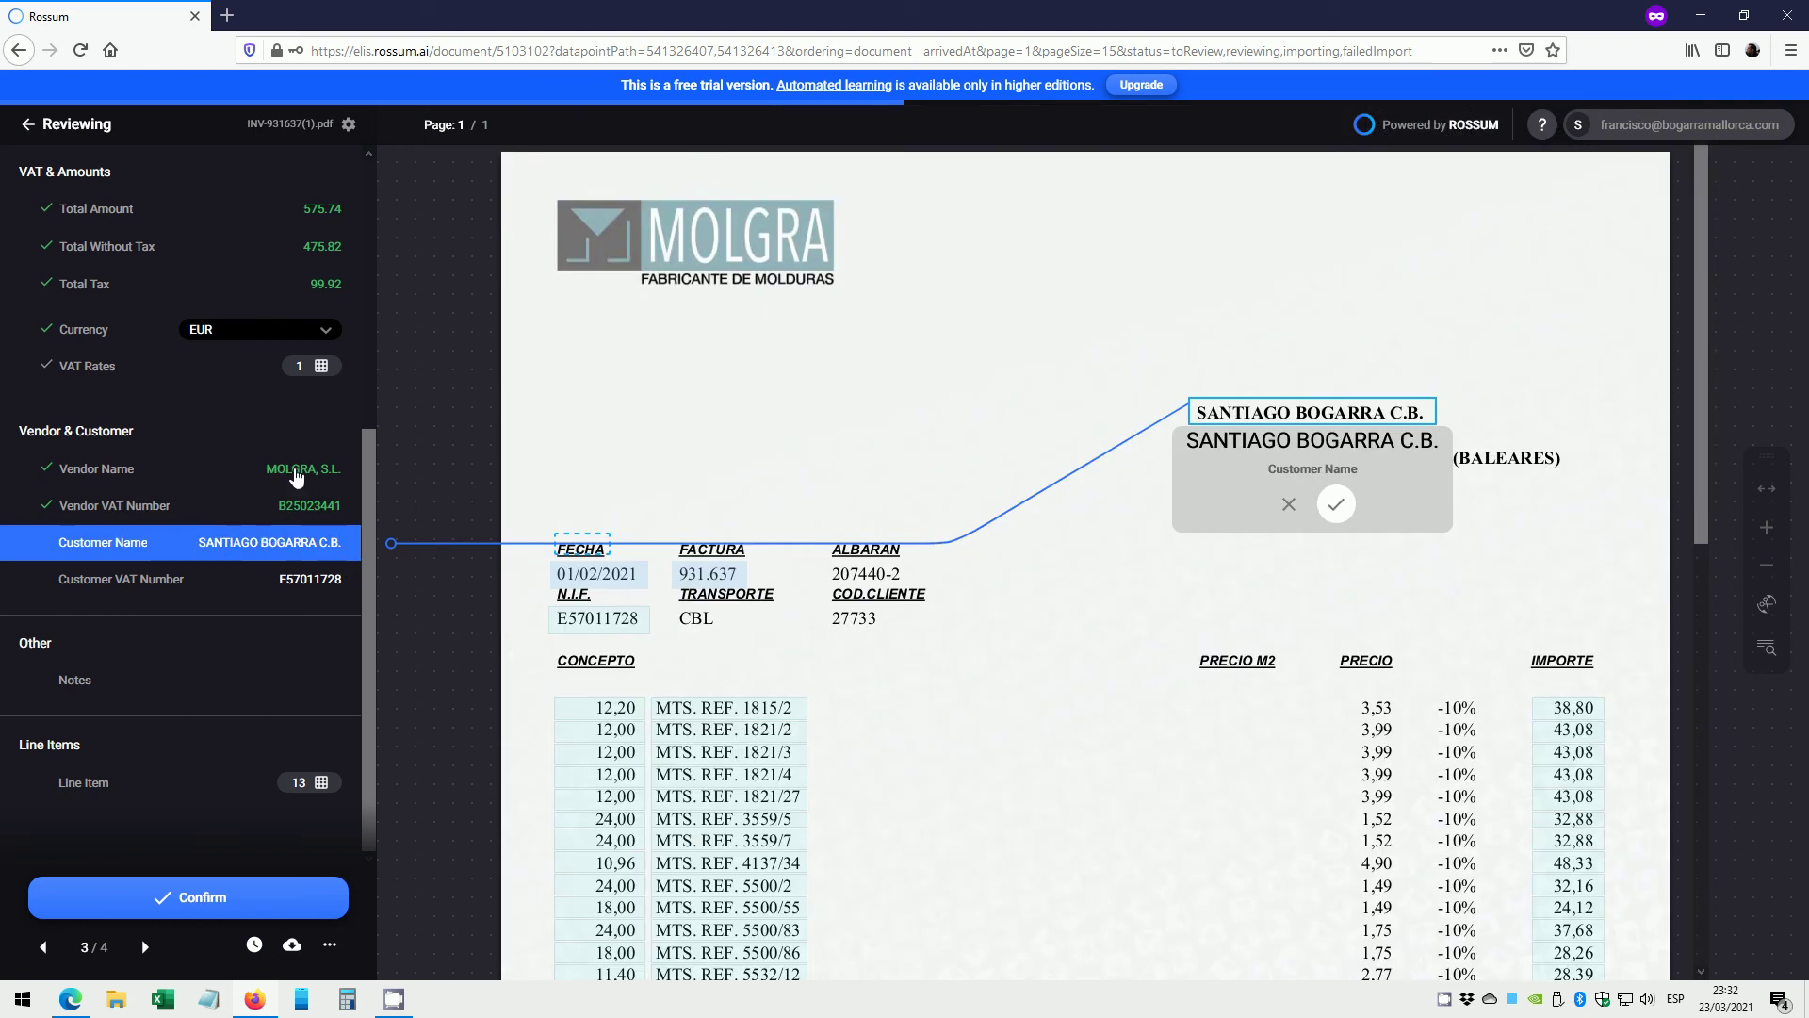
left_click(1333, 506)
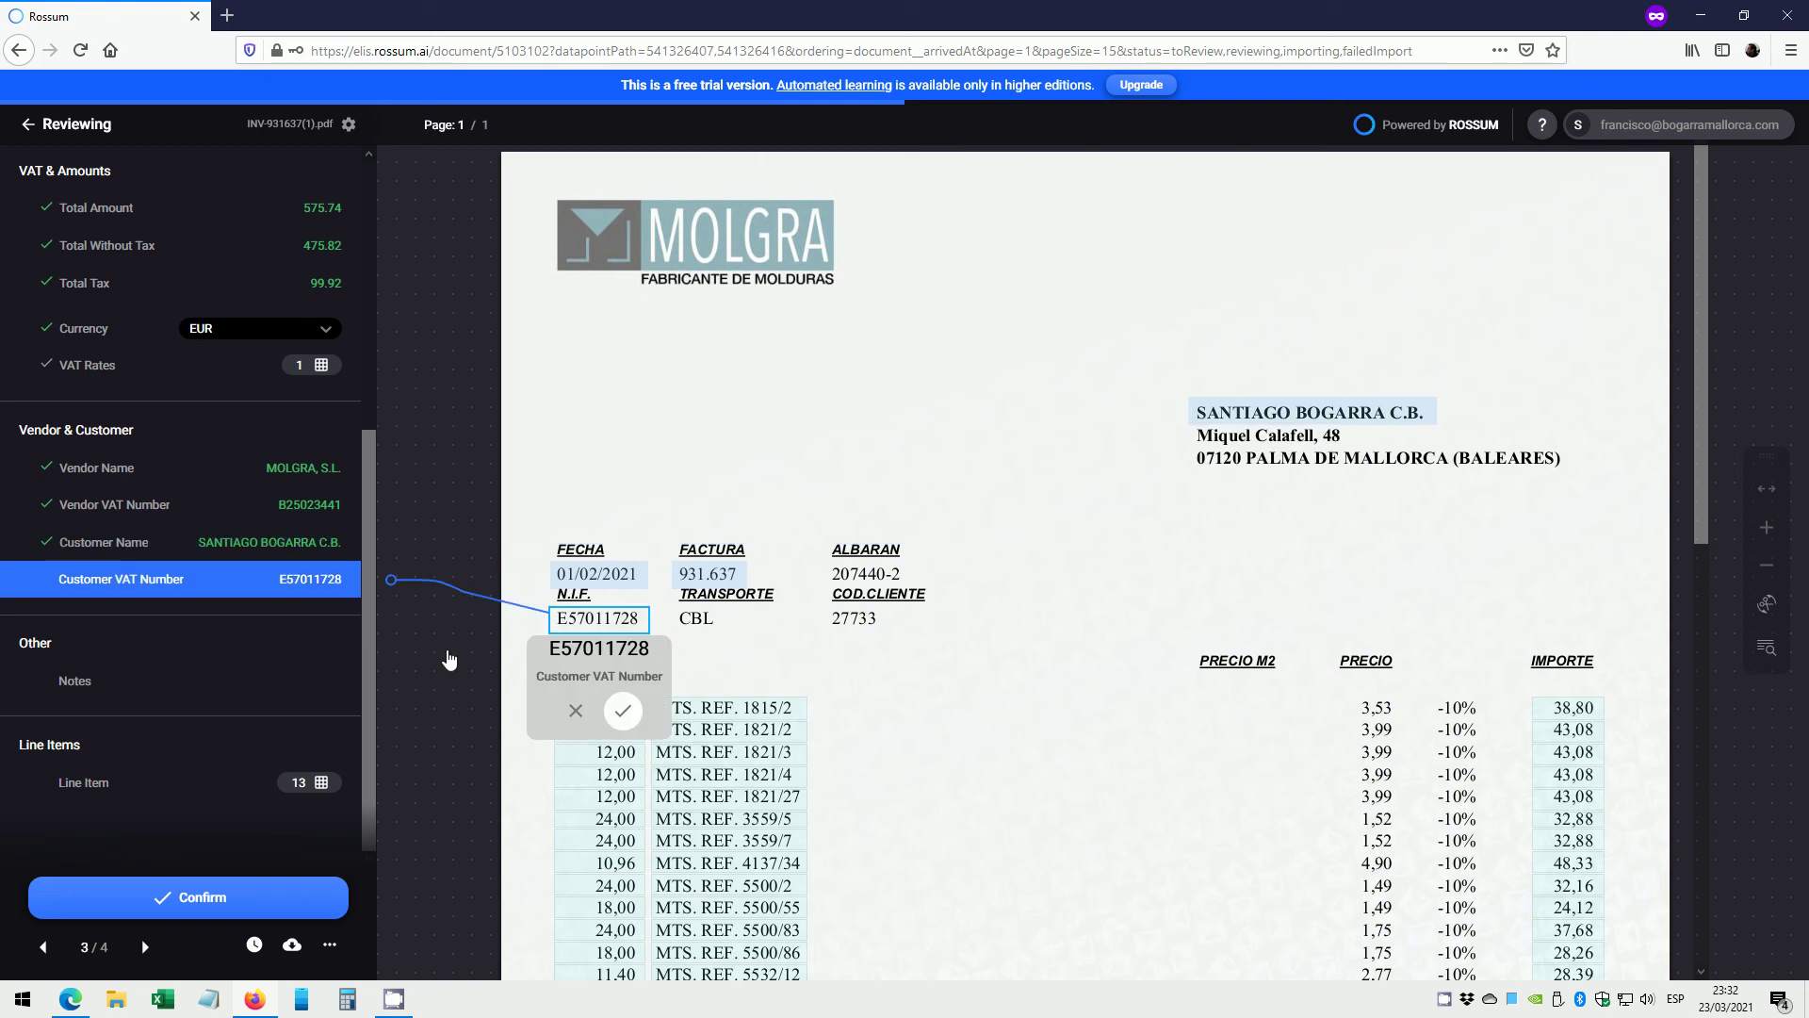
left_click(625, 712)
Open the Molgra line items and recapture the first line's description from "MTS. REF. 1815" in the invoice table.
left_click(299, 789)
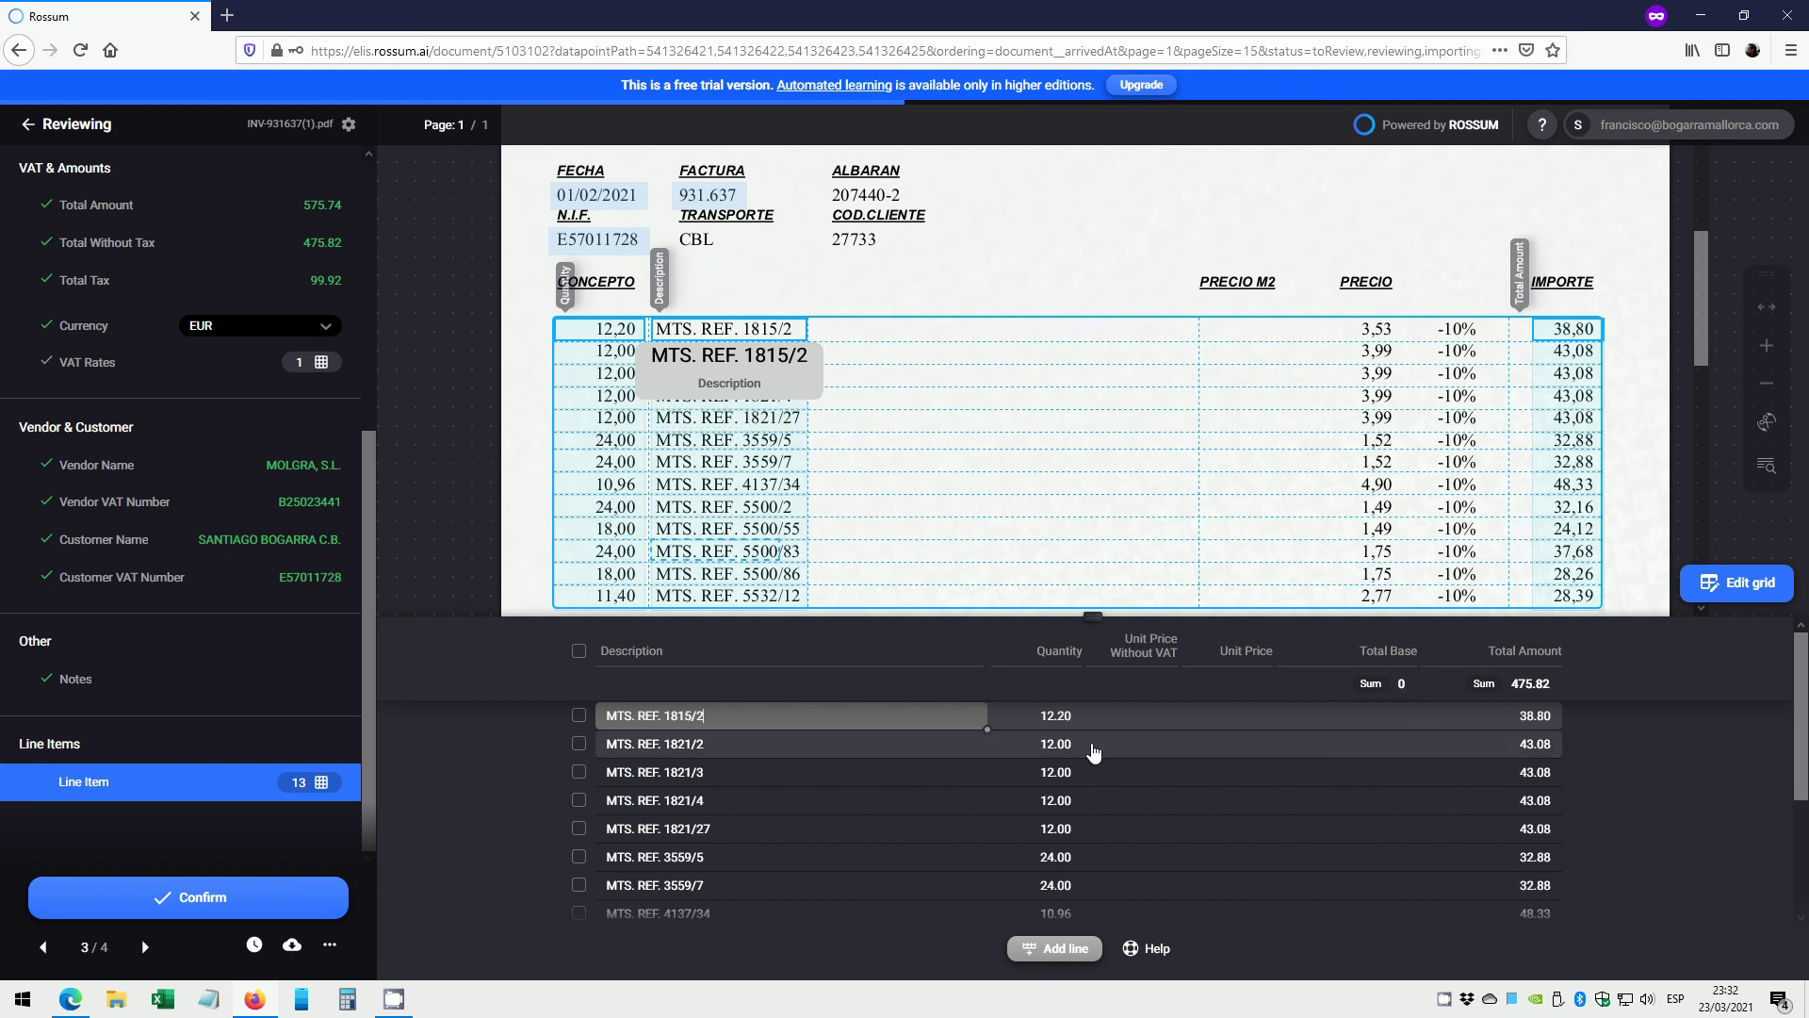
scroll(1701, 325, "down", 3)
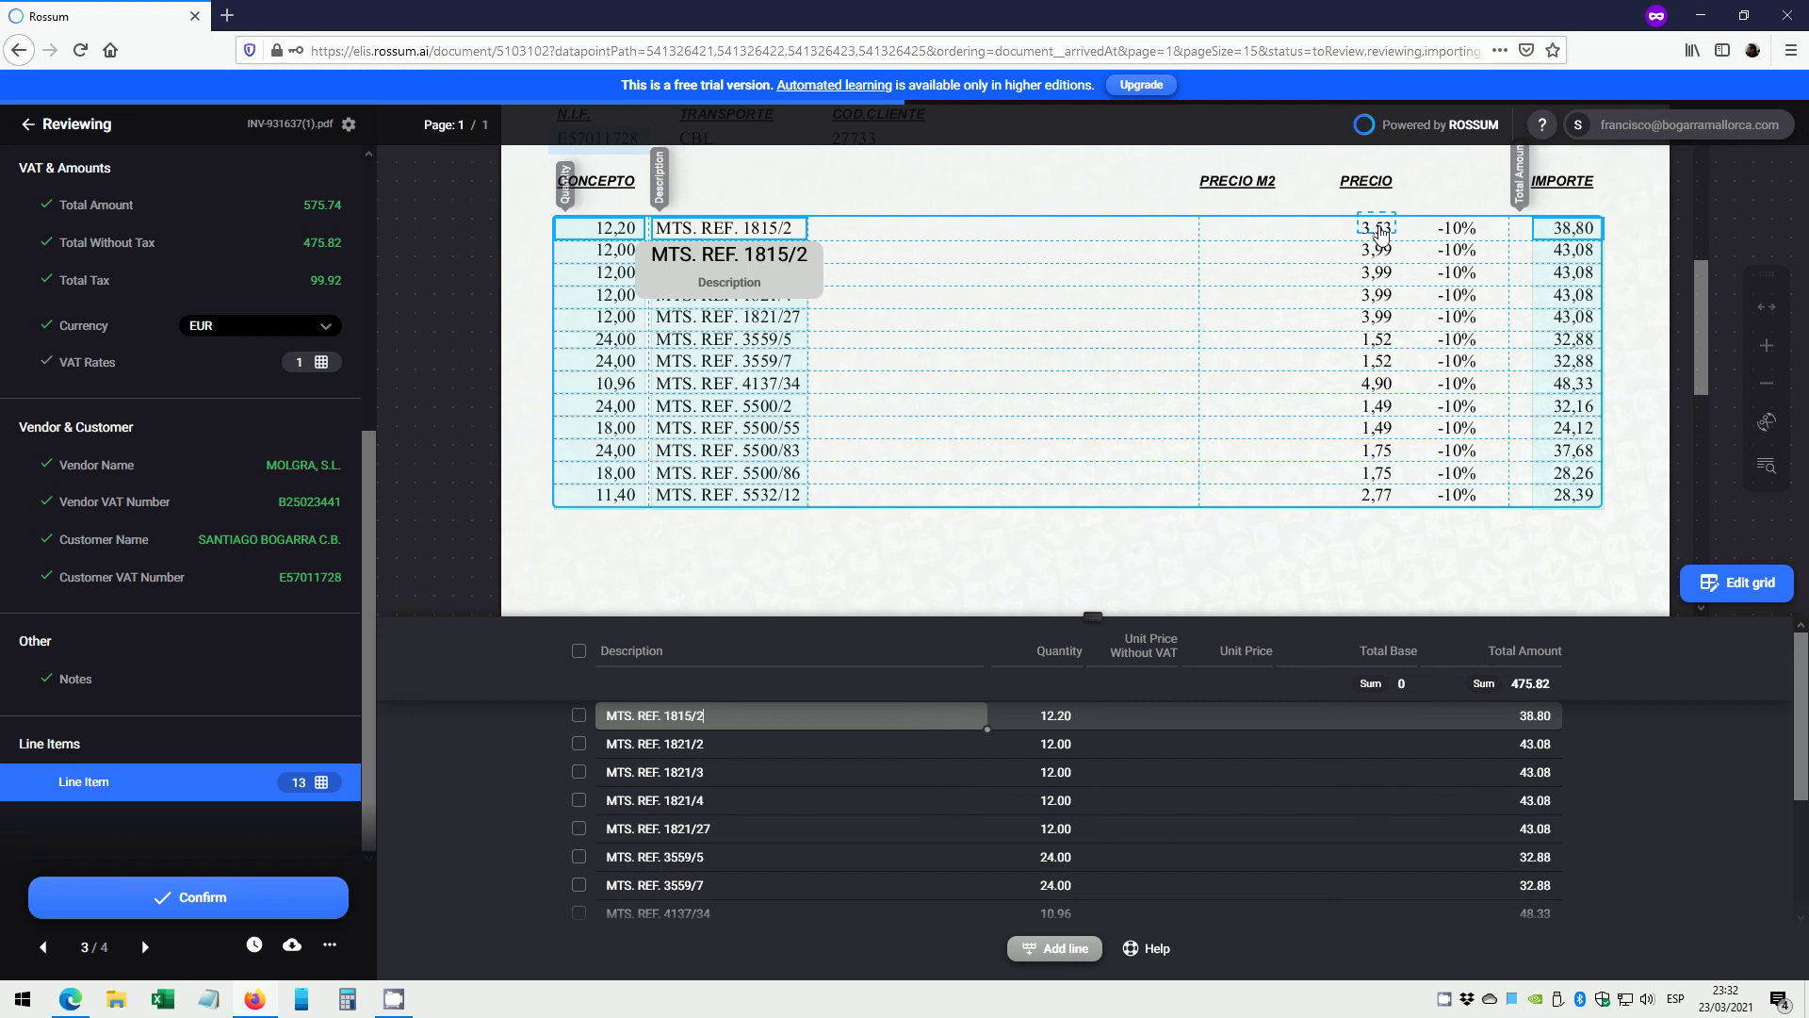
left_click(1378, 235)
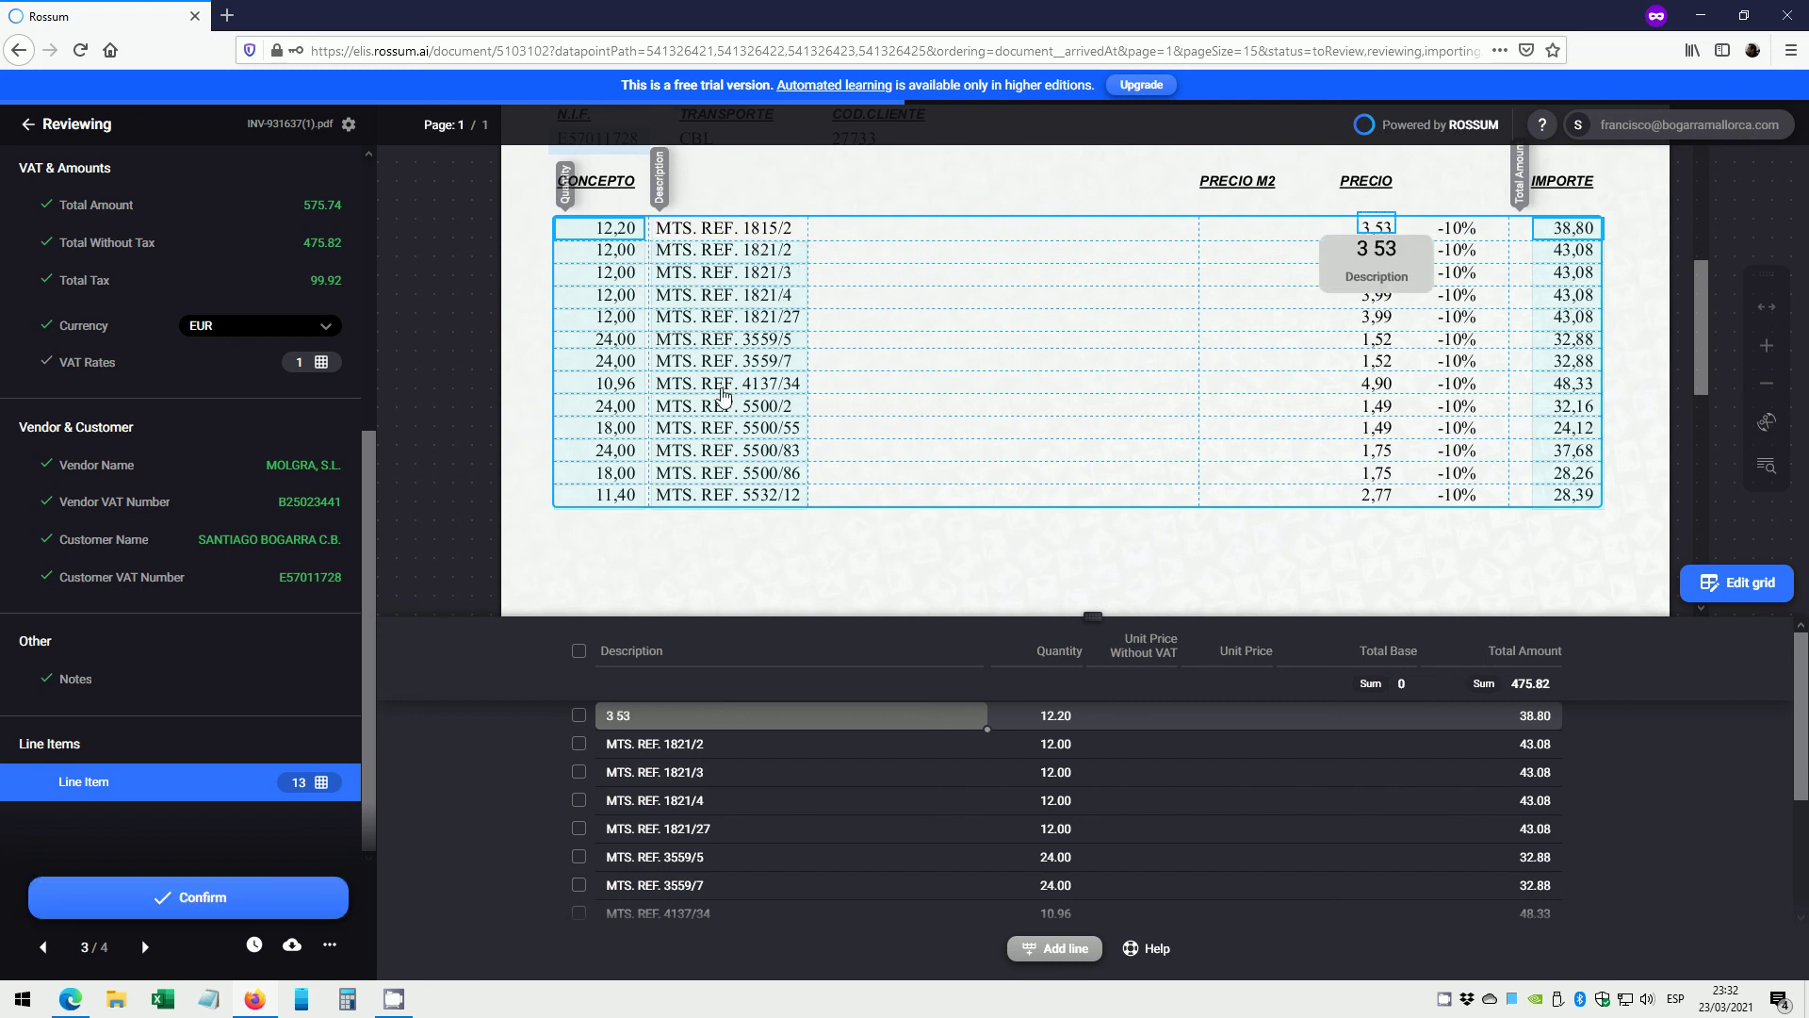
left_click(726, 233)
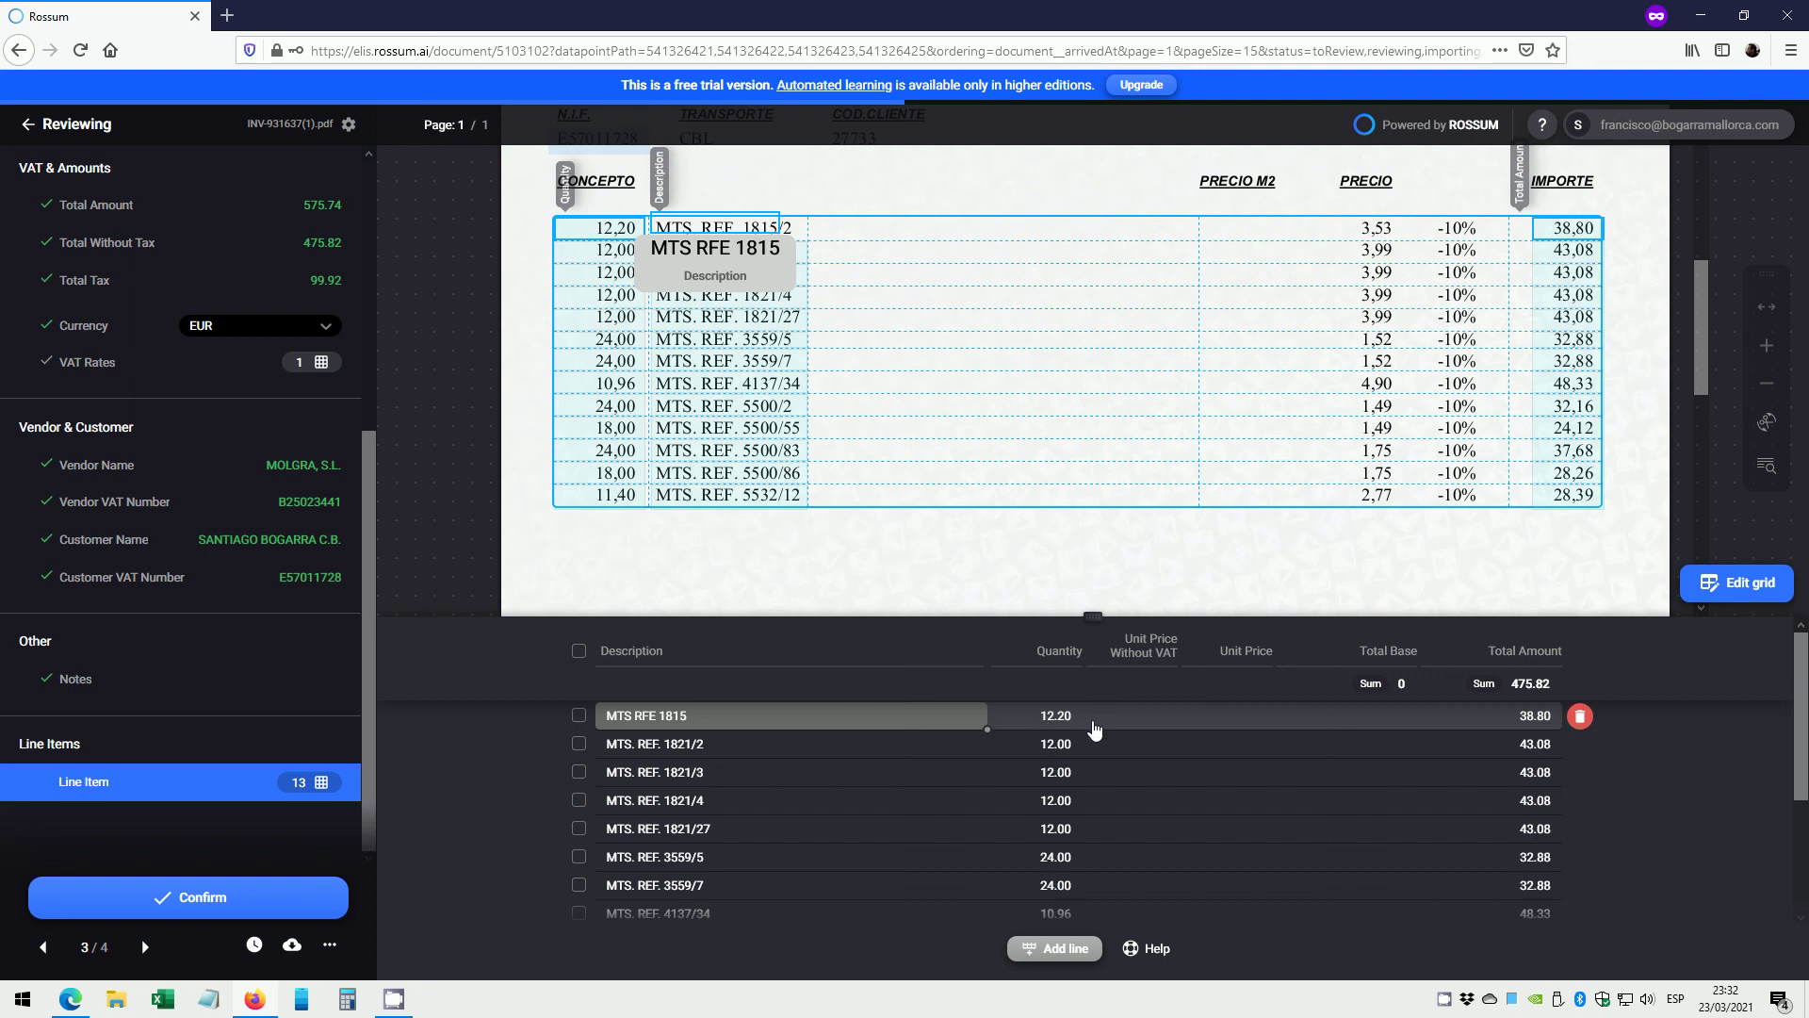
Try to capture 3,53 from the invoice as the first line item's unit price, and look through the remaining lines.
left_click(1246, 717)
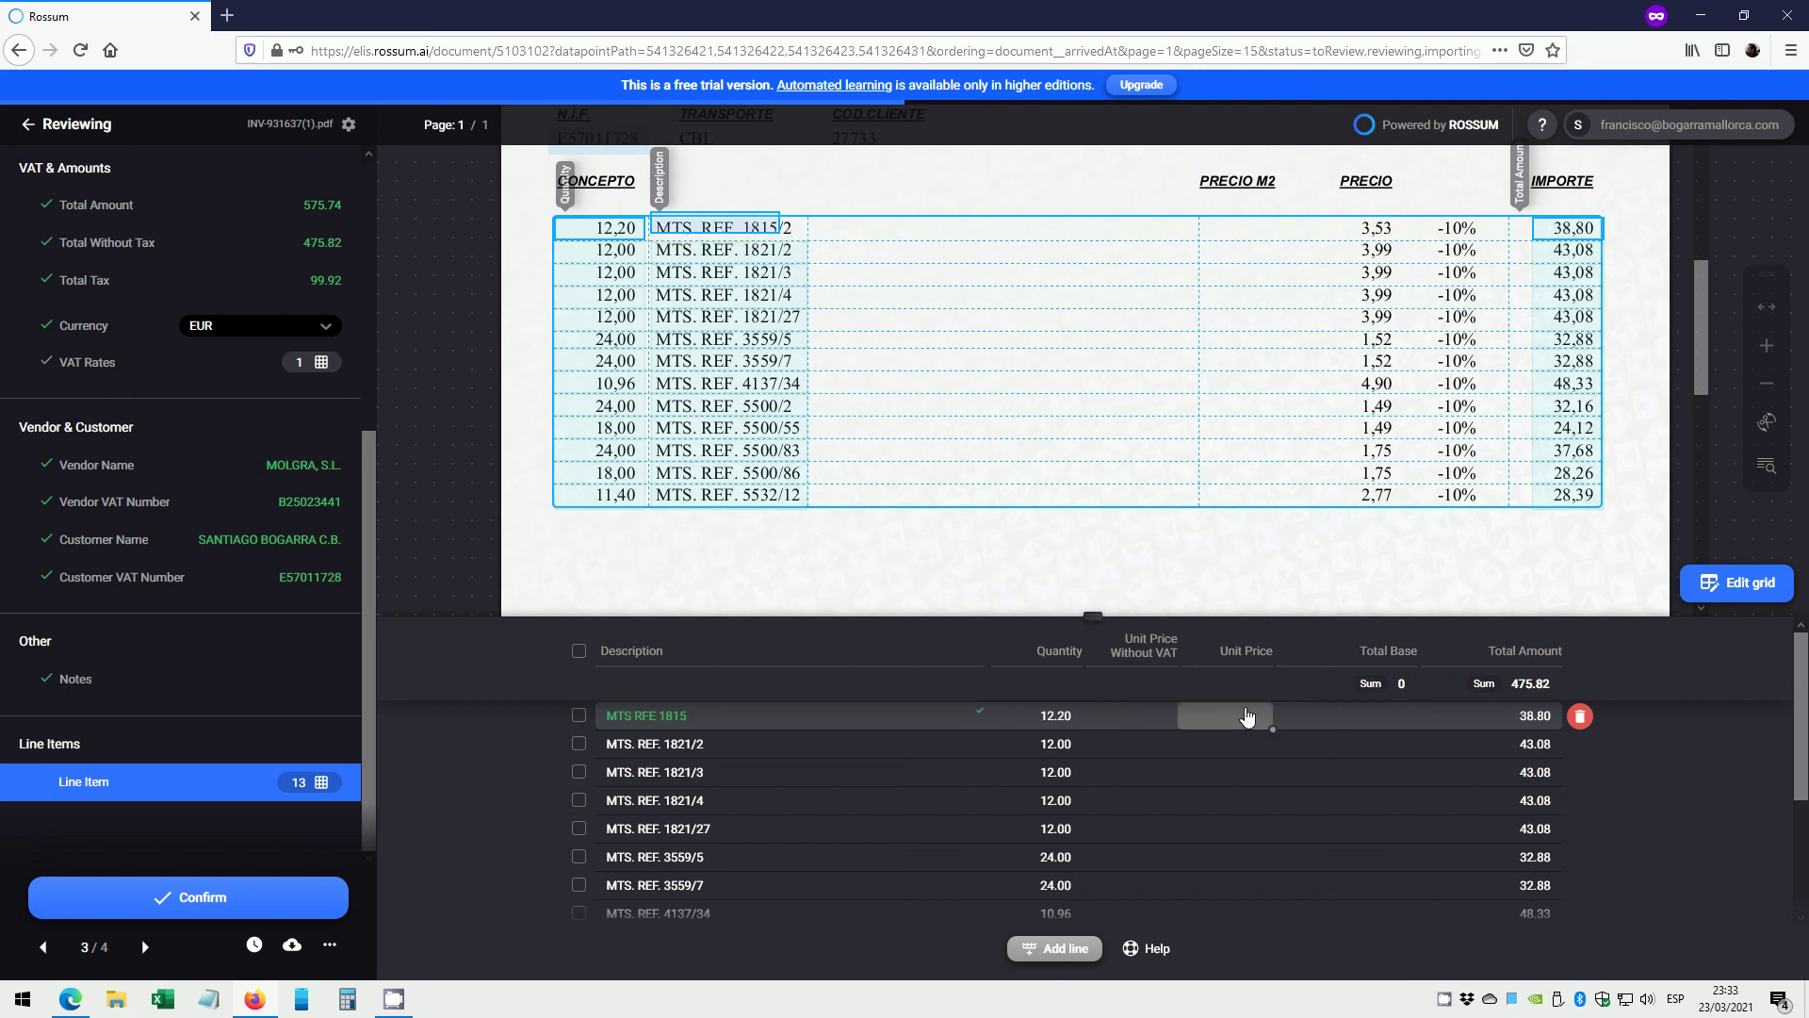
left_click(1376, 228)
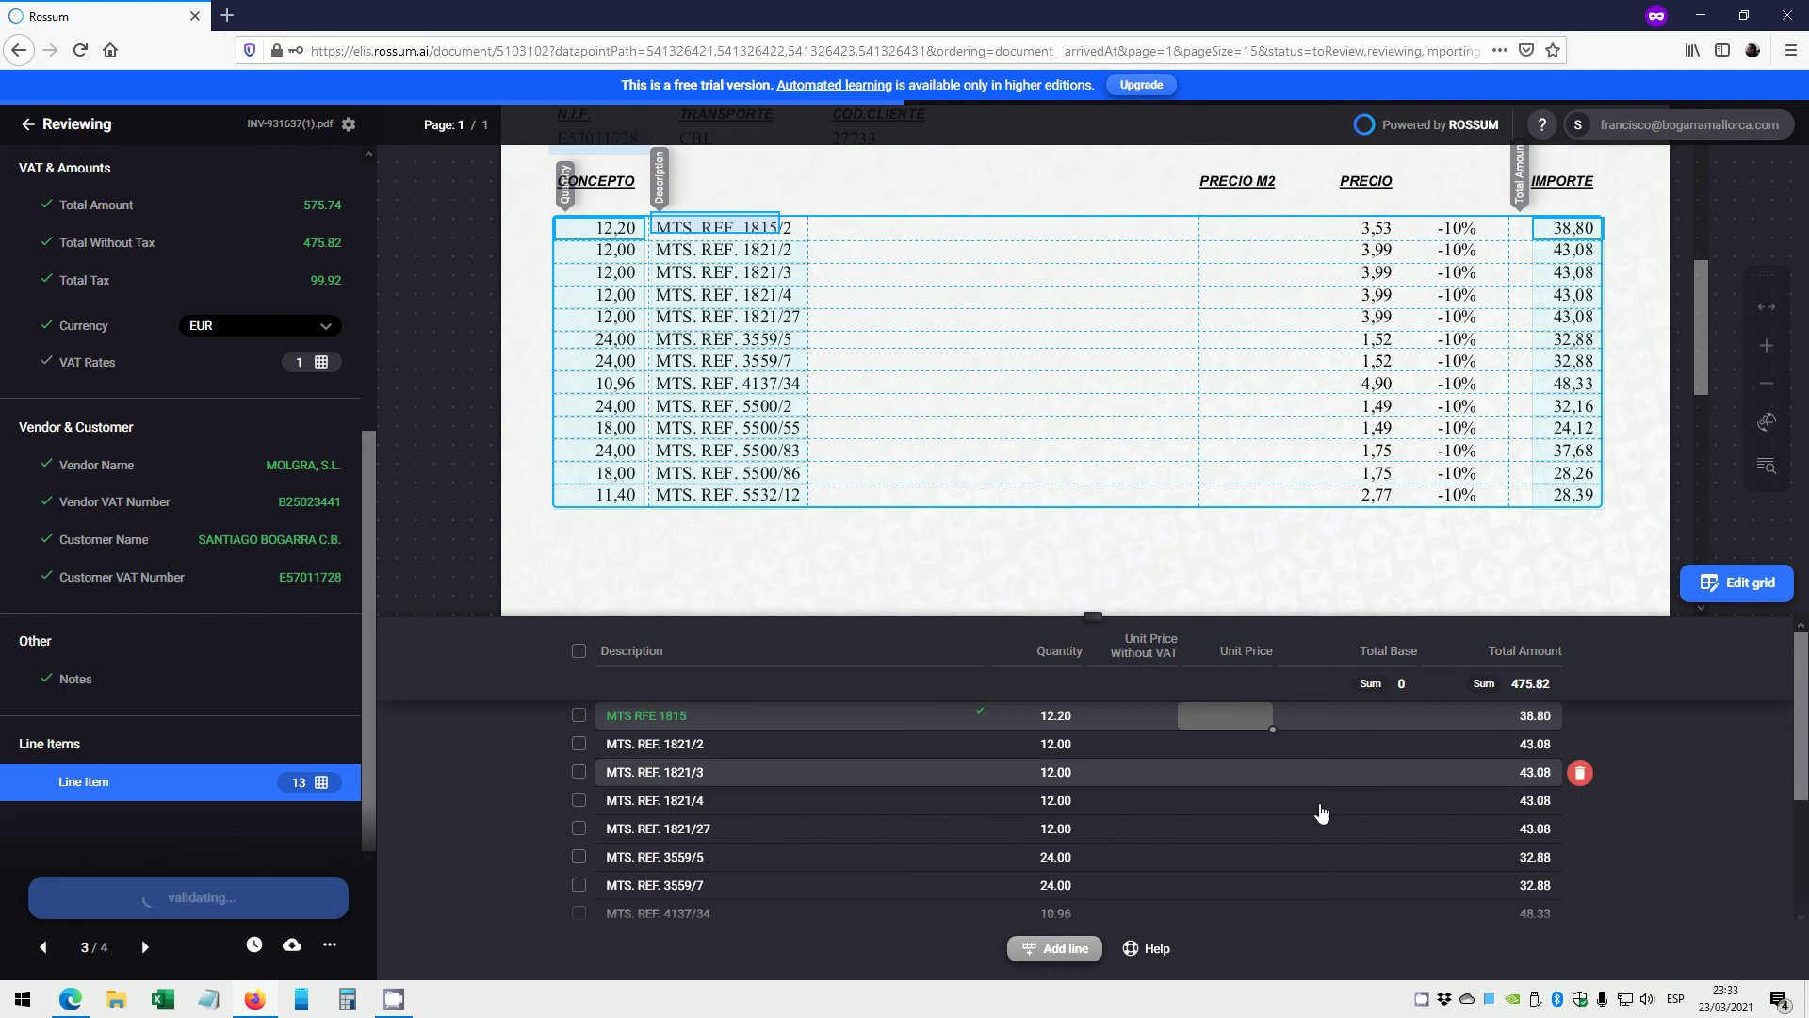
scroll(1319, 772, "down", 3)
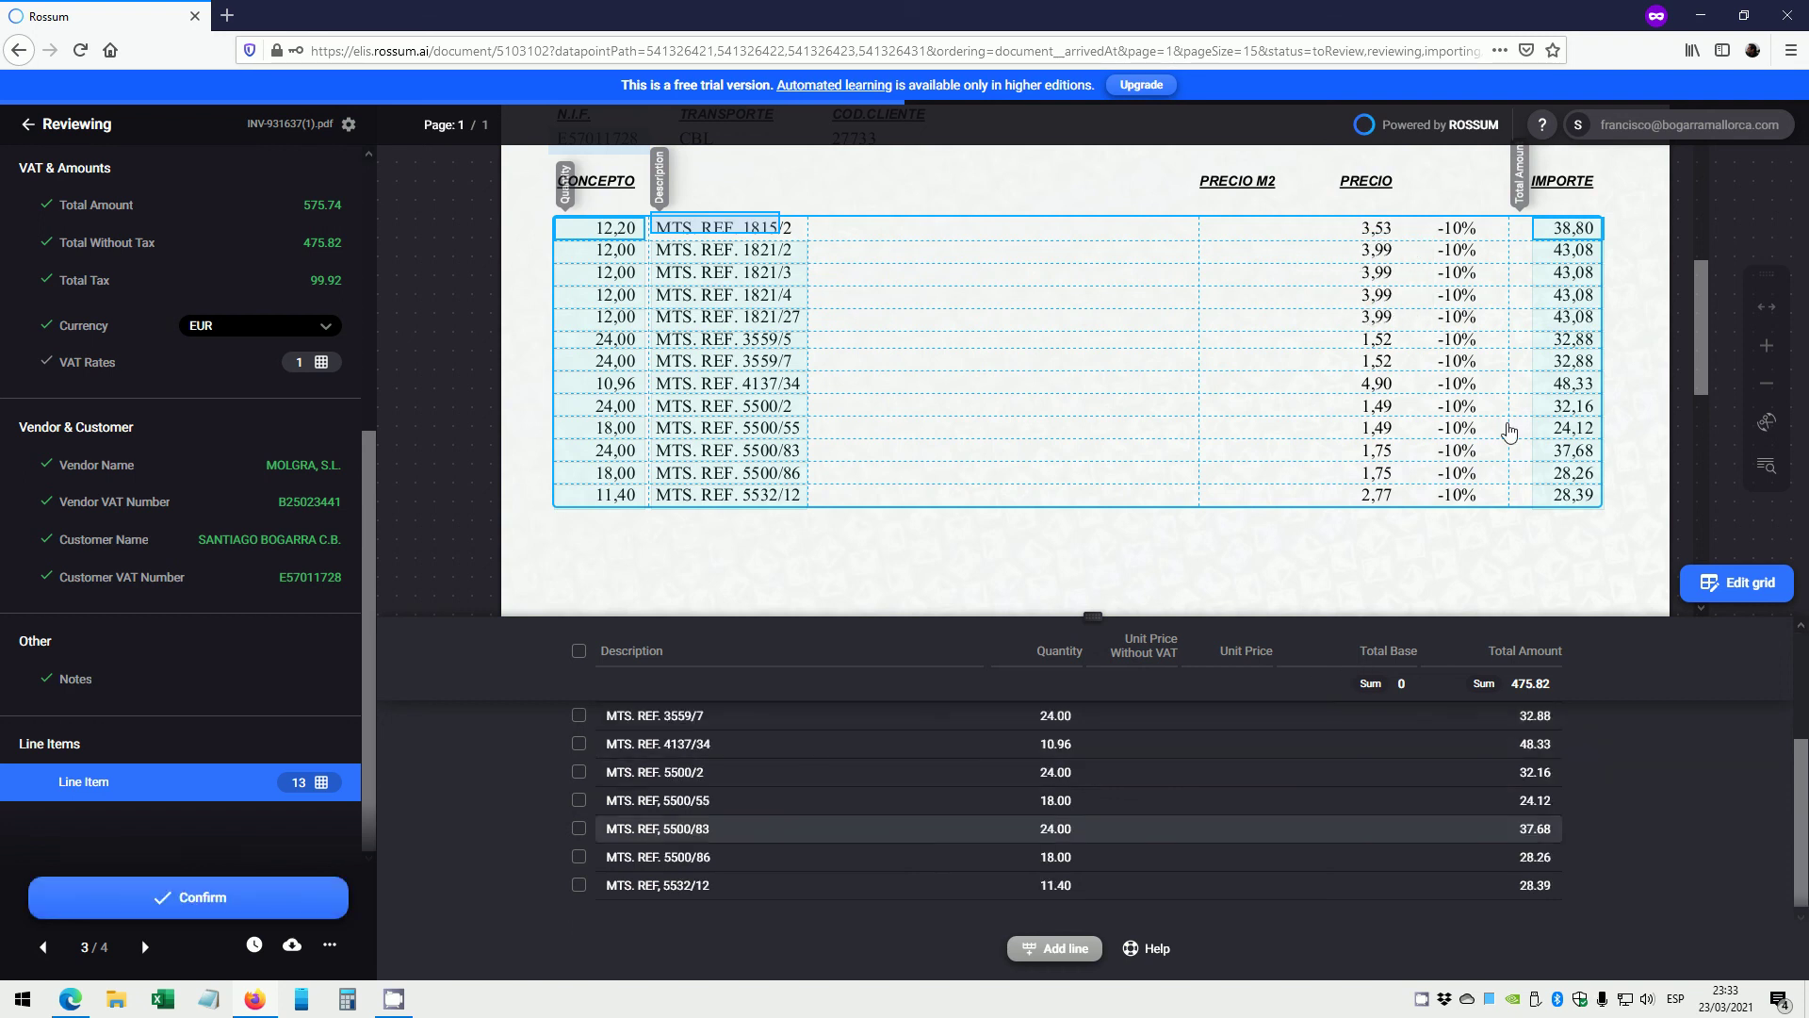
scroll(1319, 745, "down", 1)
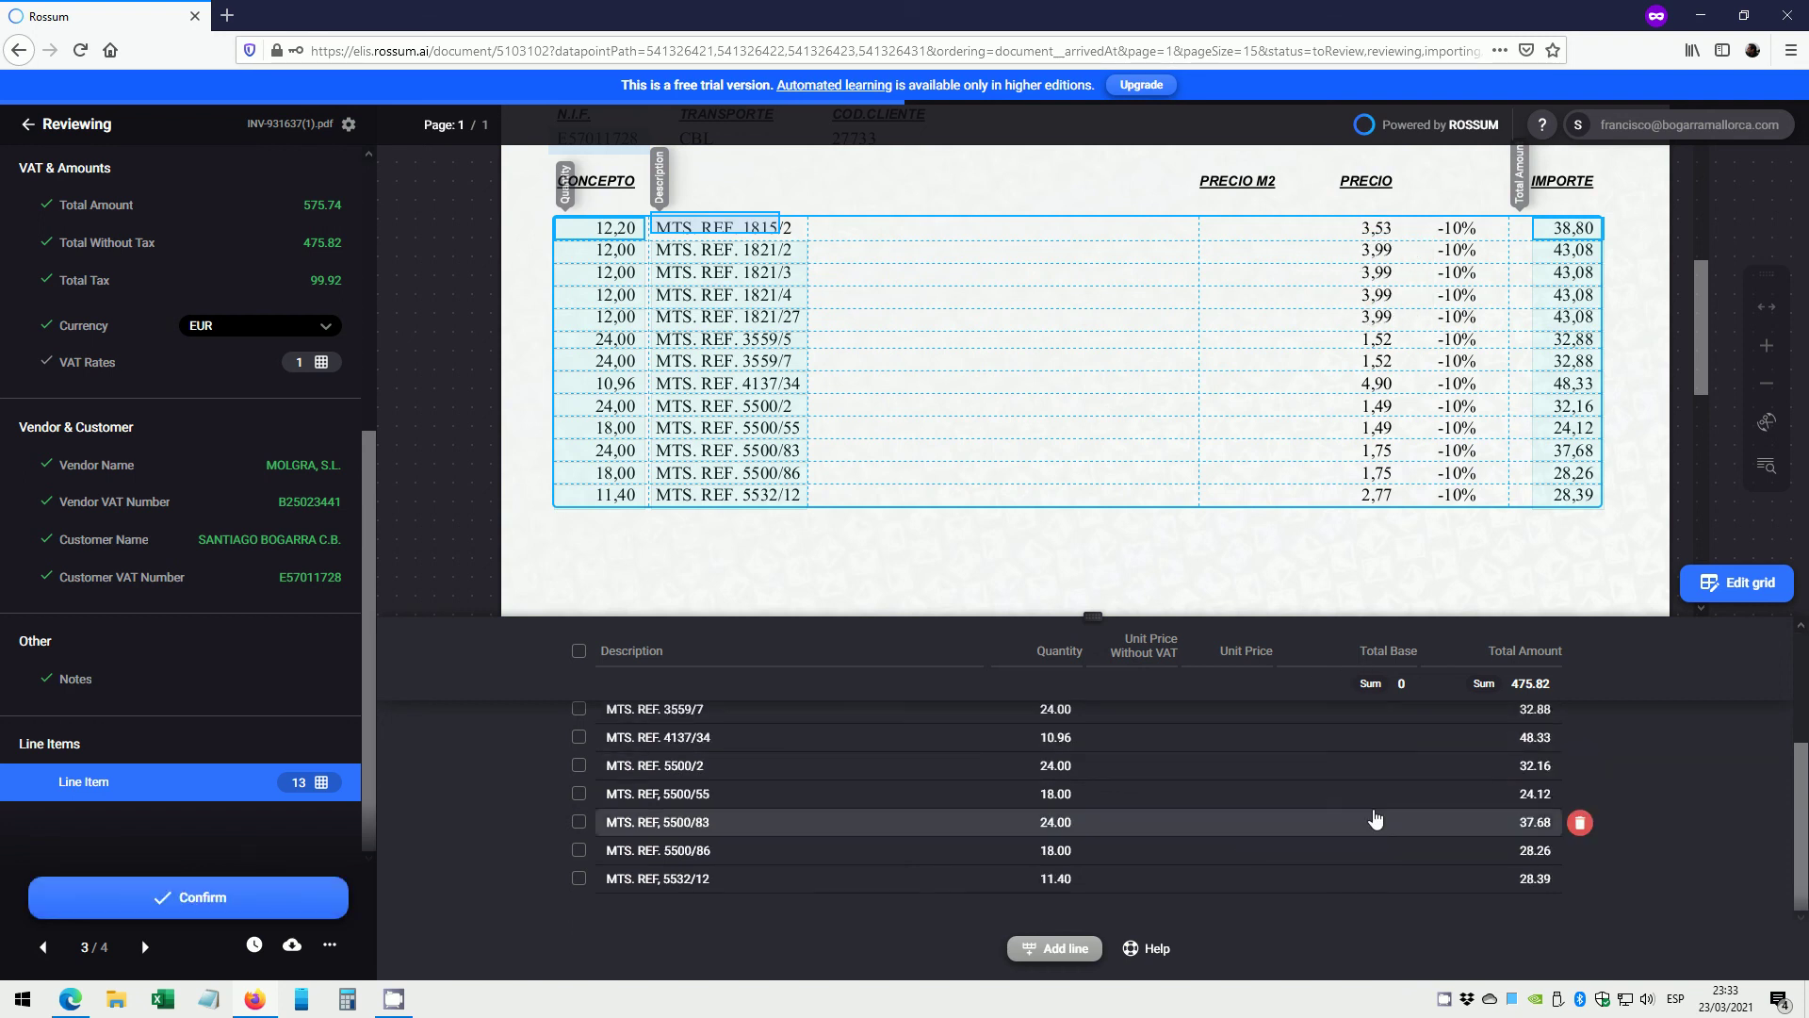
Edit the Molgra line-item grid, adding column dividers on both sides of the PRECIO values, and extract the data from the grid.
left_click(1747, 582)
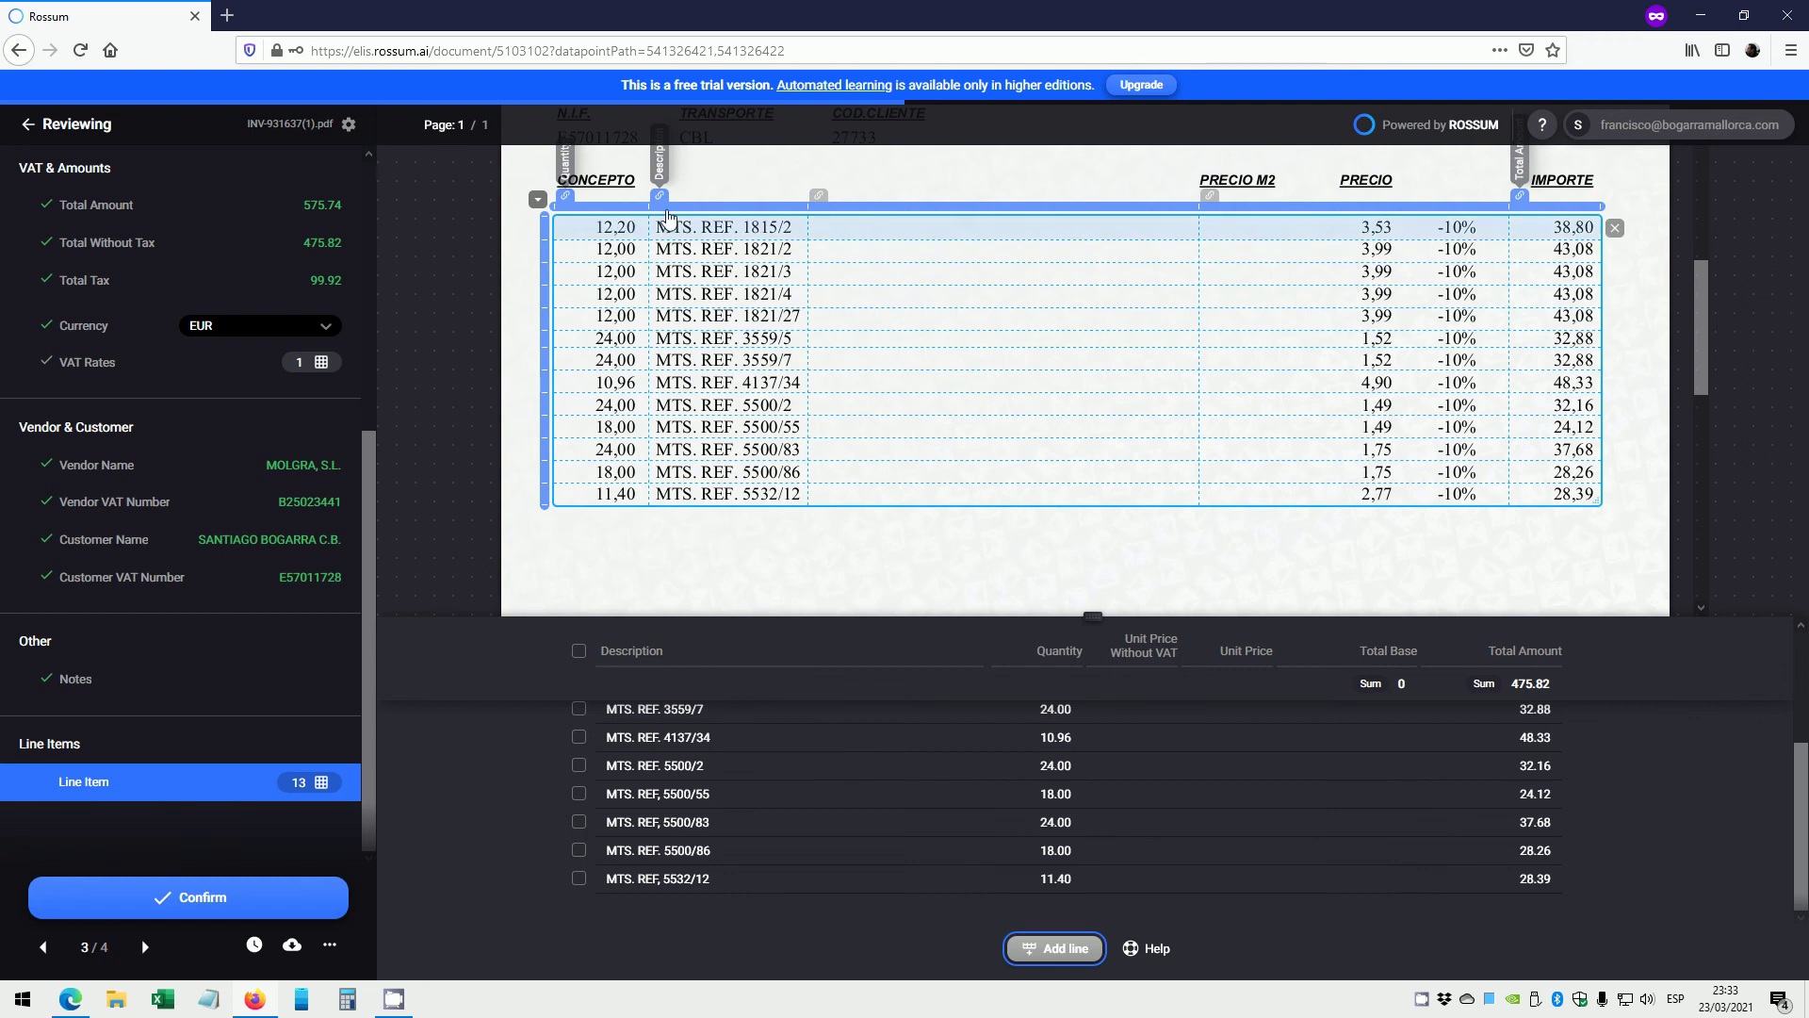
scroll(716, 282, "up", 2)
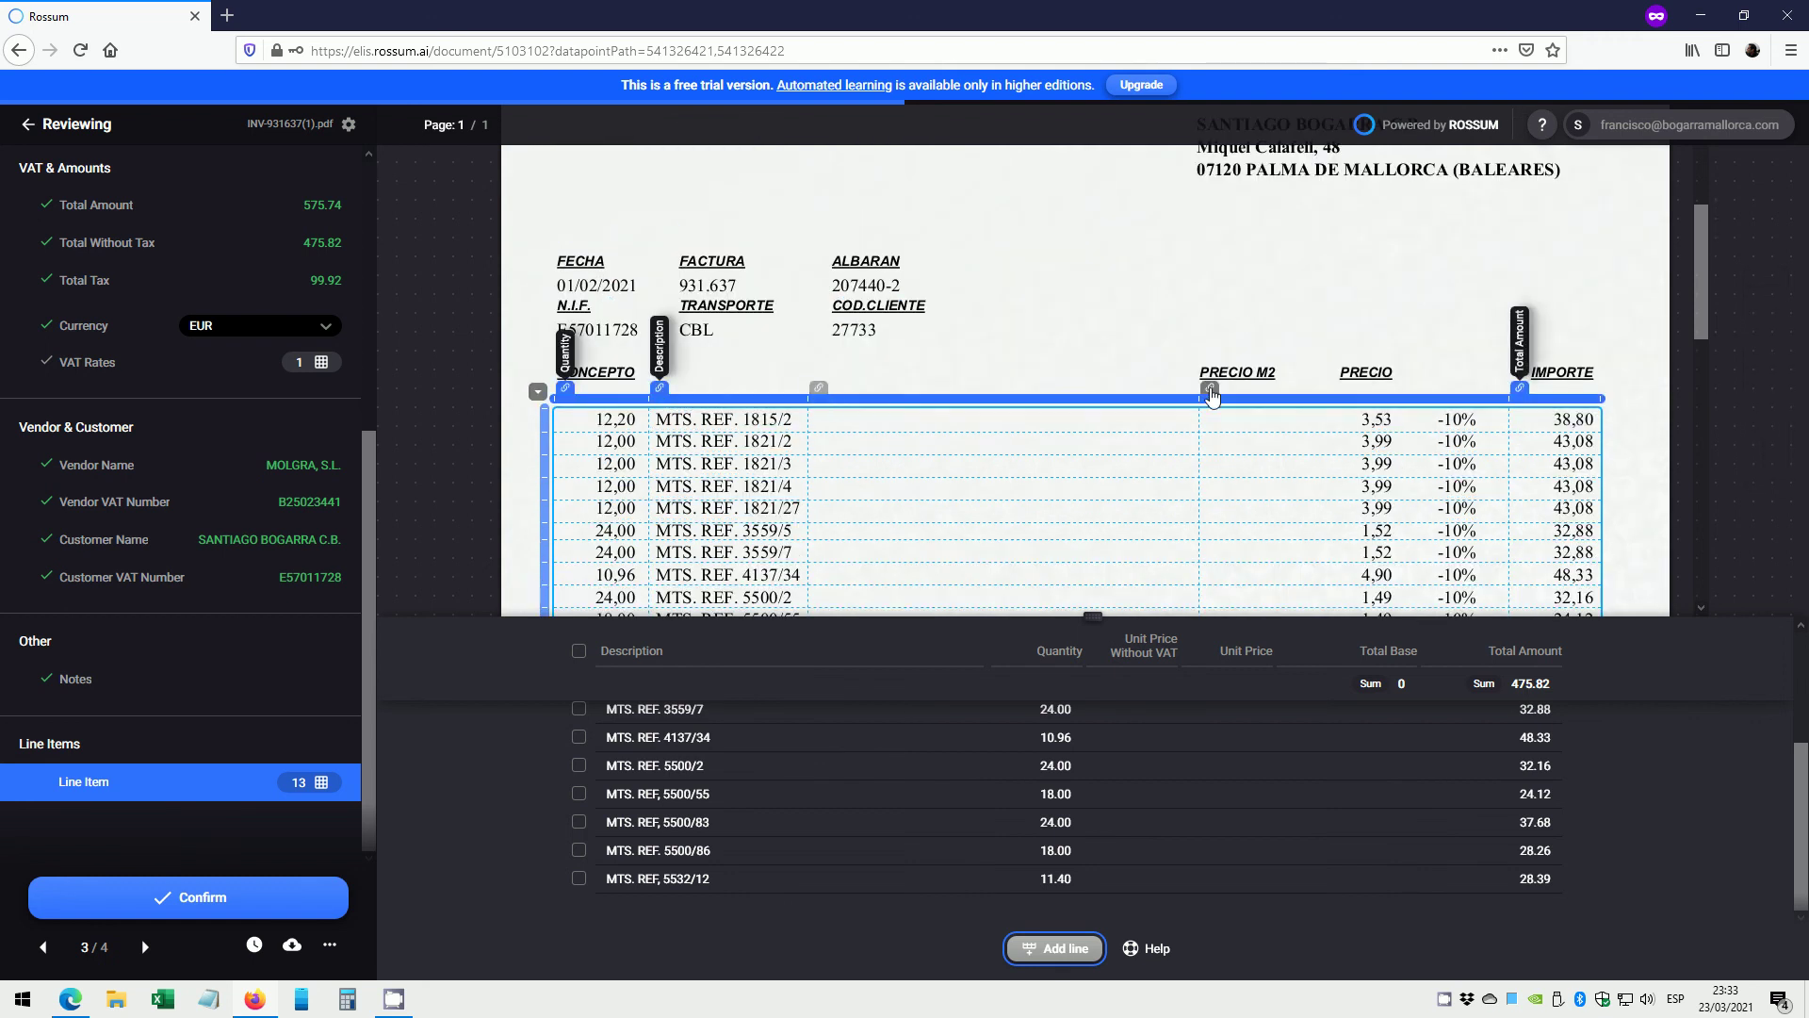
scroll(1334, 181, "down", 2)
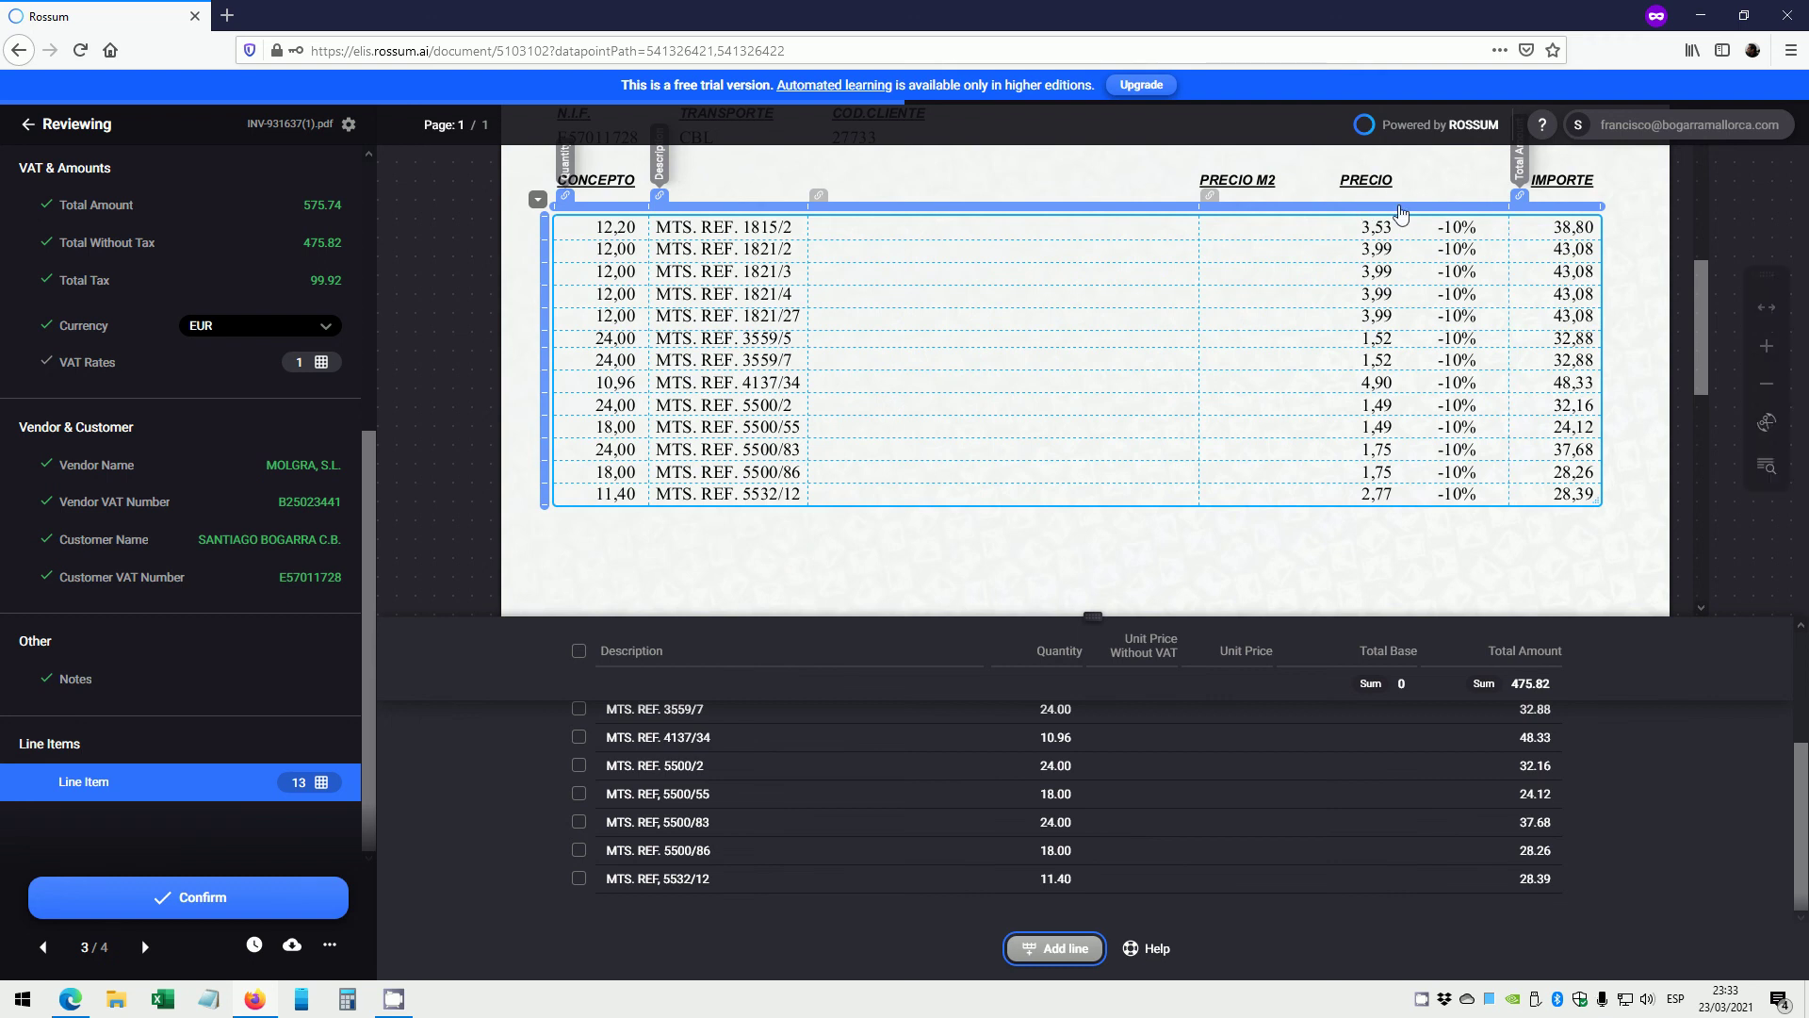
left_click(1358, 207)
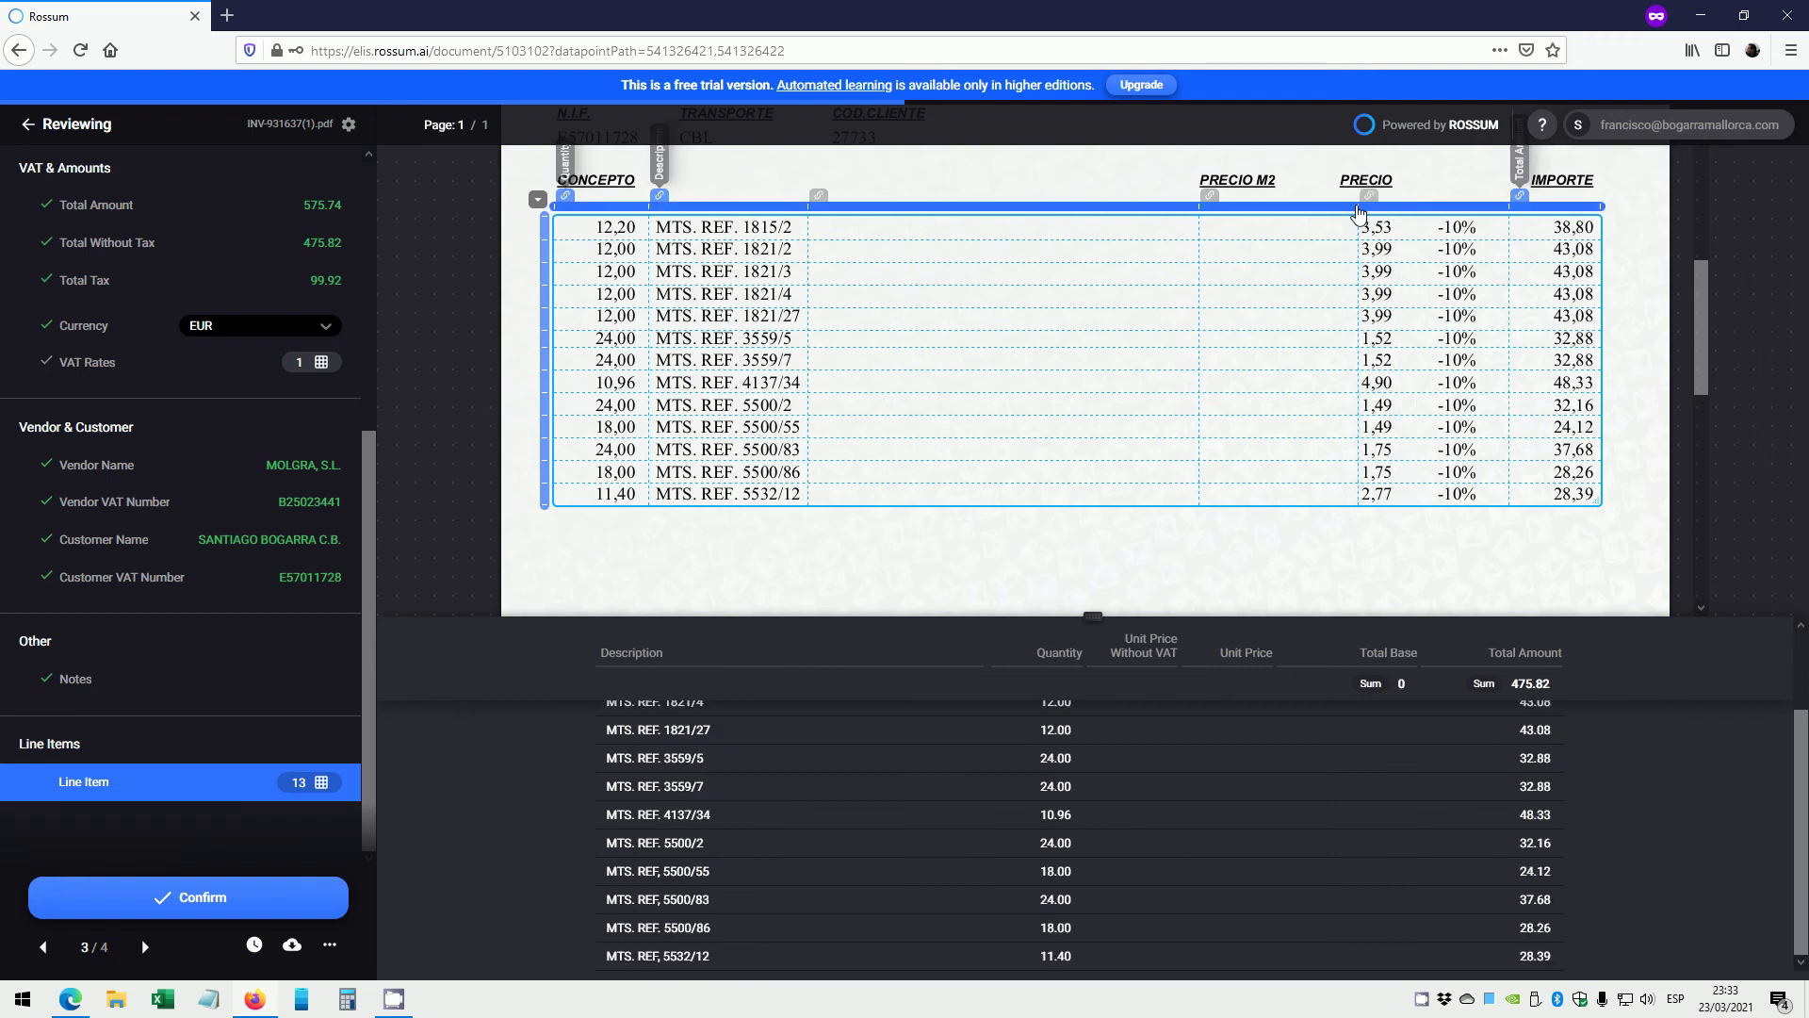
left_click(1393, 208)
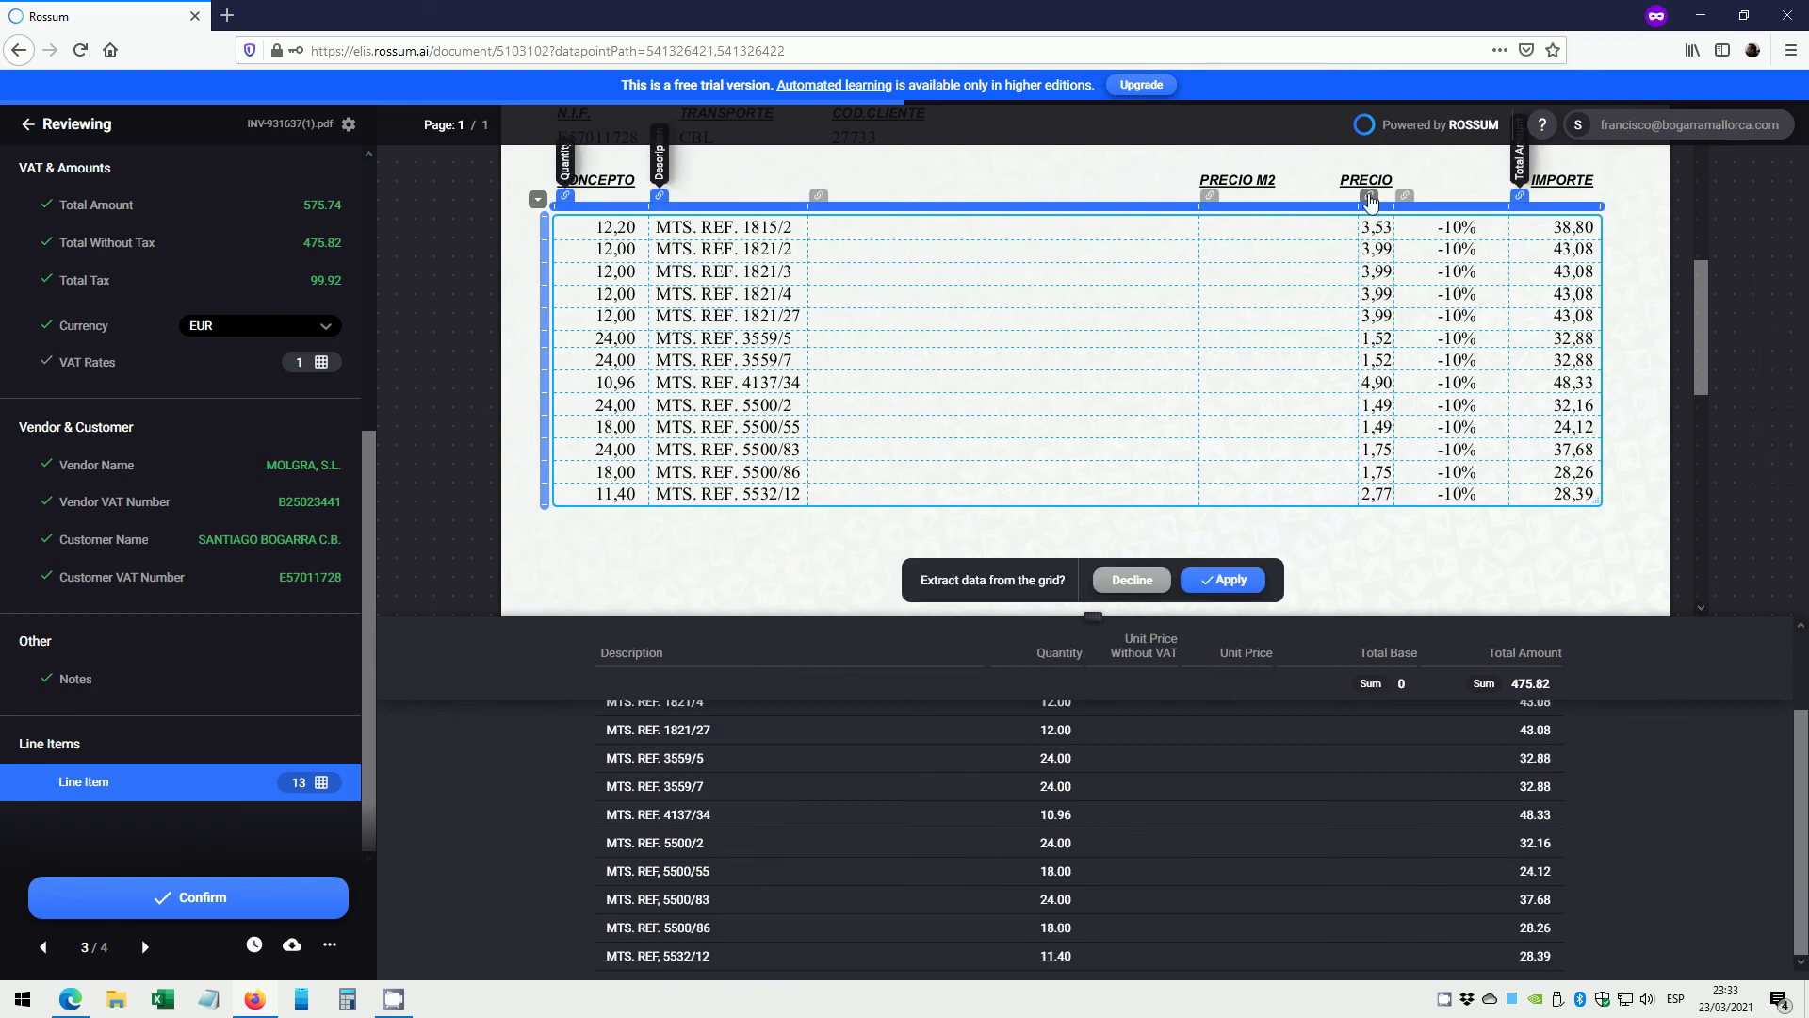
left_click(1253, 581)
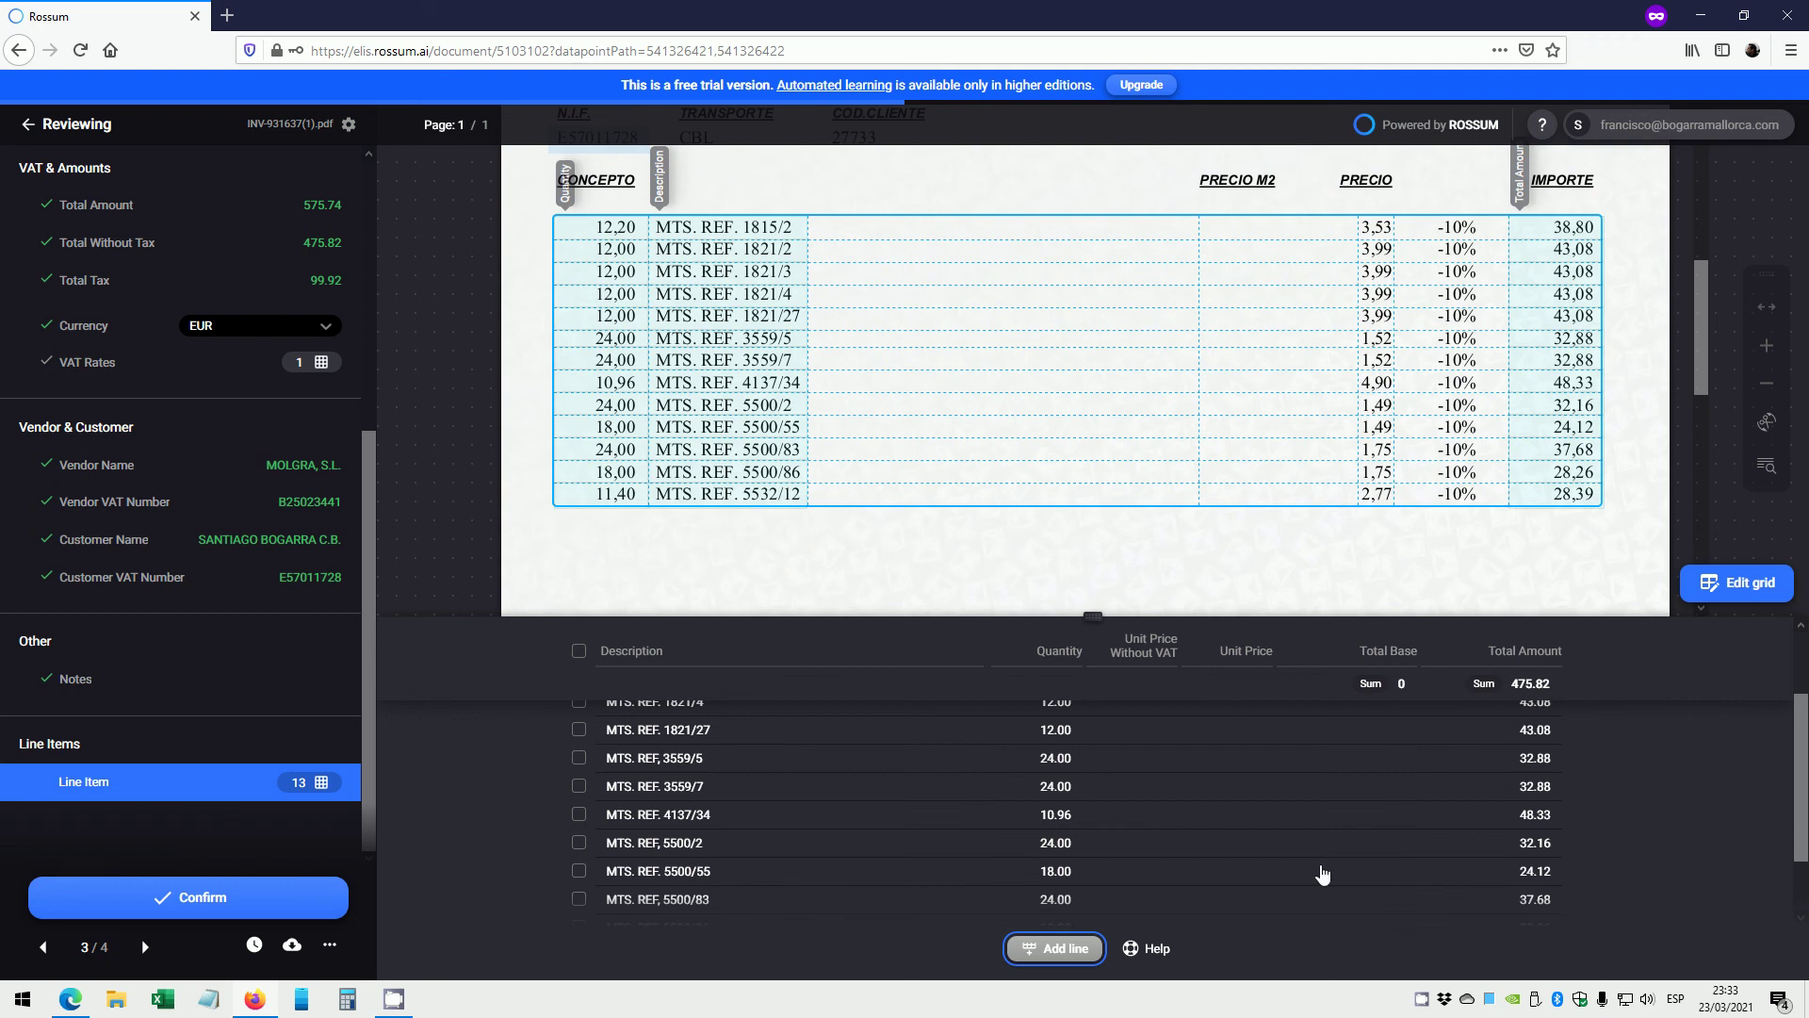
scroll(1418, 786, "up", 2)
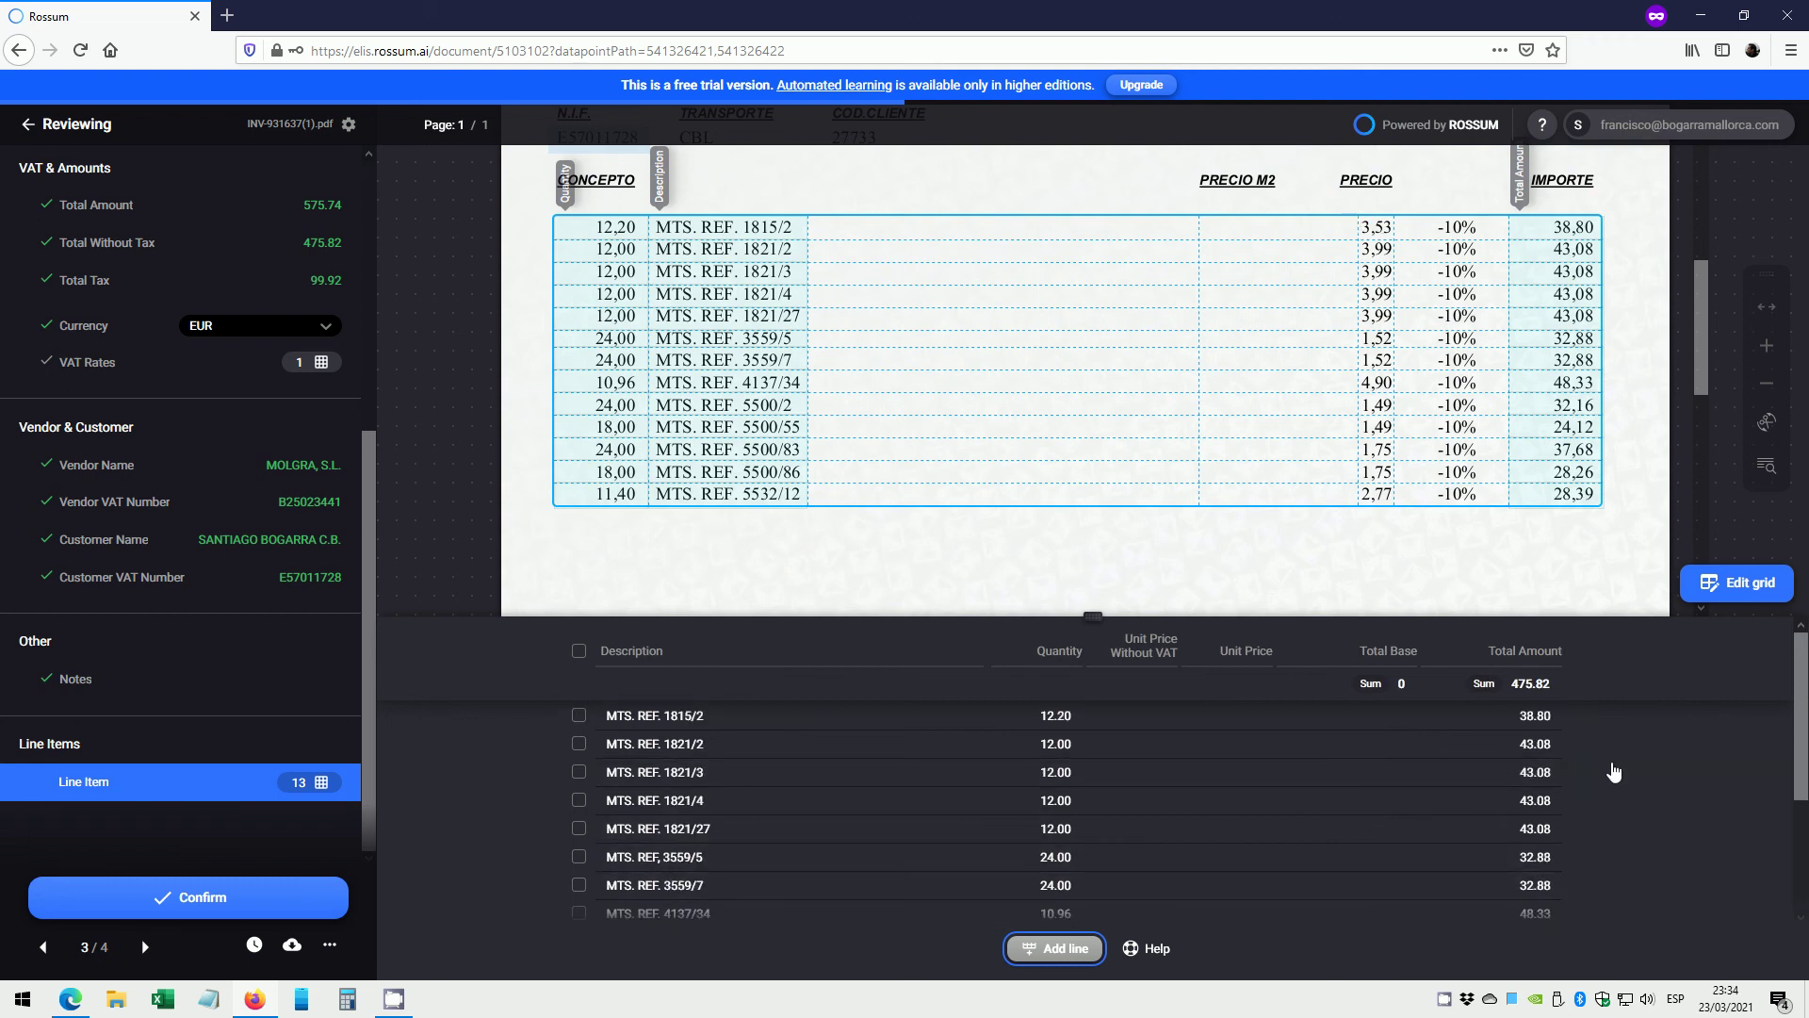
Capture and validate the unit prices of the first two line items, 3.53 for MTS. REF. 1815/2 and 3.99 for MTS. REF. 1821/2.
scroll(1749, 730, "down", 3)
scroll(1344, 744, "up", 3)
left_click(1242, 715)
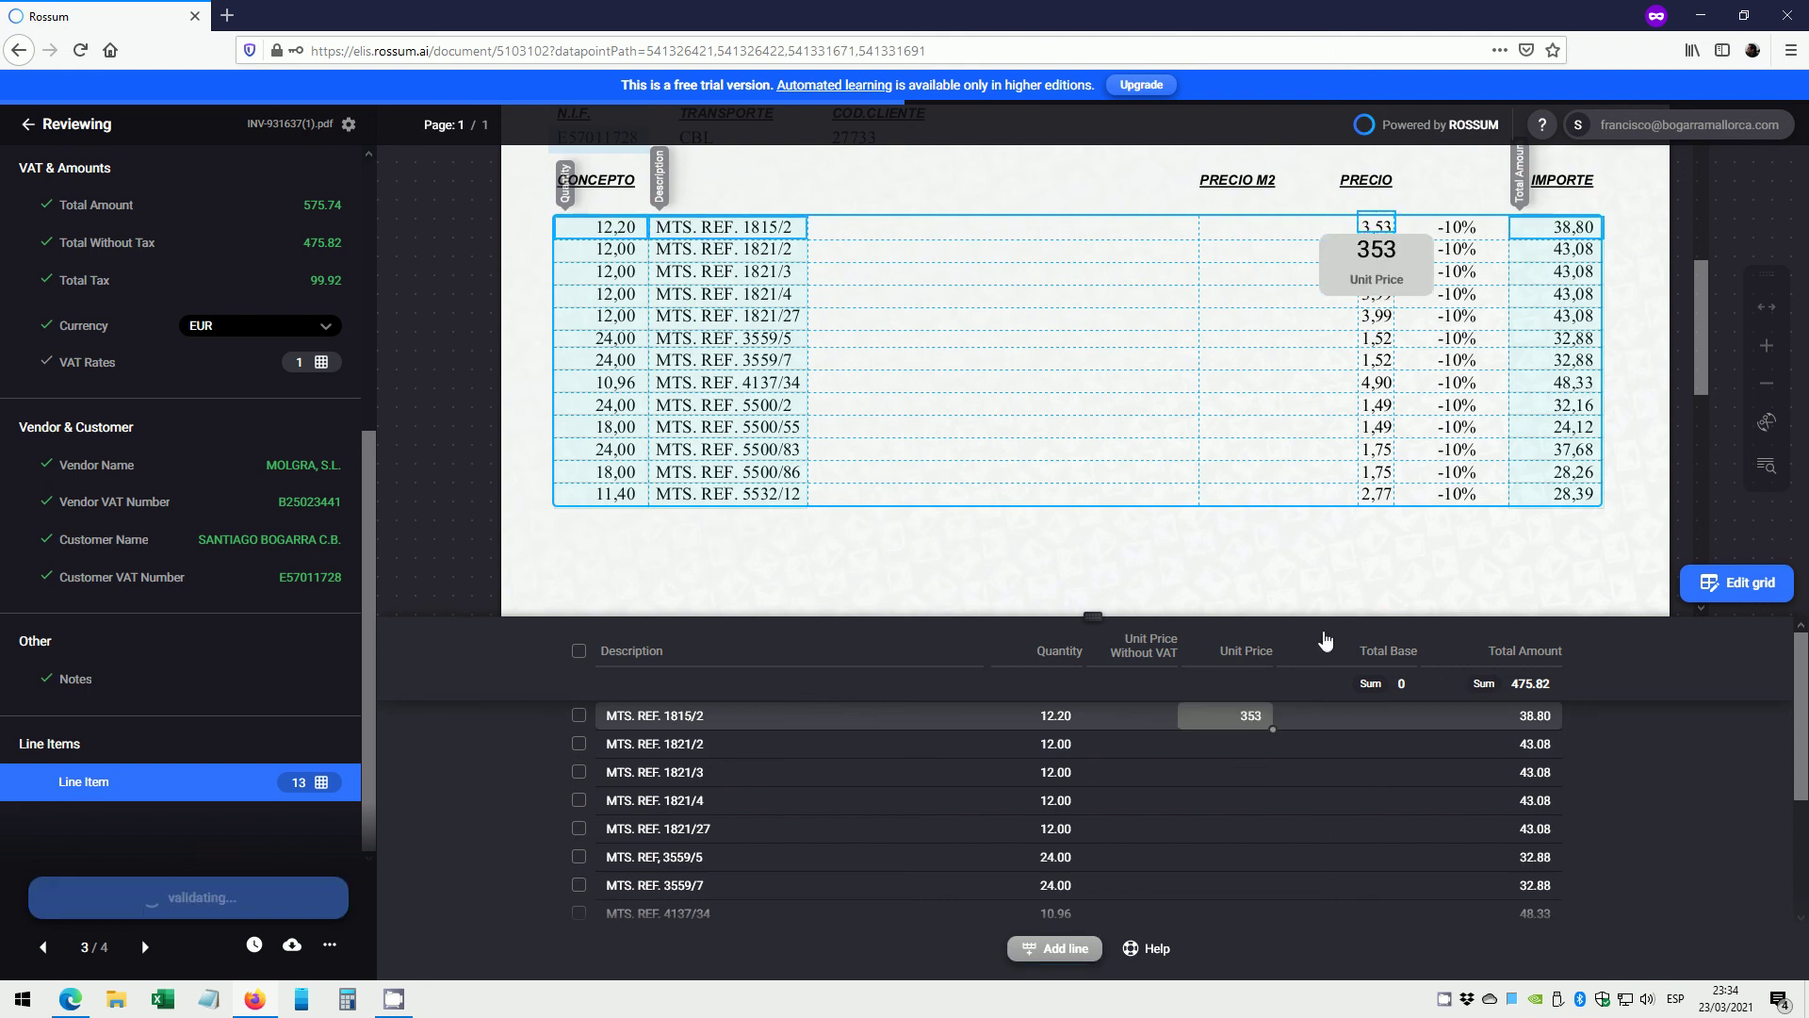
mouse_move(1368, 252)
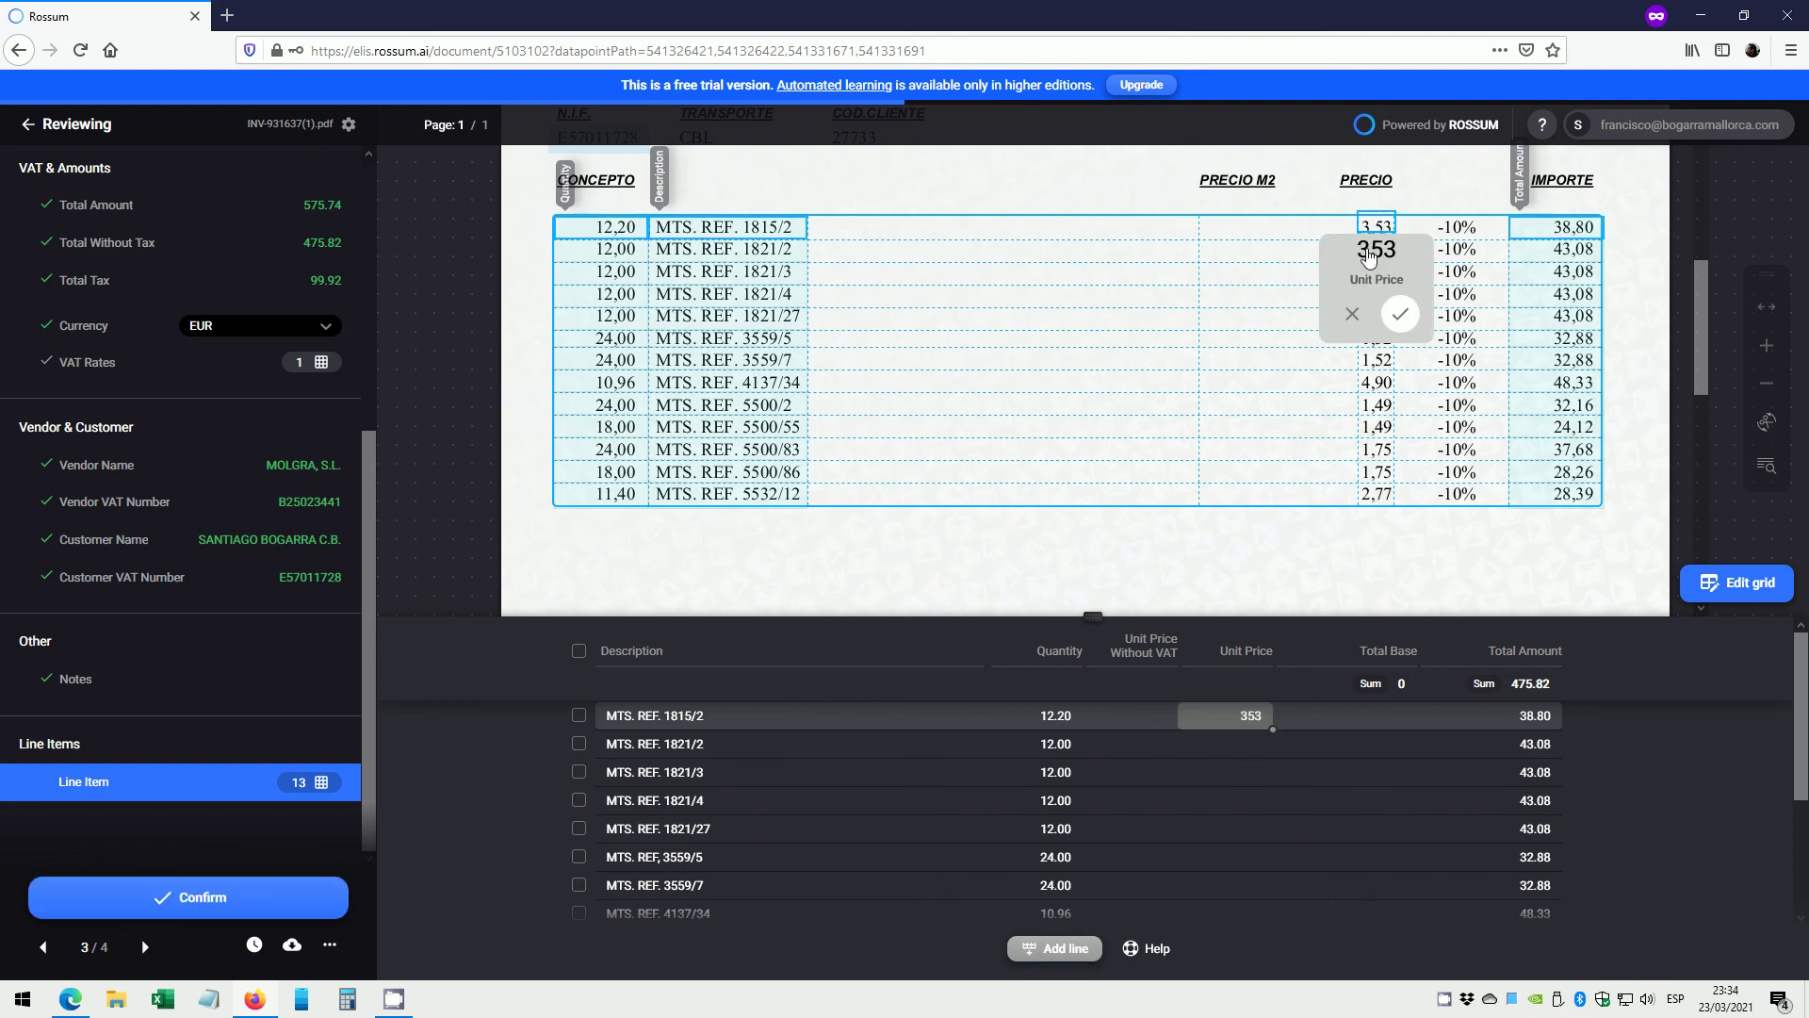
left_click(1401, 314)
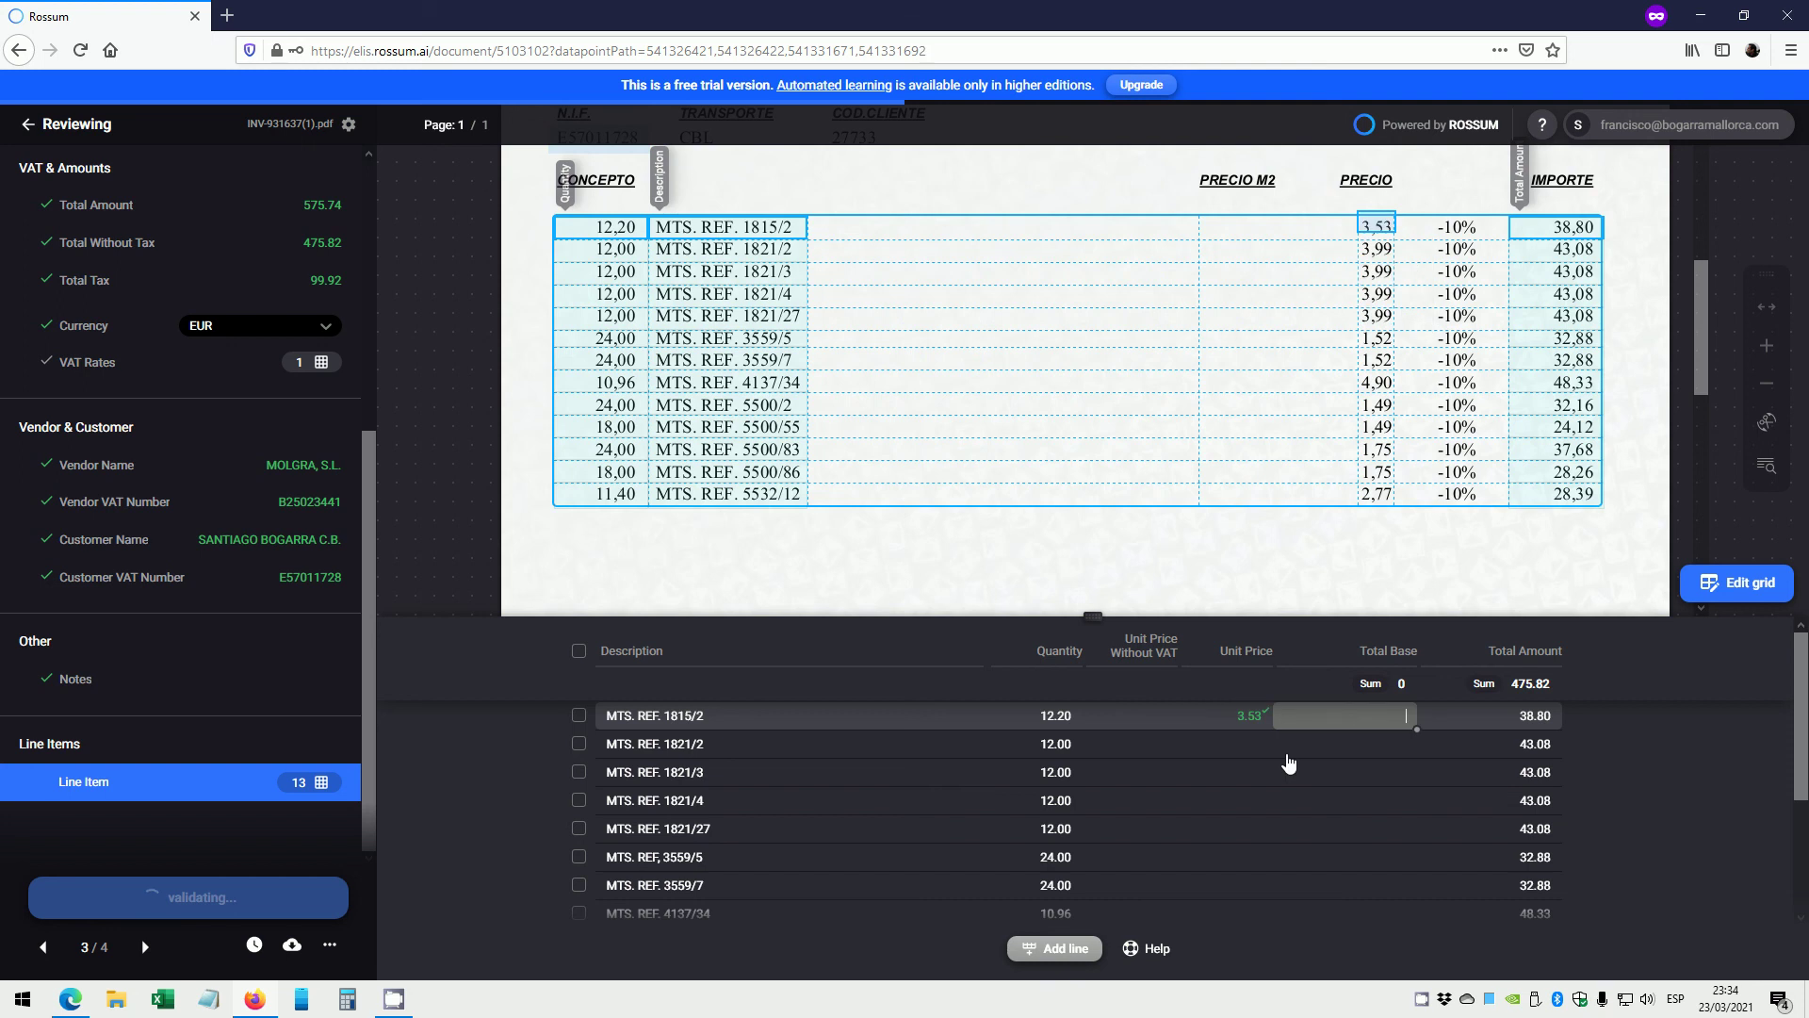
key("Return")
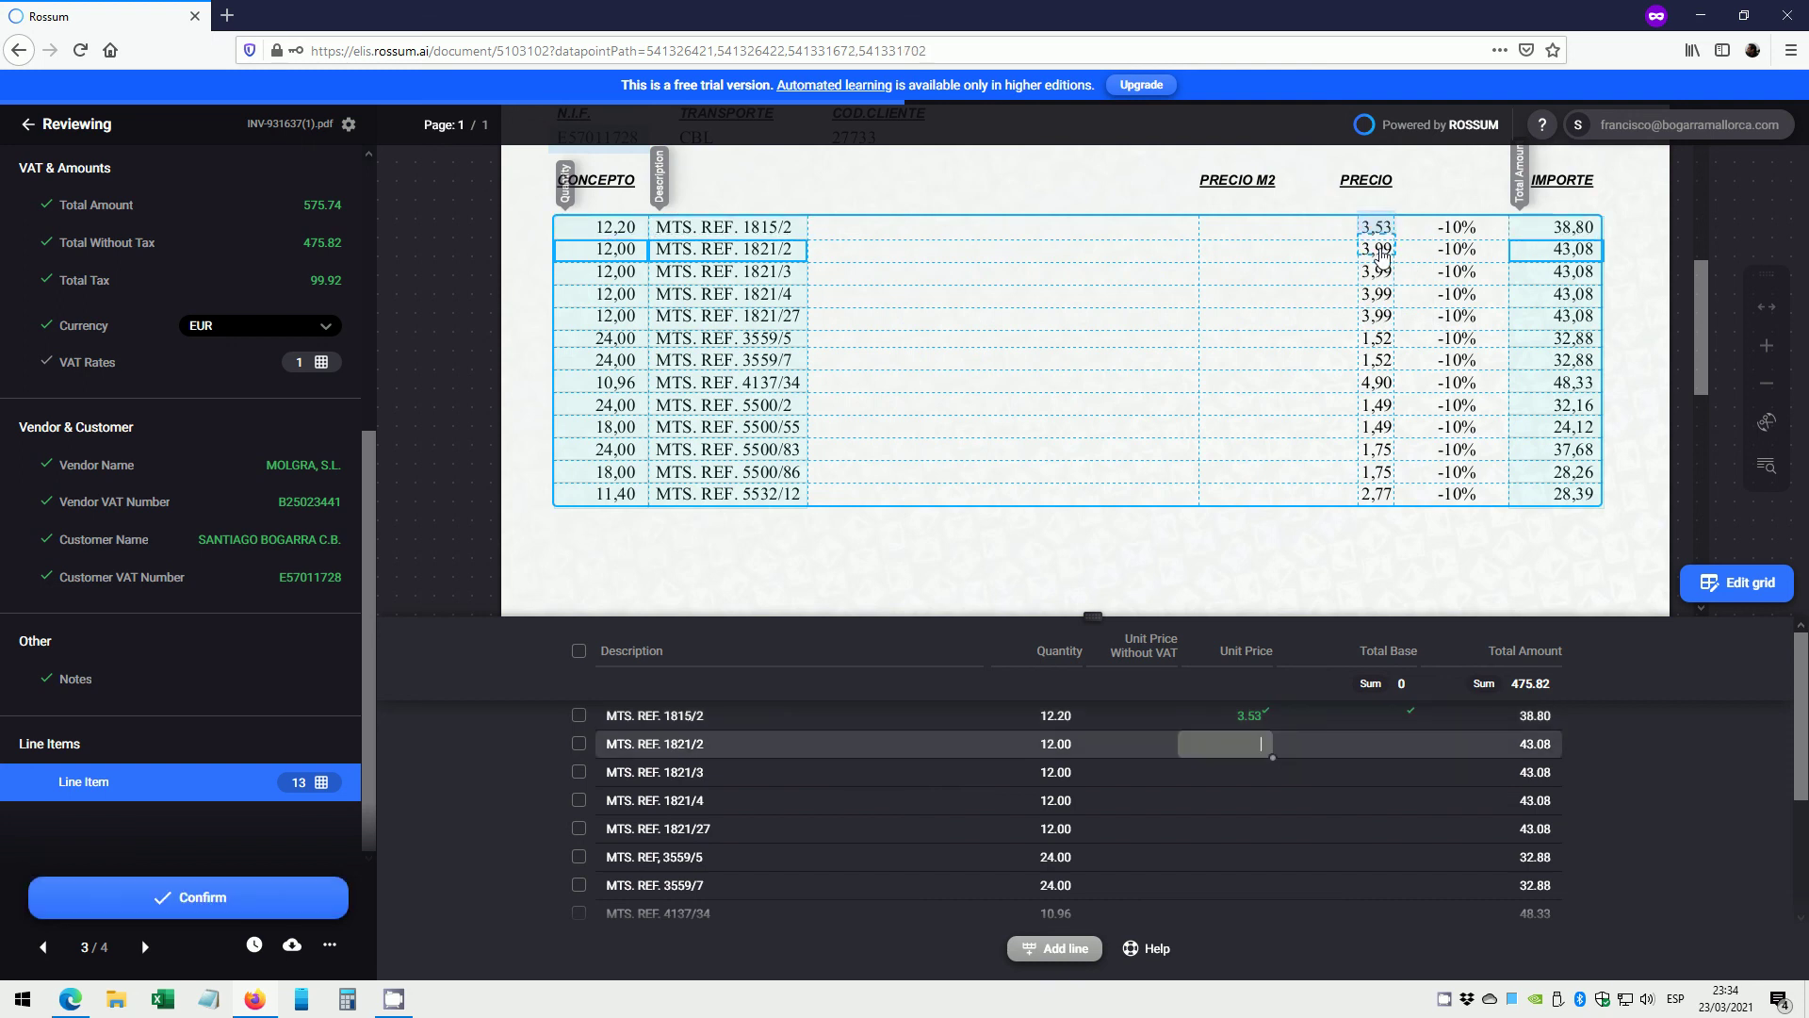
left_click(1380, 257)
key("Return")
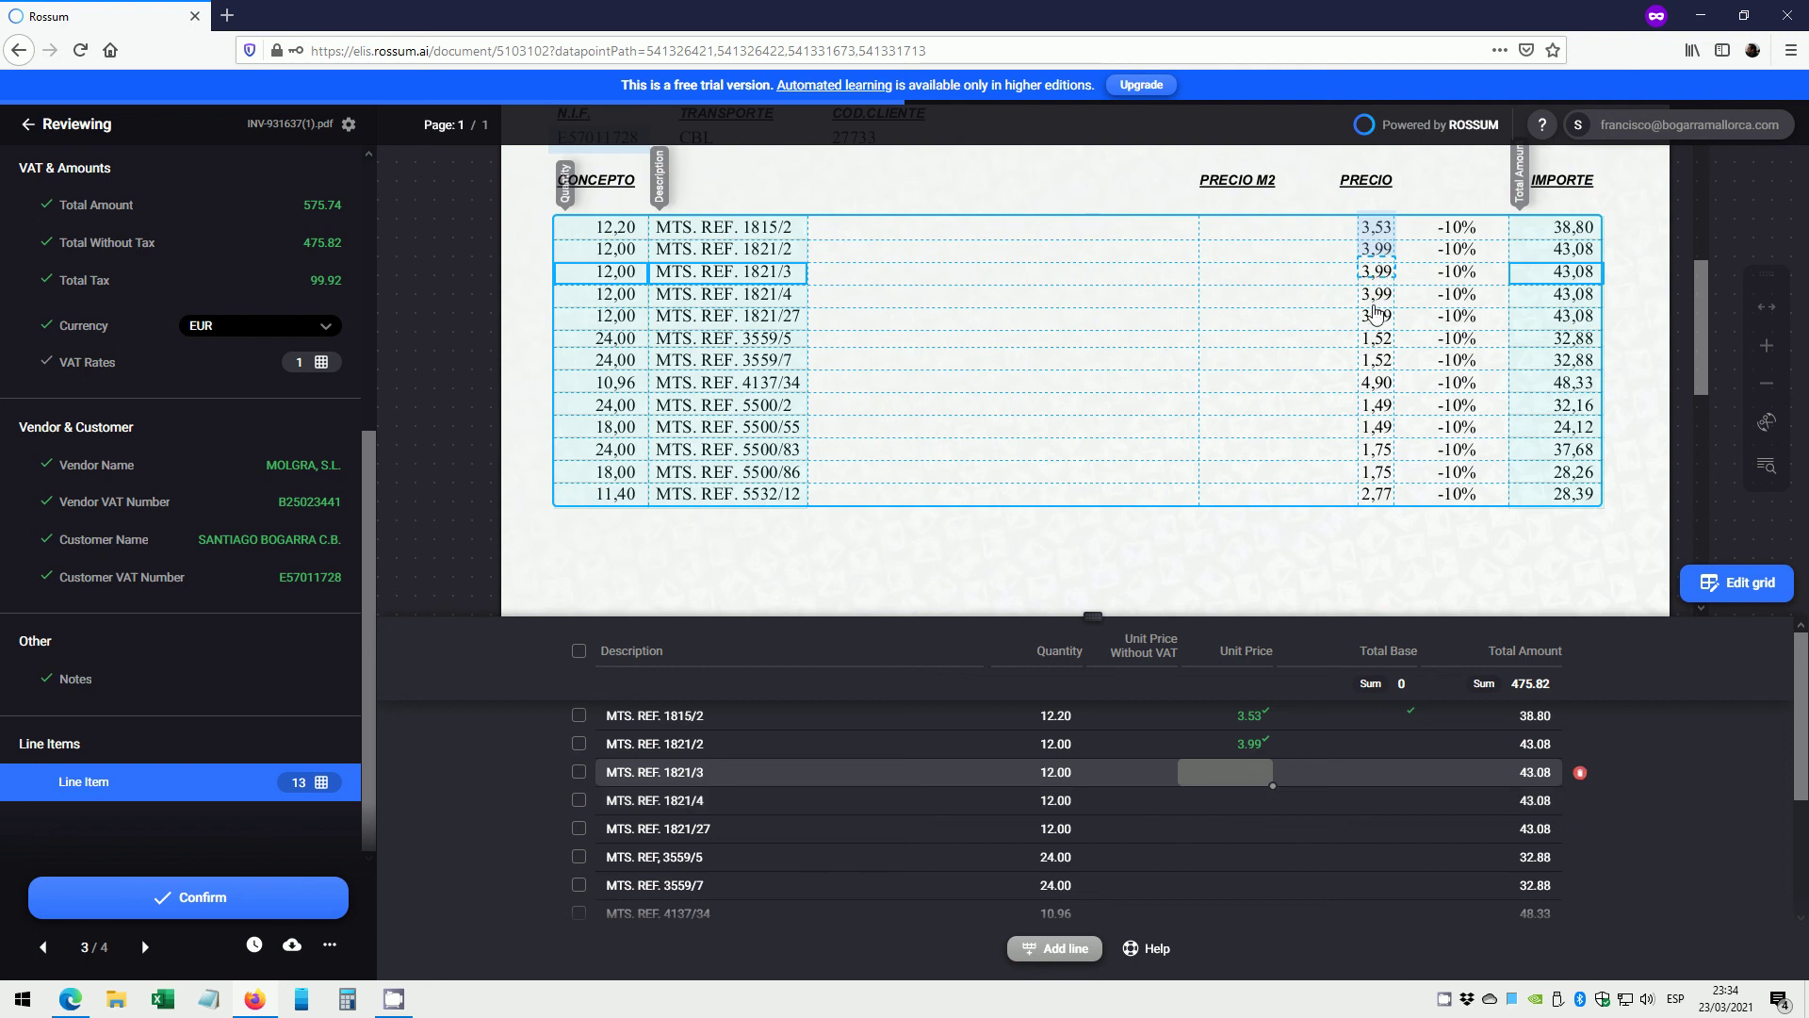
Go to the next invoice, from Fontirroig, and validate its document ID, empty order number, issue date and due date.
scroll(1394, 343, "down", 2)
scroll(1401, 339, "up", 1)
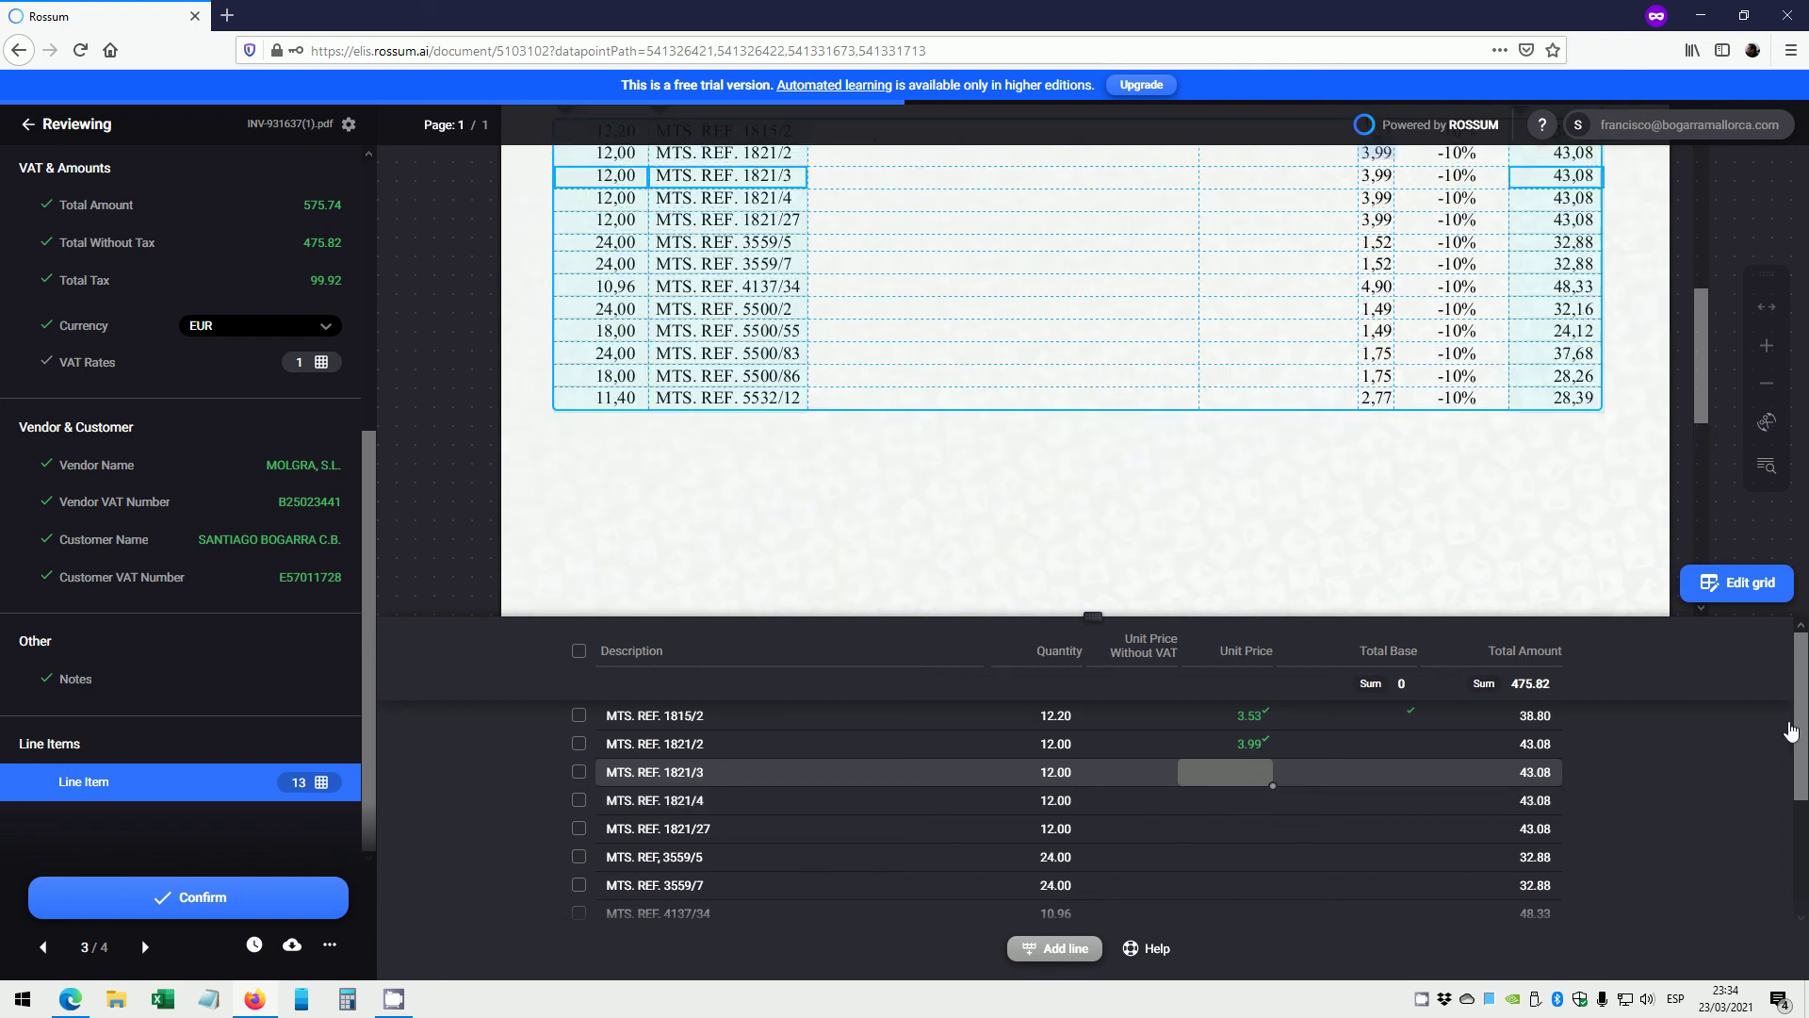
left_click_drag(1798, 730, 1798, 848)
left_click(144, 946)
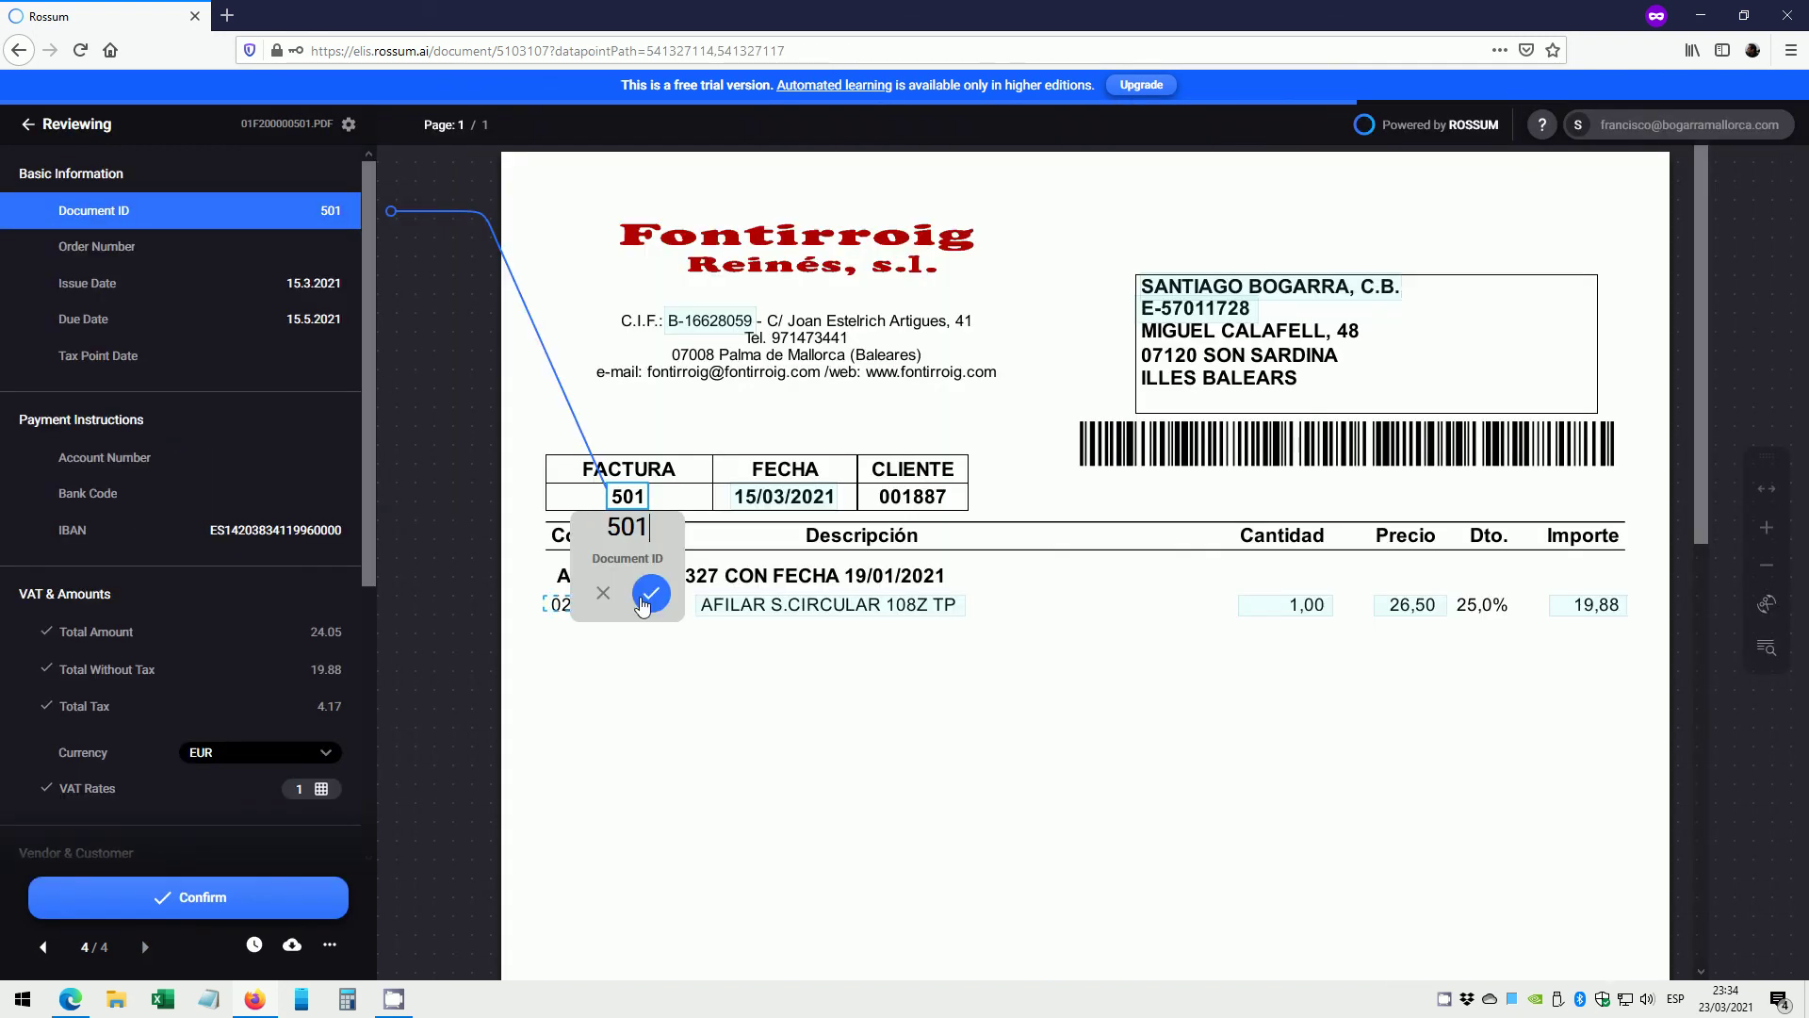
left_click(651, 594)
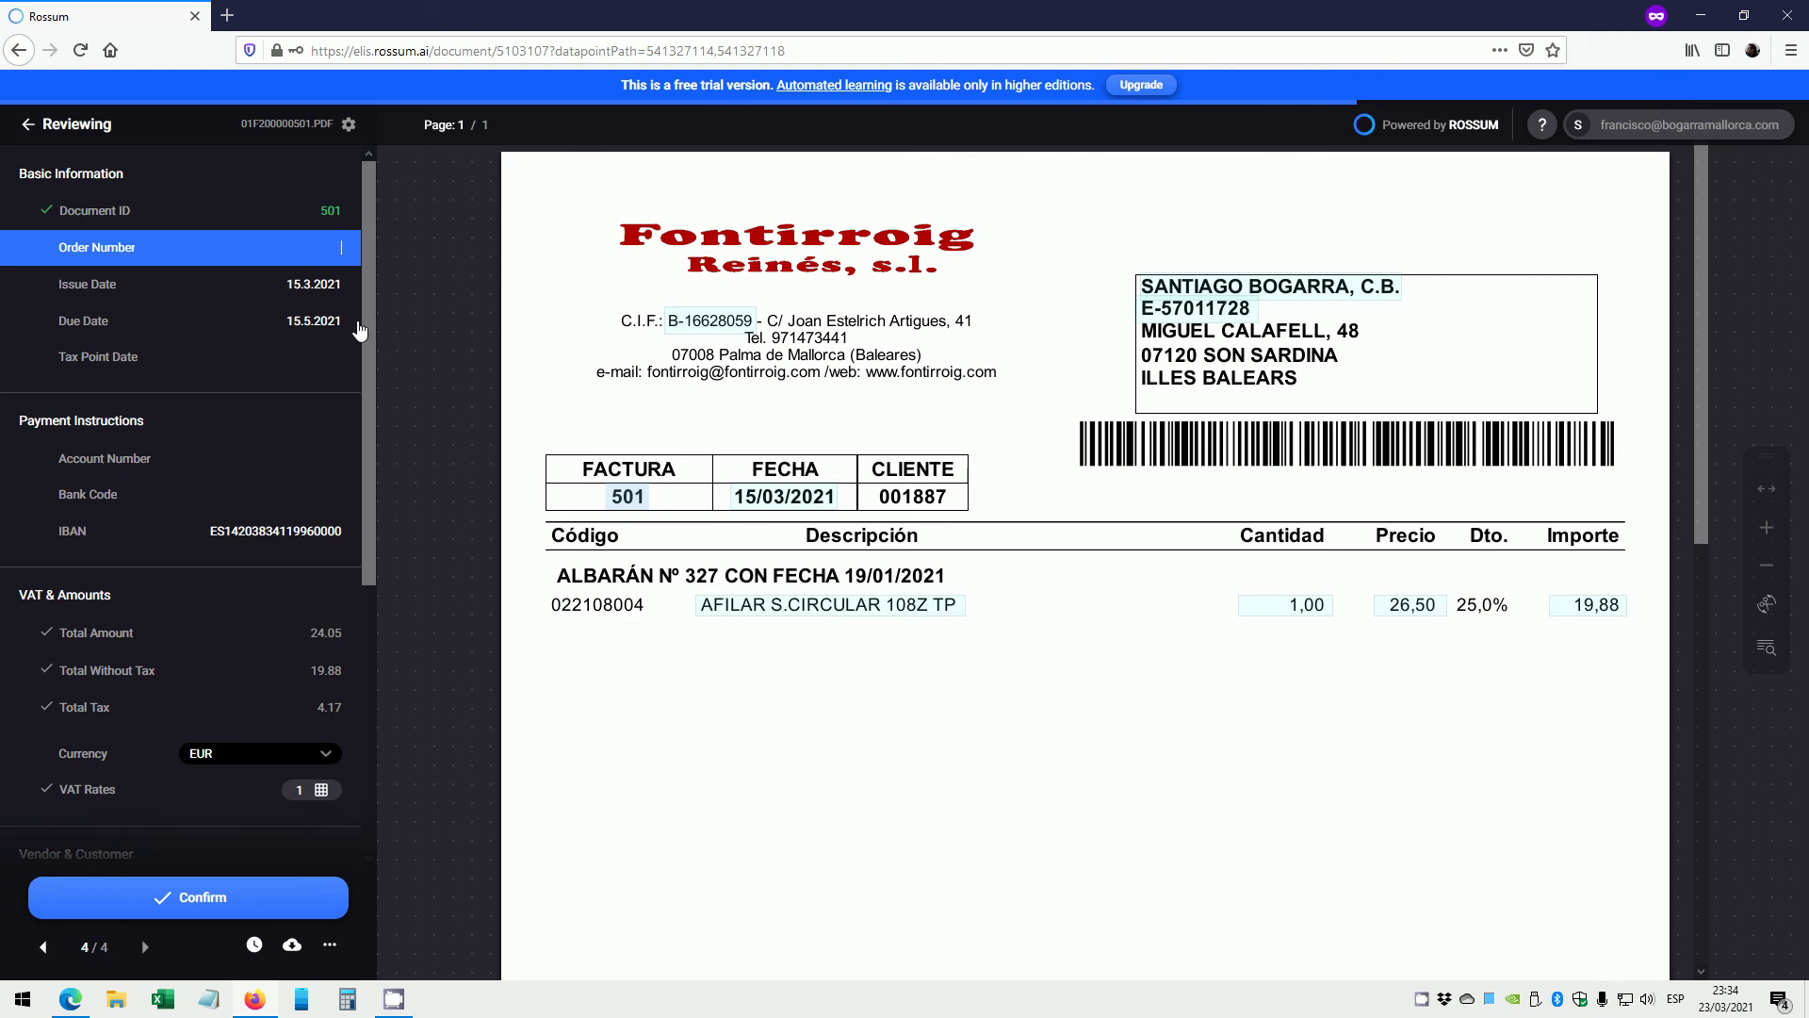
key("Return")
left_click(812, 594)
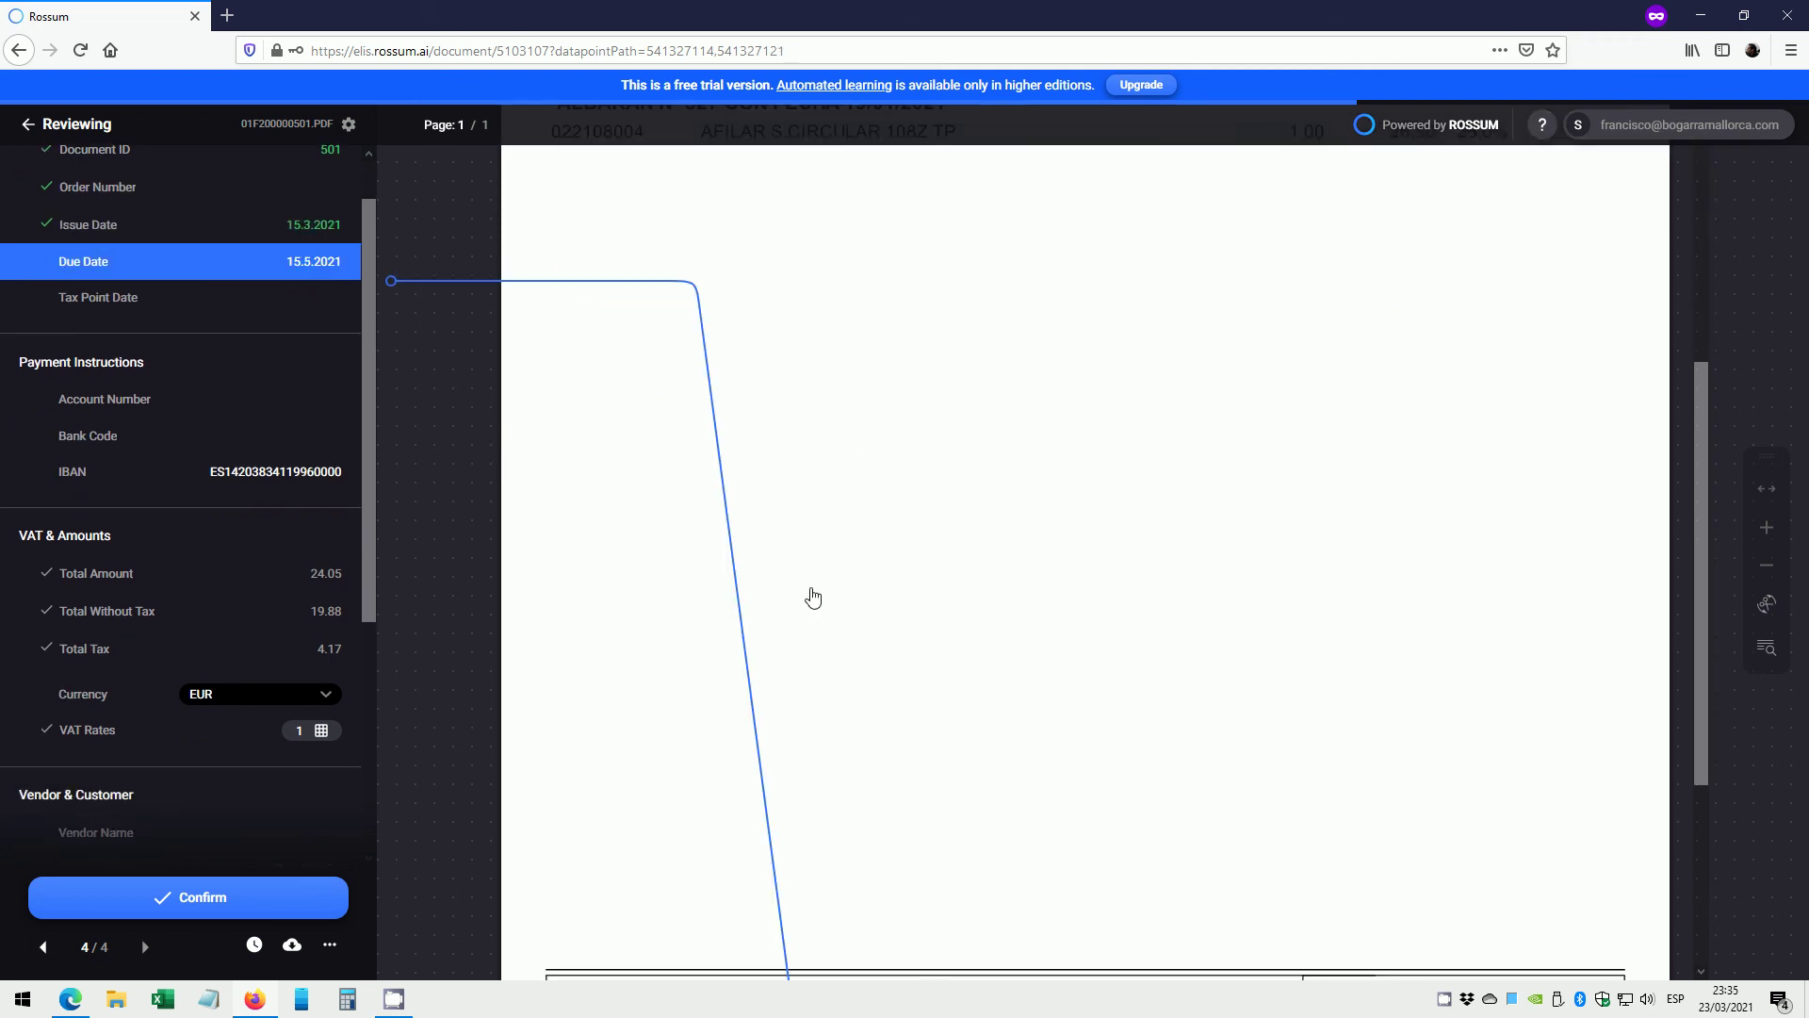
left_click(937, 870)
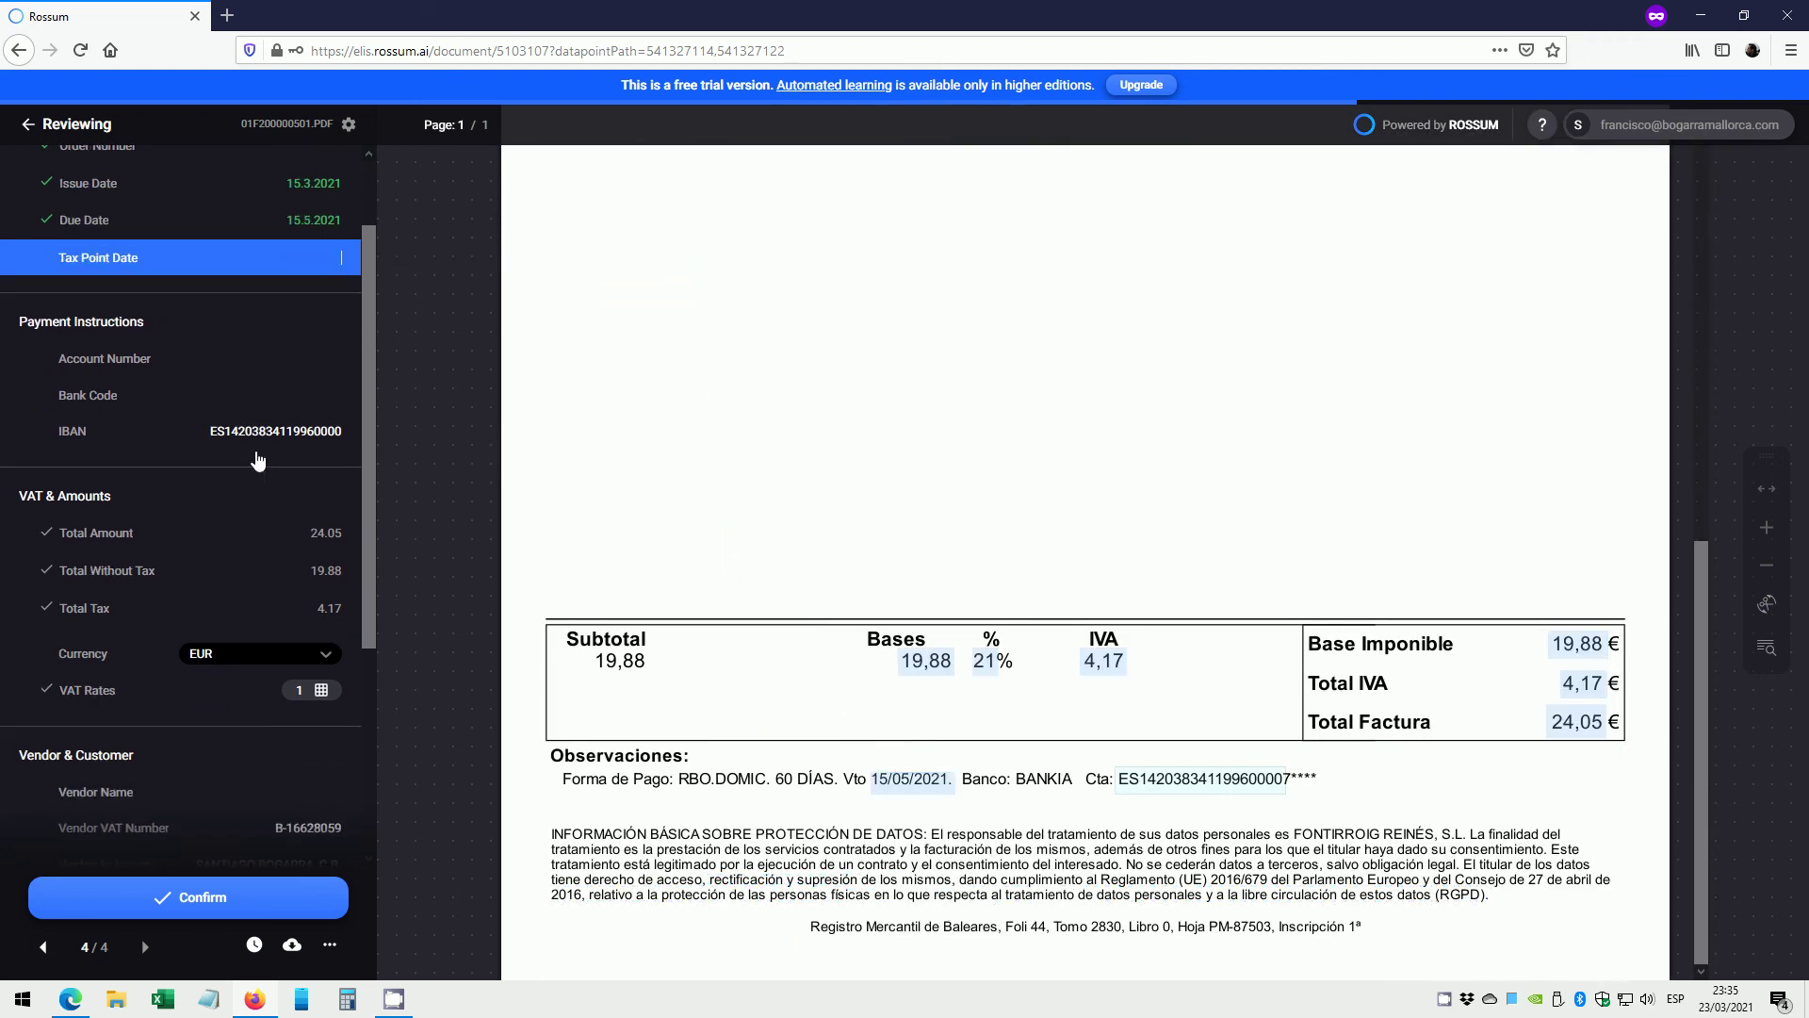
Validate the Fontirroig invoice's total amount, total without tax, total tax and EUR currency.
left_click(249, 565)
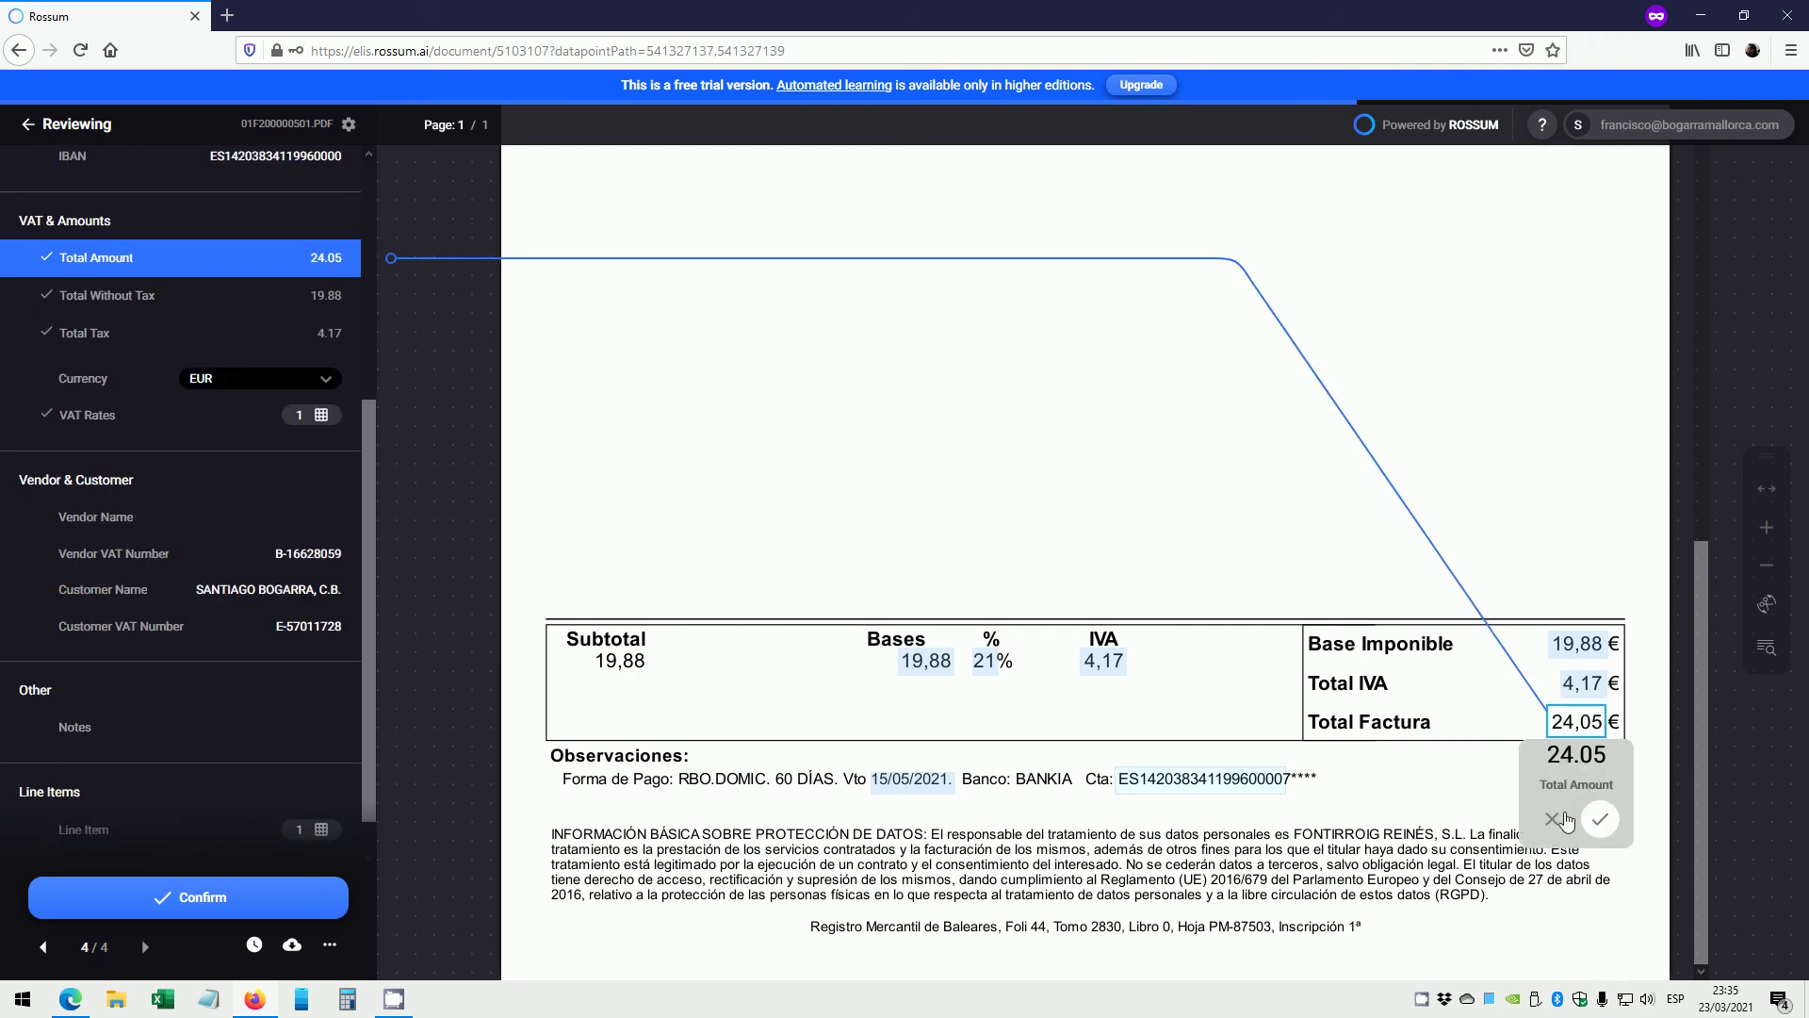
left_click(1602, 741)
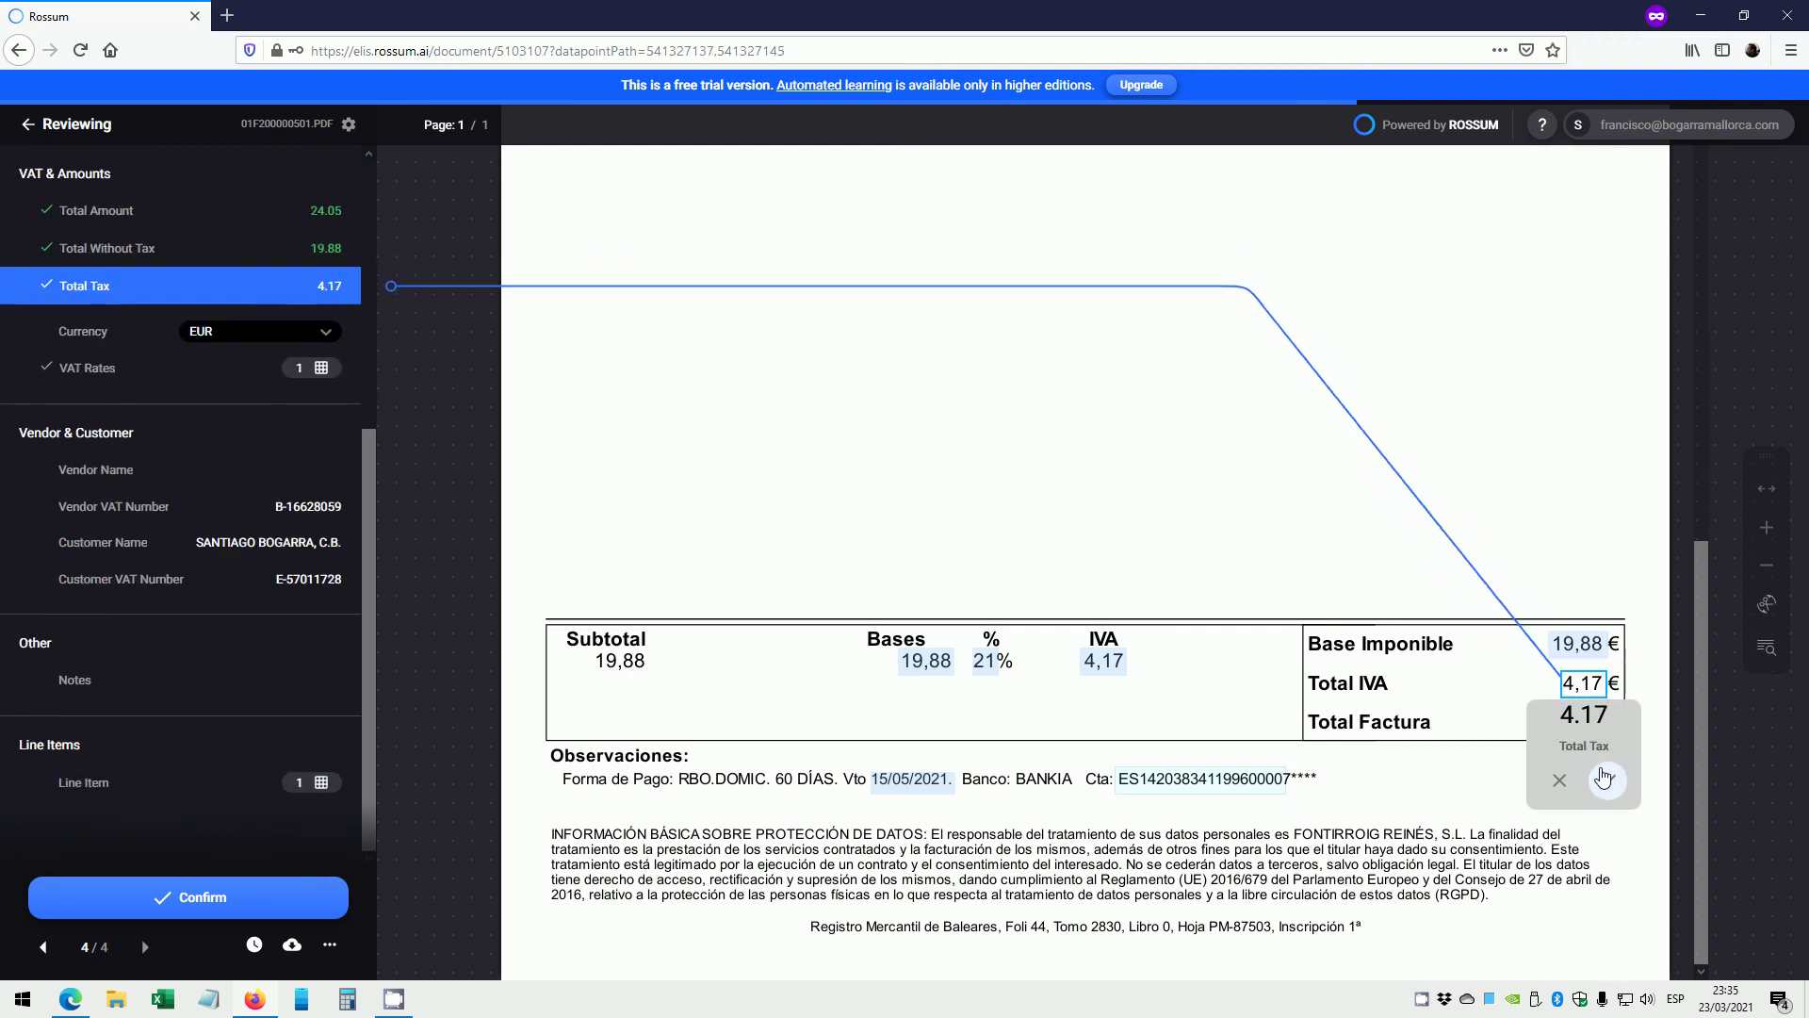
left_click(1606, 780)
key("Return")
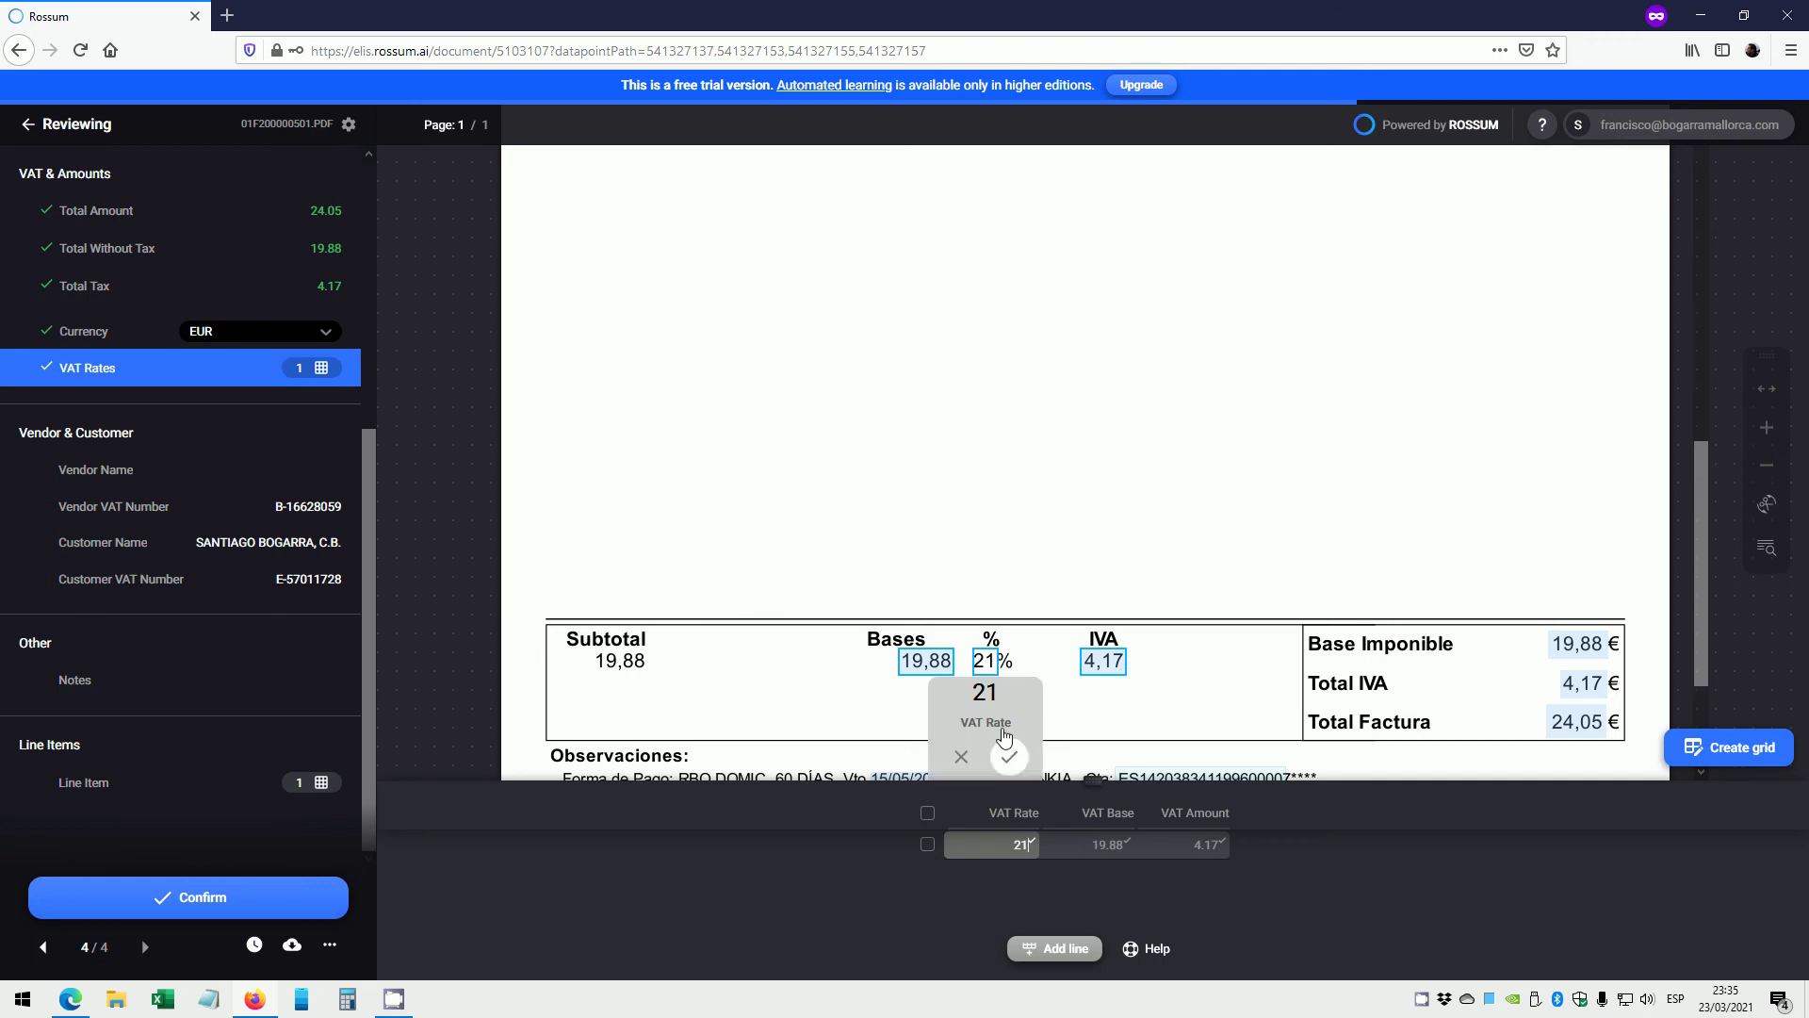
Validate the VAT rate line with rate 21, base 19.88 and VAT amount 4.17.
left_click(1005, 751)
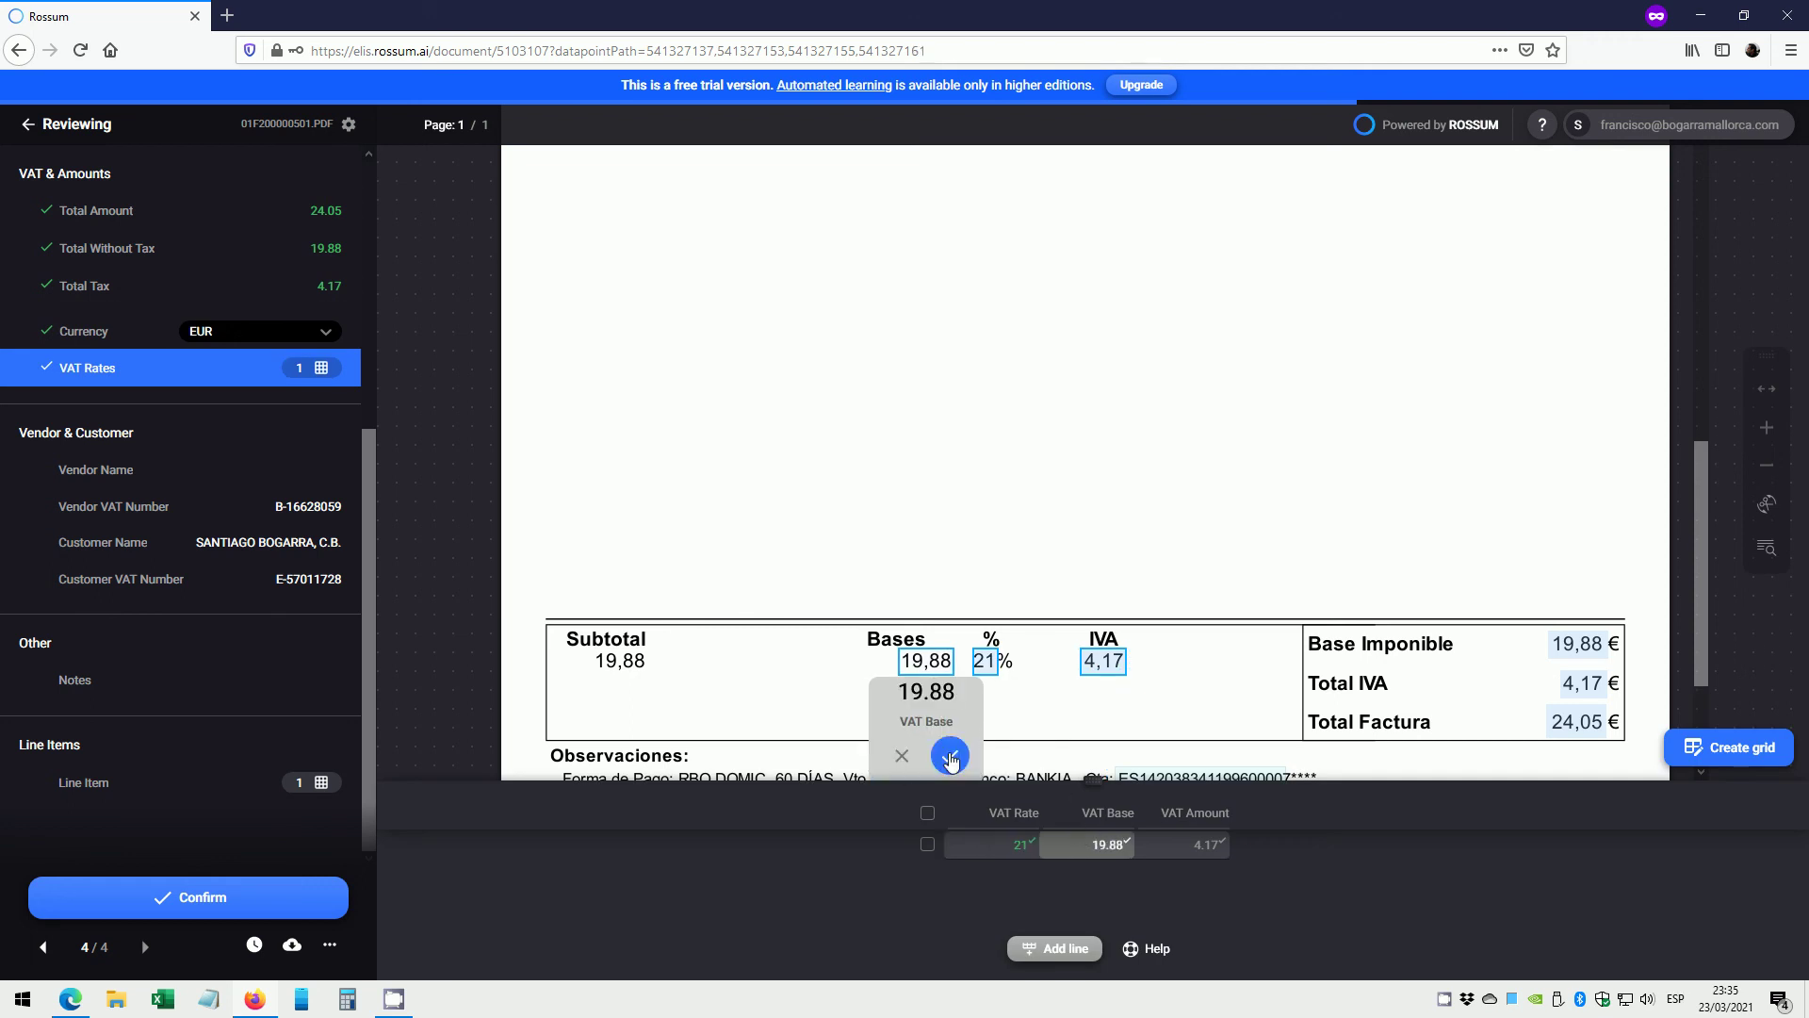
left_click(947, 755)
left_click(1126, 757)
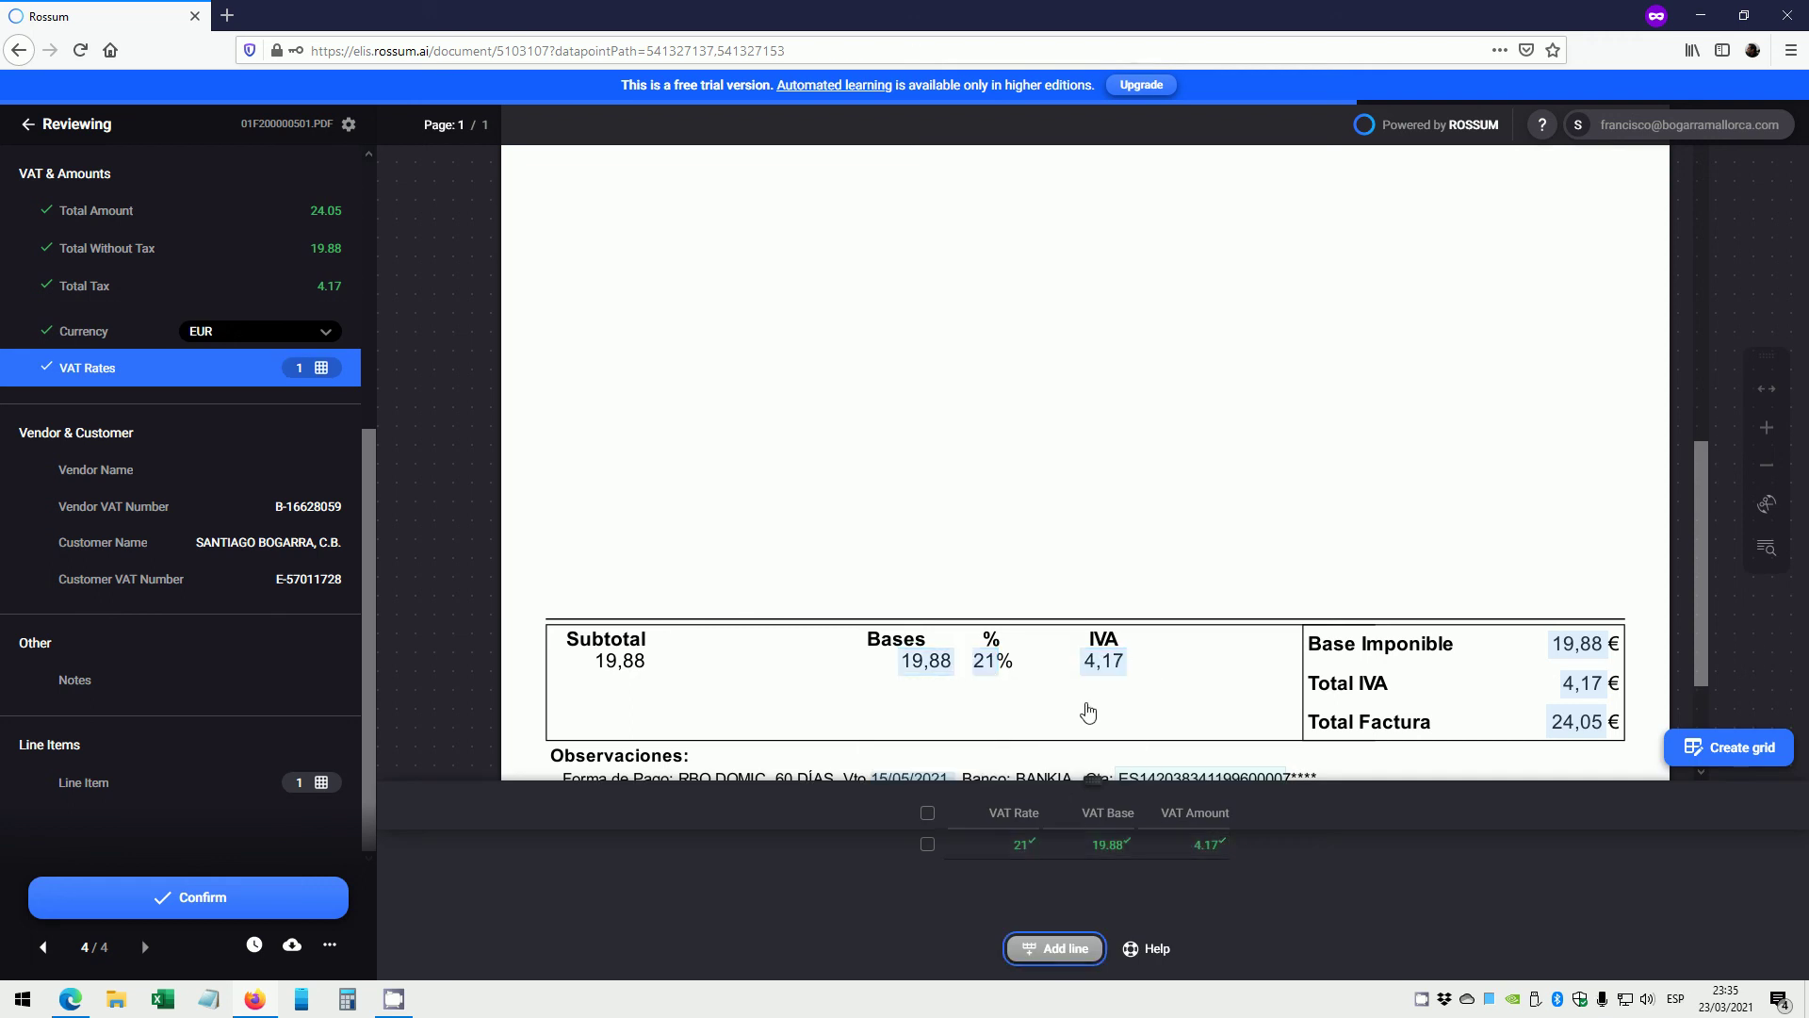
Capture only "FONTIRROIG REINÉS, S.L." from the data protection text in the invoice footer as the vendor name and validate it.
left_click(126, 480)
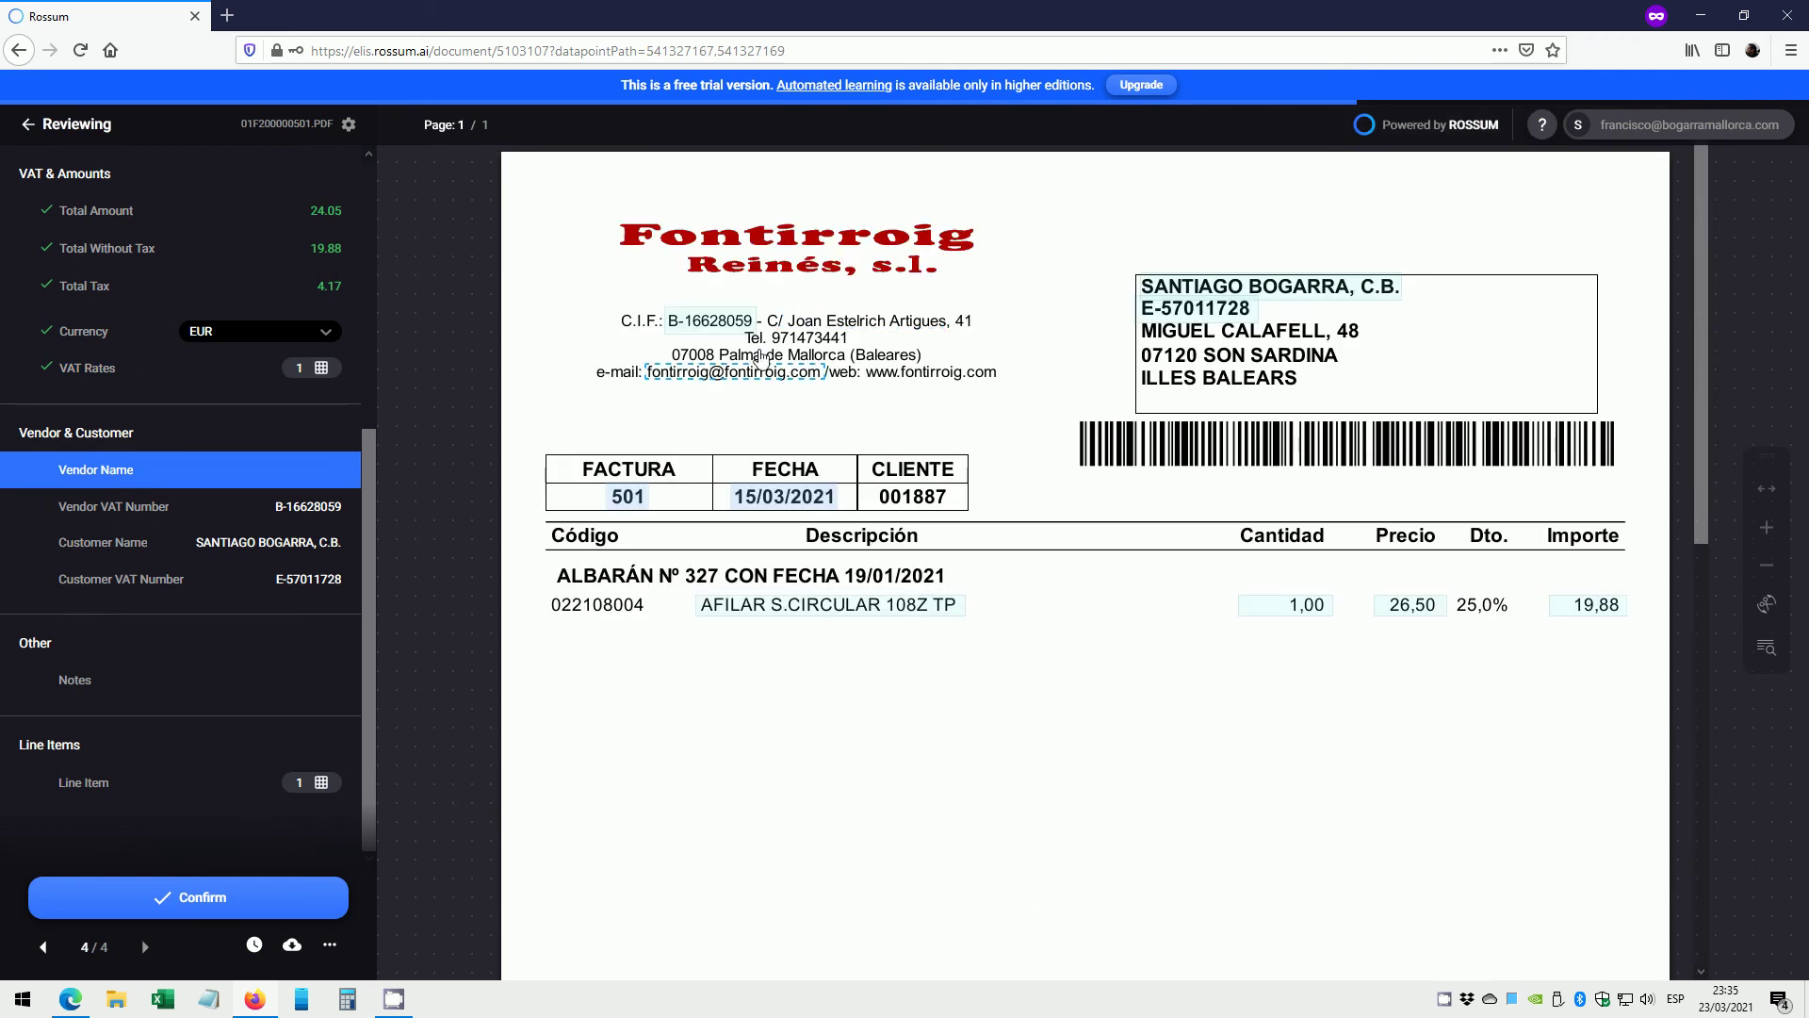
left_click_drag(1676, 516, 1658, 954)
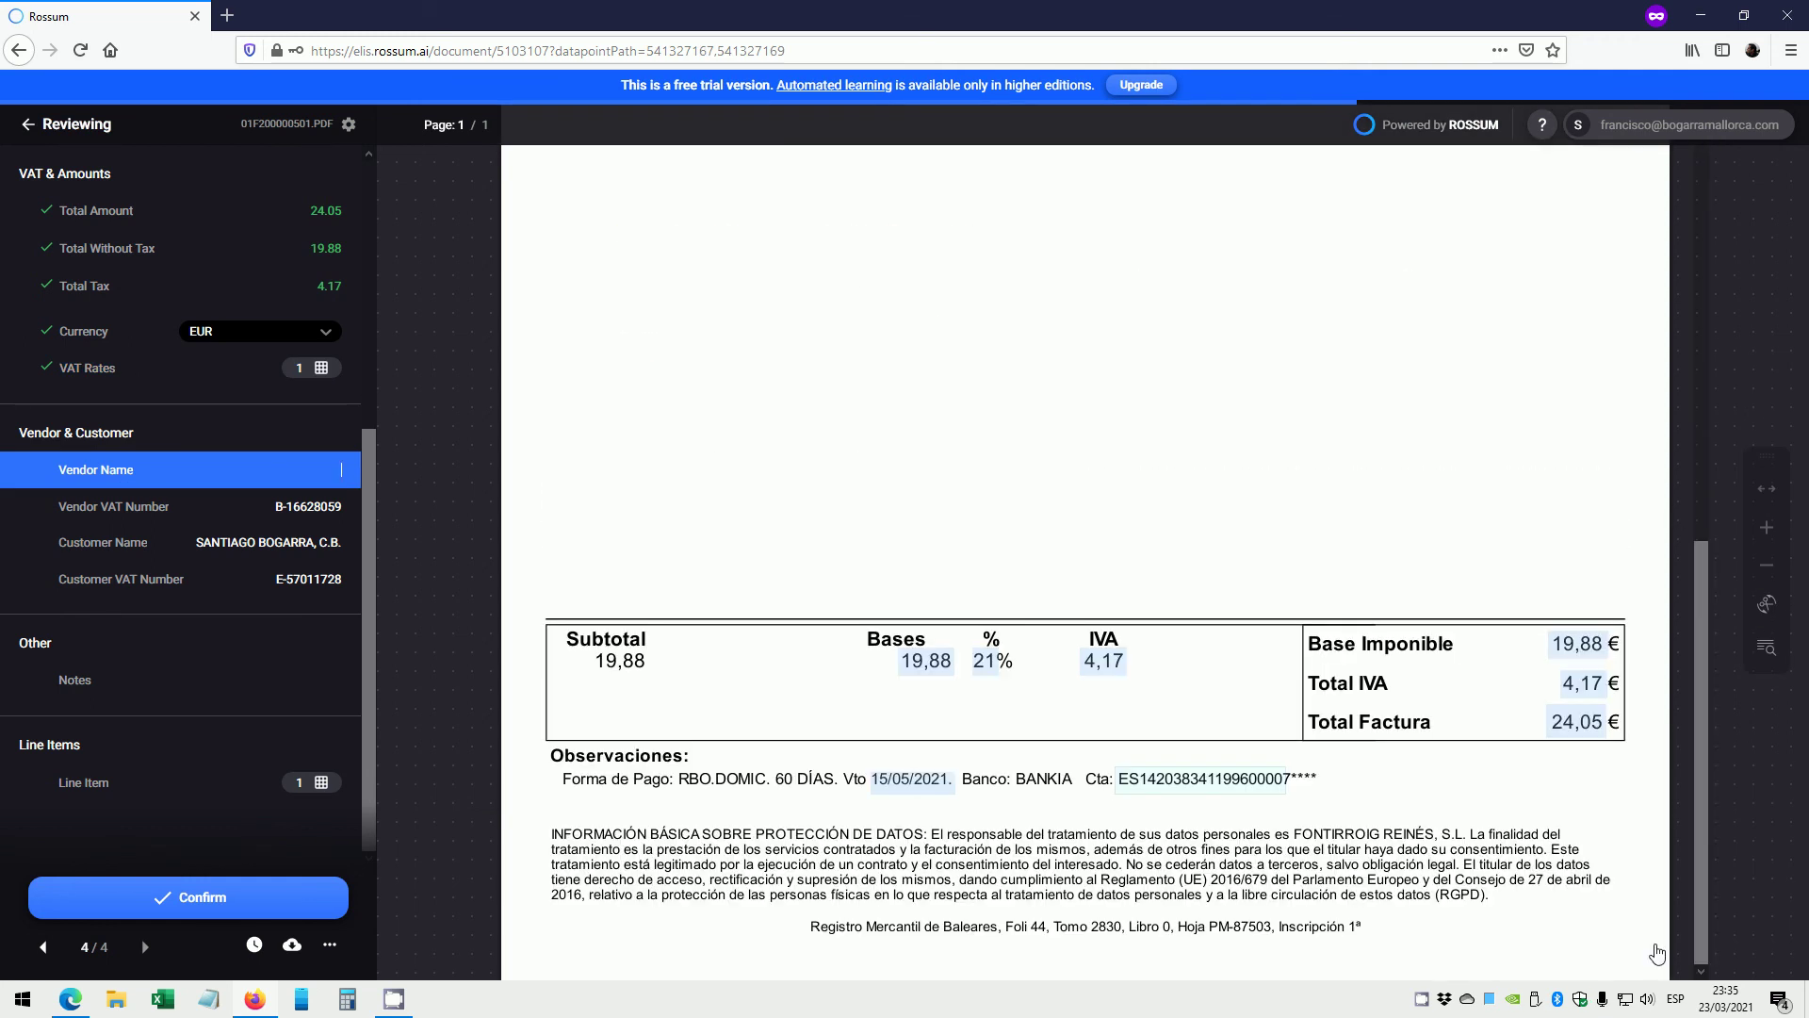
left_click(1310, 846)
left_click_drag(1456, 839, 1468, 841)
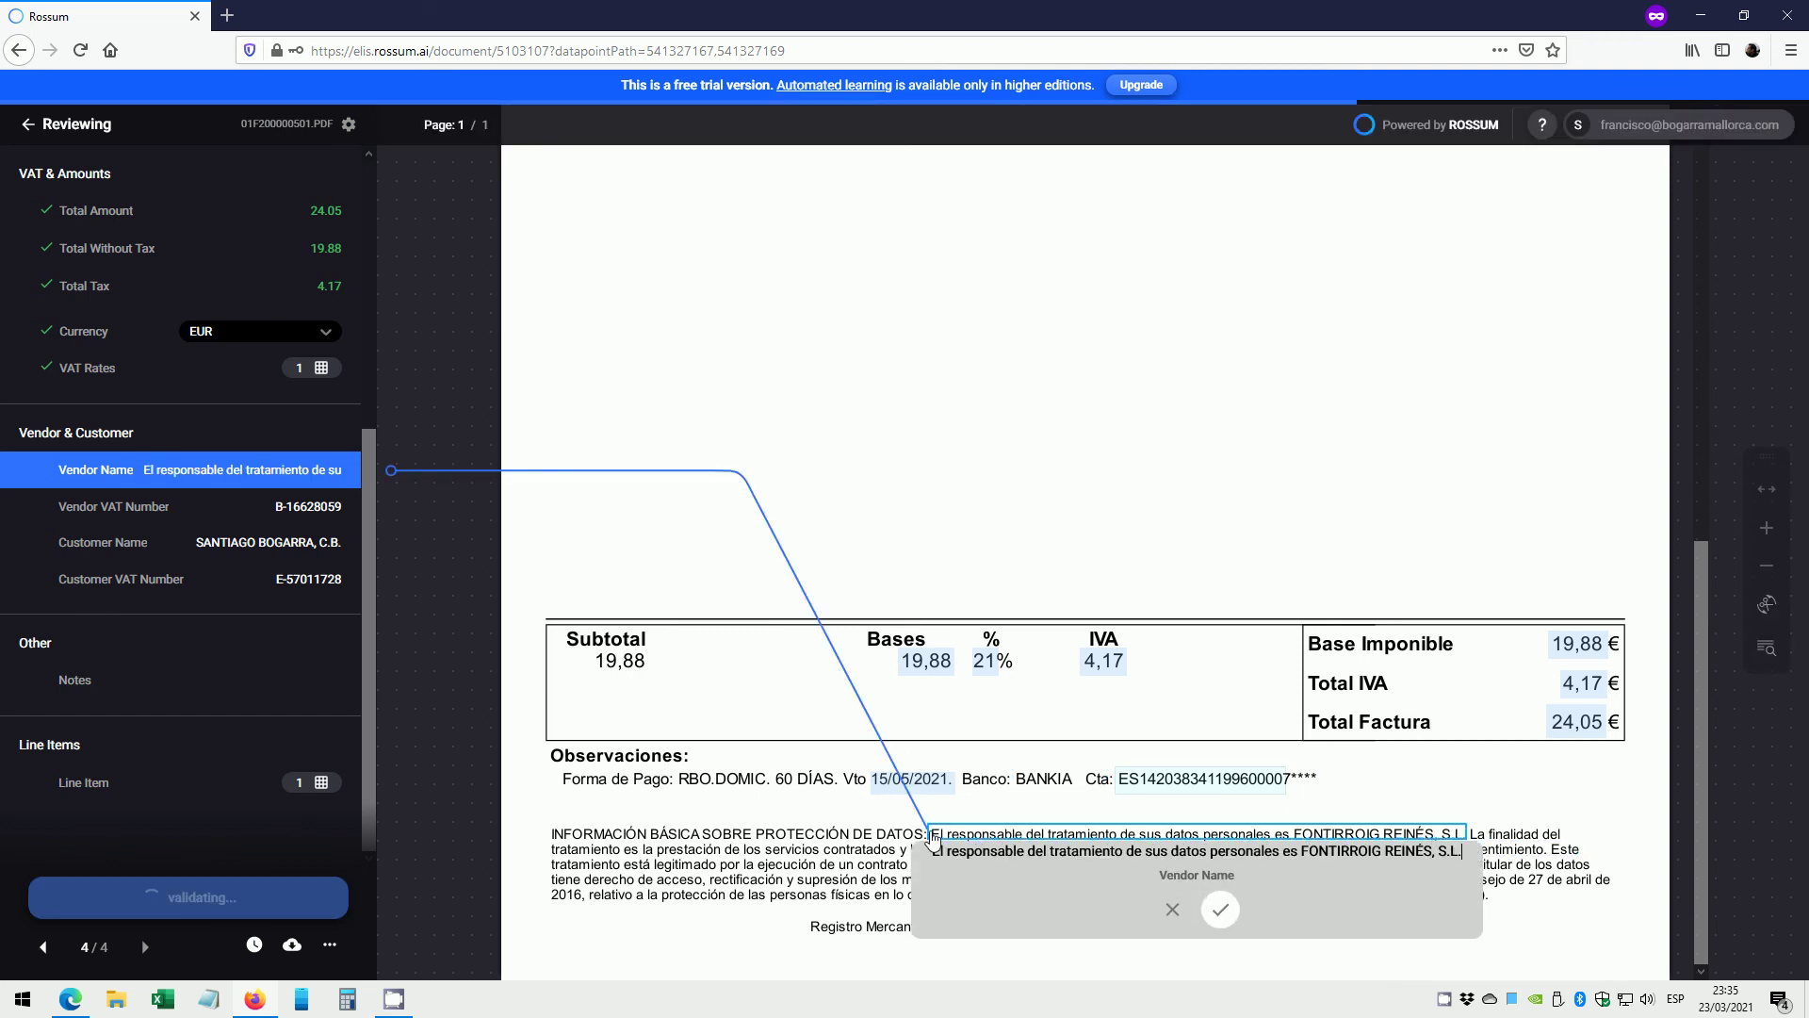
left_click_drag(929, 834, 1292, 834)
left_click(1403, 931)
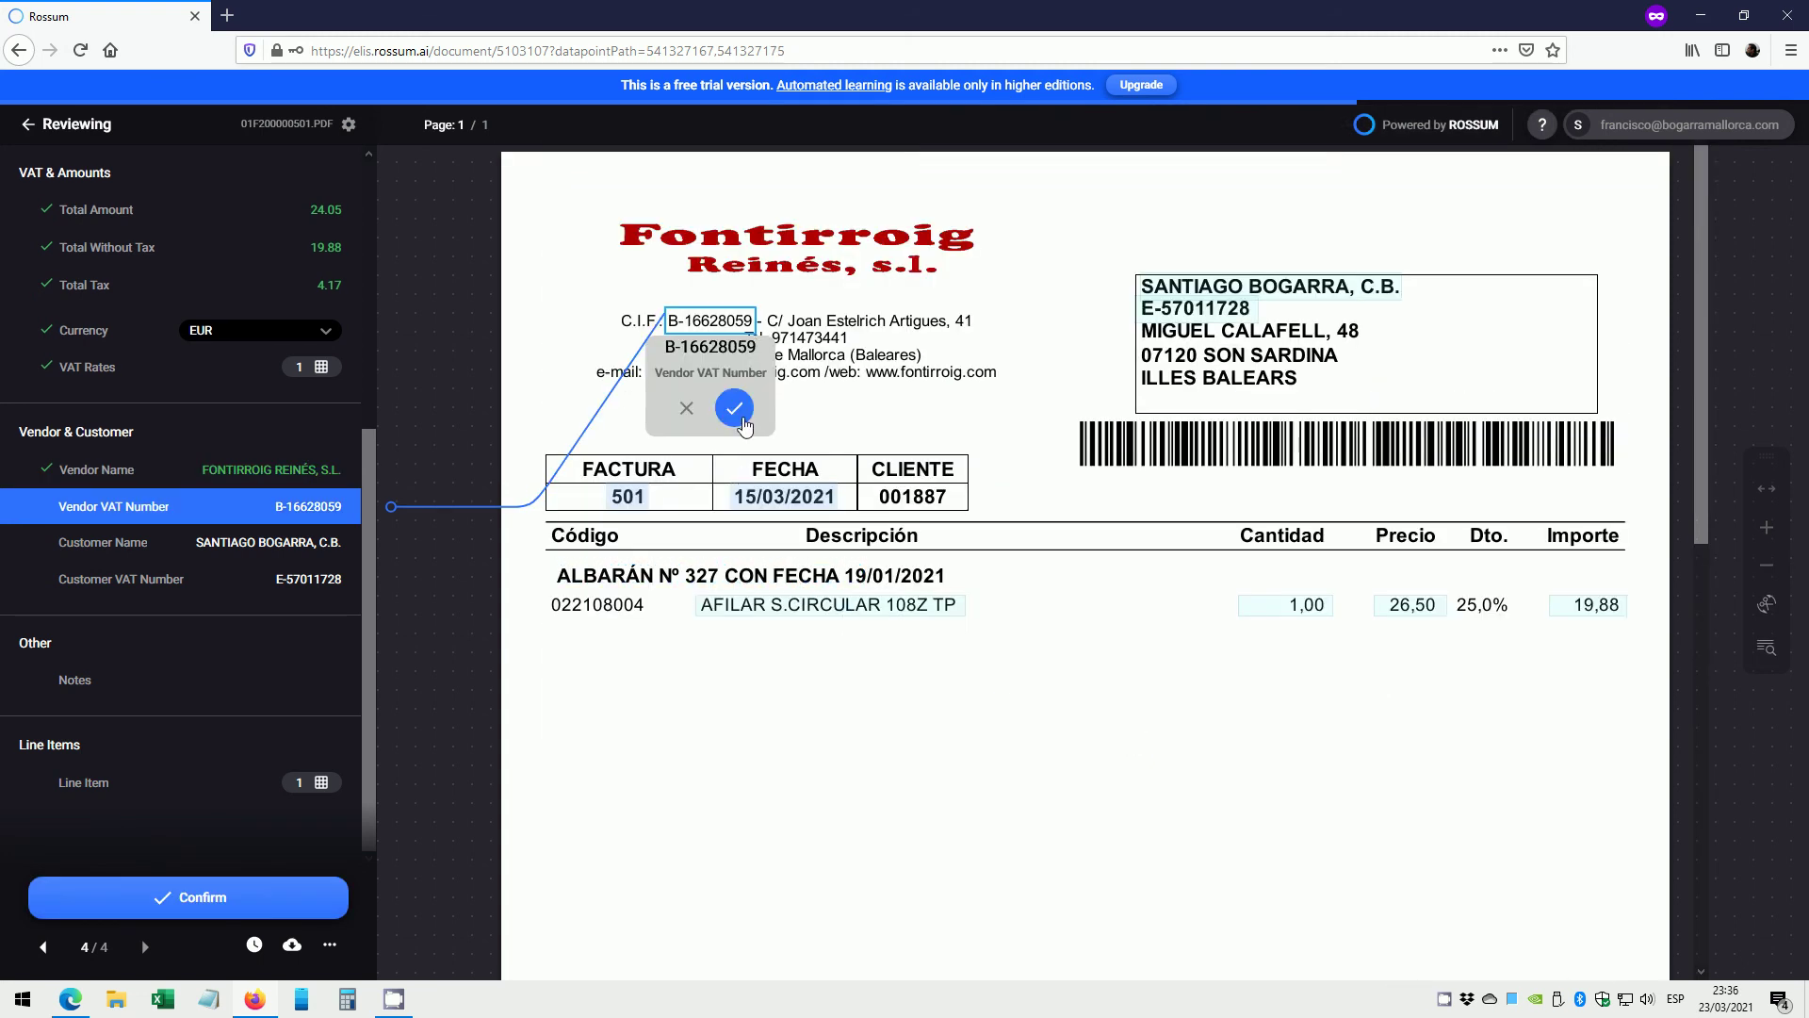
Validate the vendor VAT number, customer name and customer VAT number of the Fontirroig invoice.
left_click(735, 408)
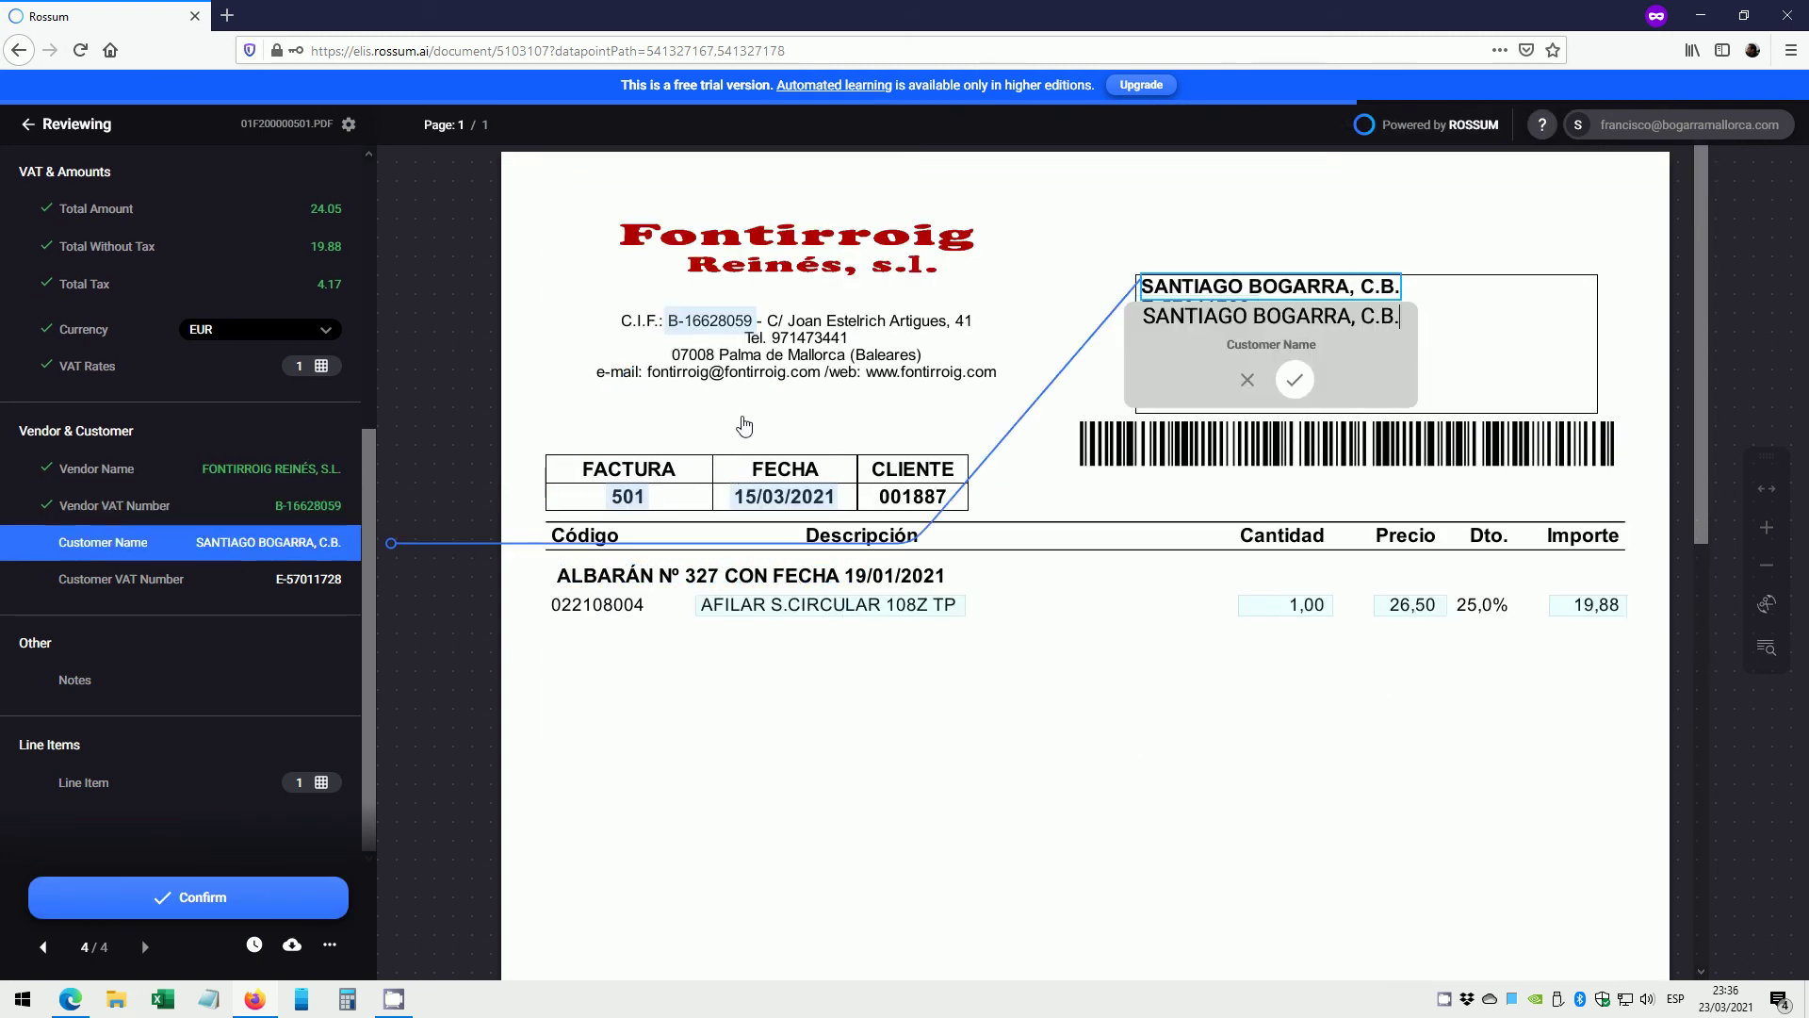
left_click(1295, 378)
left_click(1220, 404)
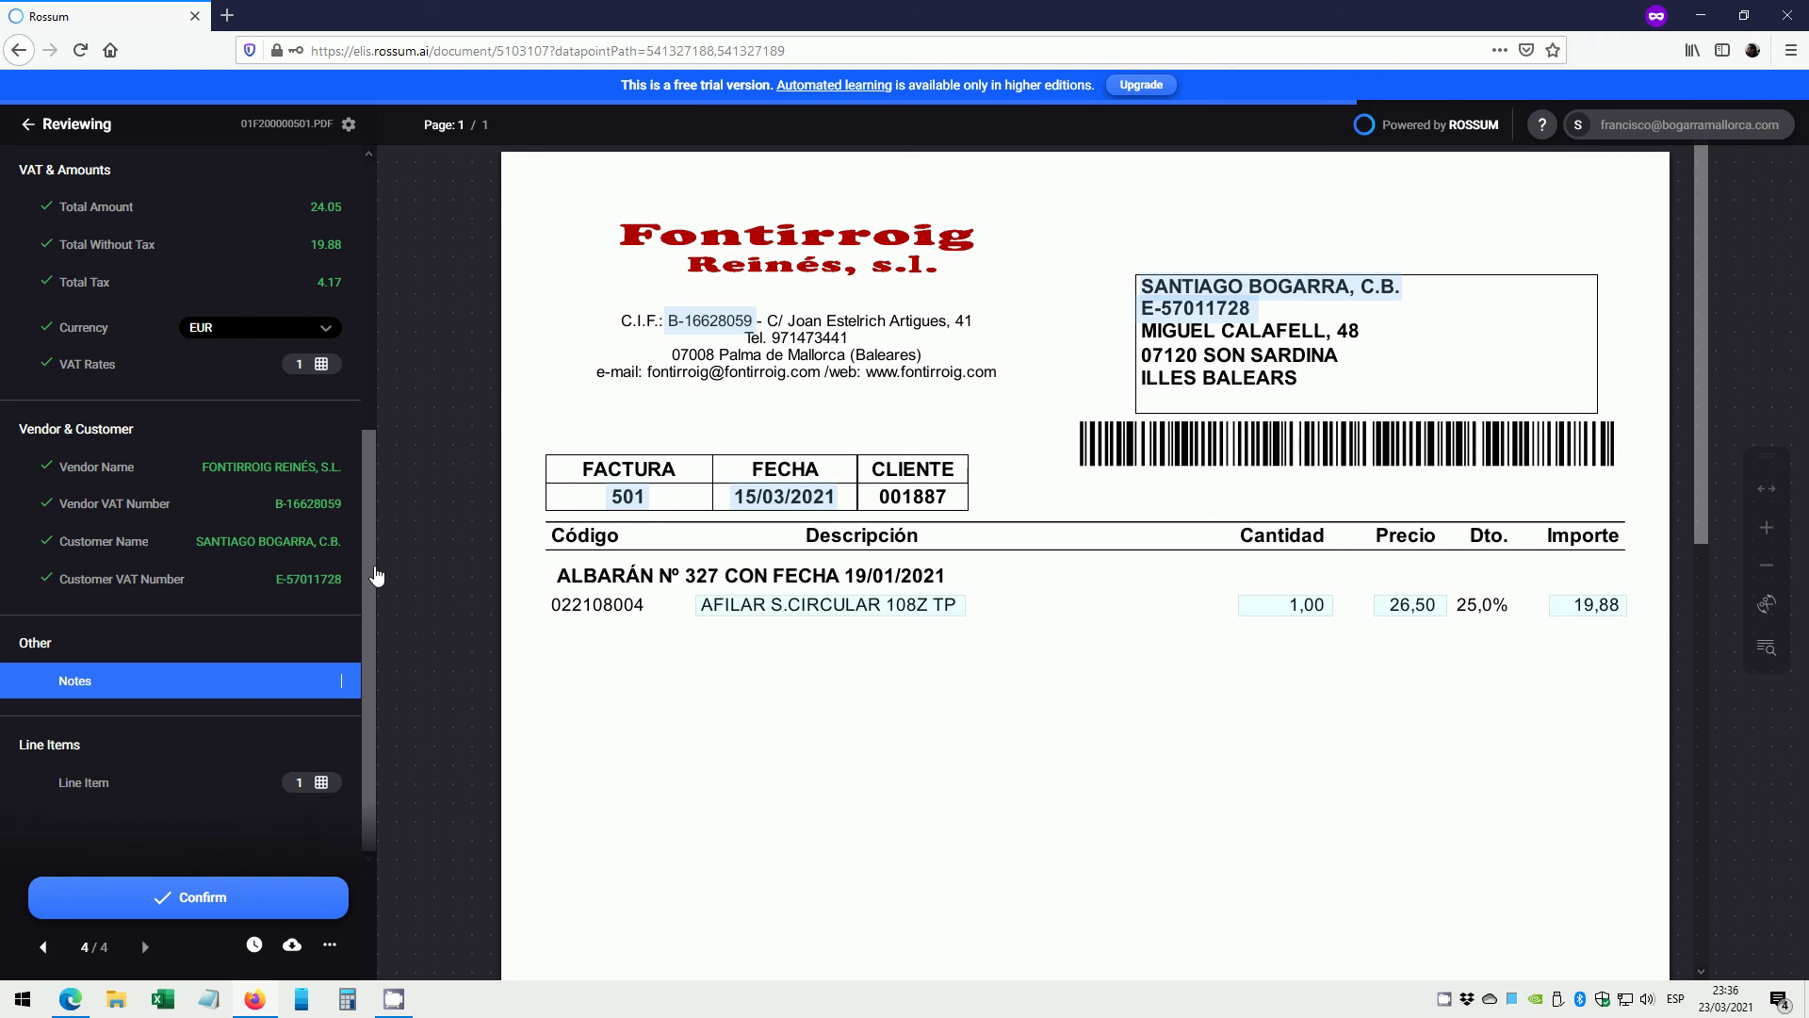
Open the Fontirroig line items, add a blank line below the AFILAR S.CIRCULAR 108Z TP line and delete it again.
left_click(320, 783)
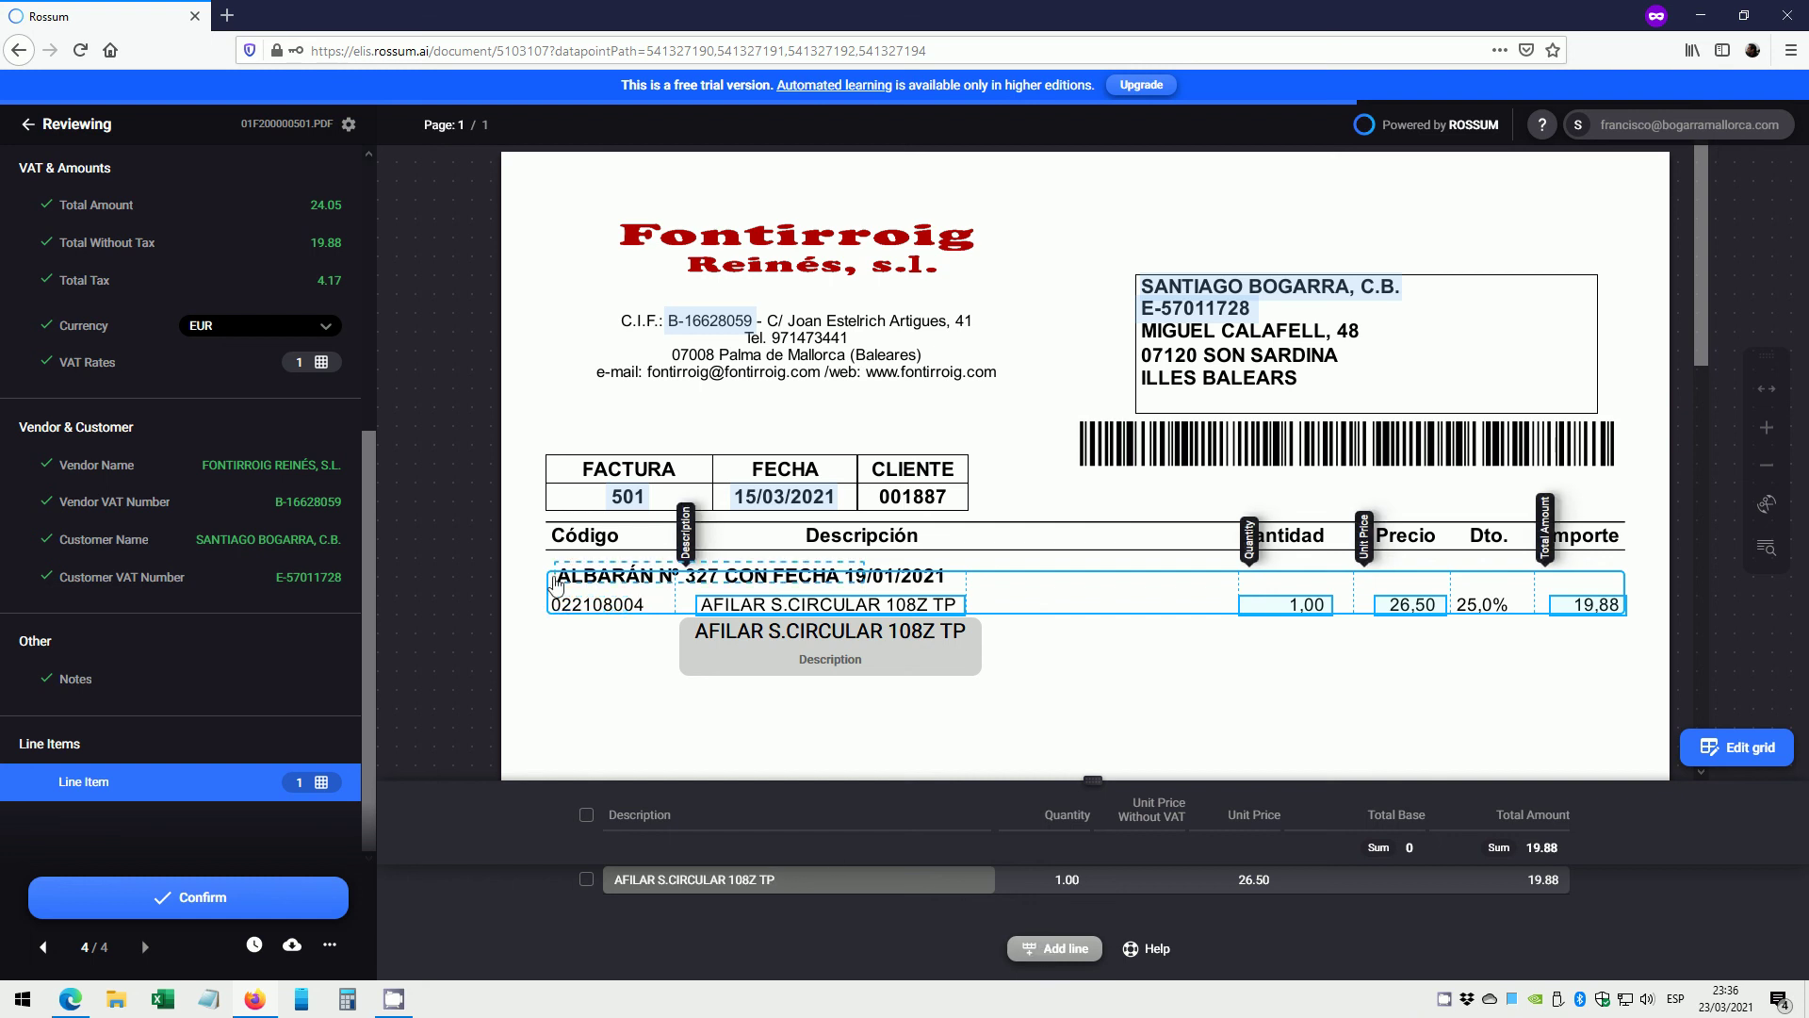
left_click(1049, 949)
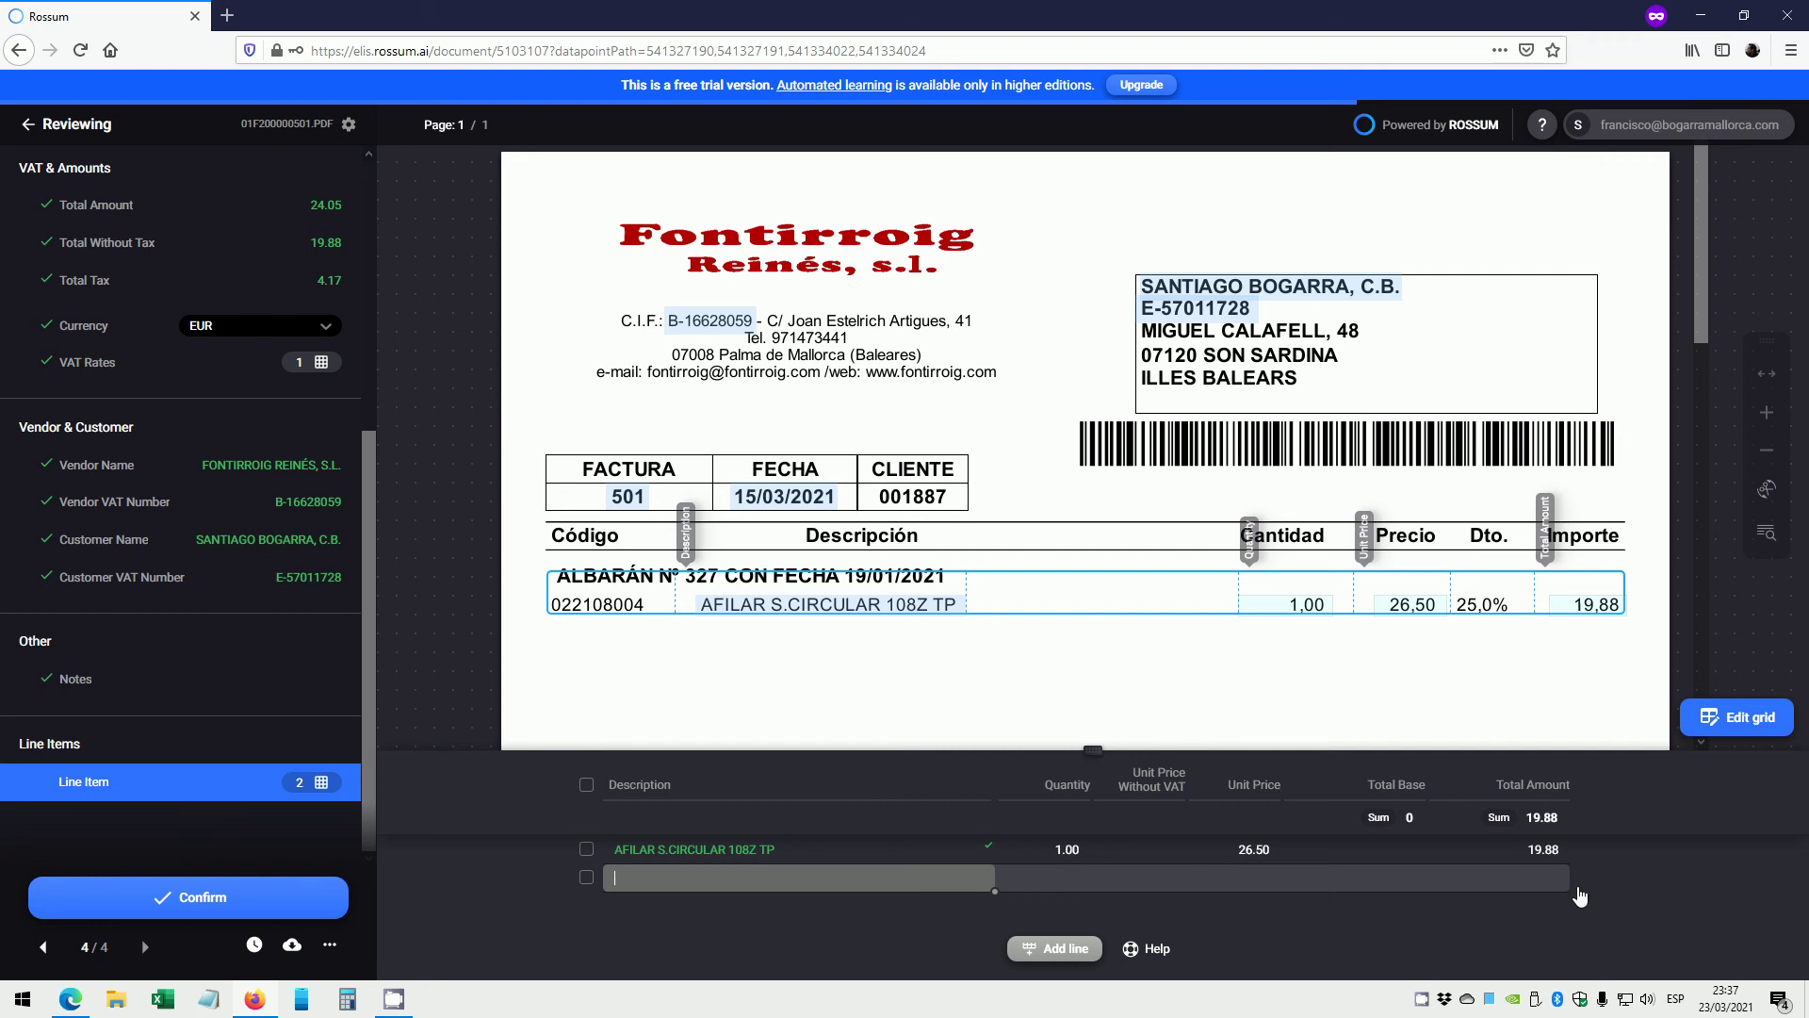
left_click(1589, 878)
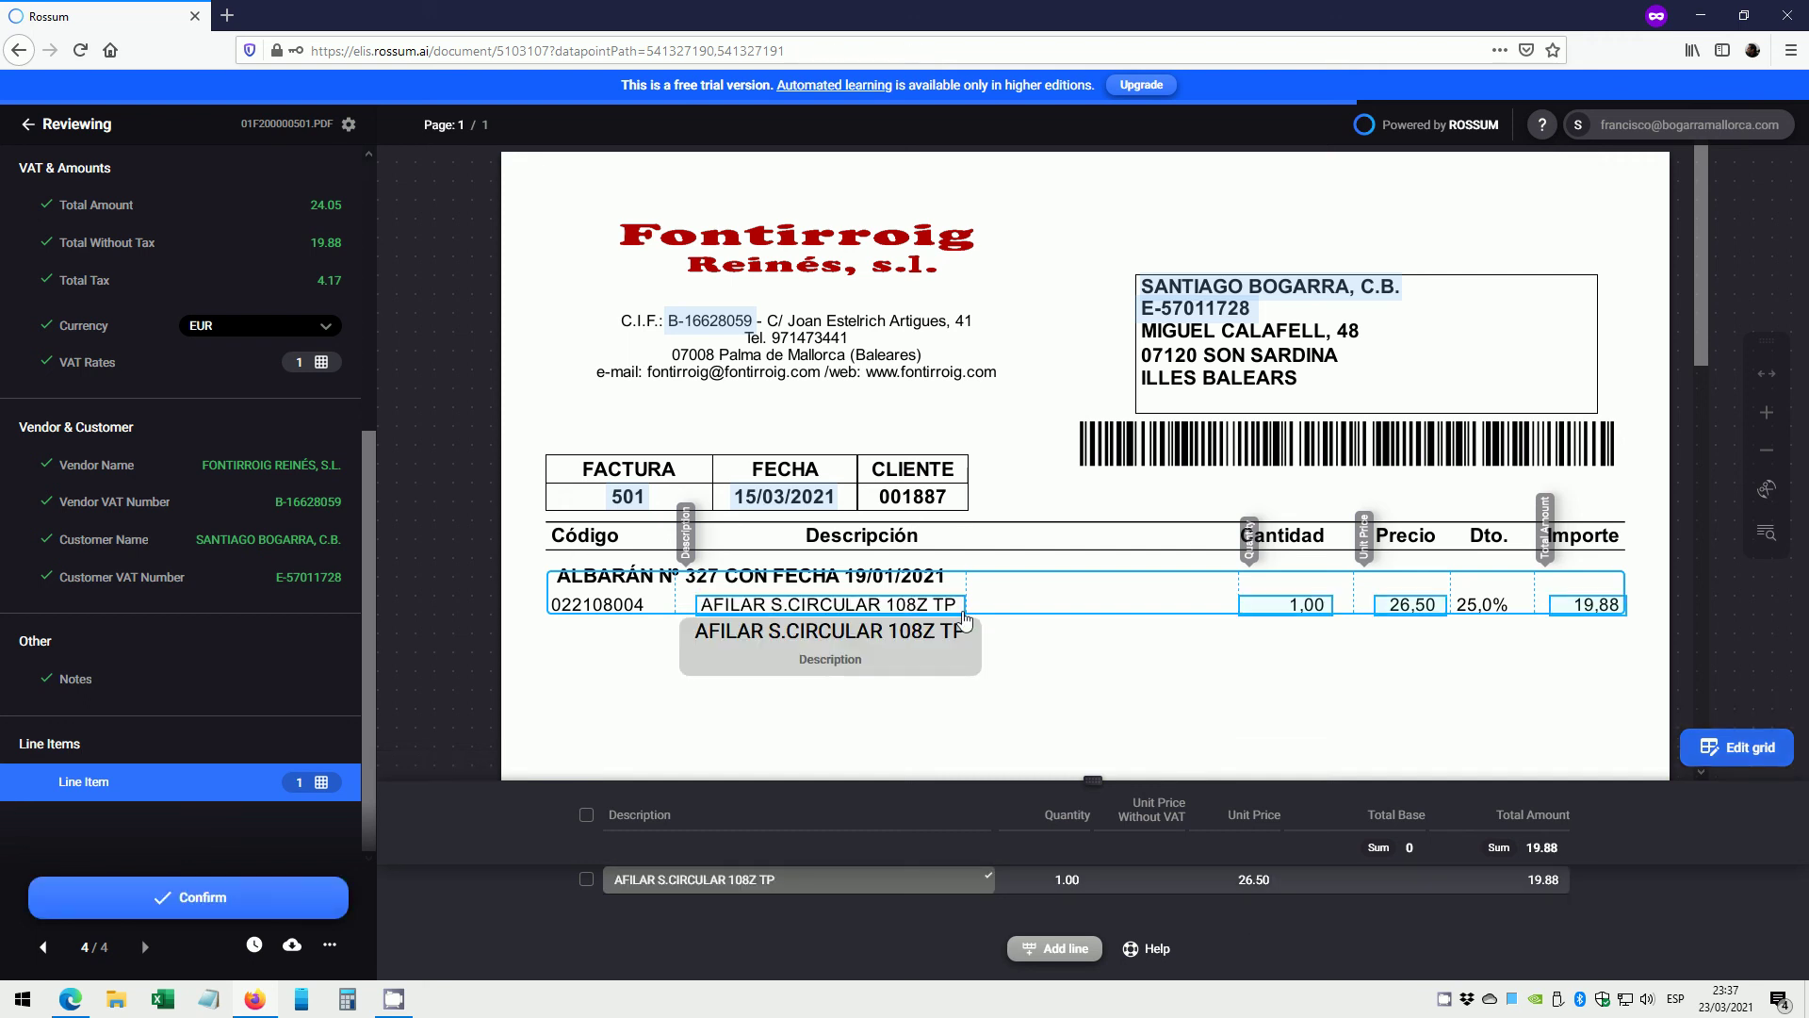
Examine the field options for the Código column in the line-item grid and the additional actions available for the invoice.
scroll(963, 618, "down", 2)
left_click(533, 405)
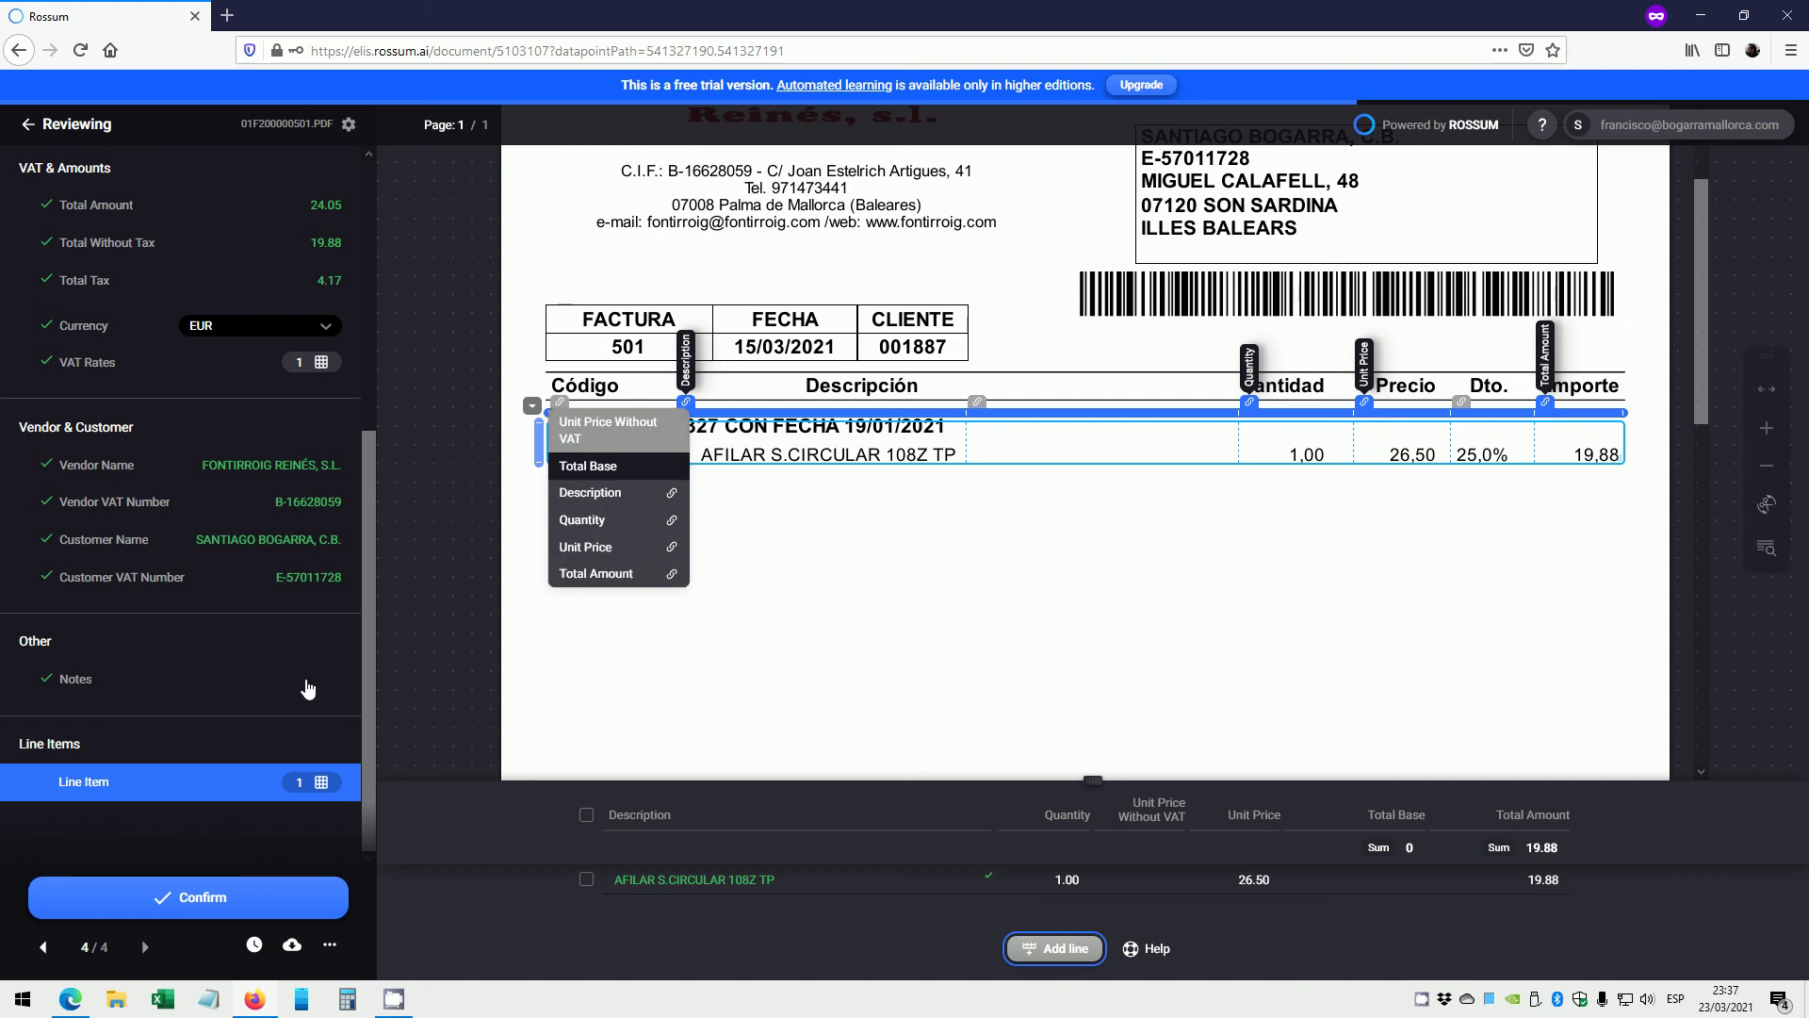
left_click(328, 944)
left_click(329, 944)
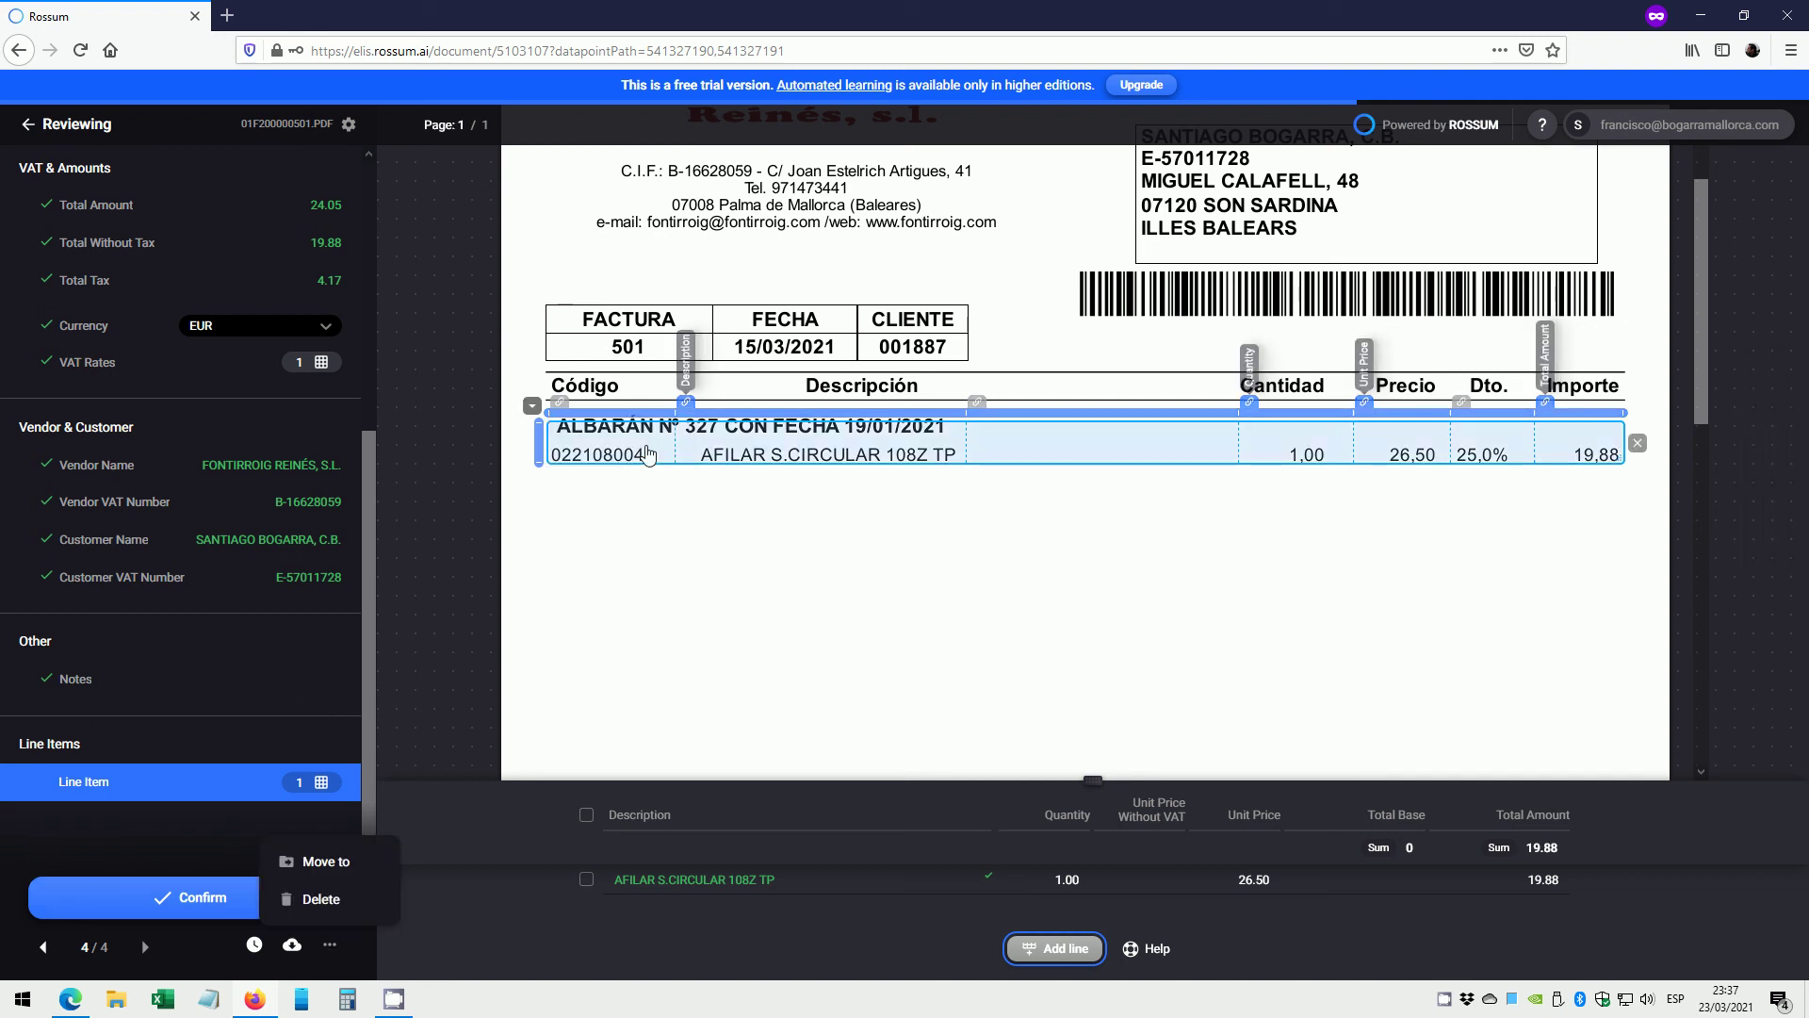